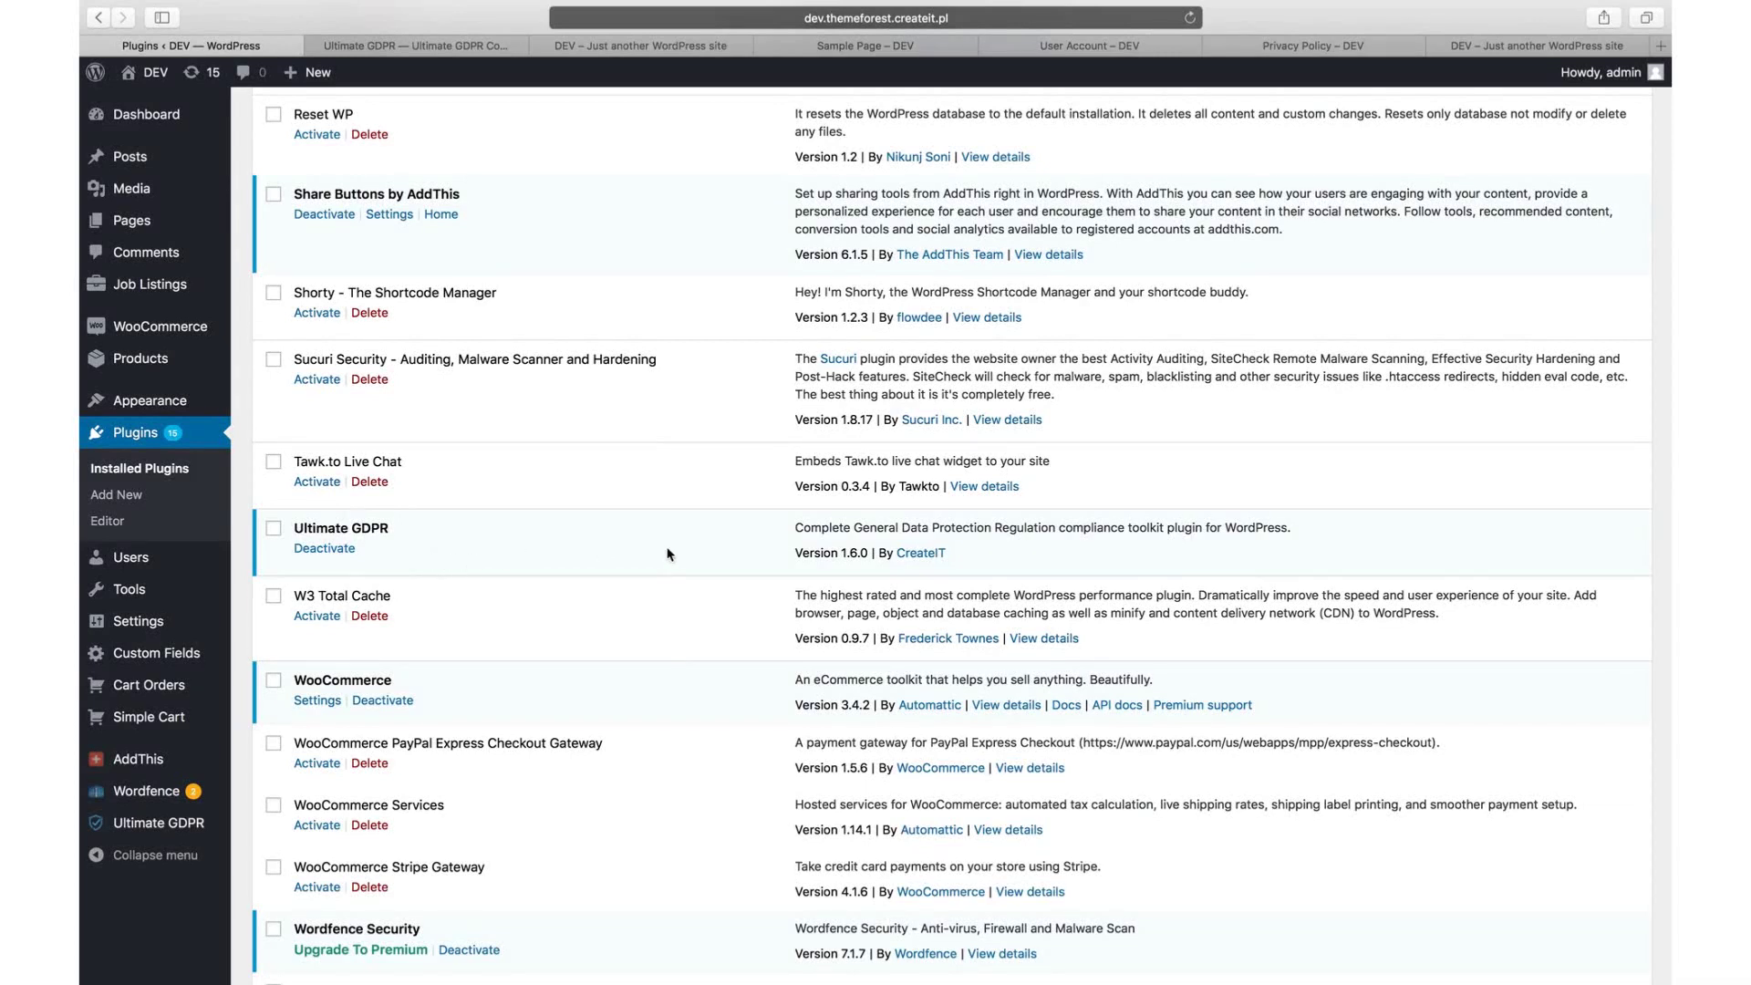
- Note the Ultimate GDPR version and author CreateIT, then open the plugin's settings page
{"action": "left_click_drag", "start_coordinate": [875, 548], "coordinate": [814, 549]}
{"action": "left_click_drag", "start_coordinate": [965, 550], "coordinate": [896, 550]}
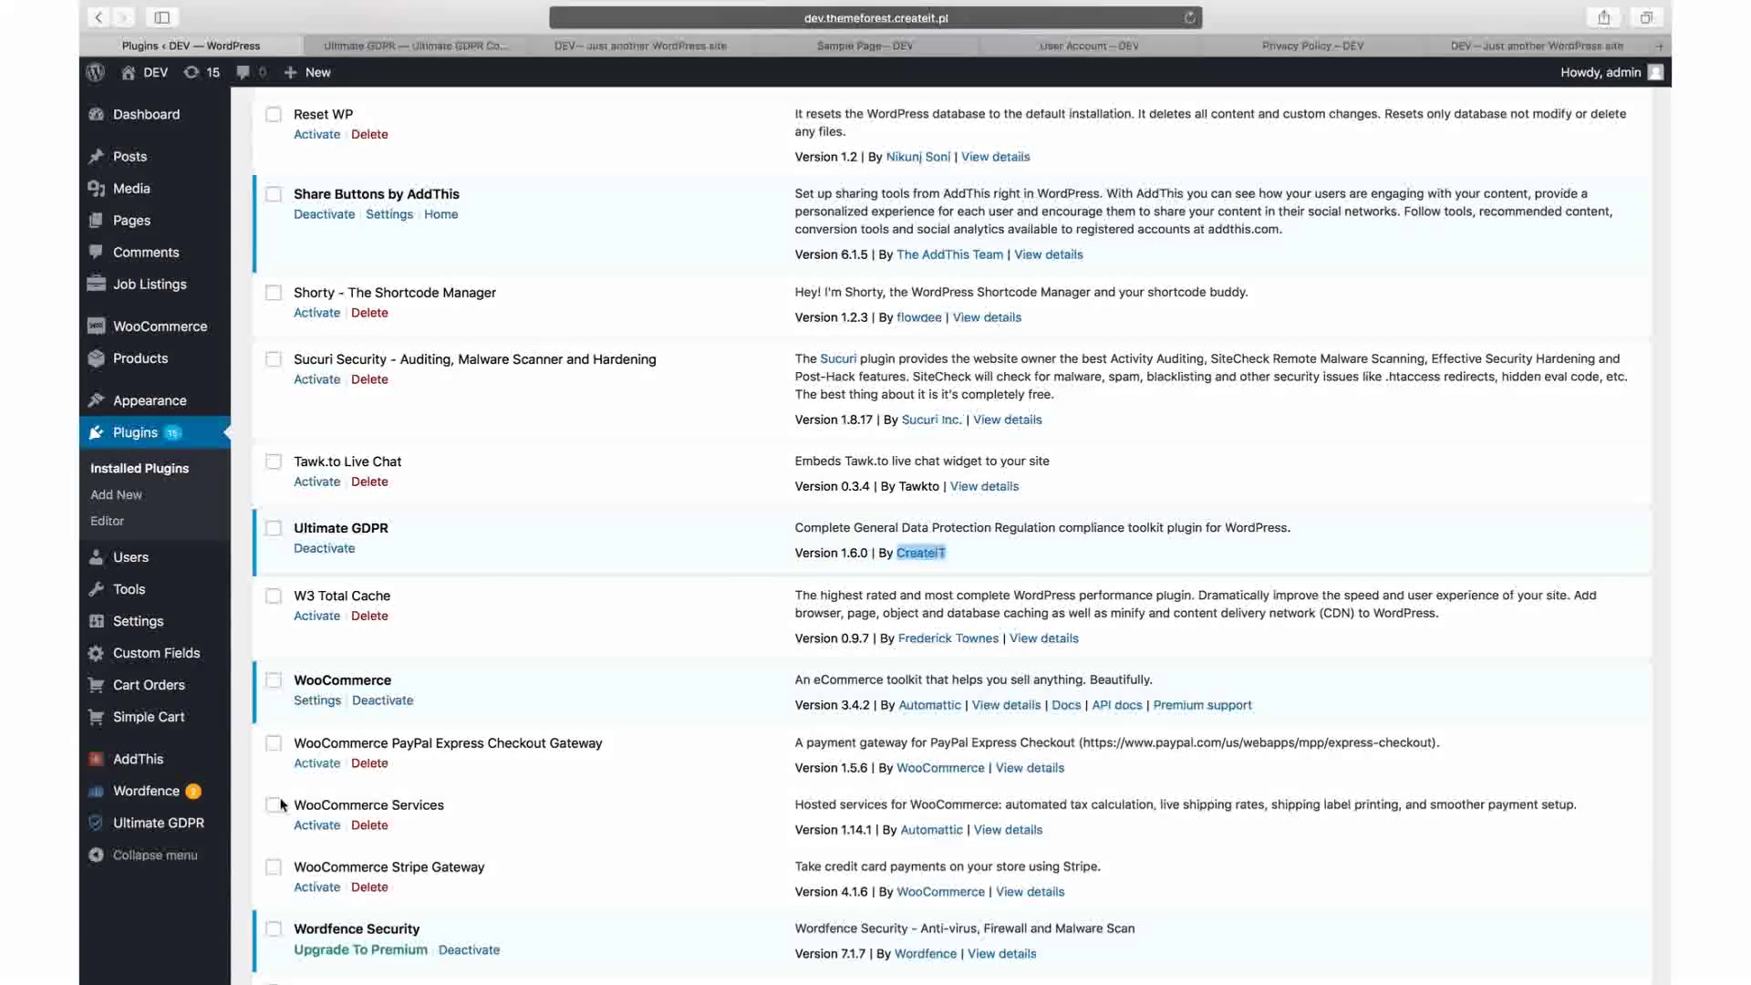
{"action": "left_click", "coordinate": [145, 832]}
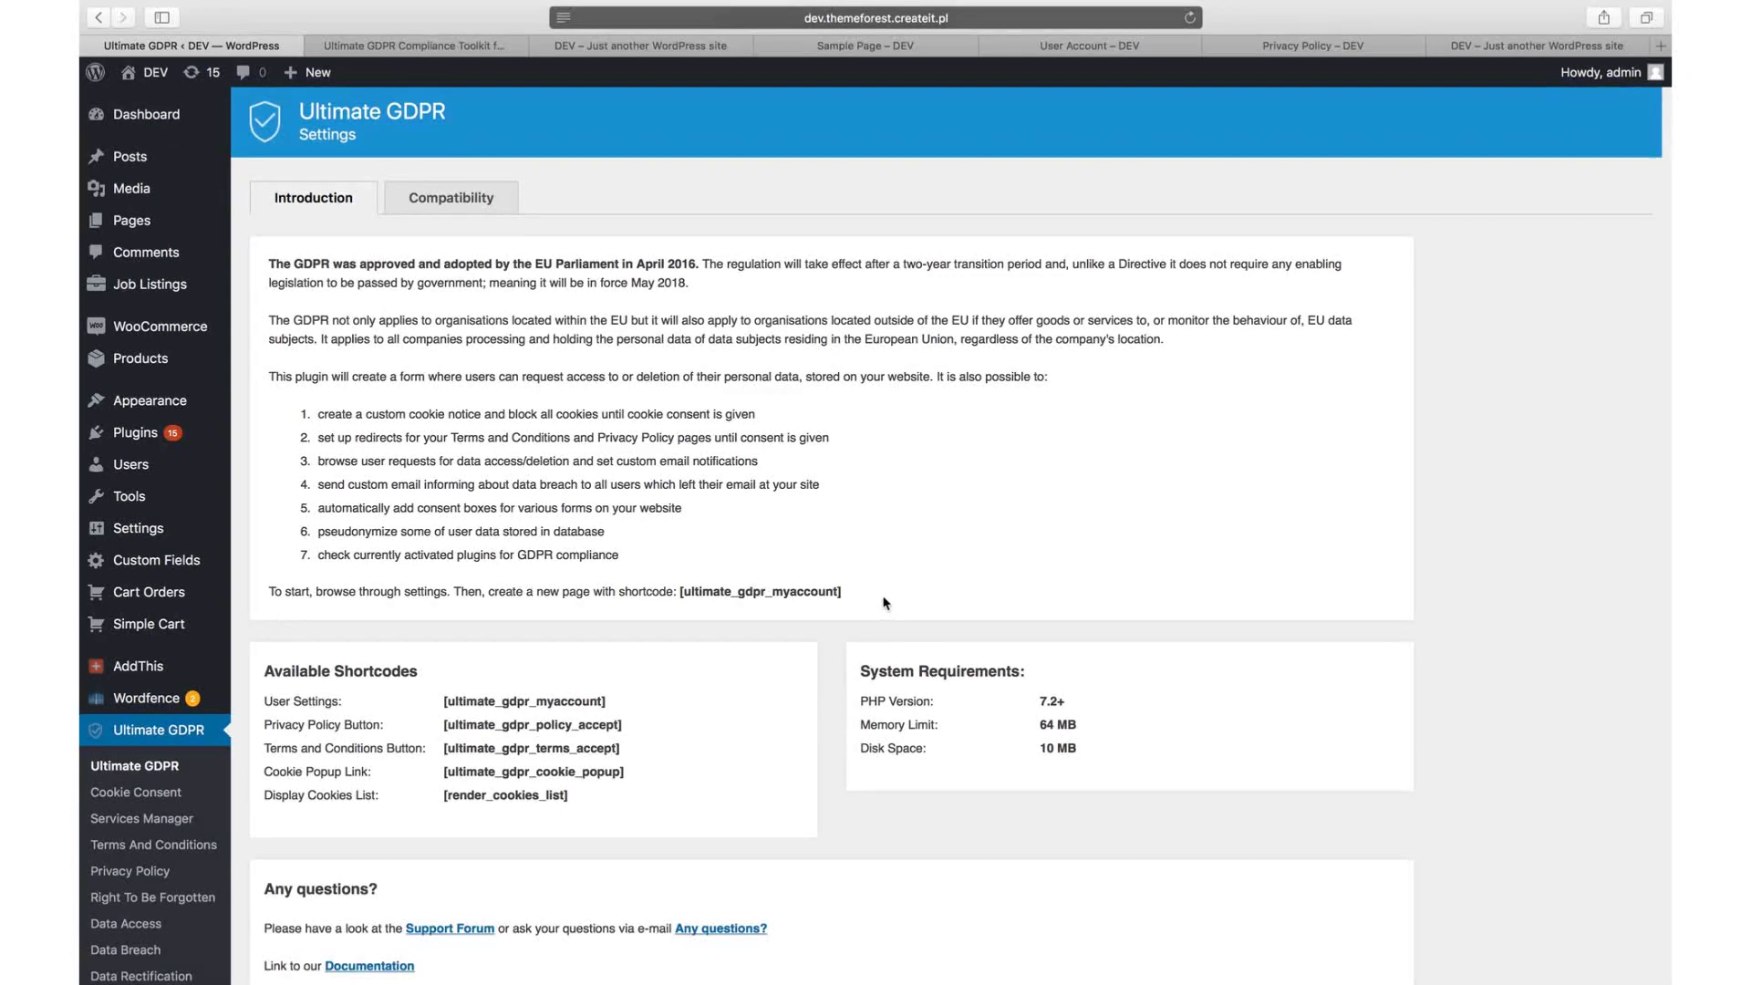
{"action": "left_click_drag", "start_coordinate": [877, 595], "coordinate": [703, 595]}
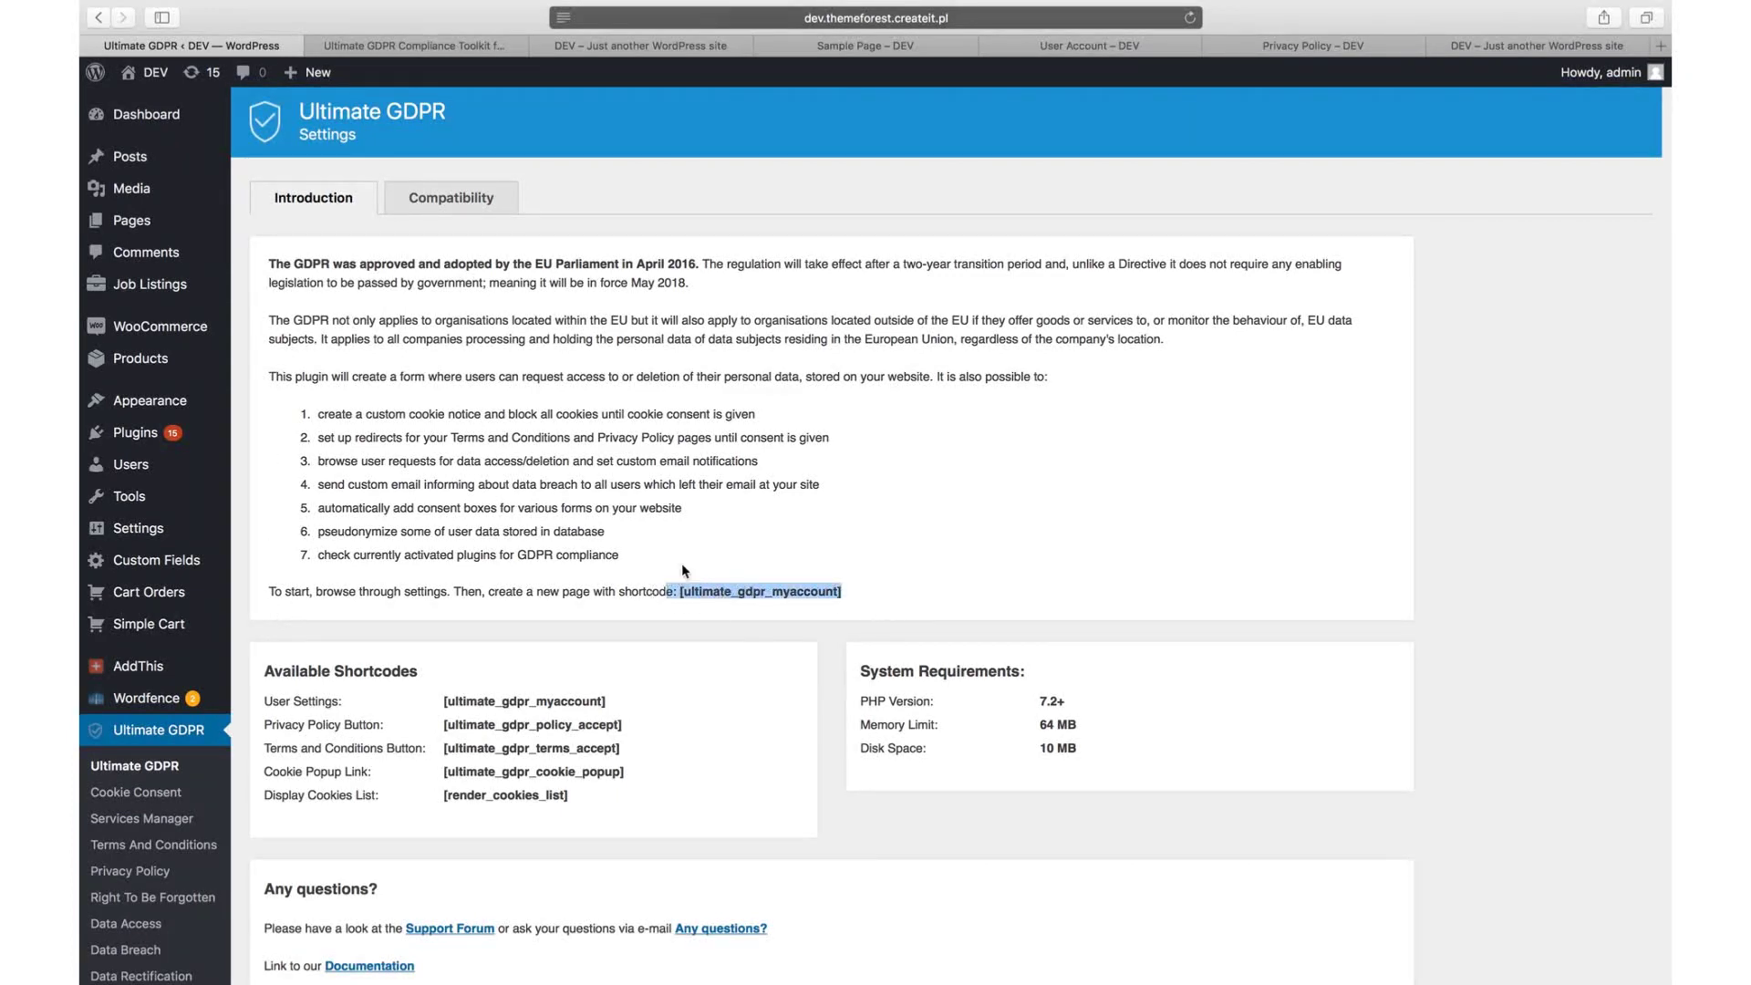
{"action": "left_click", "coordinate": [686, 558]}
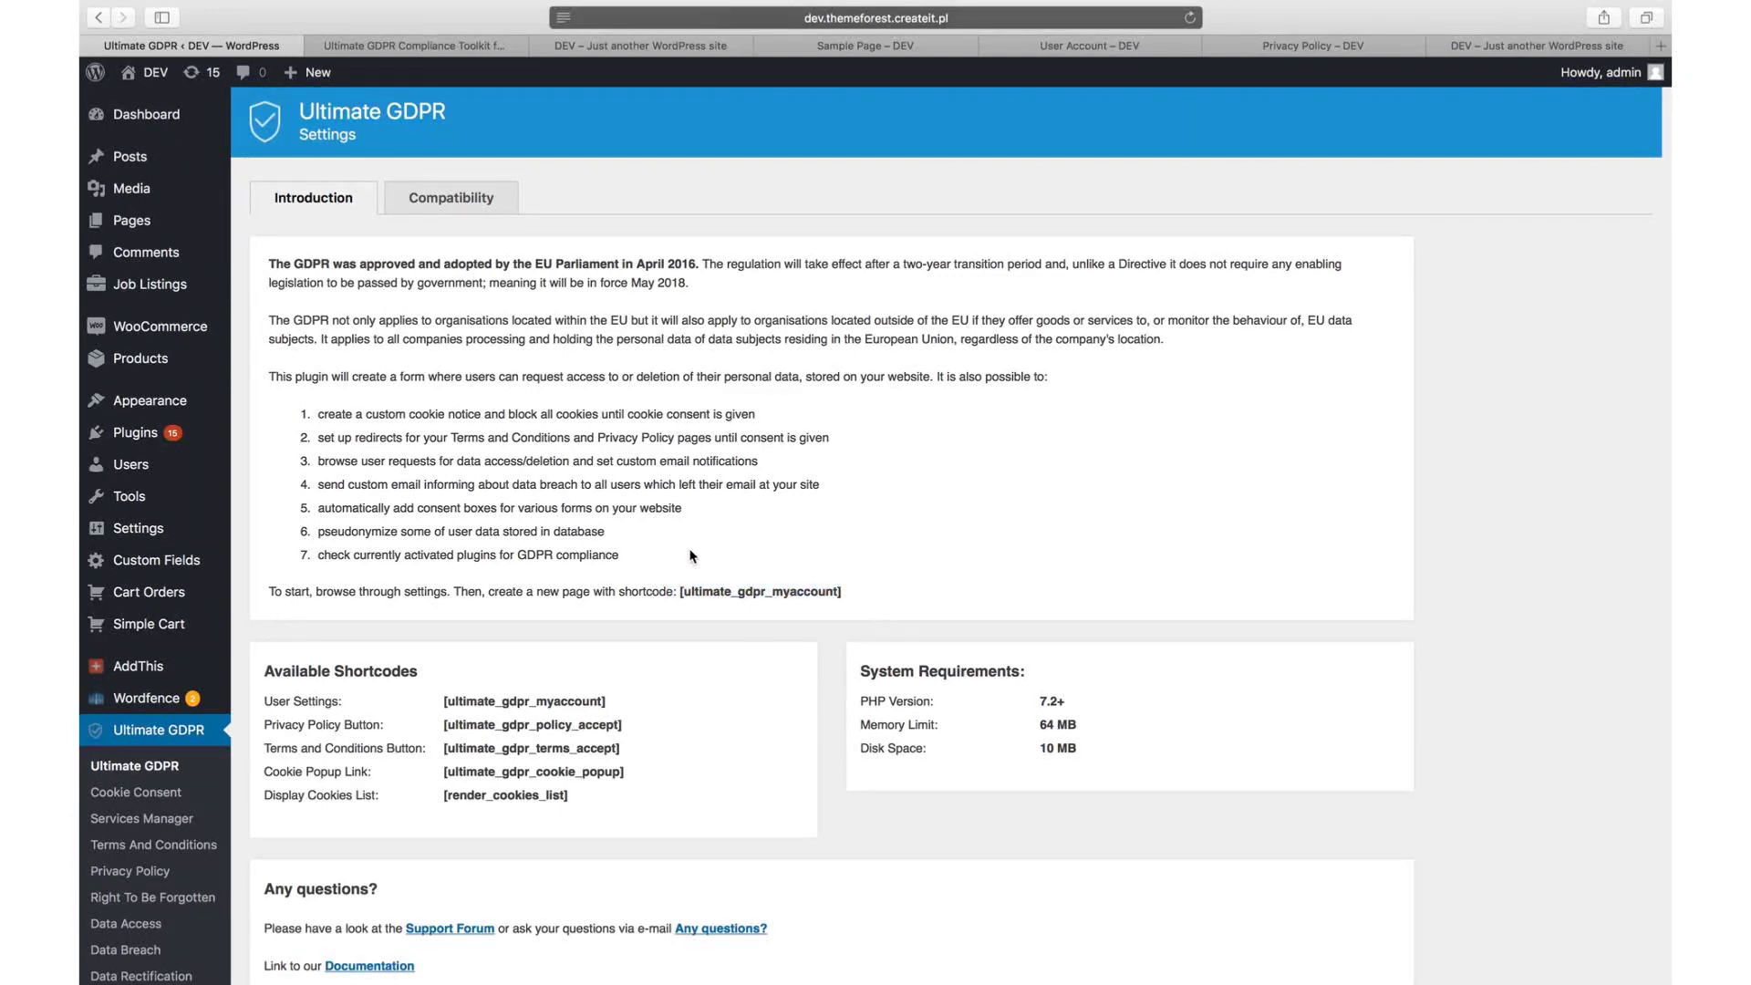
{"action": "left_click_drag", "start_coordinate": [622, 701], "coordinate": [620, 815]}
{"action": "left_click", "coordinate": [633, 697]}
{"action": "left_click_drag", "start_coordinate": [580, 794], "coordinate": [441, 794]}
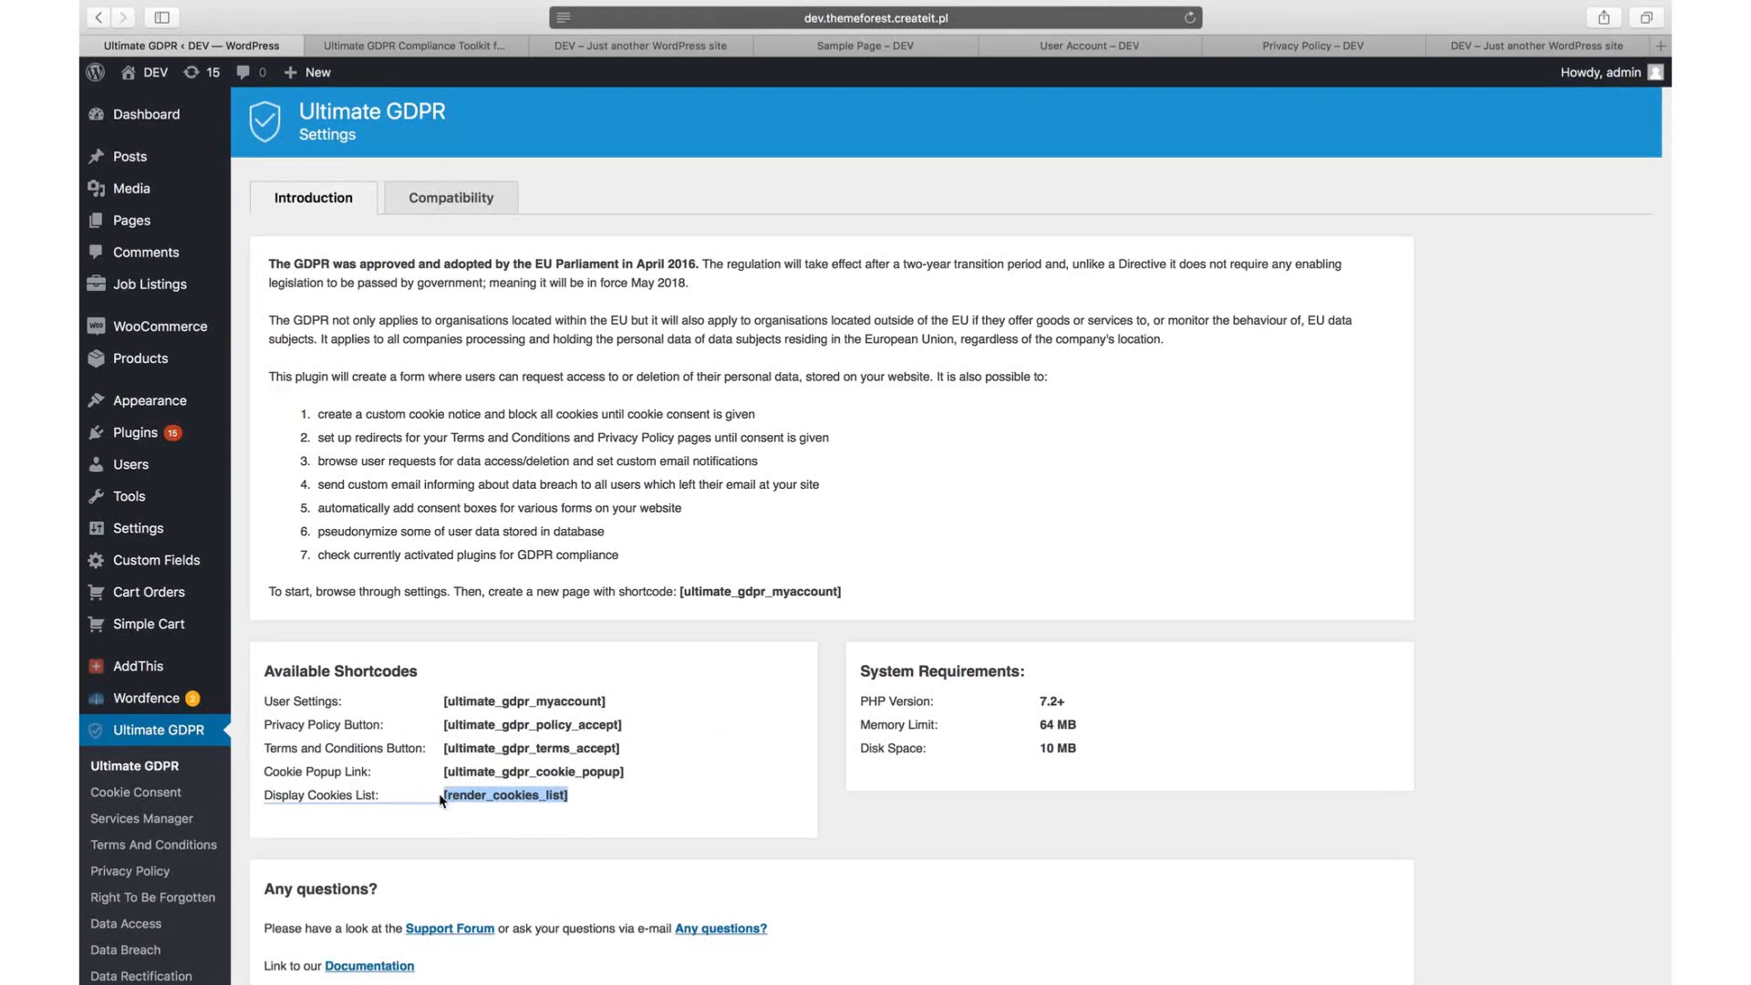
{"action": "left_click", "coordinate": [580, 801]}
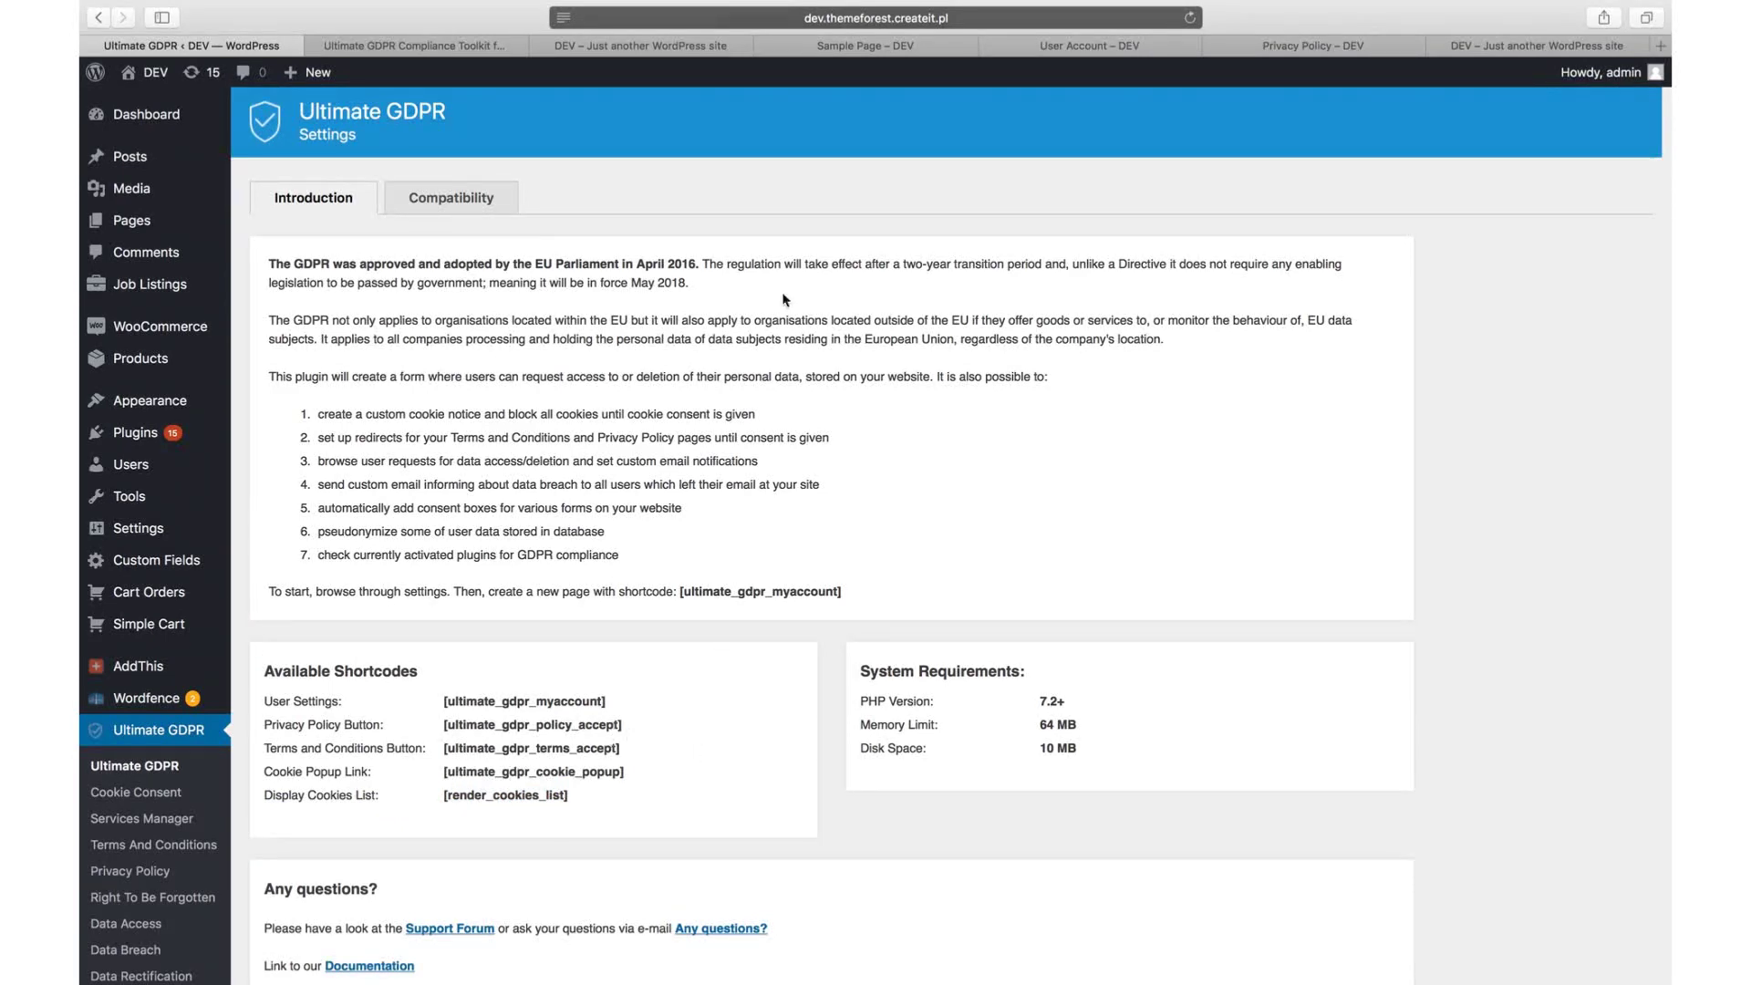
{"action": "left_click", "coordinate": [823, 46]}
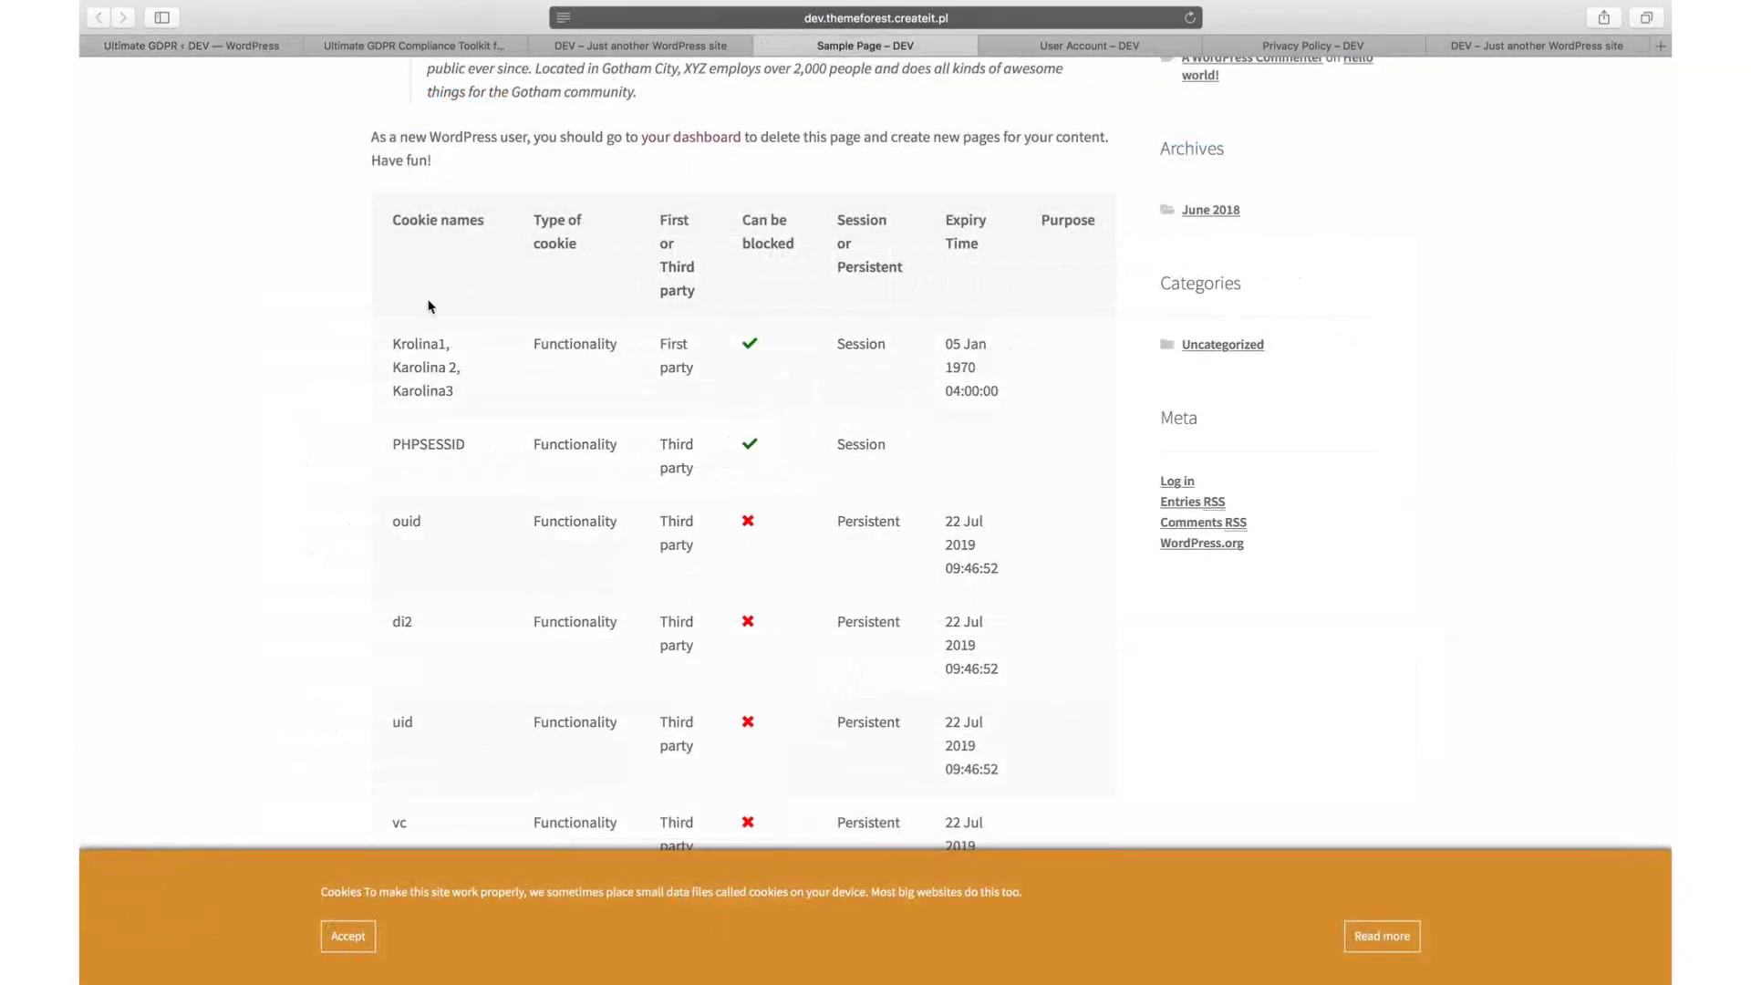
{"action": "scroll", "coordinate": [431, 303], "scroll_direction": "down", "scroll_amount": 1}
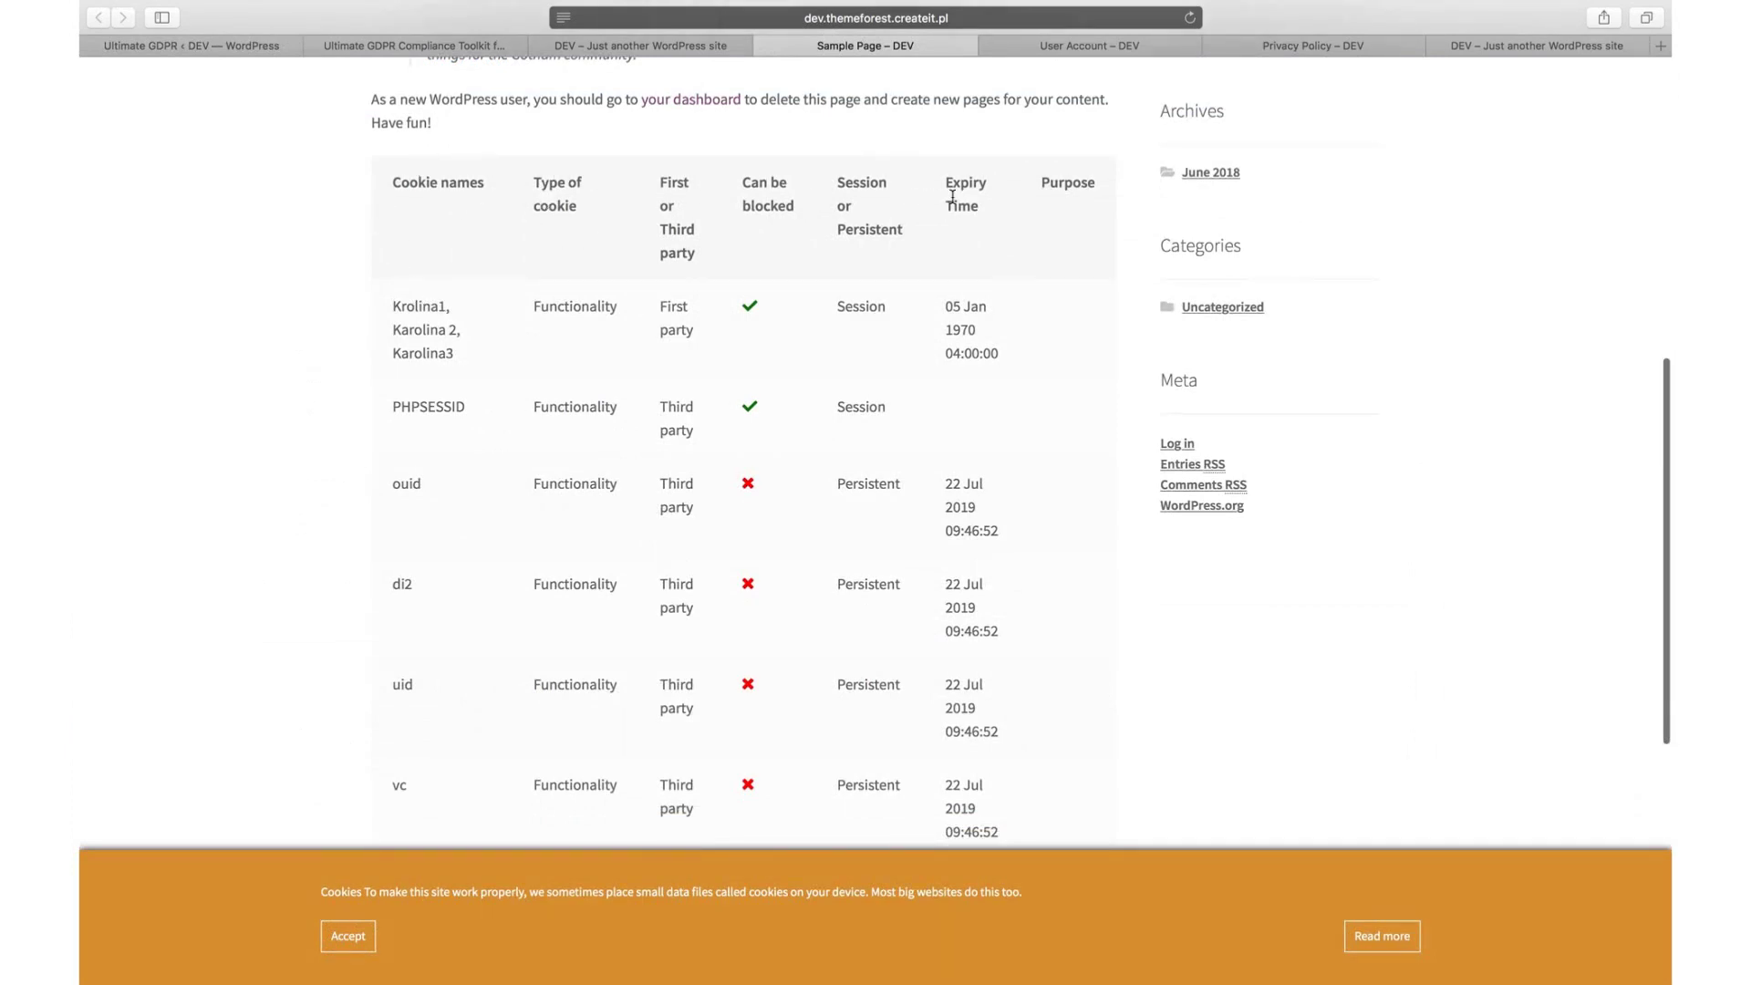
{"action": "scroll", "coordinate": [1079, 298], "scroll_direction": "down", "scroll_amount": 4}
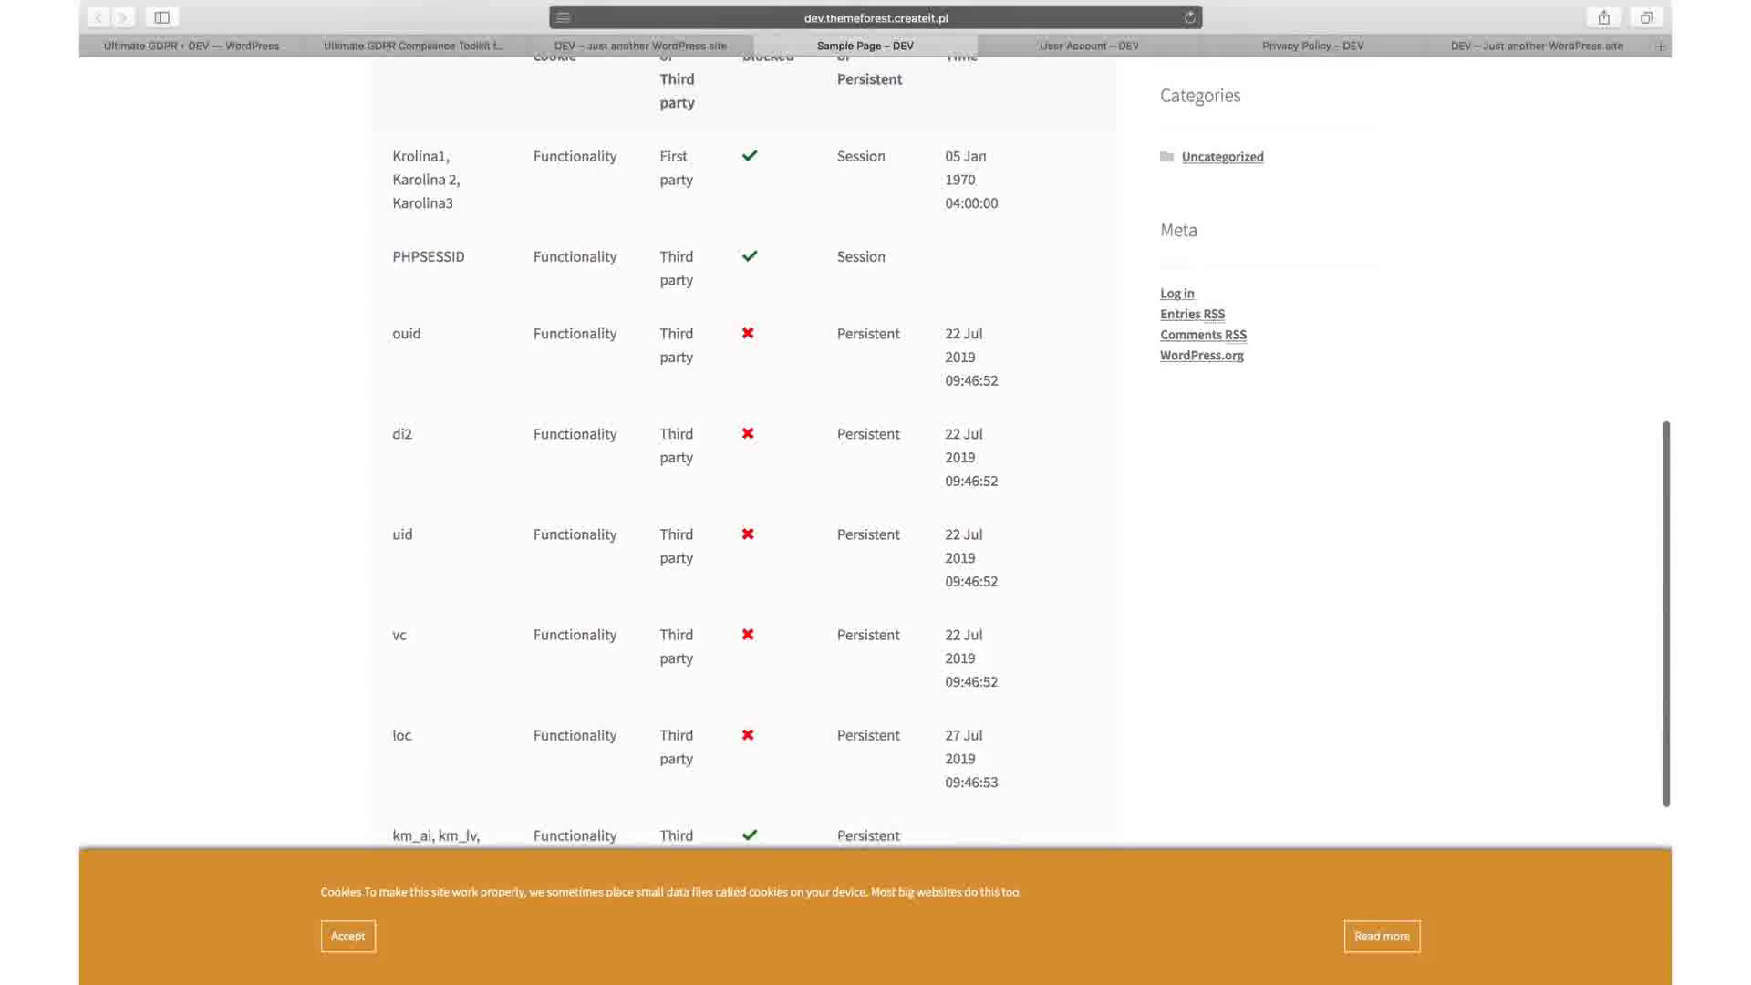
{"action": "scroll", "coordinate": [743, 447], "scroll_direction": "down", "scroll_amount": 5}
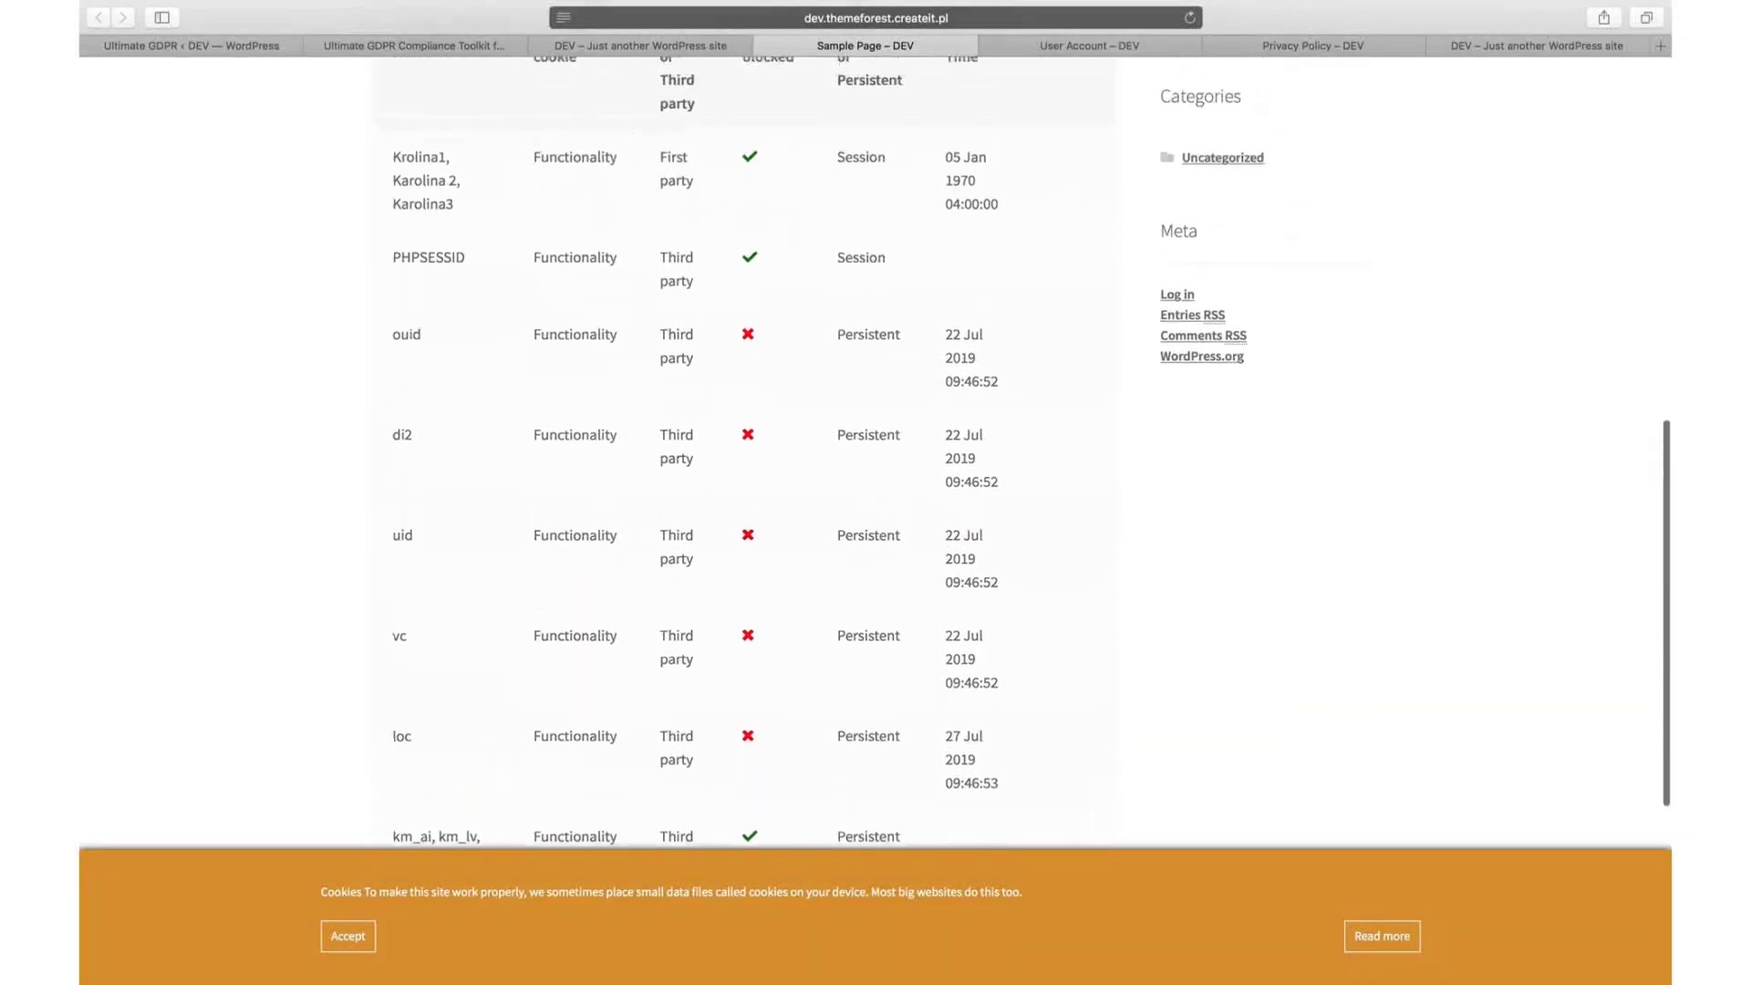
{"action": "scroll", "coordinate": [589, 381], "scroll_direction": "up", "scroll_amount": 3}
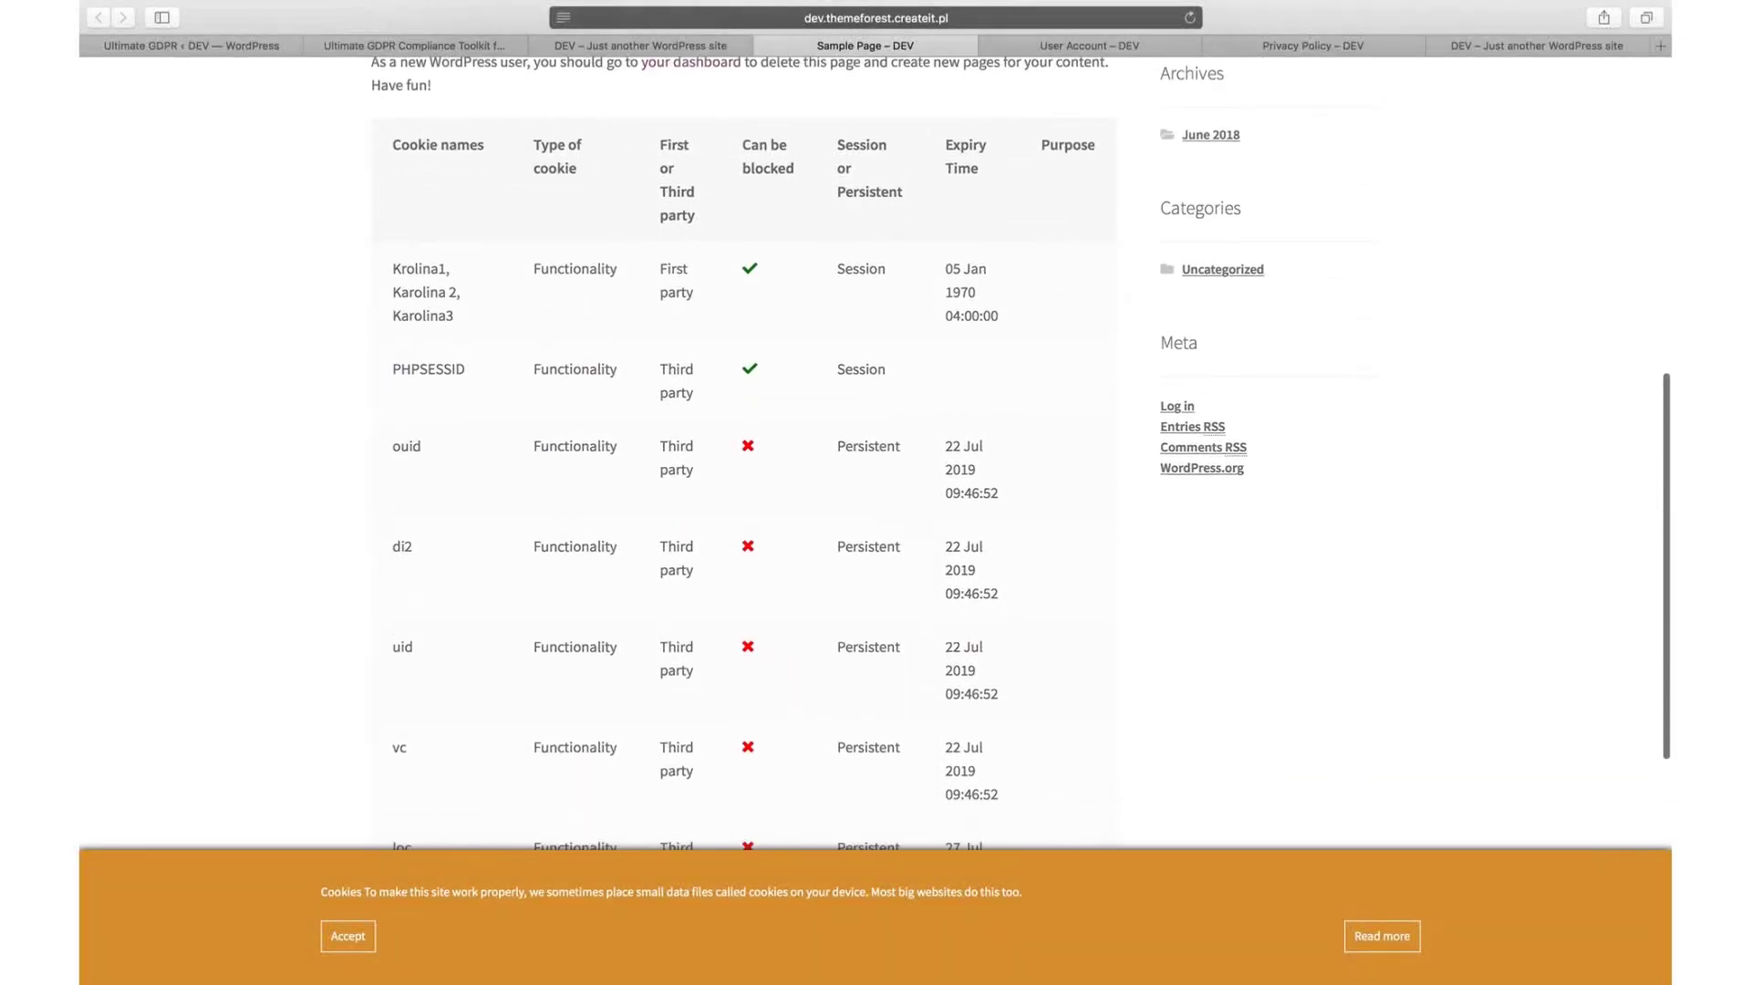
{"action": "scroll", "coordinate": [743, 456], "scroll_direction": "down", "scroll_amount": 1}
{"action": "left_click", "coordinate": [178, 46]}
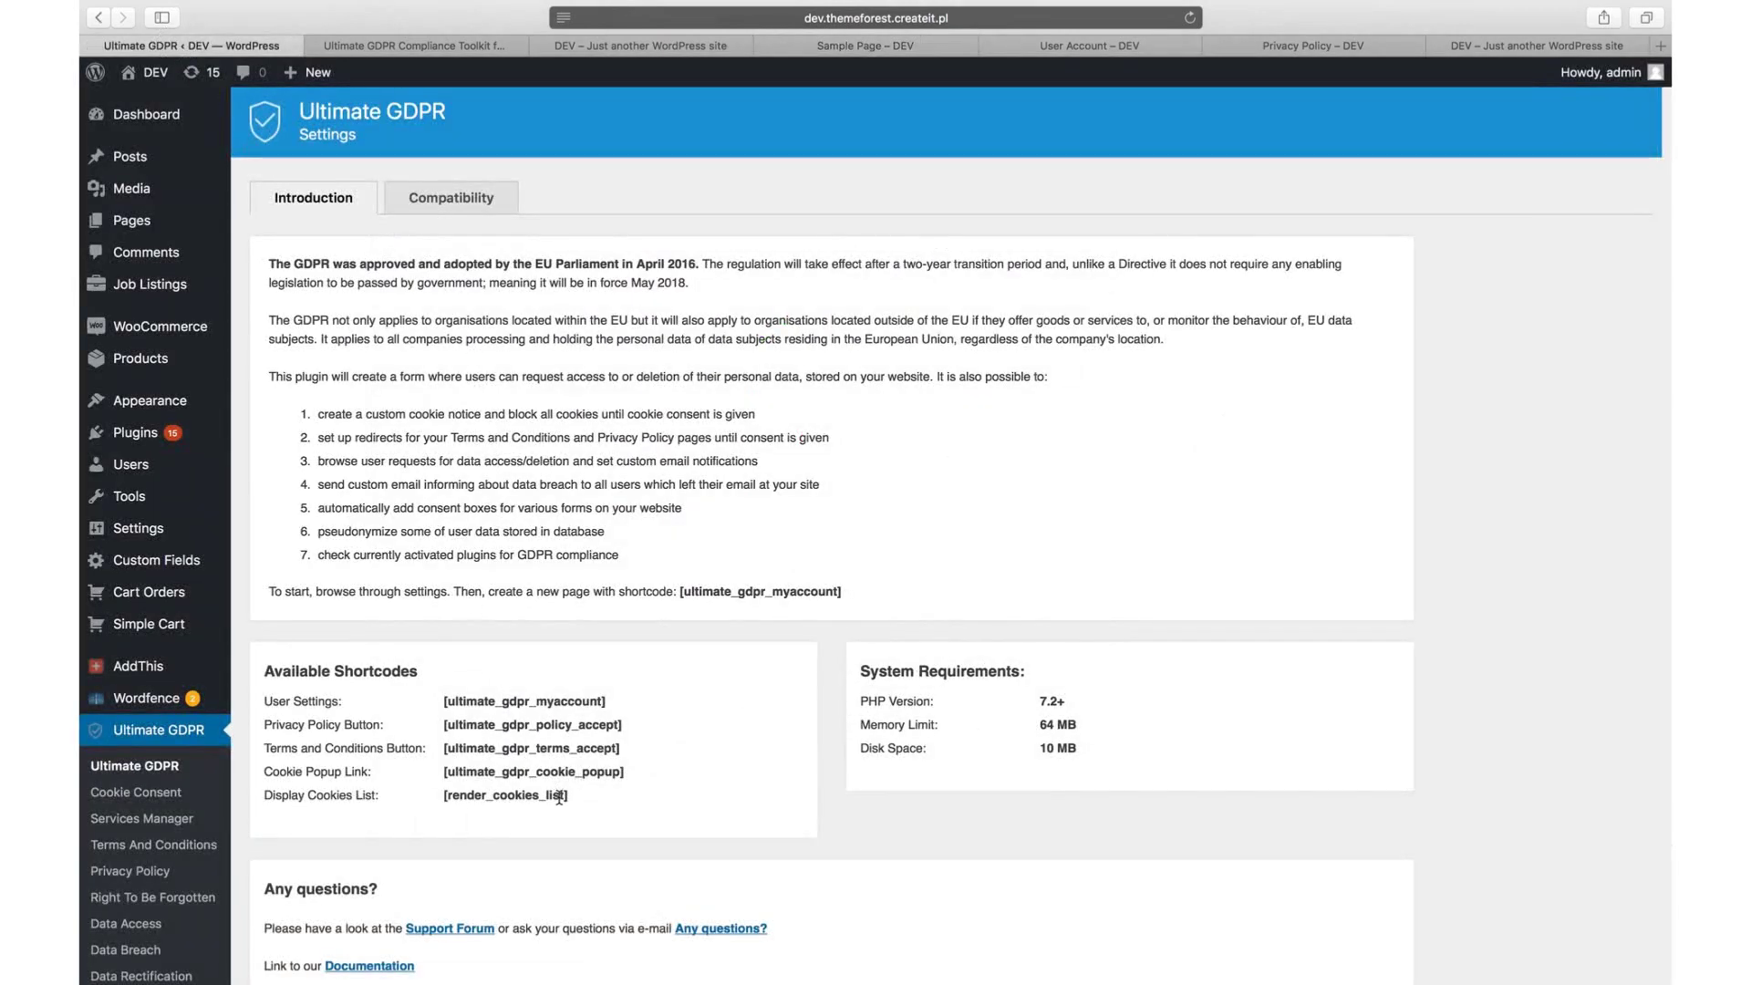
{"action": "left_click_drag", "start_coordinate": [642, 777], "coordinate": [443, 775]}
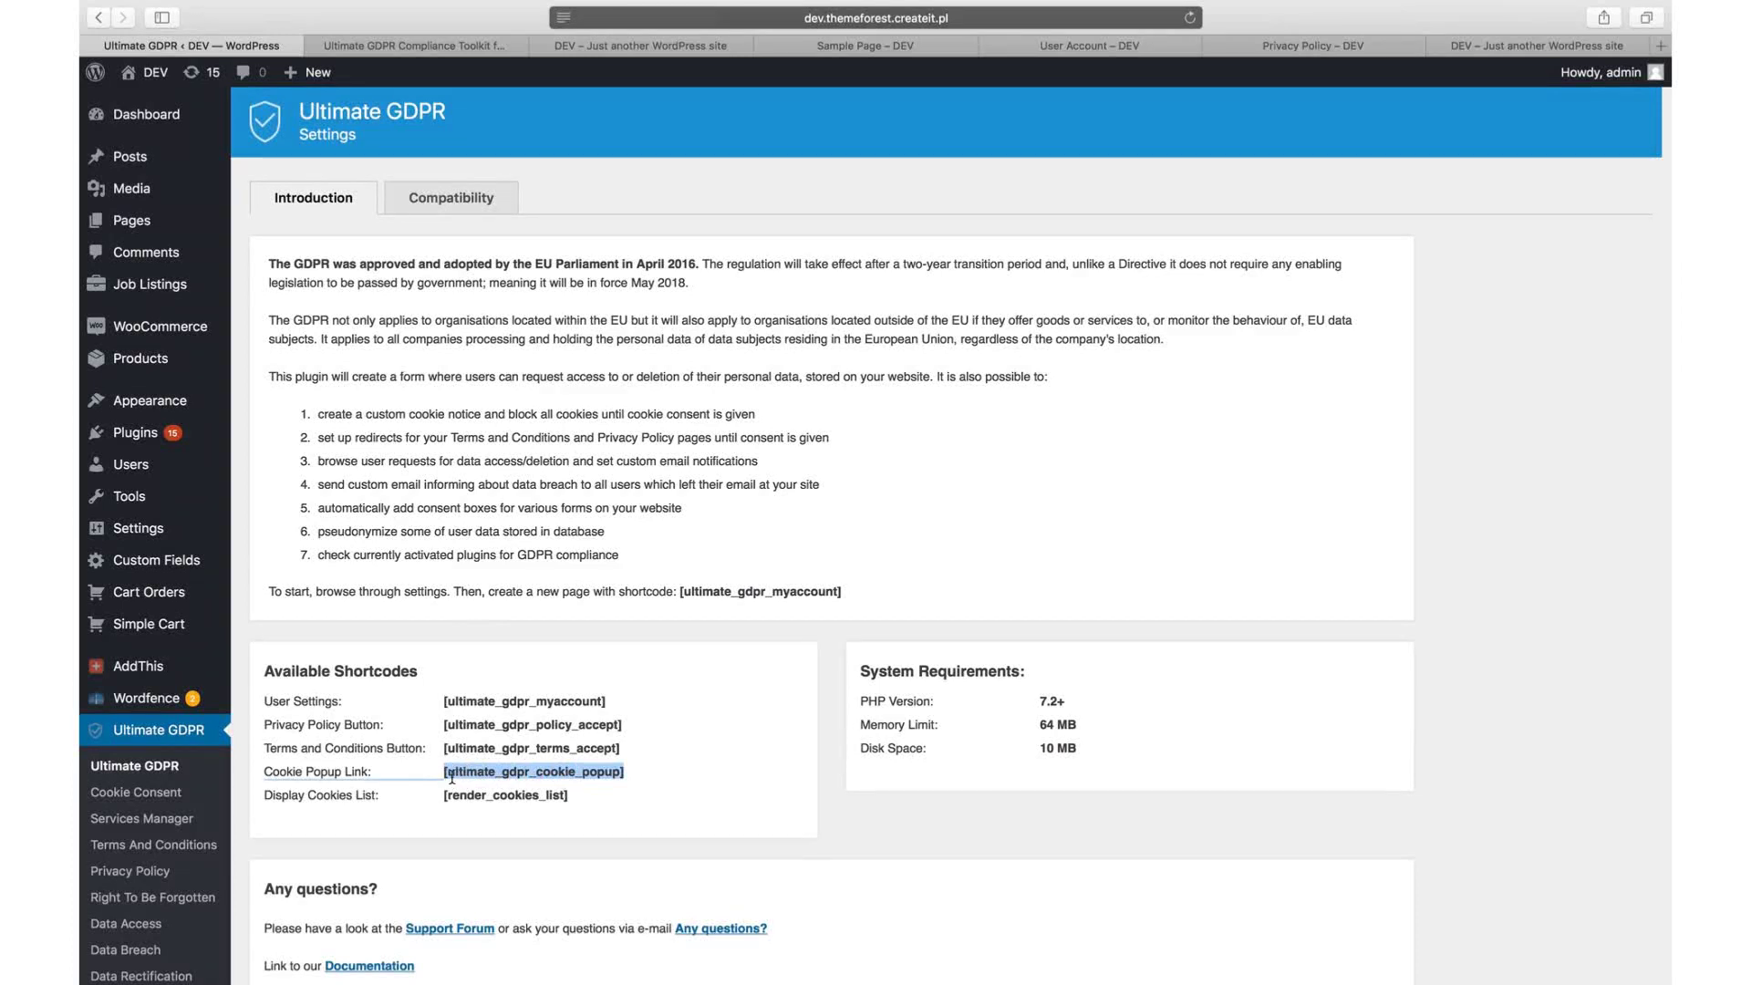
{"action": "left_click", "coordinate": [587, 793]}
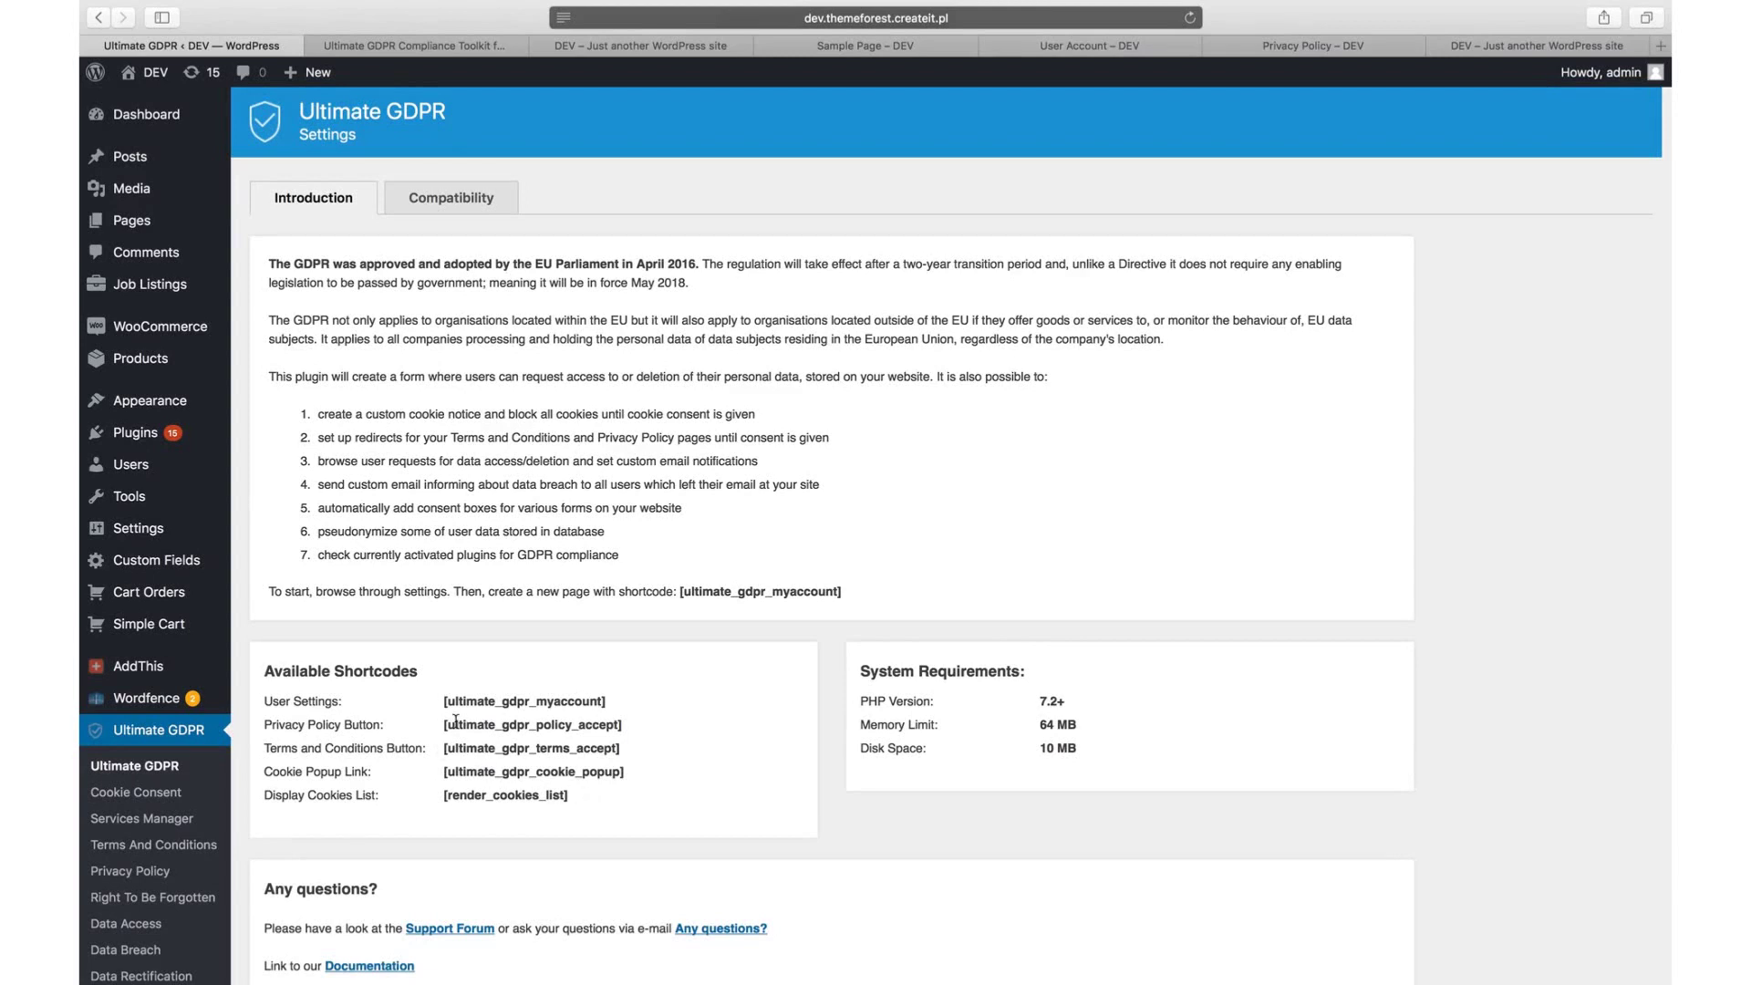
{"action": "left_click_drag", "start_coordinate": [637, 723], "coordinate": [444, 724]}
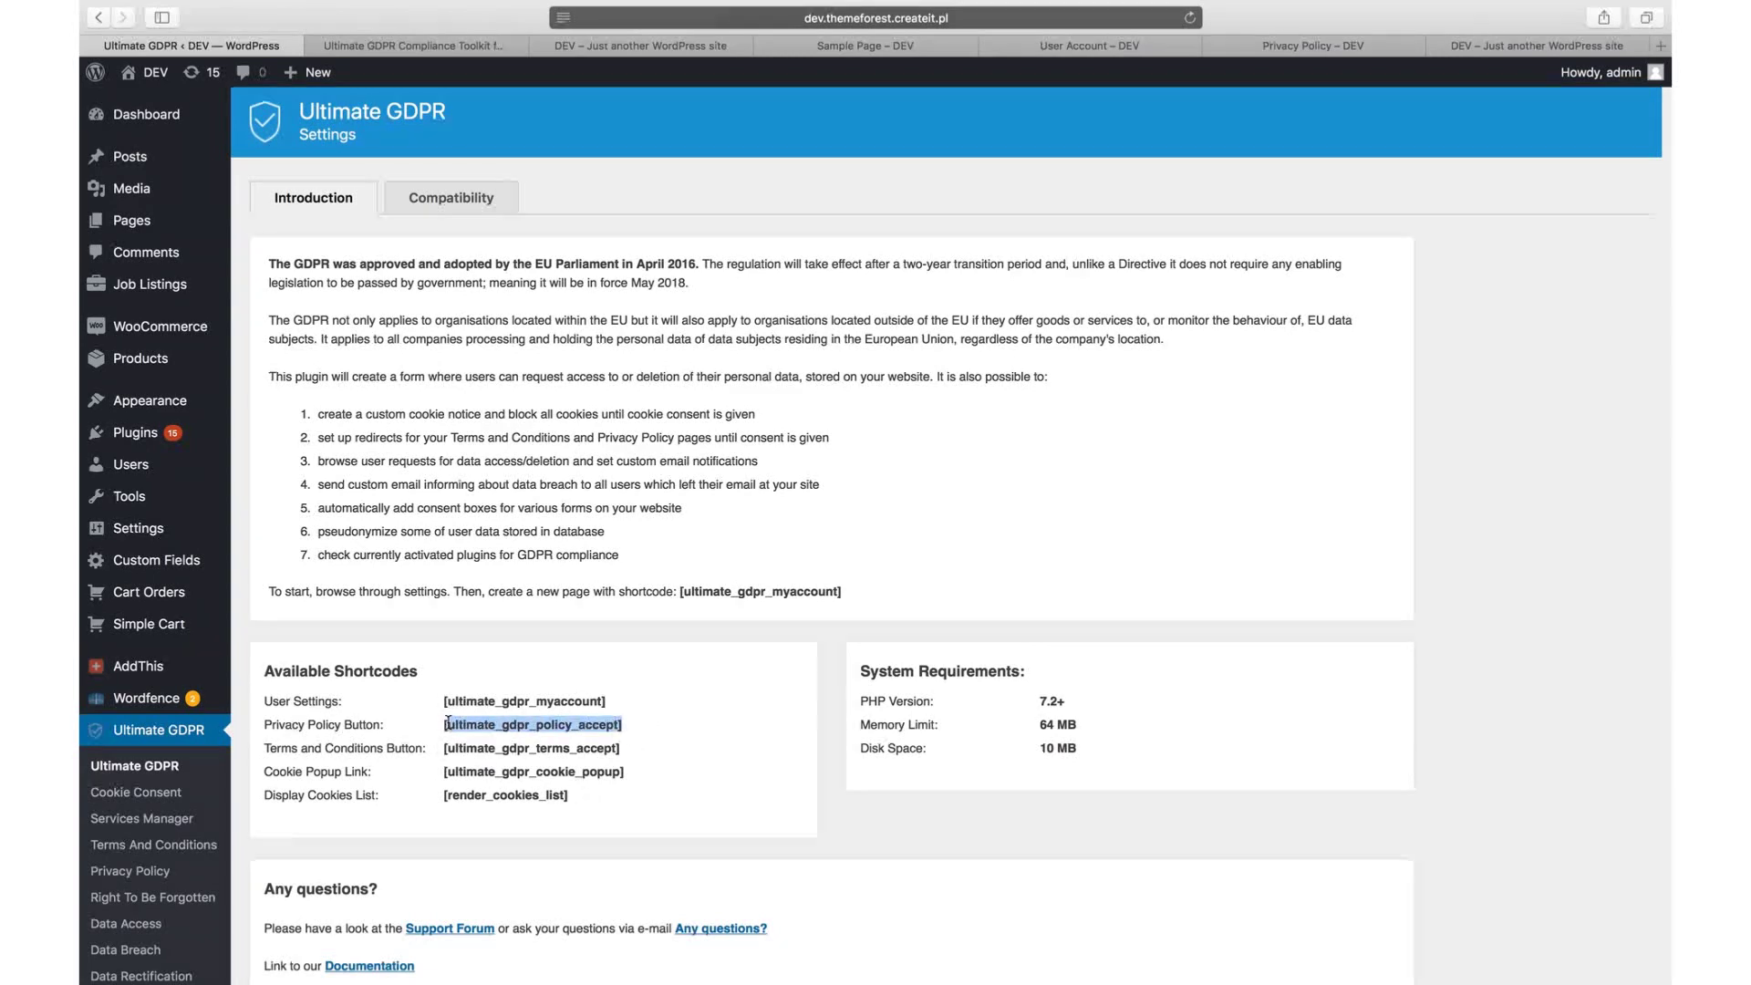
{"action": "left_click_drag", "start_coordinate": [622, 748], "coordinate": [459, 749]}
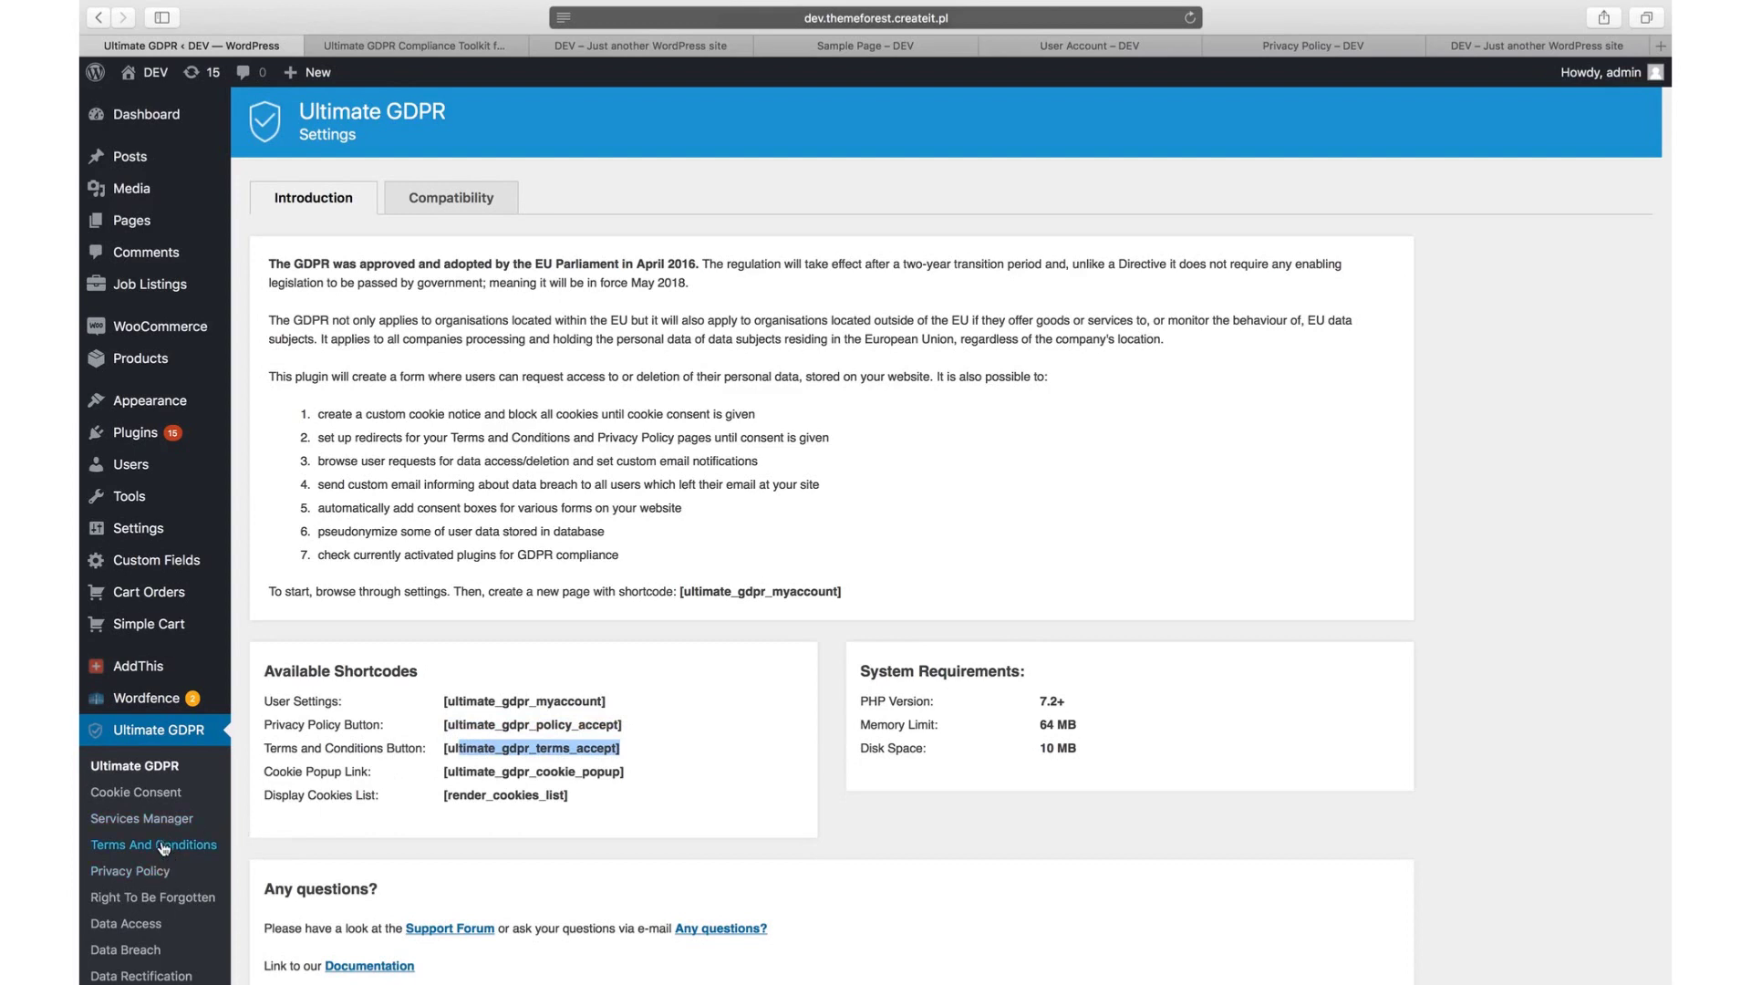
{"action": "left_click", "coordinate": [957, 811]}
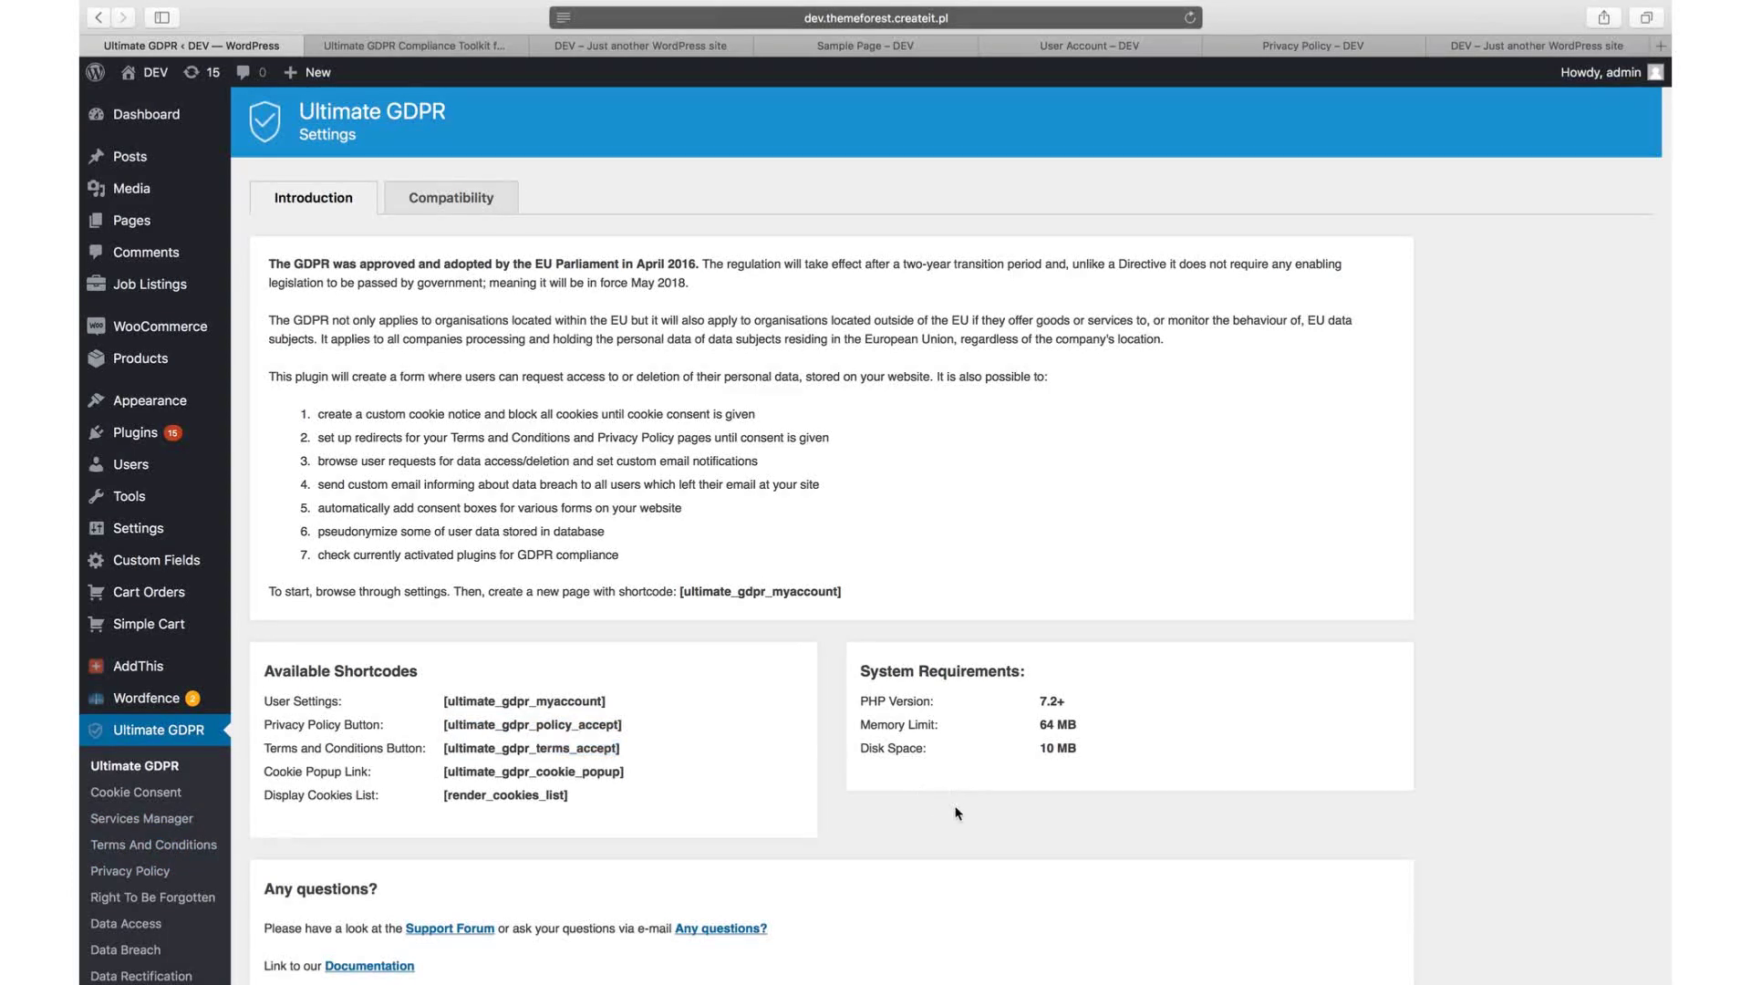
{"action": "scroll", "coordinate": [957, 812], "scroll_direction": "down", "scroll_amount": 3}
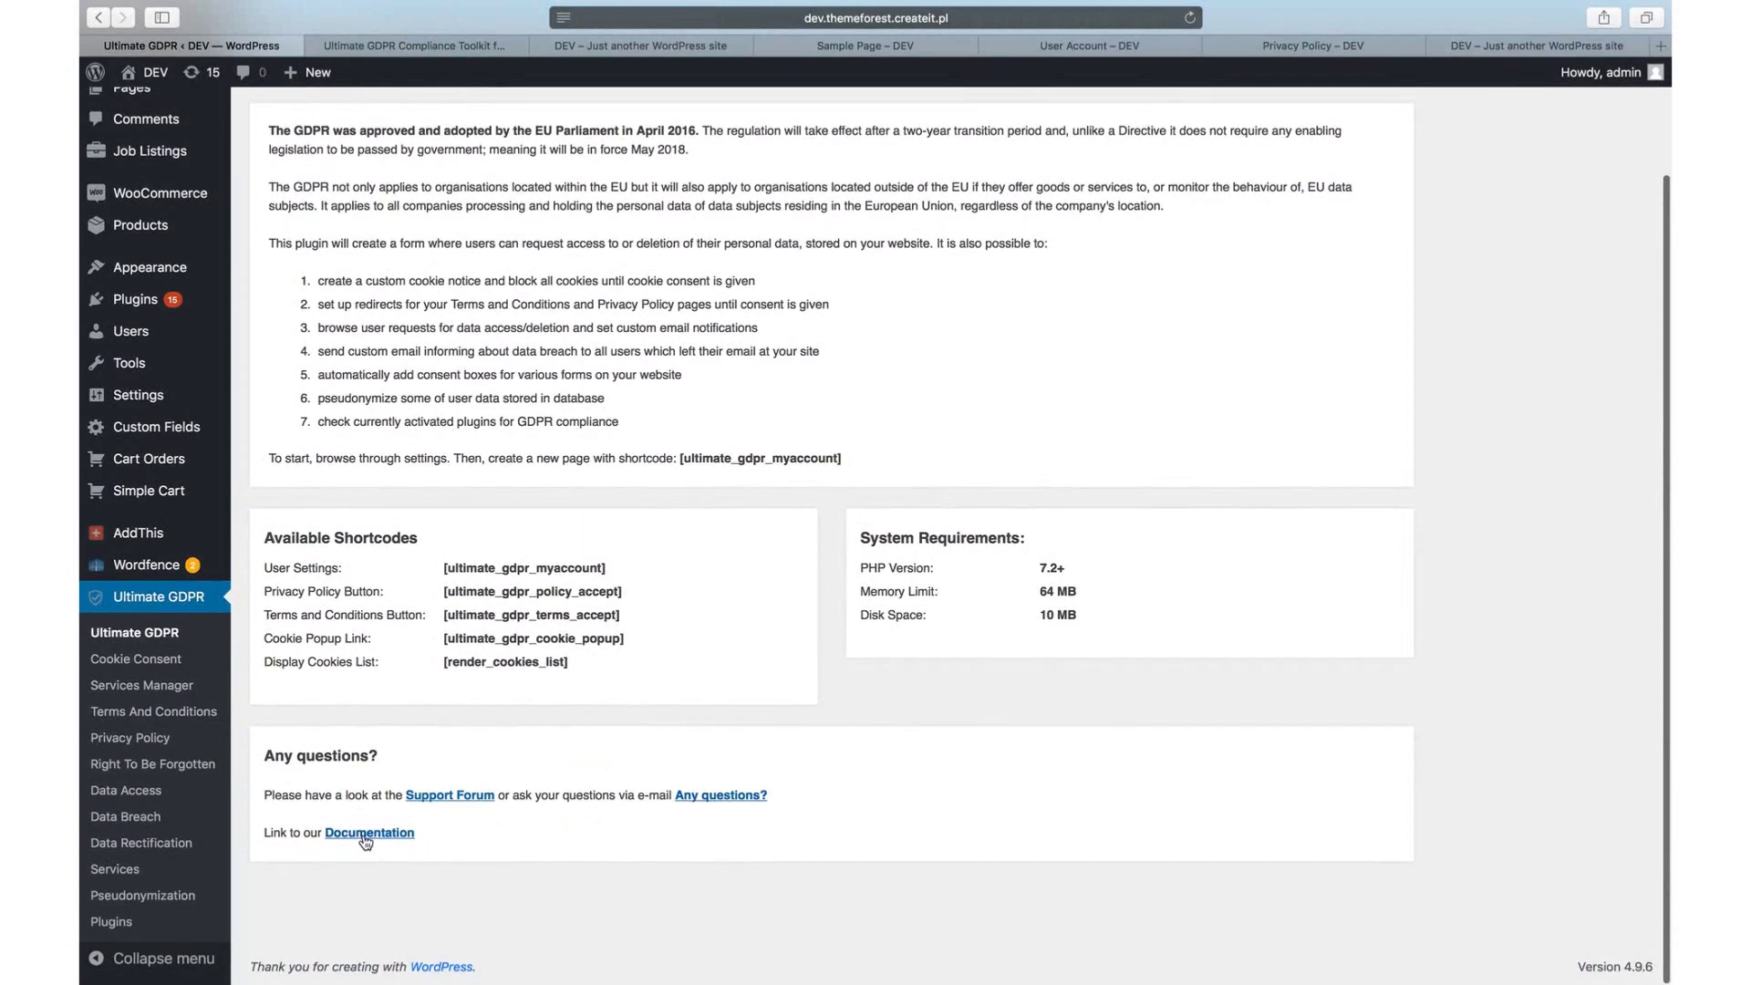
{"action": "scroll", "coordinate": [426, 836], "scroll_direction": "up", "scroll_amount": 3}
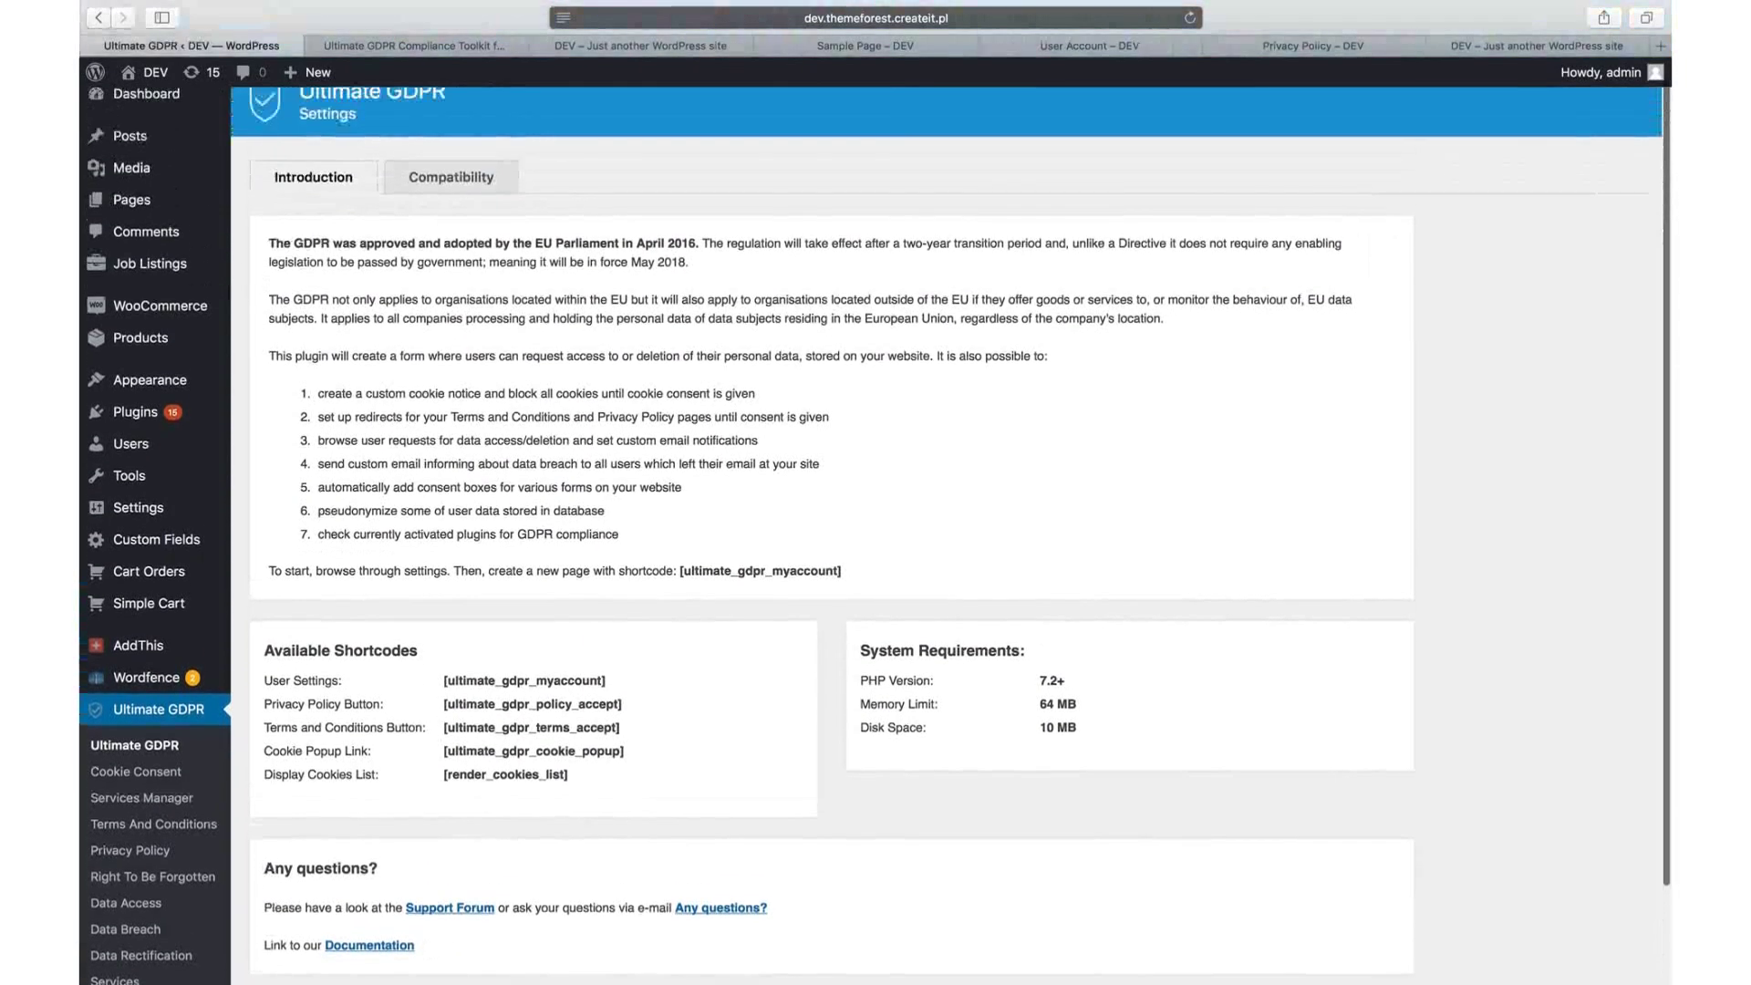
- Show the Compatibility table of installed plugins that collect user data
{"action": "left_click", "coordinate": [448, 200]}
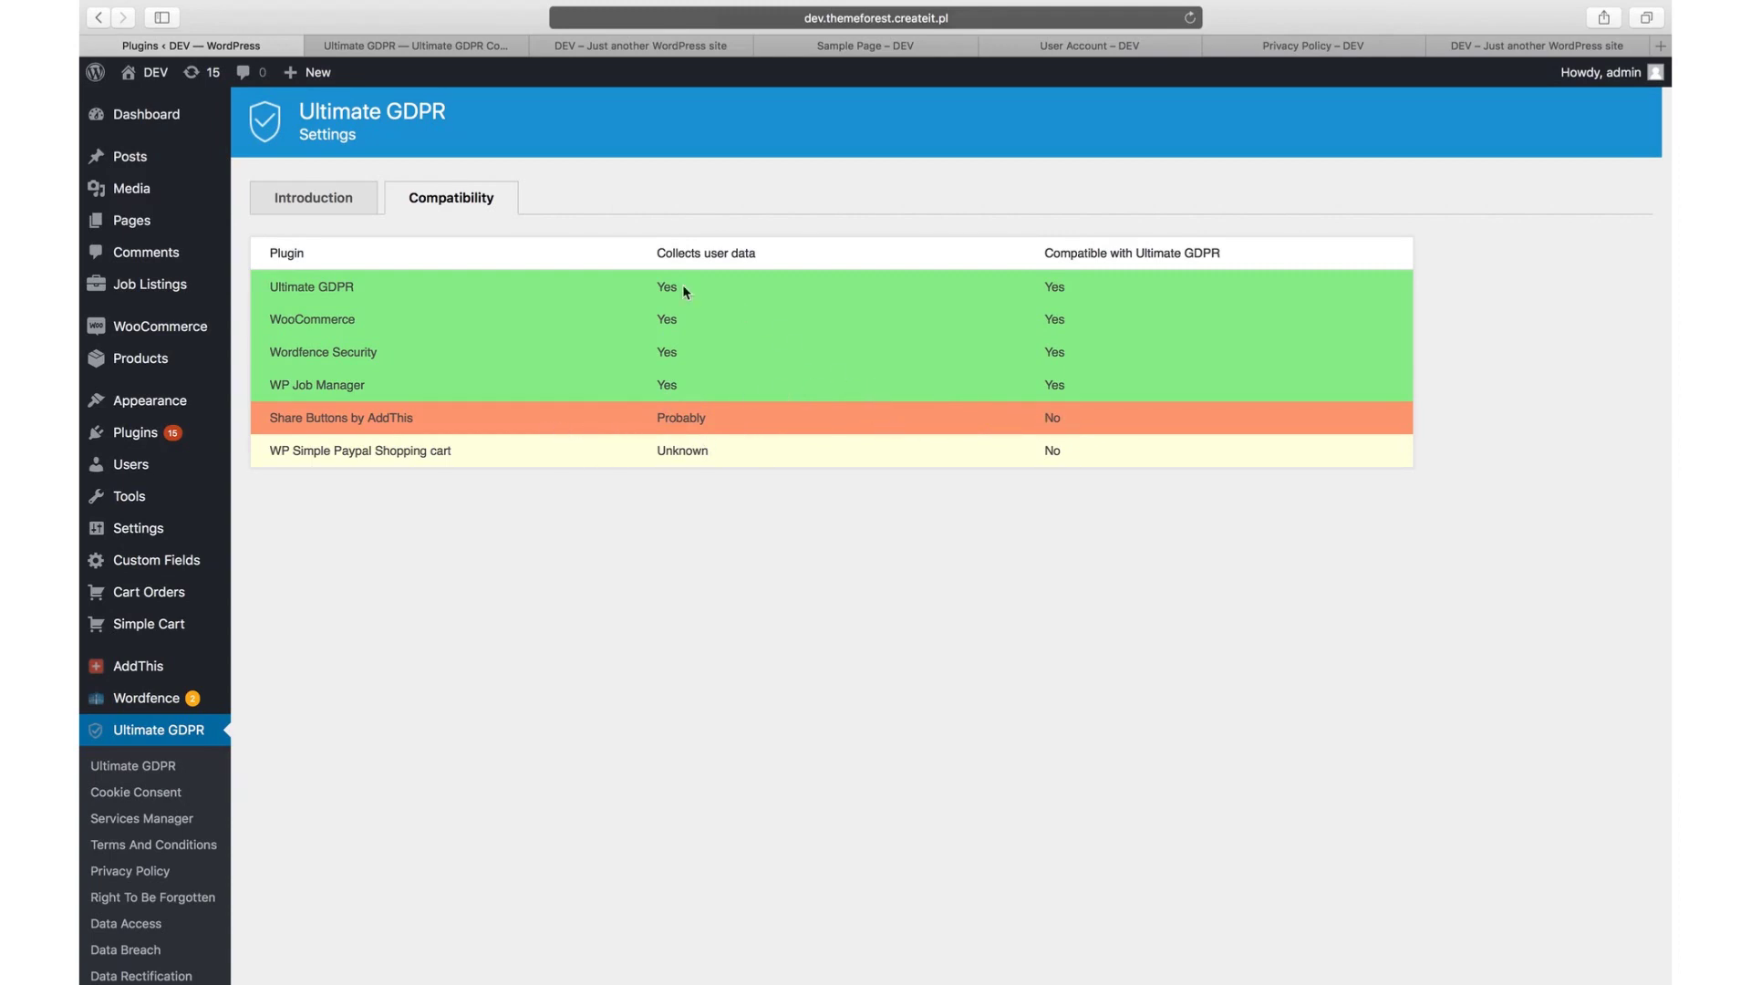
- Read the manual's Integration for Additional Plugins compatibility example, then return to WordPress
{"action": "left_click", "coordinate": [472, 50]}
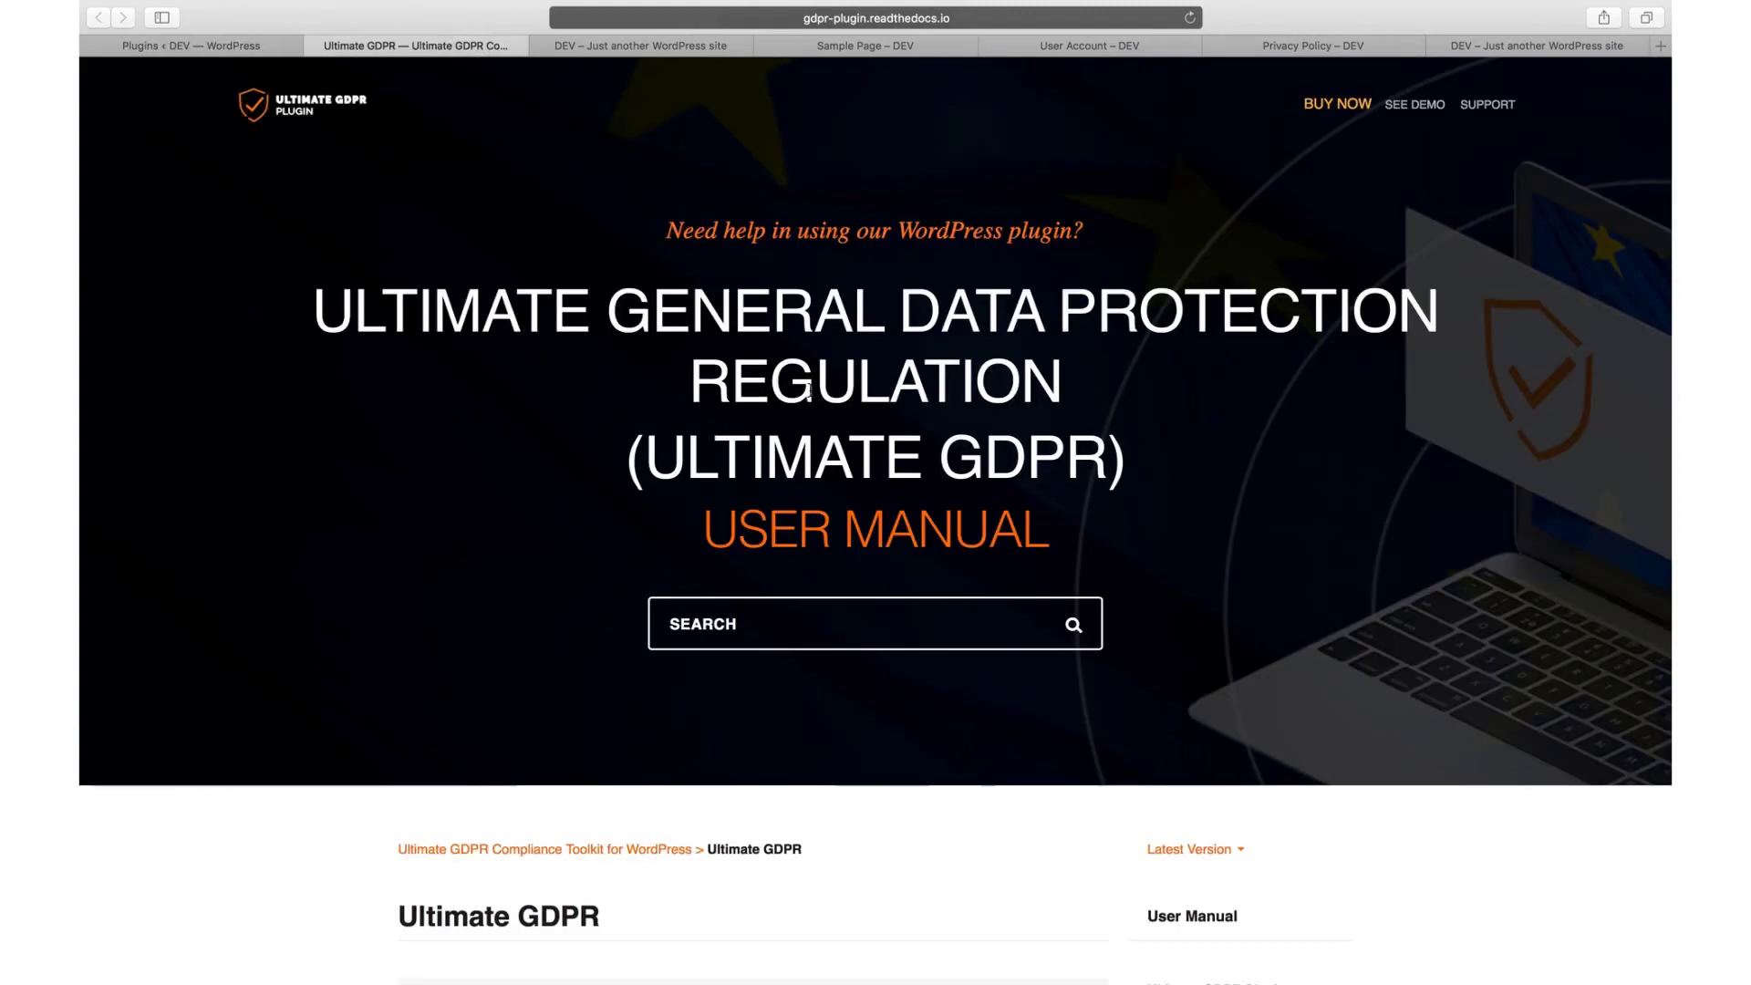
{"action": "scroll", "coordinate": [1060, 354], "scroll_direction": "down", "scroll_amount": 5}
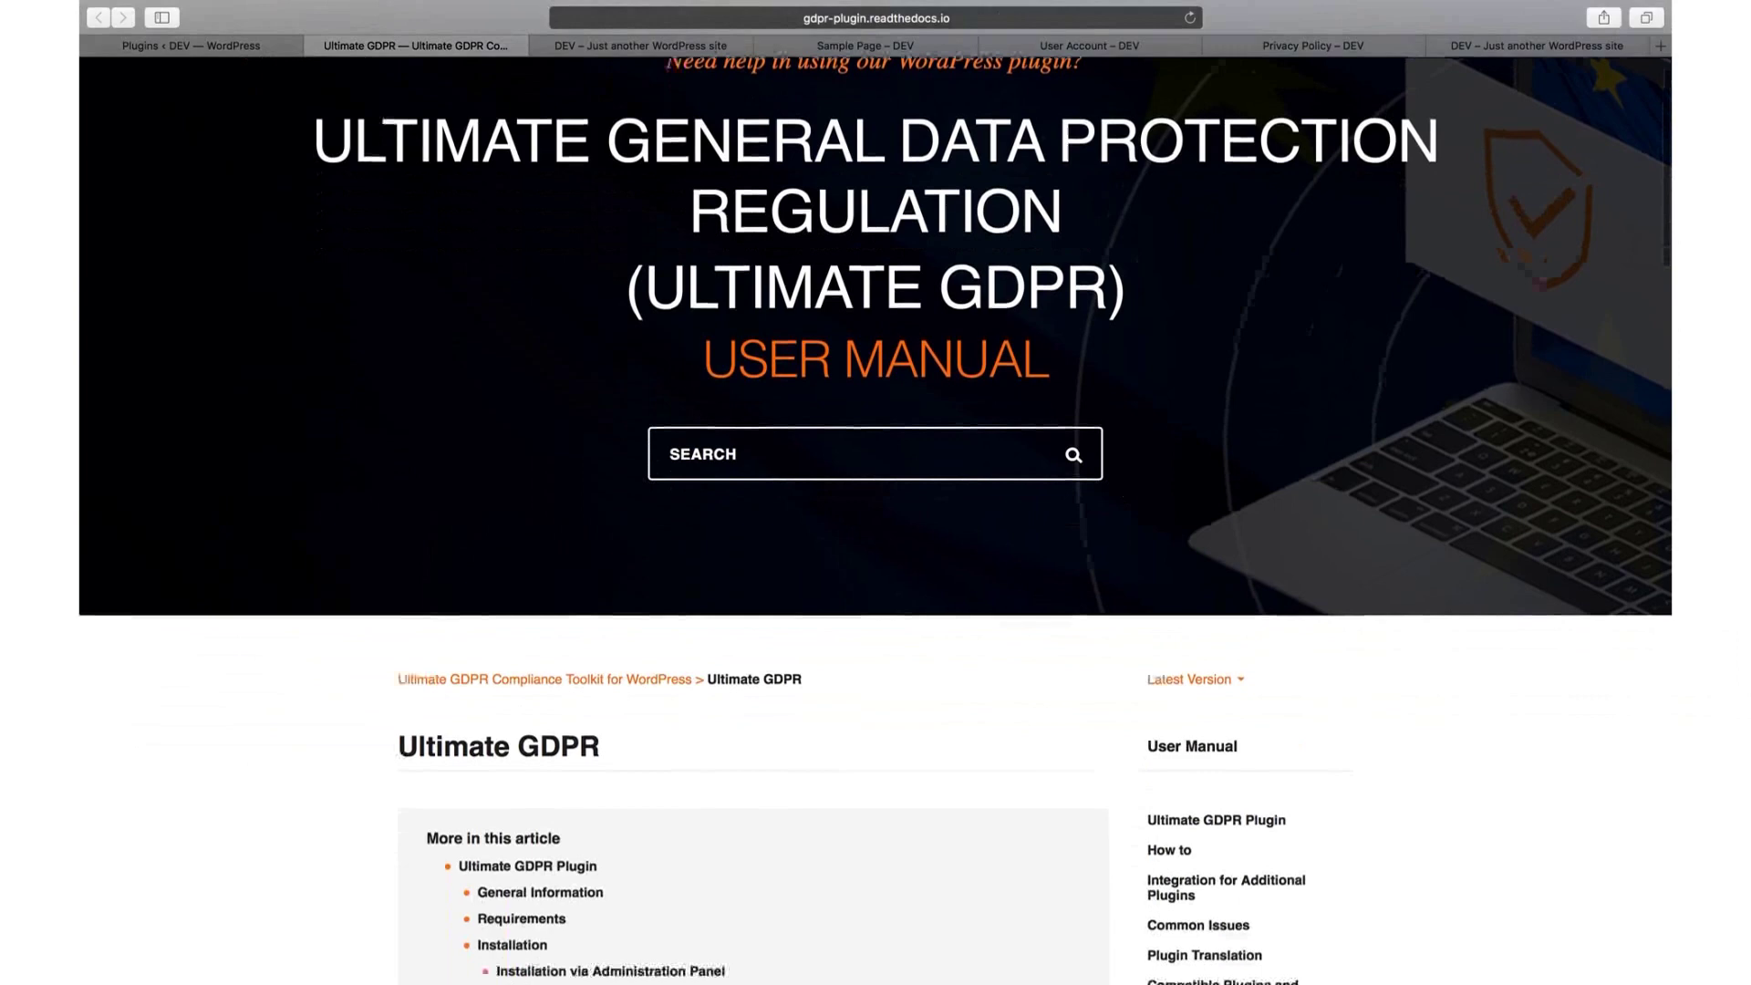
{"action": "left_click", "coordinate": [1178, 759]}
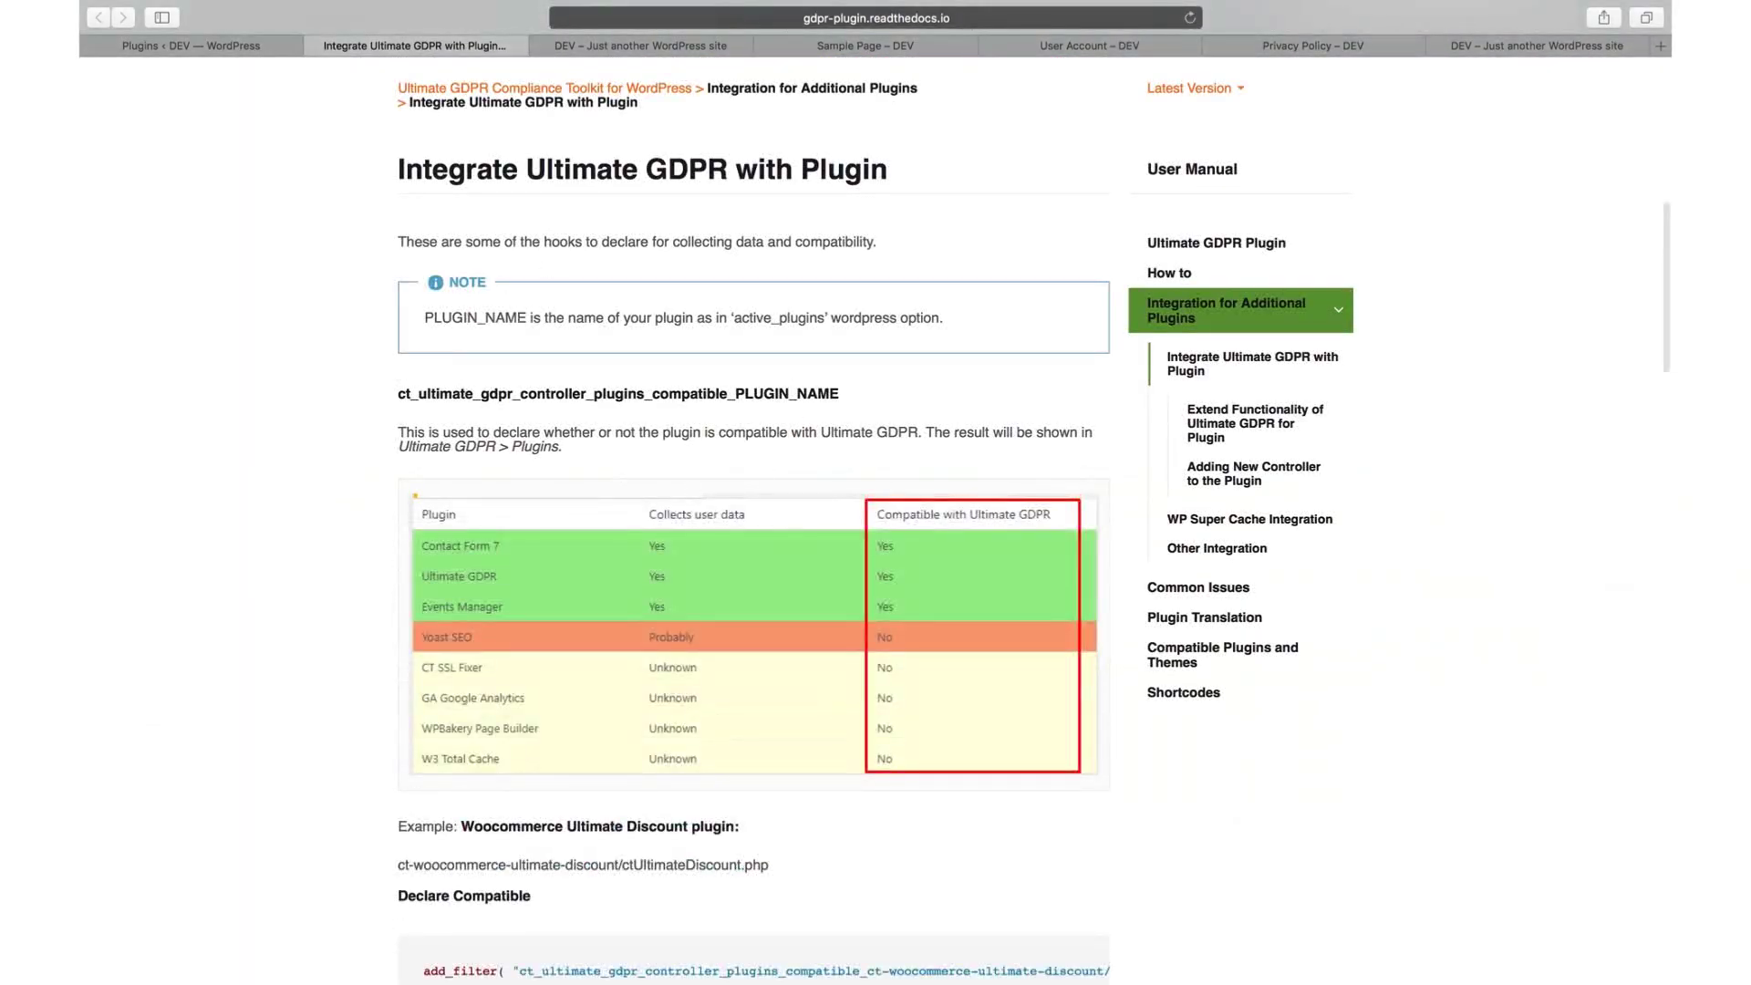
{"action": "scroll", "coordinate": [427, 404], "scroll_direction": "down", "scroll_amount": 2}
{"action": "scroll", "coordinate": [753, 493], "scroll_direction": "down", "scroll_amount": 5}
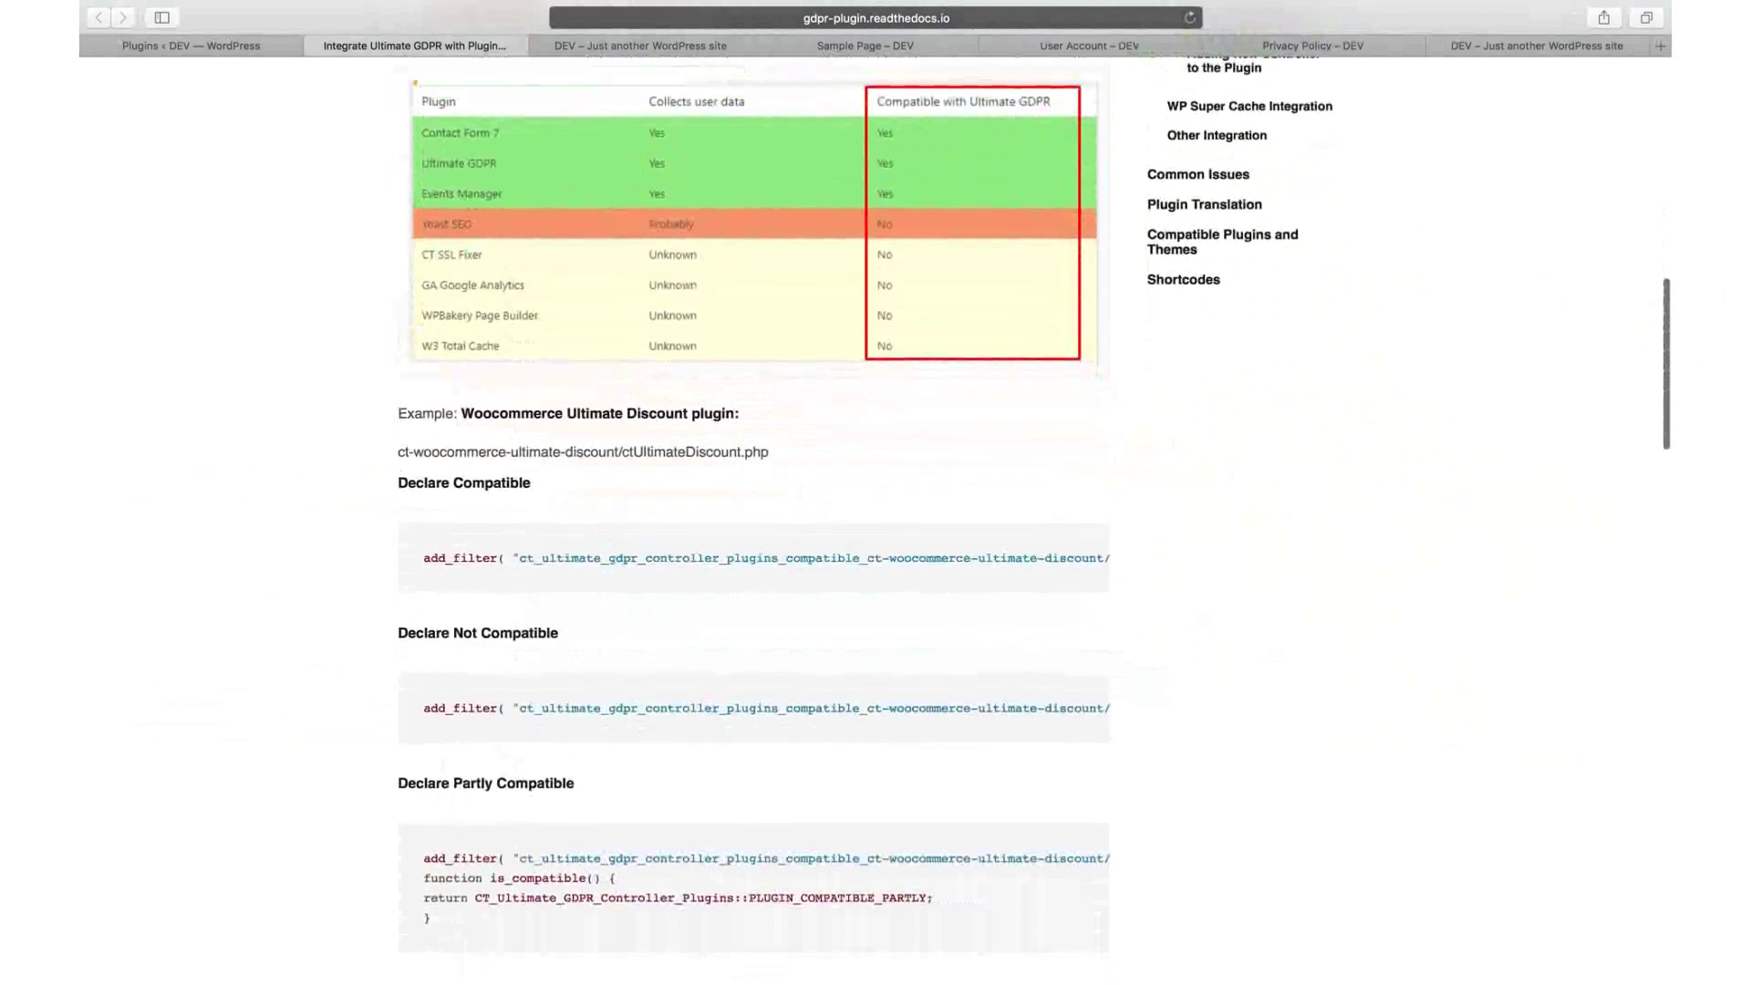
{"action": "left_click", "coordinate": [141, 49]}
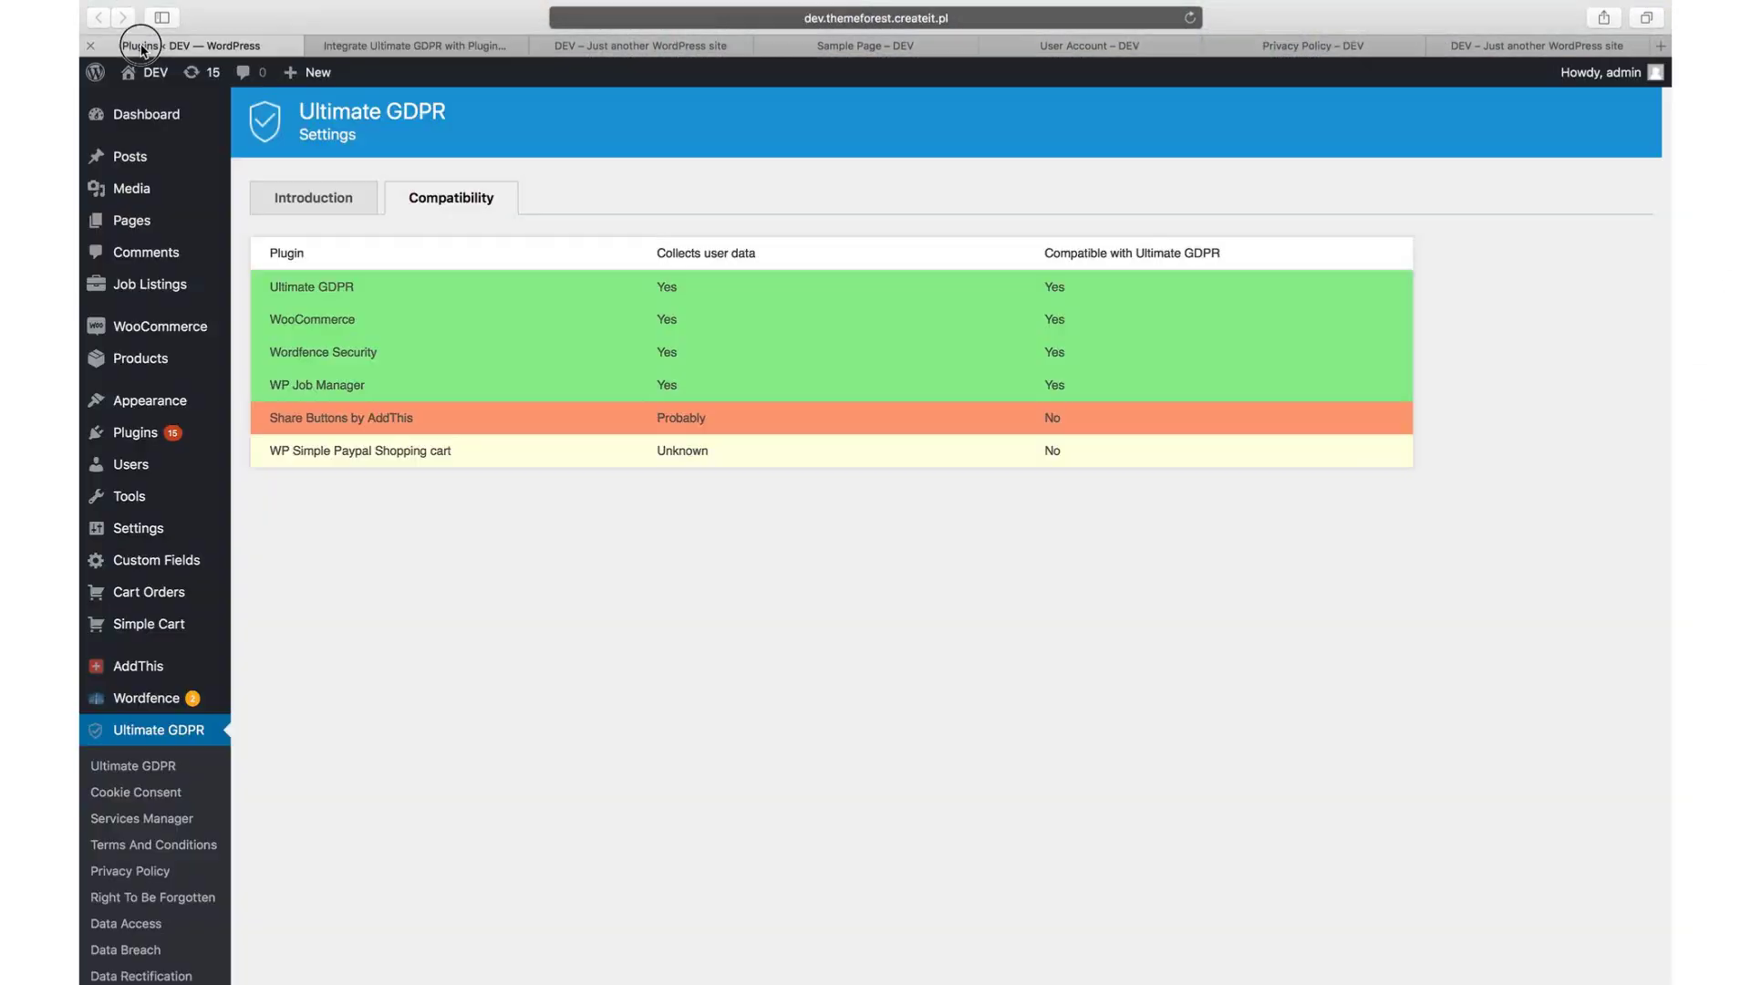
- Go from the Introduction overview to the Cookie Consent settings
{"action": "left_click", "coordinate": [328, 200]}
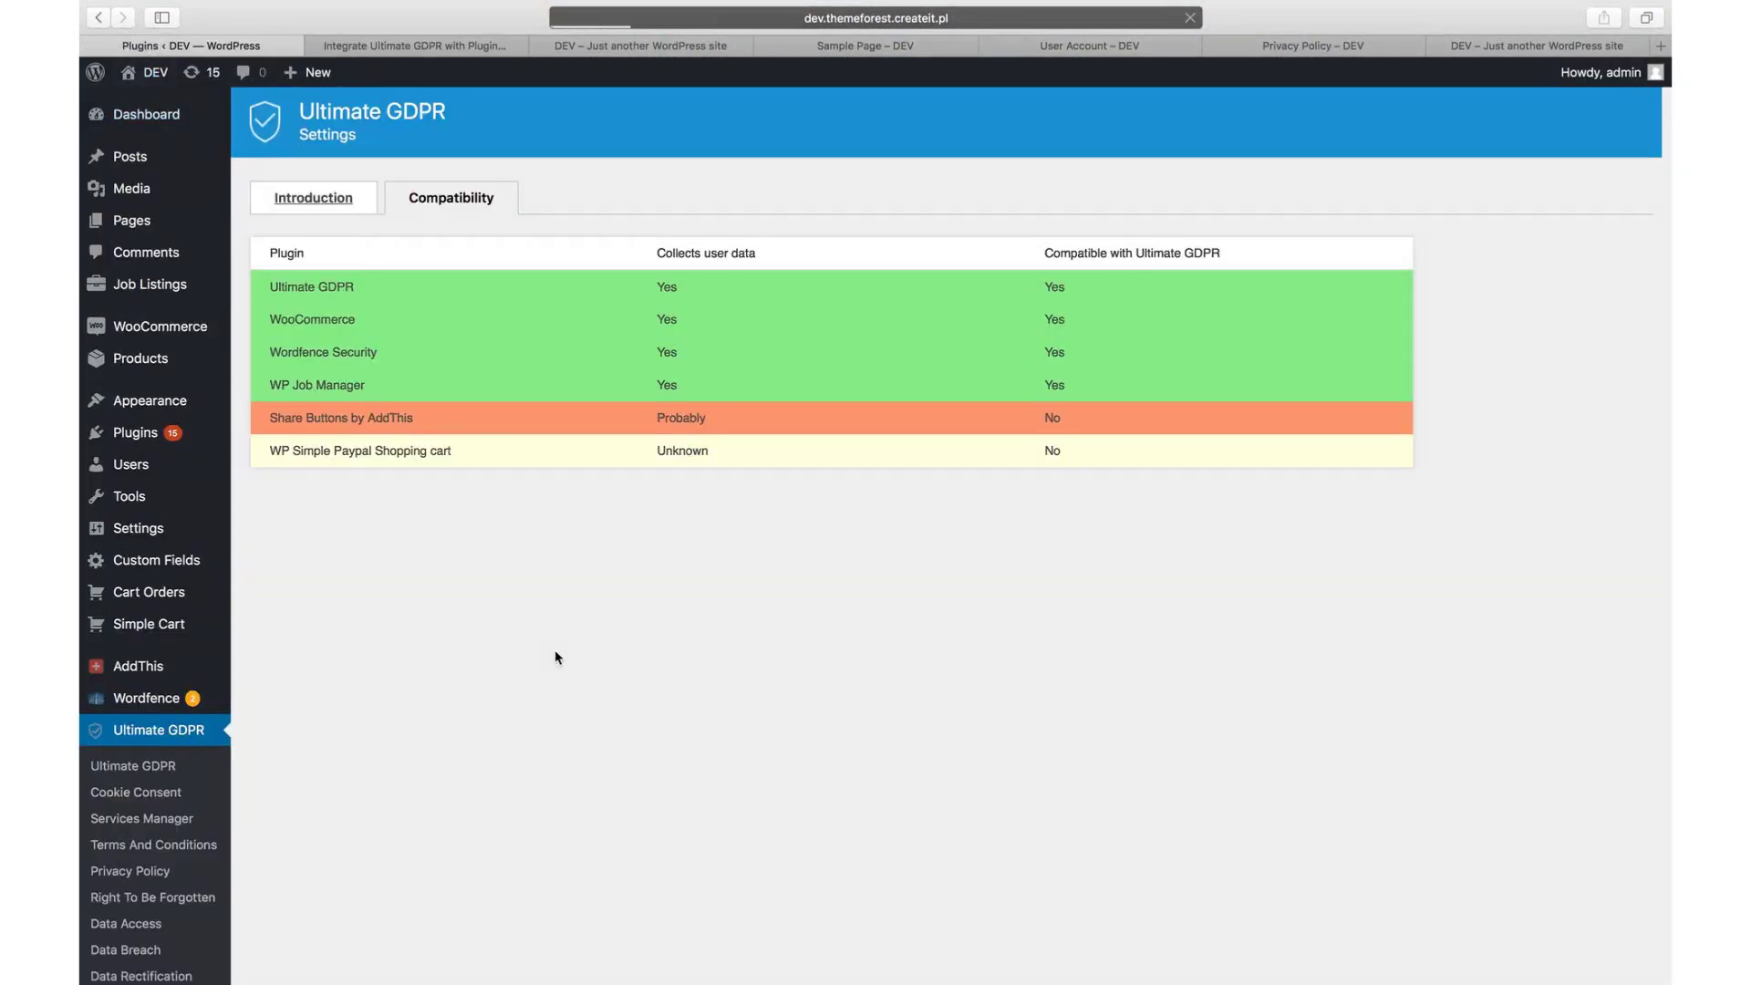
{"action": "scroll", "coordinate": [555, 649], "scroll_direction": "down", "scroll_amount": 2}
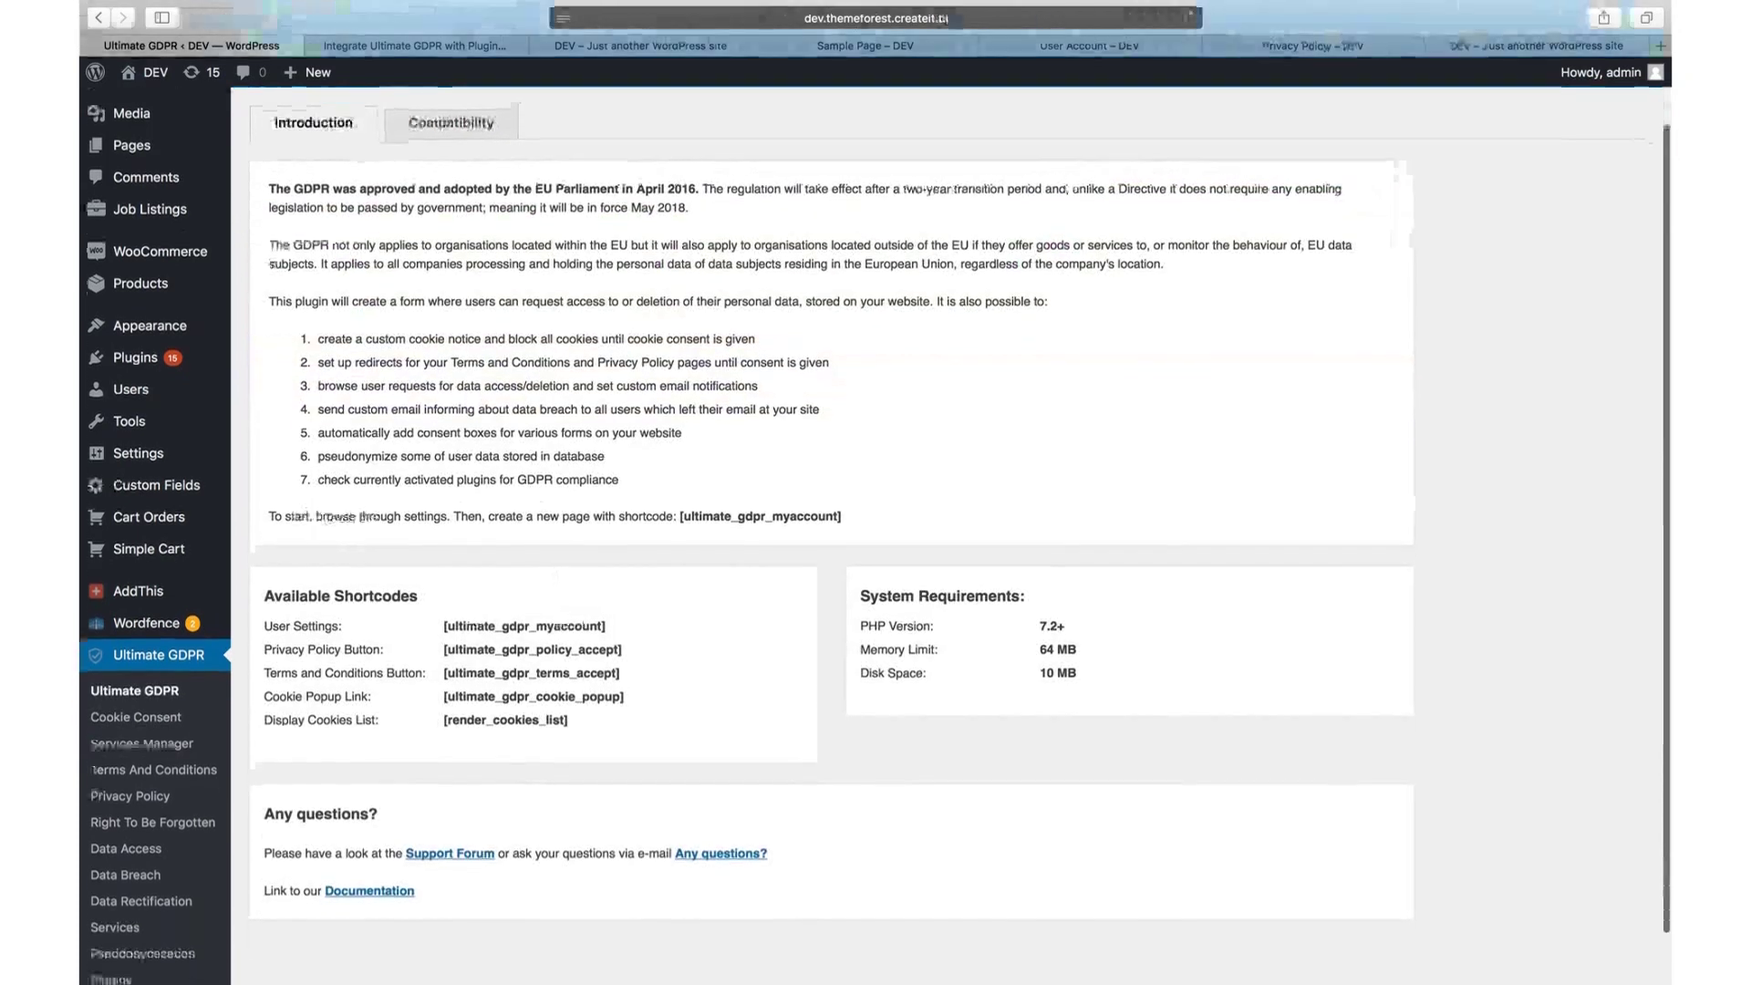
{"action": "left_click", "coordinate": [146, 719]}
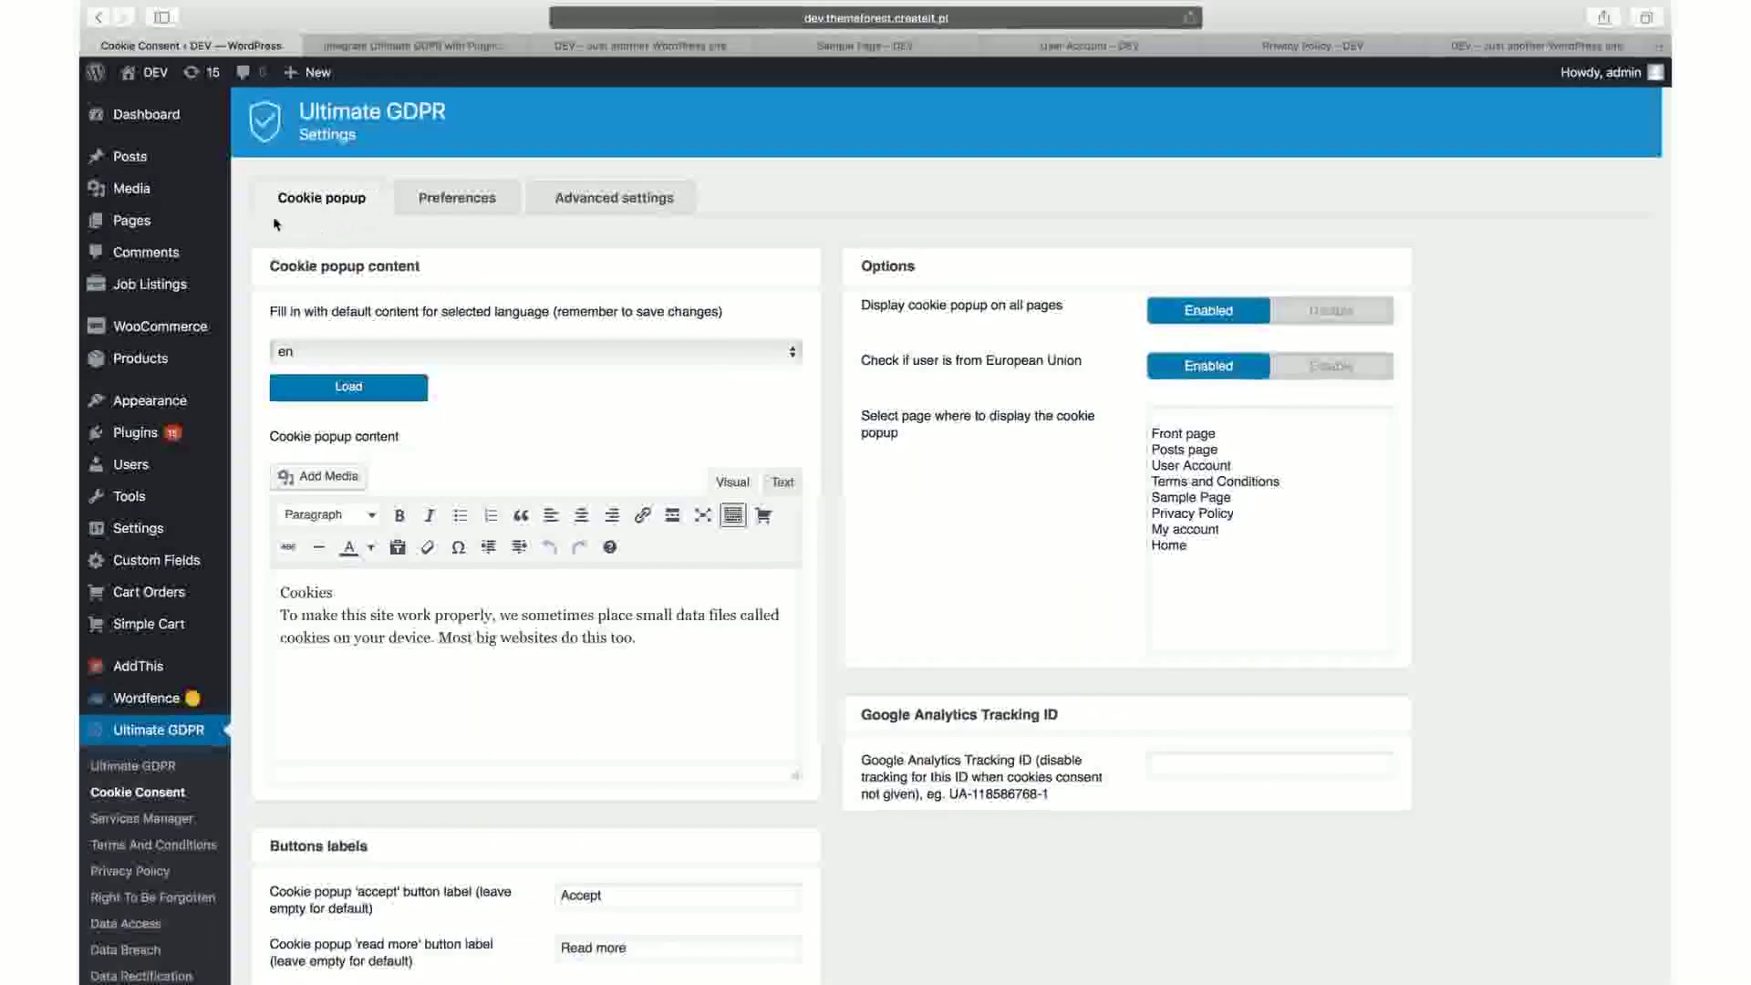
- Load the default 'en' cookie notice text into the Cookie popup content editor
{"action": "left_click", "coordinate": [518, 352]}
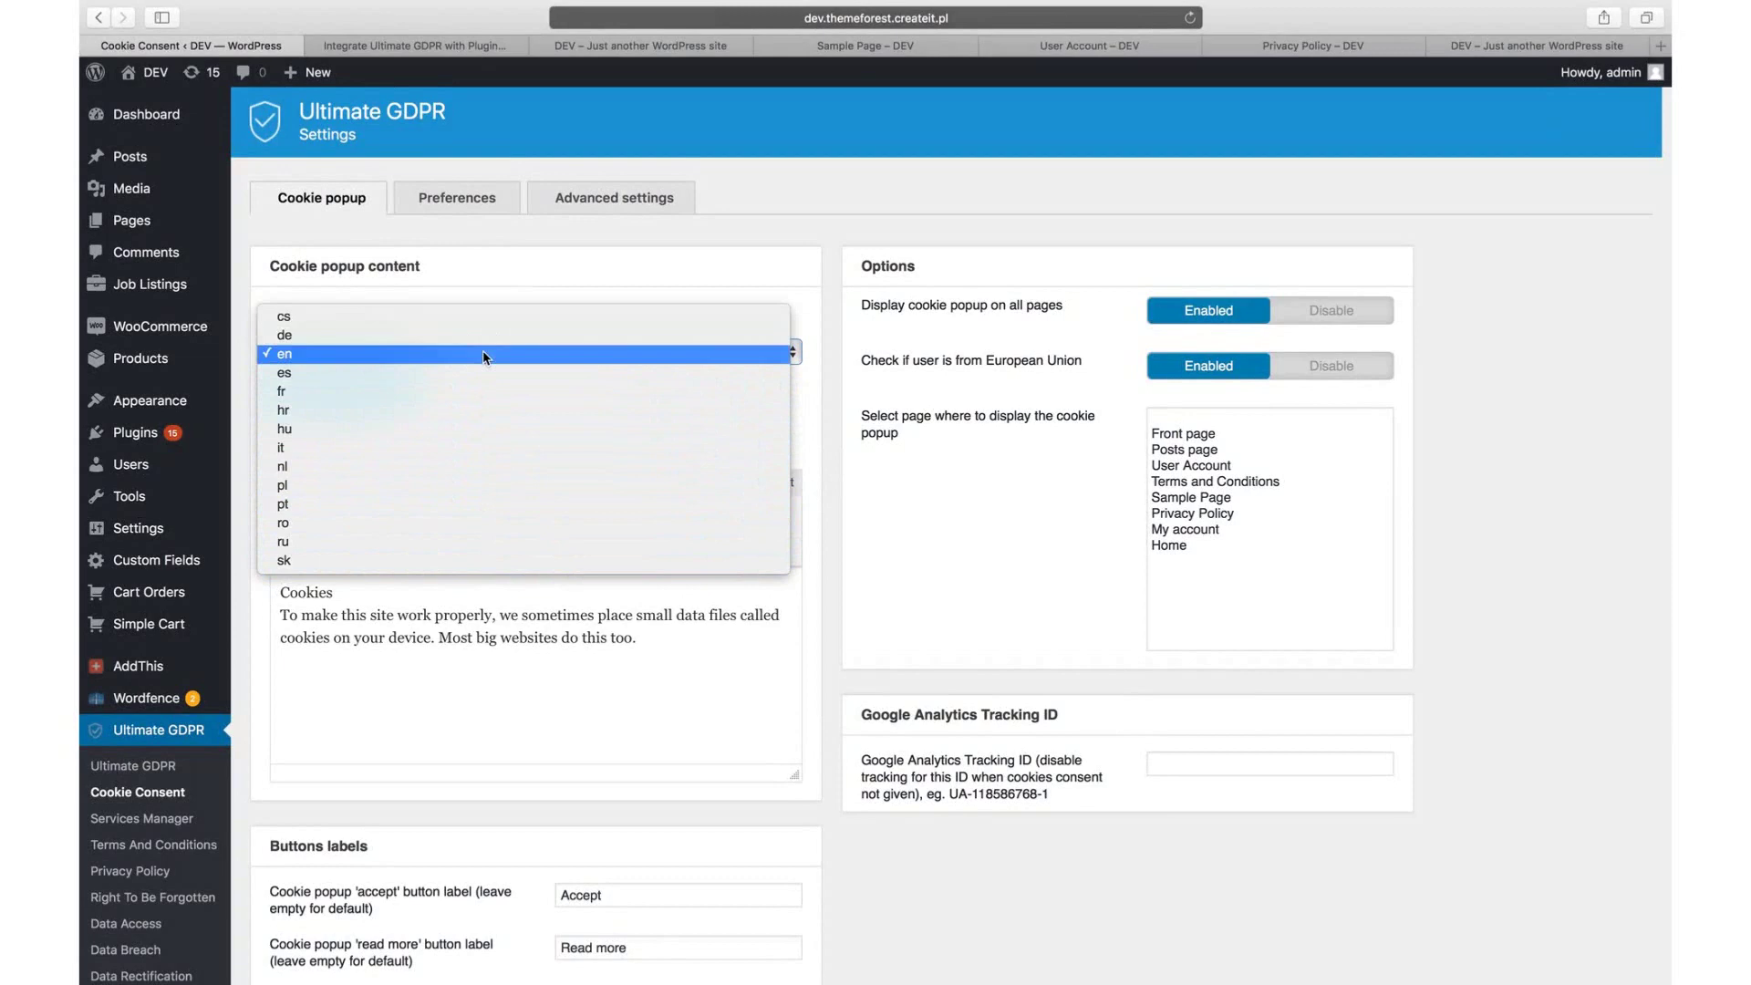
{"action": "left_click", "coordinate": [488, 355]}
{"action": "left_click", "coordinate": [346, 398]}
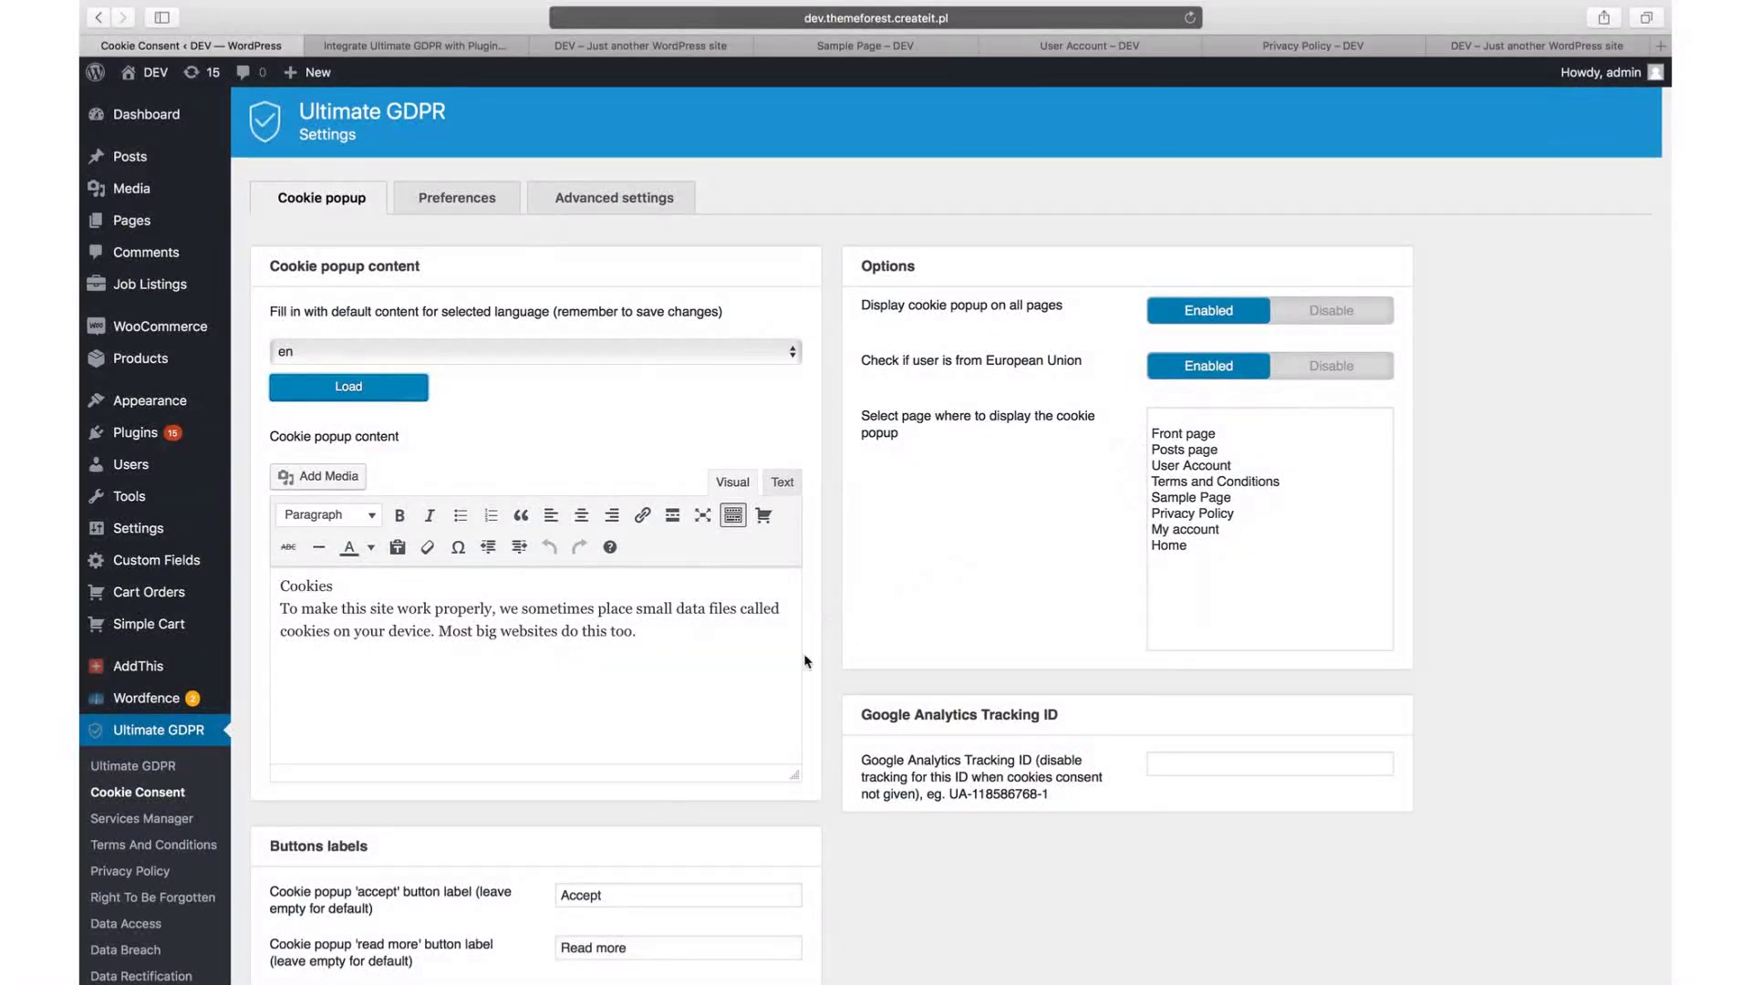
{"action": "left_click", "coordinate": [665, 635]}
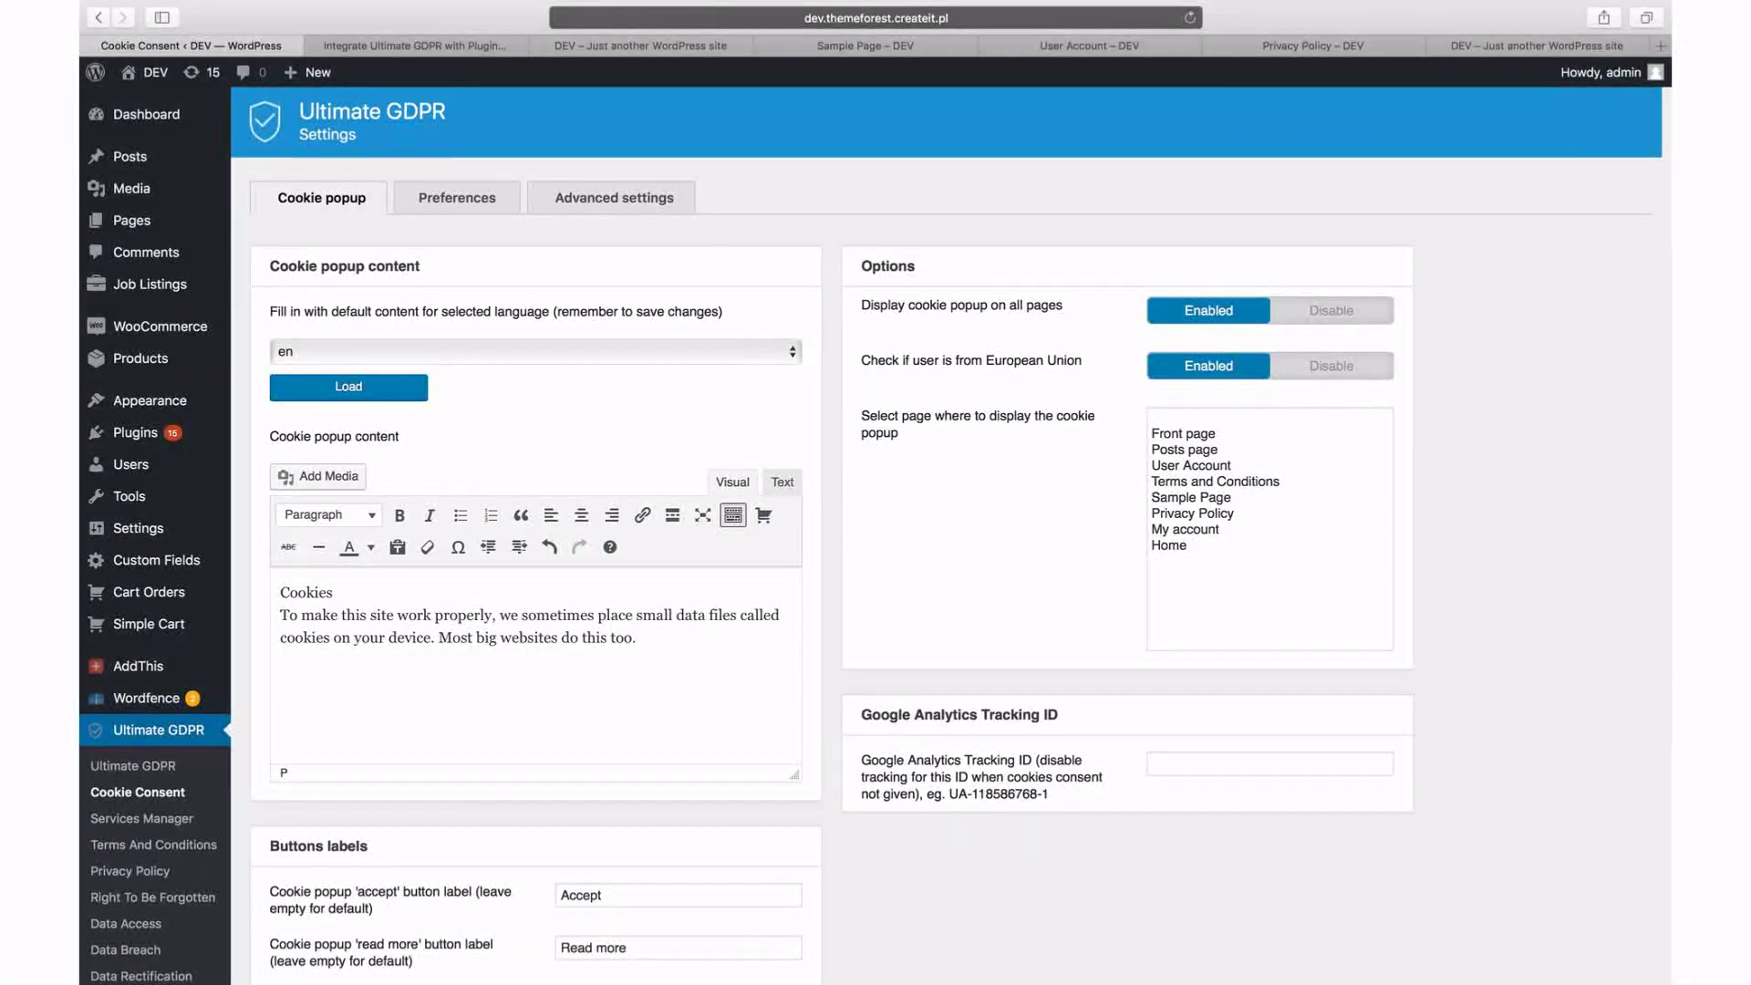
{"action": "type", "text": "cuadr"}
{"action": "key", "text": "BackSpace"}
{"action": "key", "text": "BackSpace"}
{"action": "key", "text": "BackSpace"}
{"action": "key", "text": "BackSpace"}
{"action": "key", "text": "BackSpace"}
- Keep the popup on all pages with Posts page selected and the EU visitor check enabled
{"action": "left_click", "coordinate": [1321, 315]}
{"action": "left_click", "coordinate": [1213, 311]}
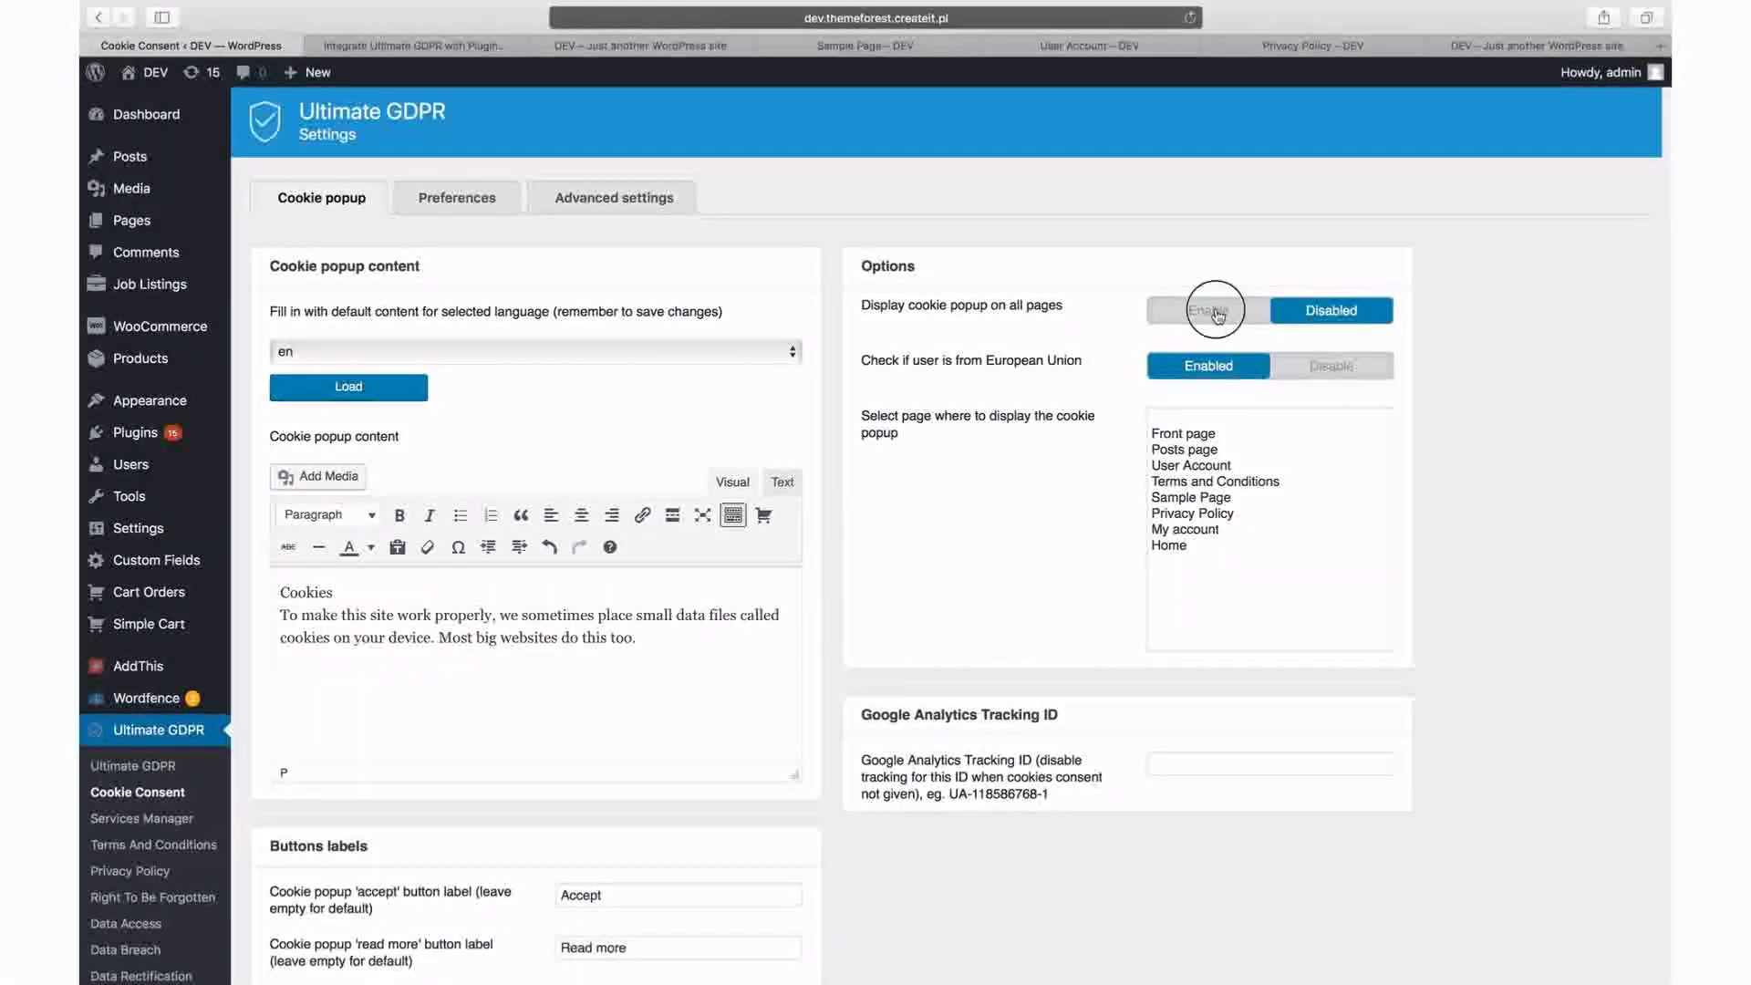
{"action": "left_click", "coordinate": [1329, 311]}
{"action": "left_click", "coordinate": [1209, 449]}
{"action": "left_click", "coordinate": [1204, 500]}
{"action": "left_click", "coordinate": [1206, 530]}
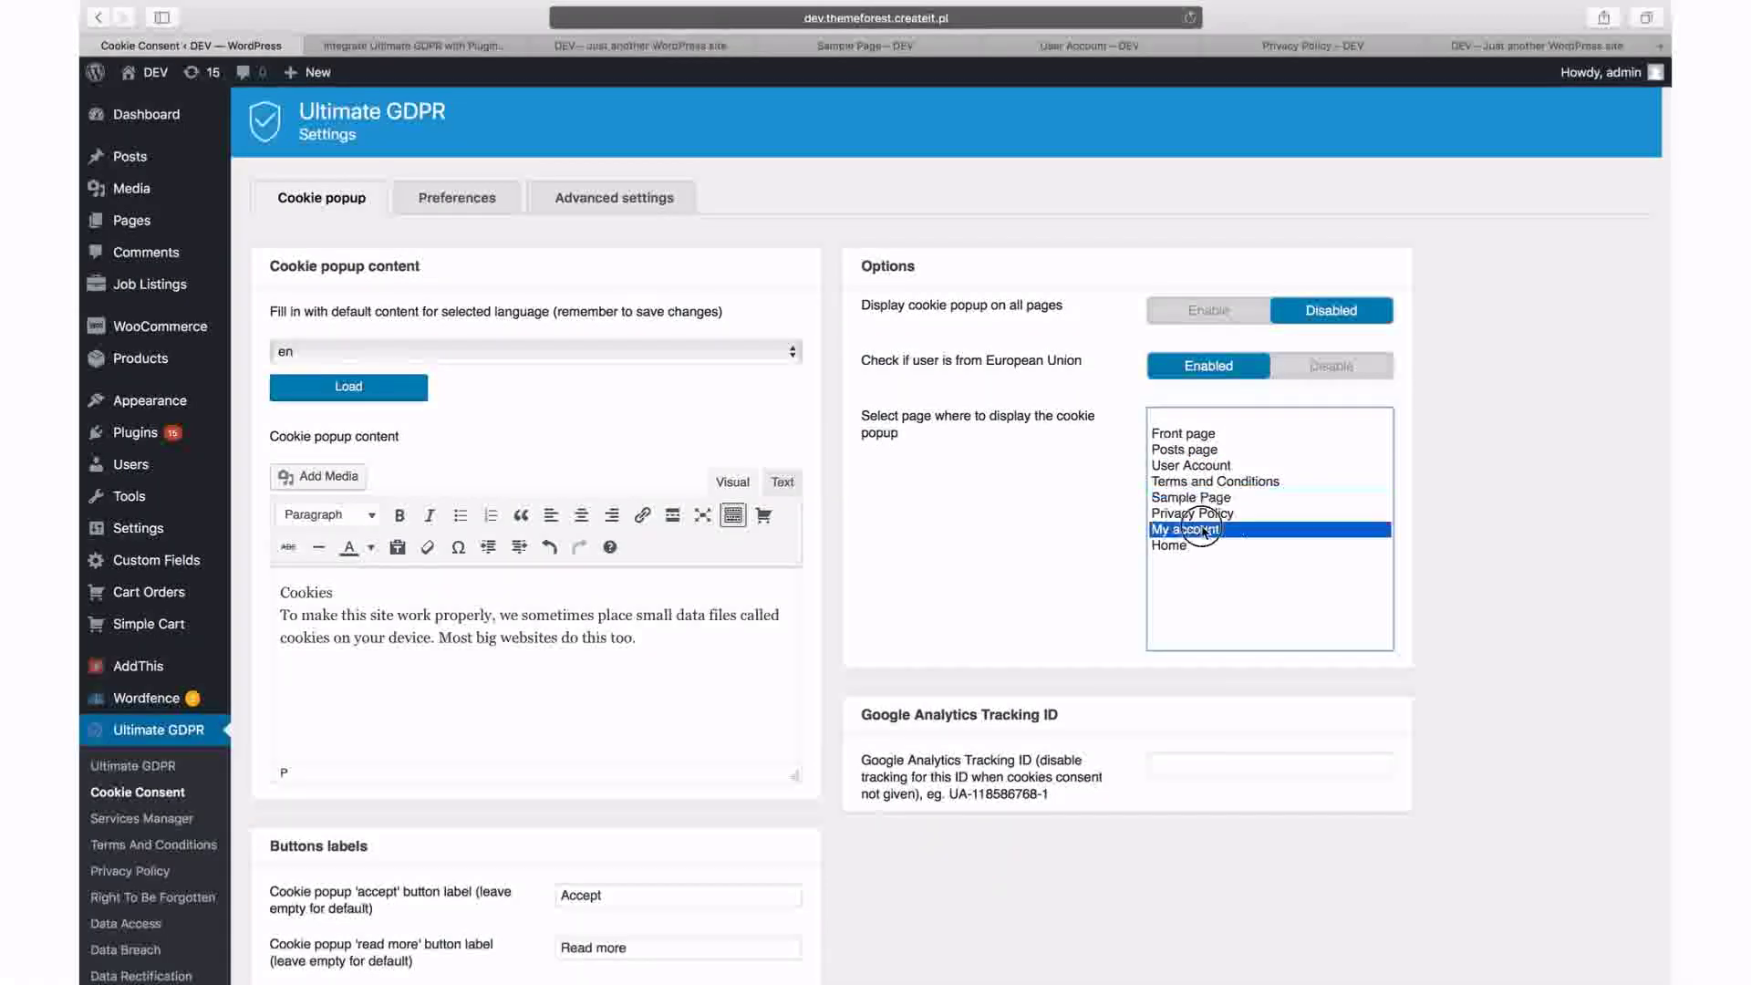
{"action": "left_click", "coordinate": [1193, 453]}
{"action": "left_click", "coordinate": [1208, 310]}
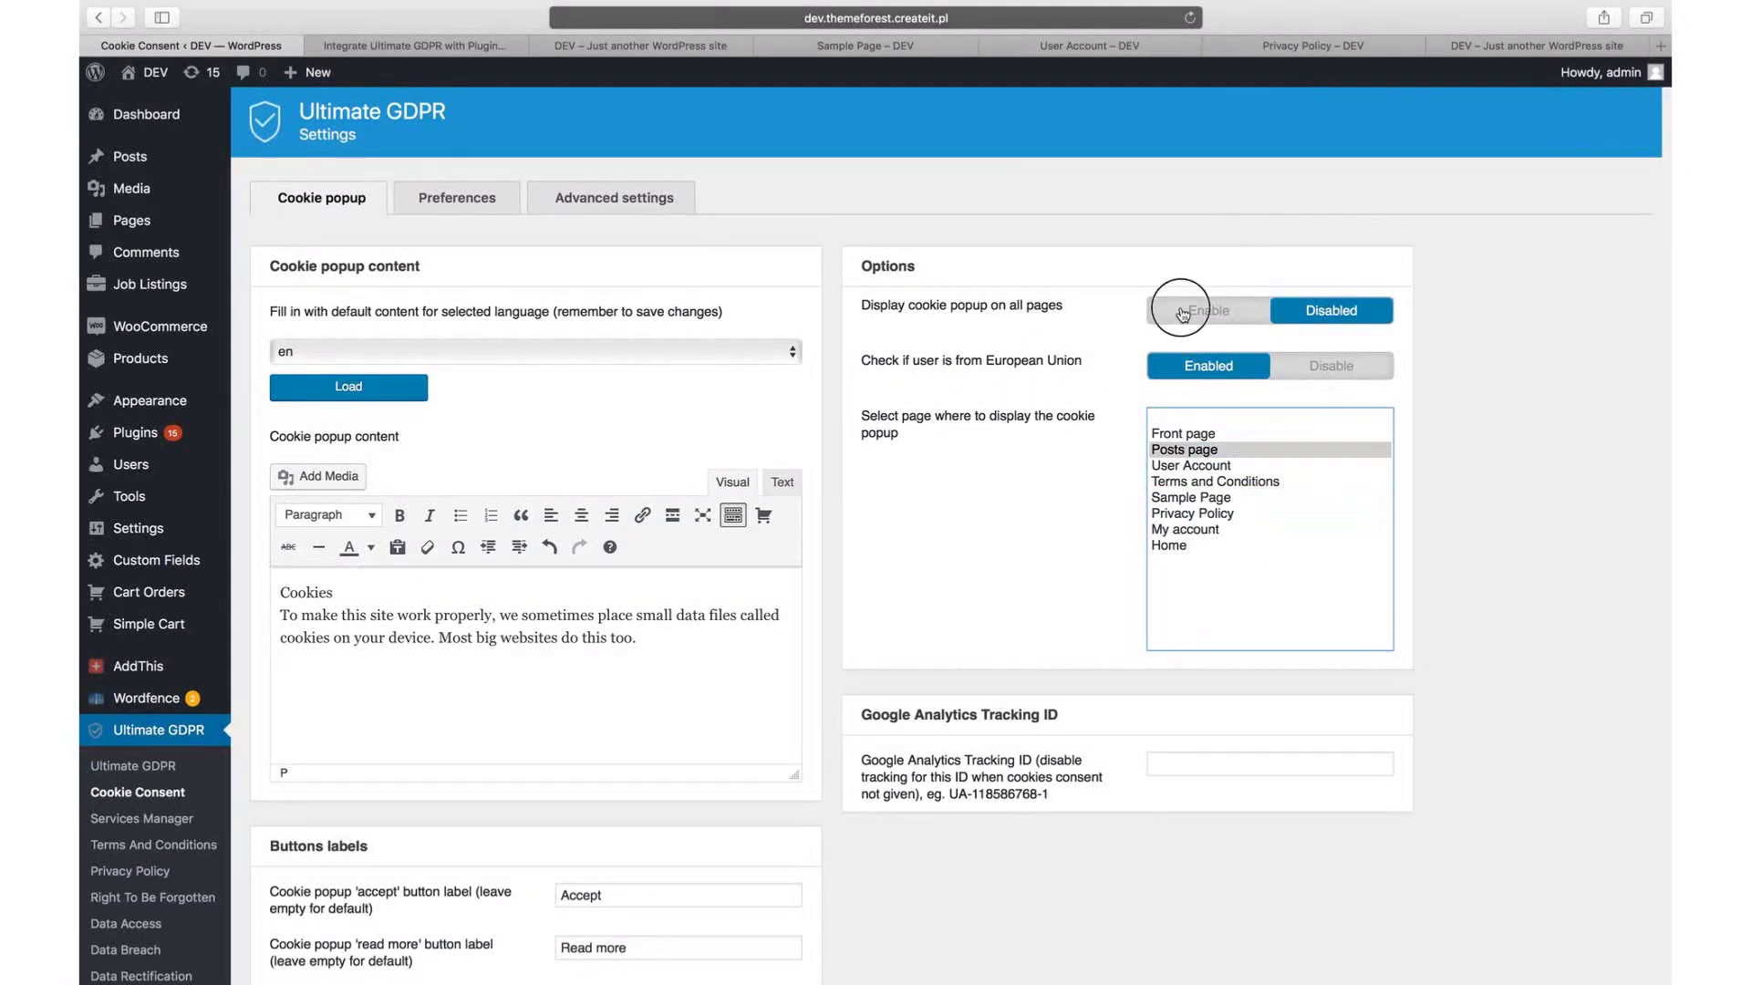
{"action": "left_click", "coordinate": [1327, 365]}
{"action": "left_click", "coordinate": [1201, 366]}
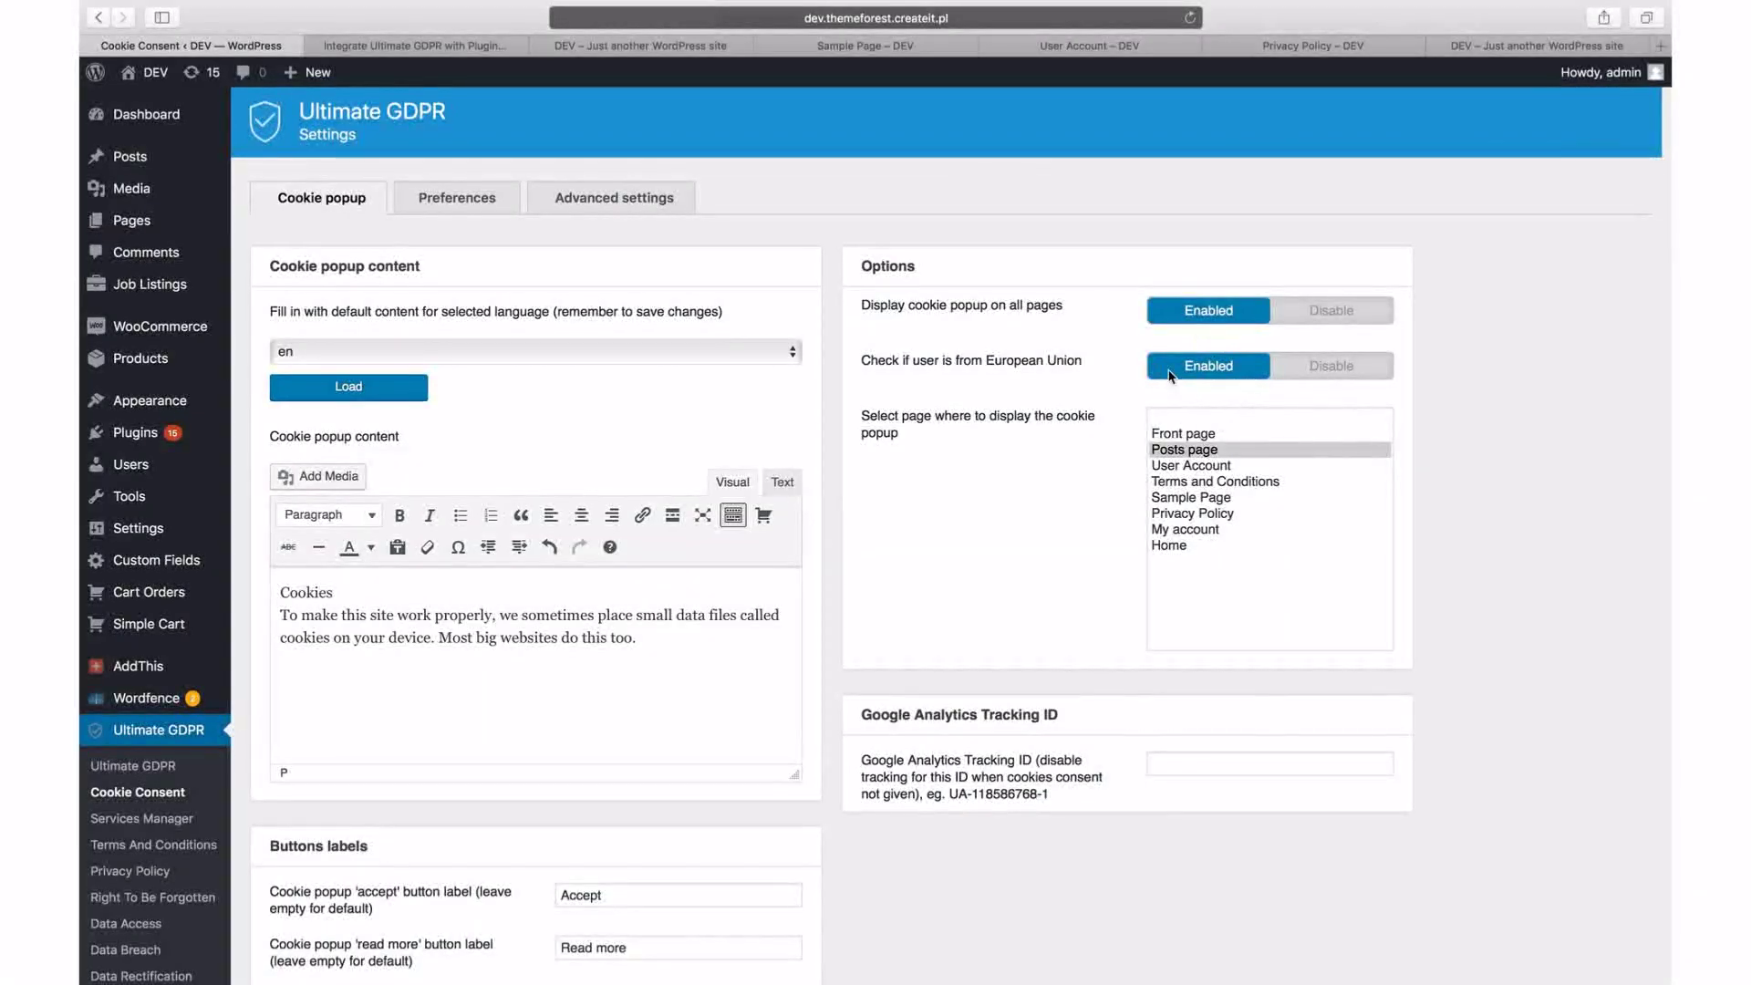
- Leave the Google Analytics Tracking ID field empty
{"action": "left_click", "coordinate": [1153, 764]}
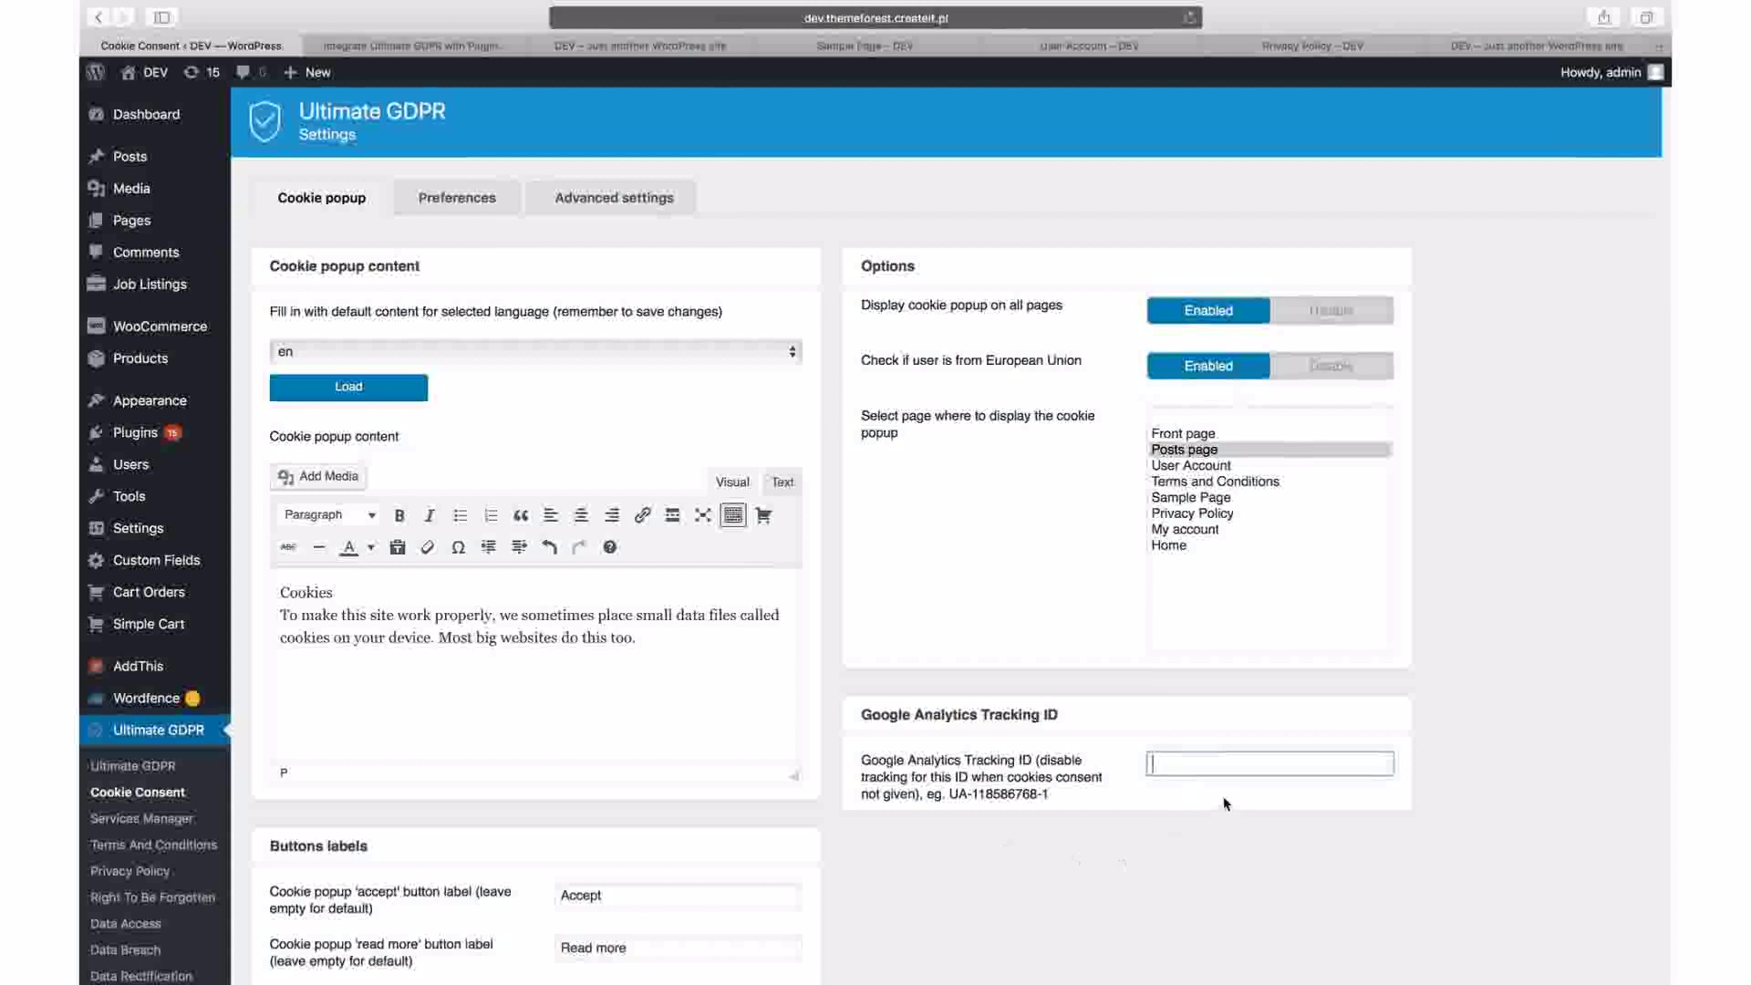
{"action": "left_click", "coordinate": [982, 889]}
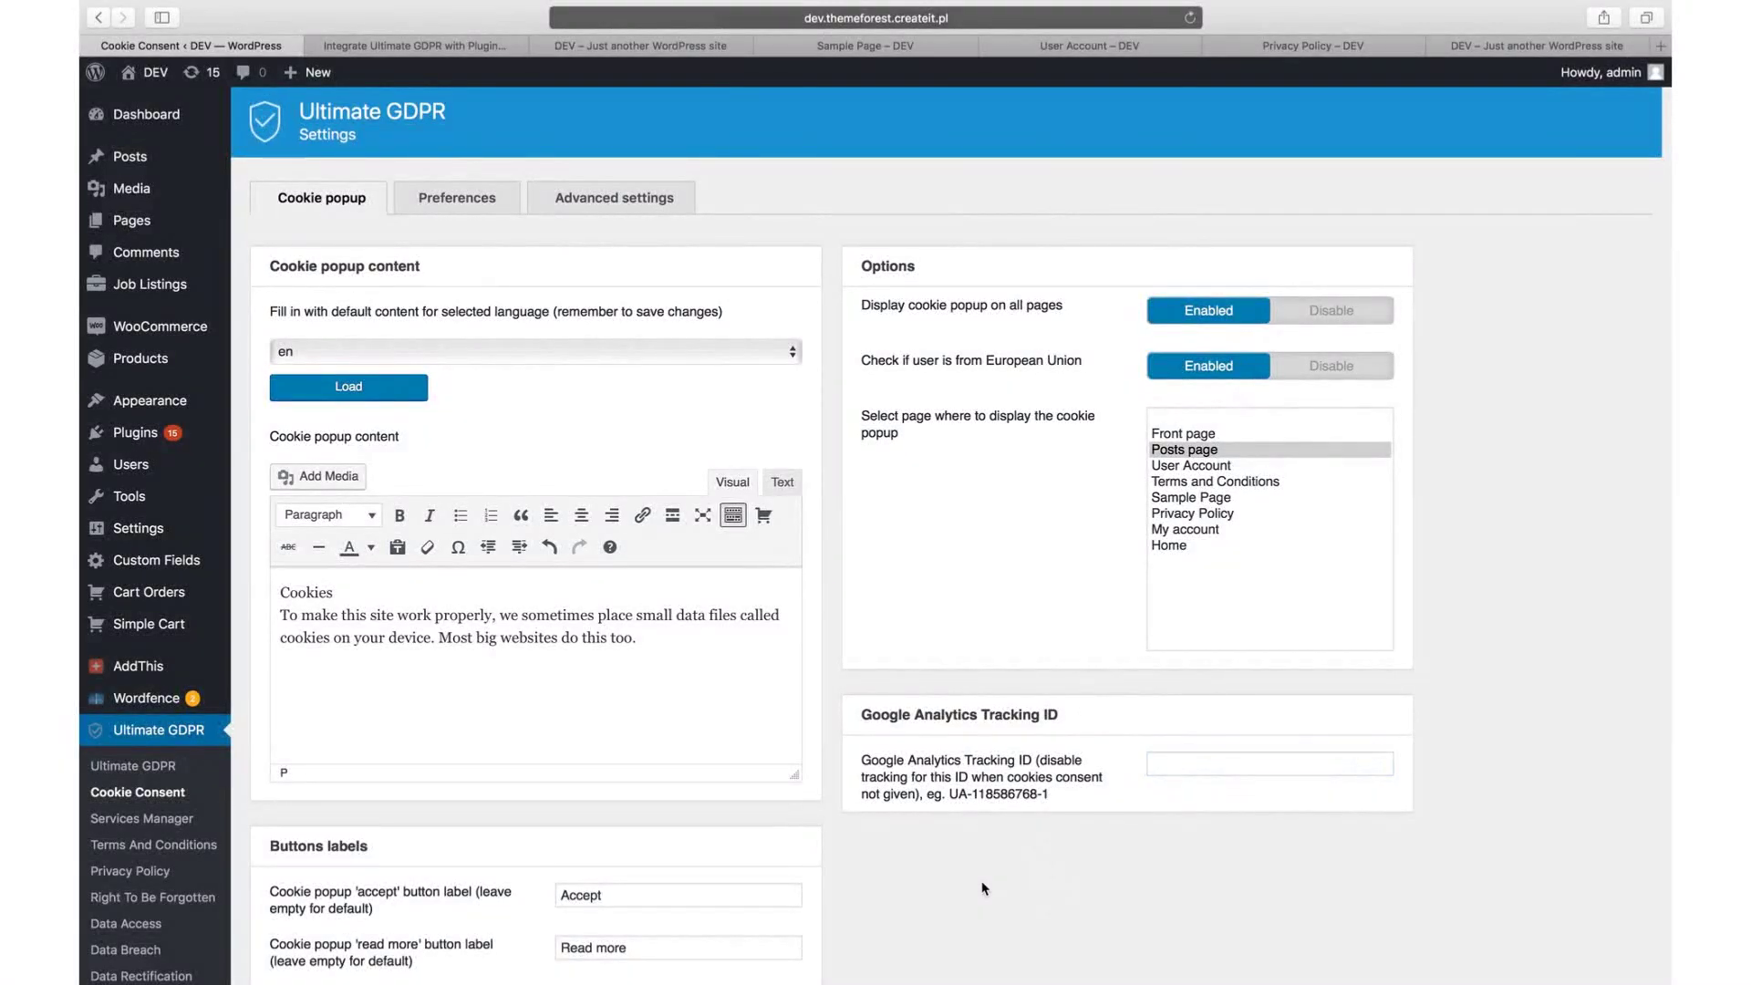
{"action": "scroll", "coordinate": [982, 888], "scroll_direction": "down", "scroll_amount": 5}
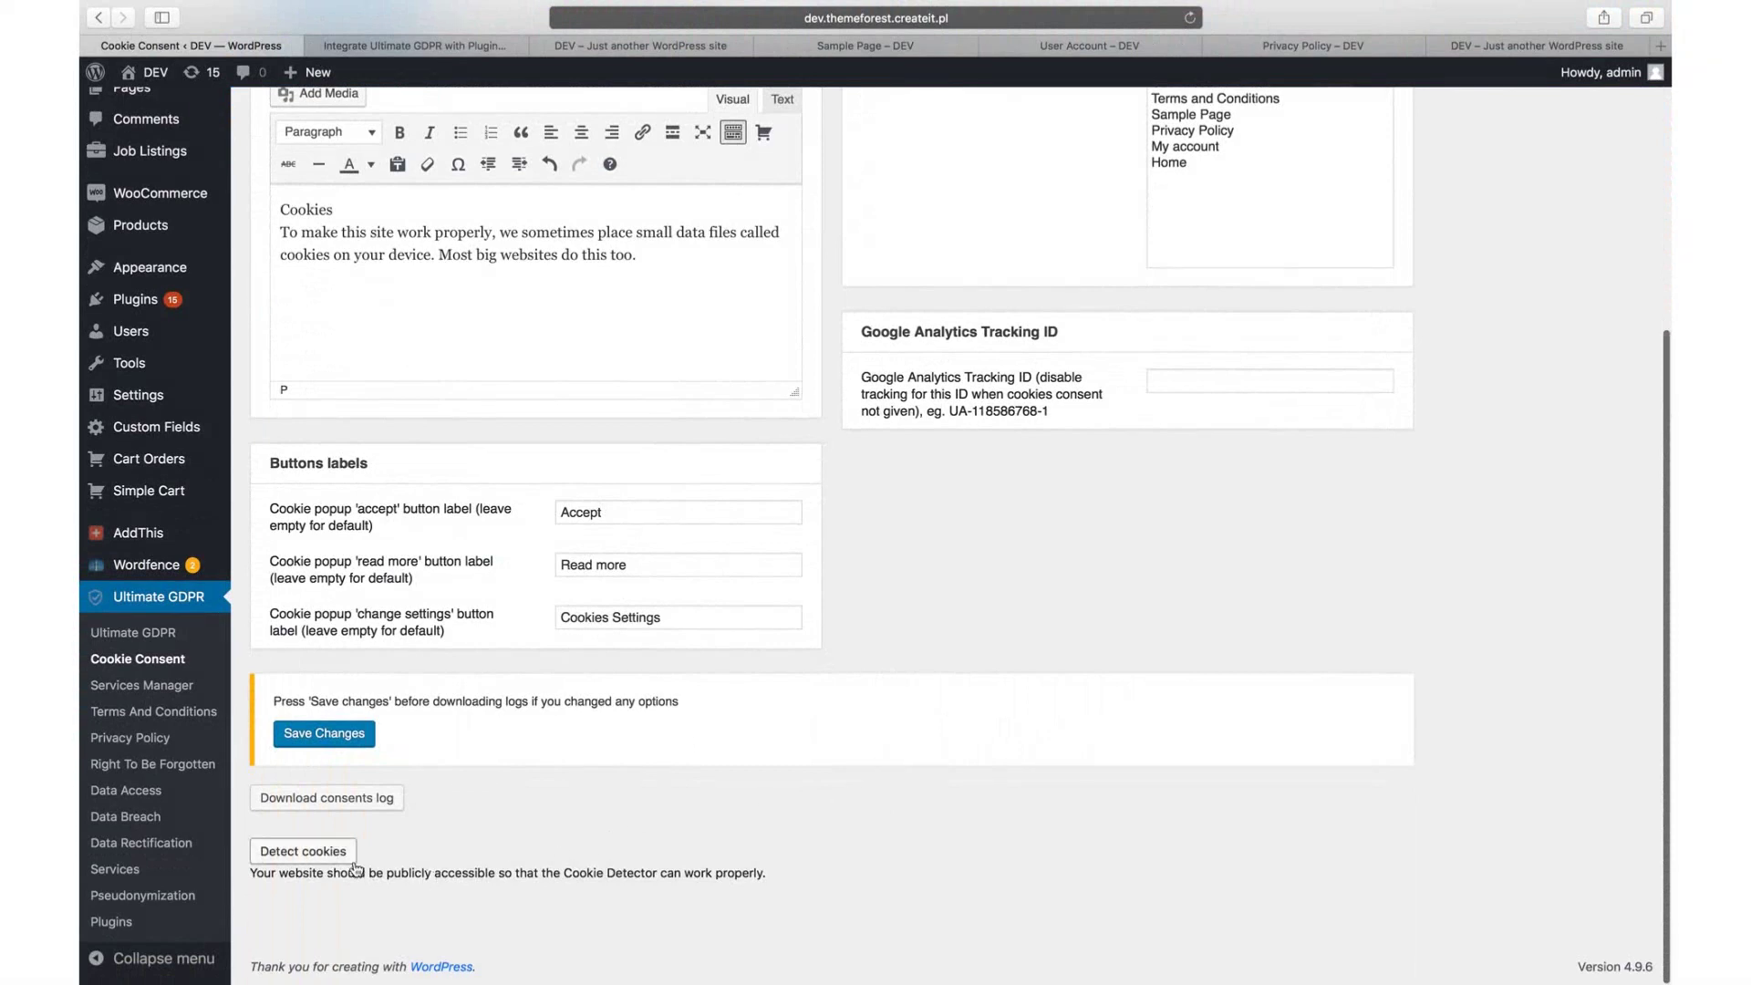
- Run Detect cookies to scan all 7 posts and pages for cookies
{"action": "left_click", "coordinate": [311, 862]}
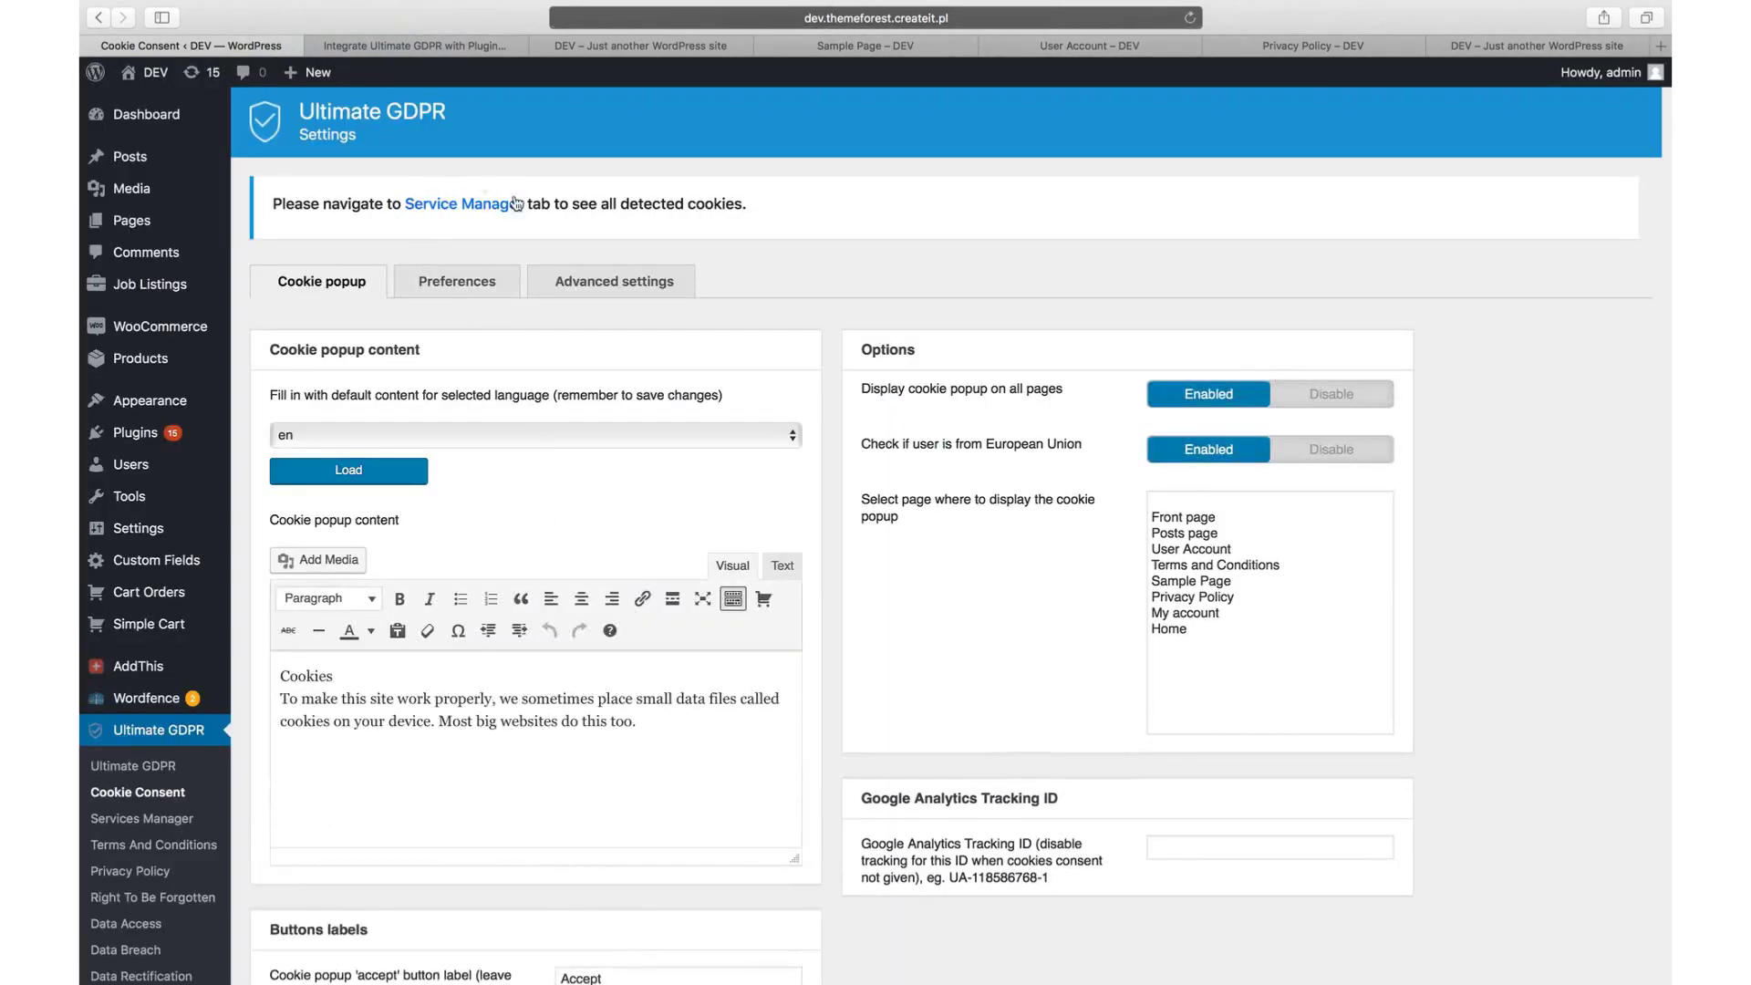
{"action": "scroll", "coordinate": [487, 235], "scroll_direction": "down", "scroll_amount": 10}
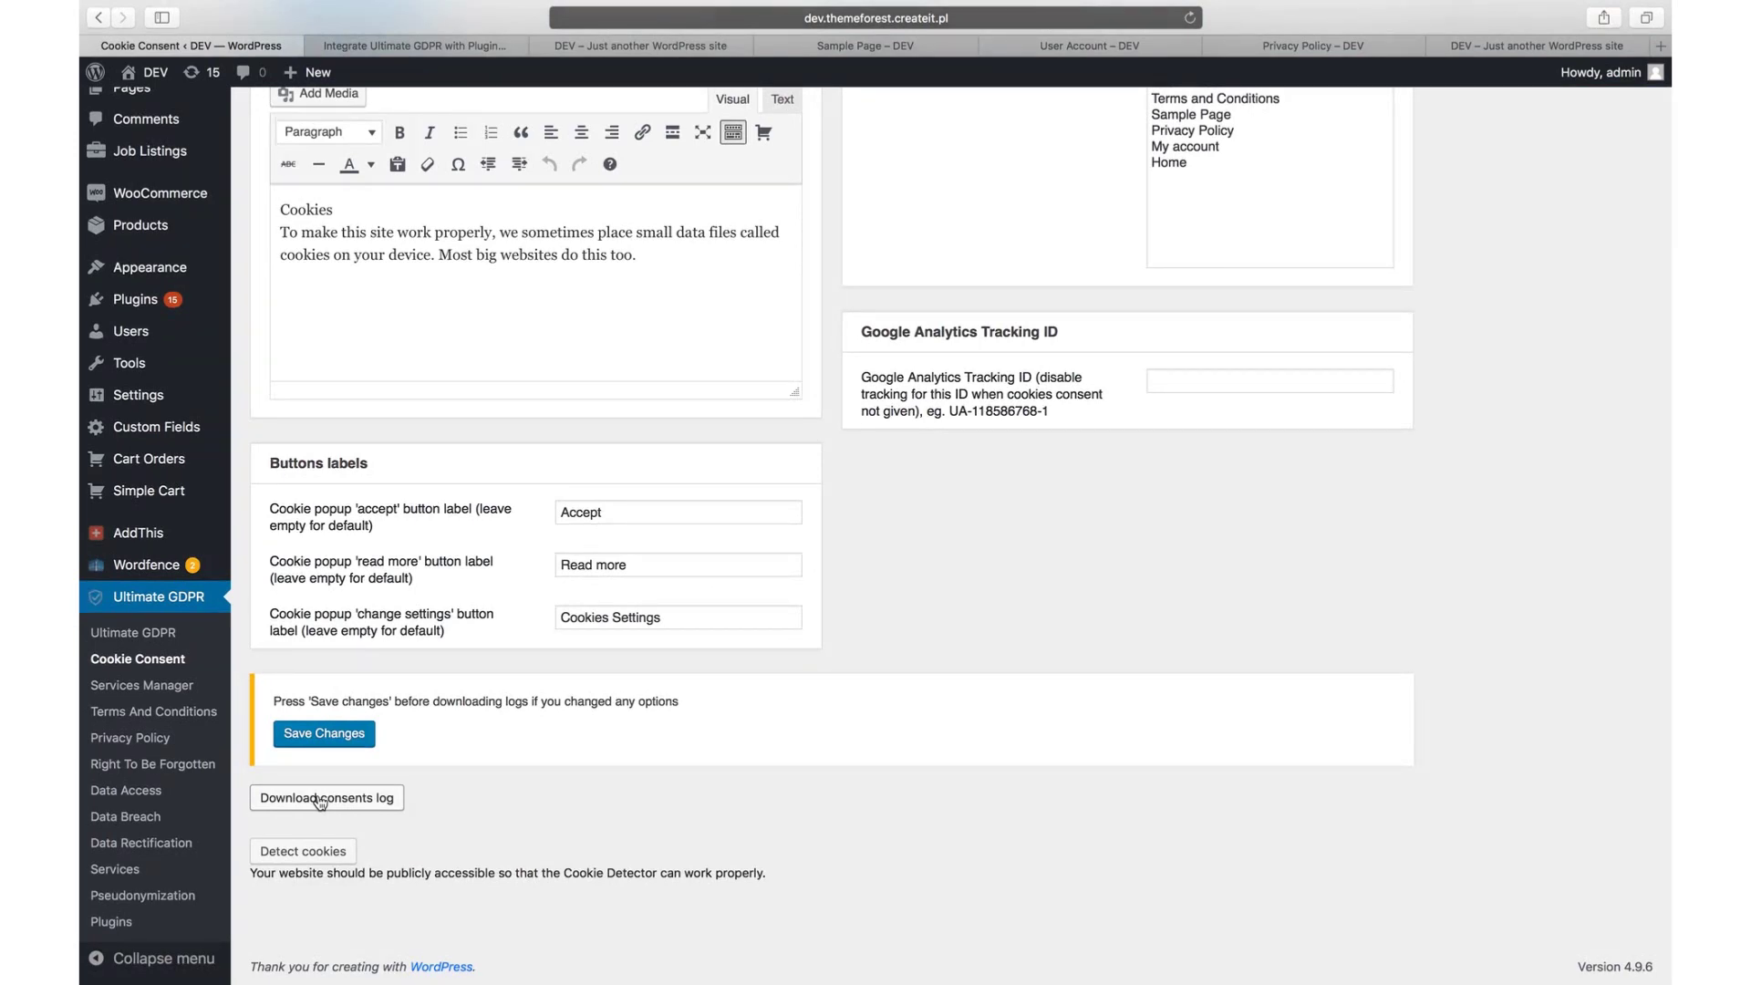
{"action": "scroll", "coordinate": [501, 793], "scroll_direction": "up", "scroll_amount": 5}
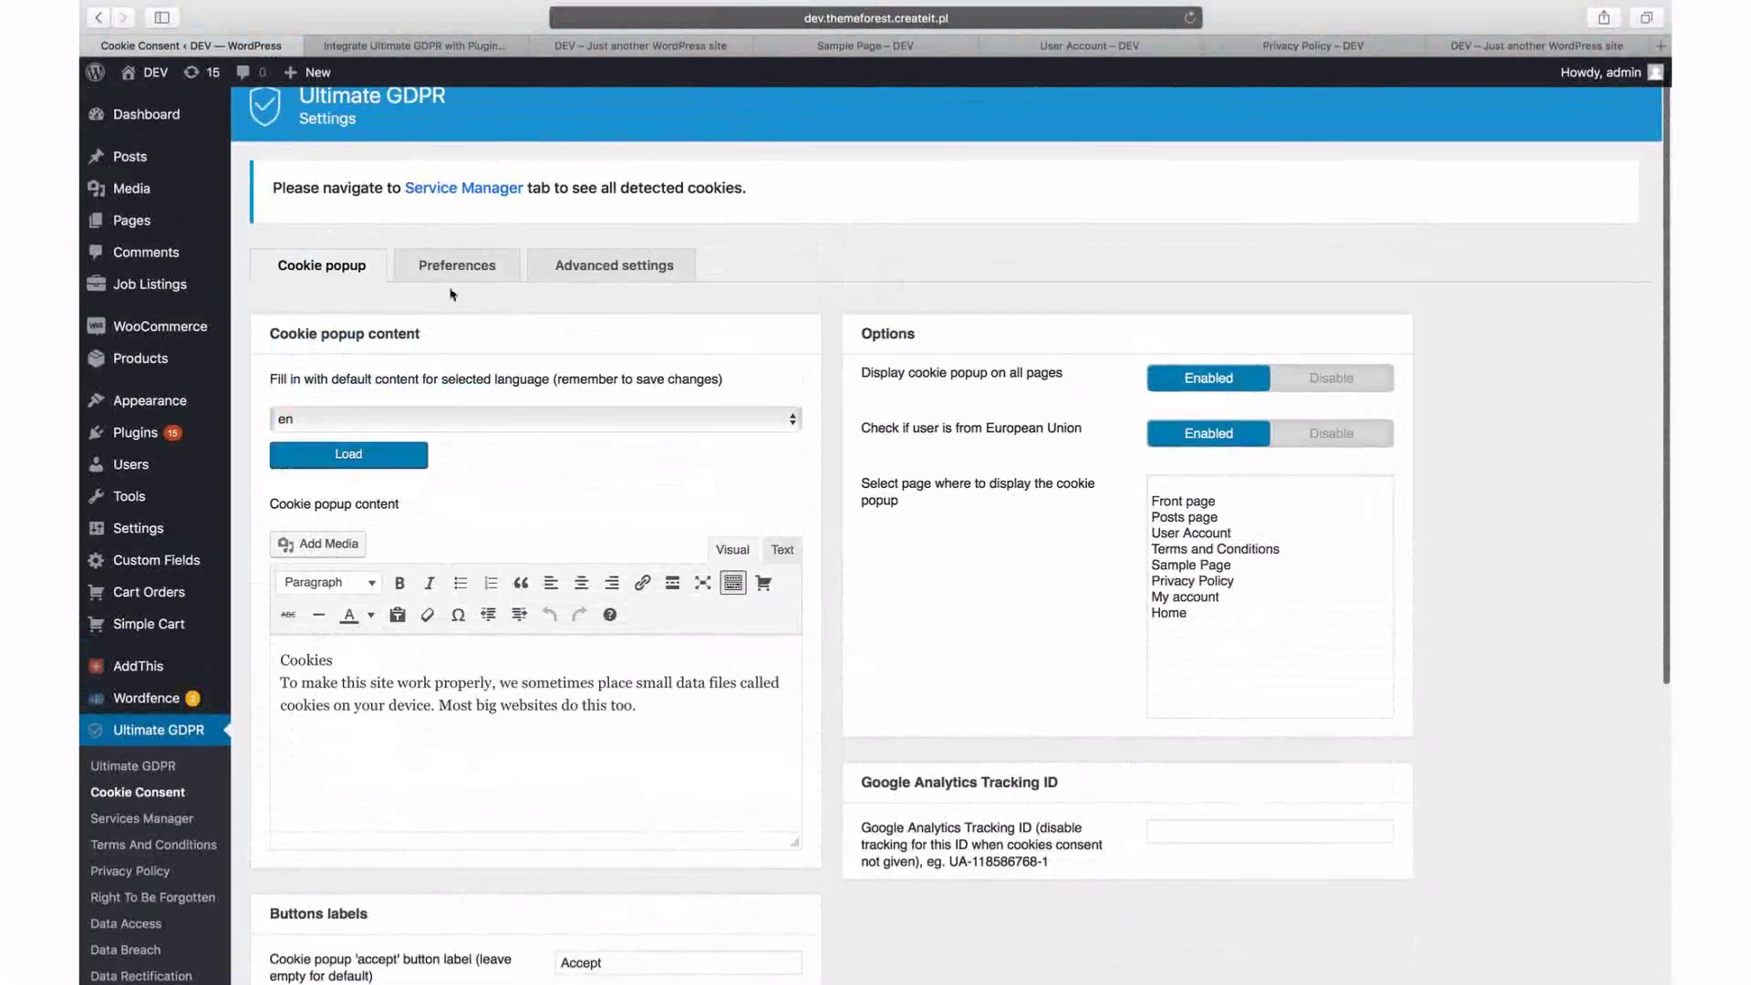
- On the Preferences tab, keep the popup as a bottom panel and leave the read-more page unset
{"action": "left_click", "coordinate": [456, 282]}
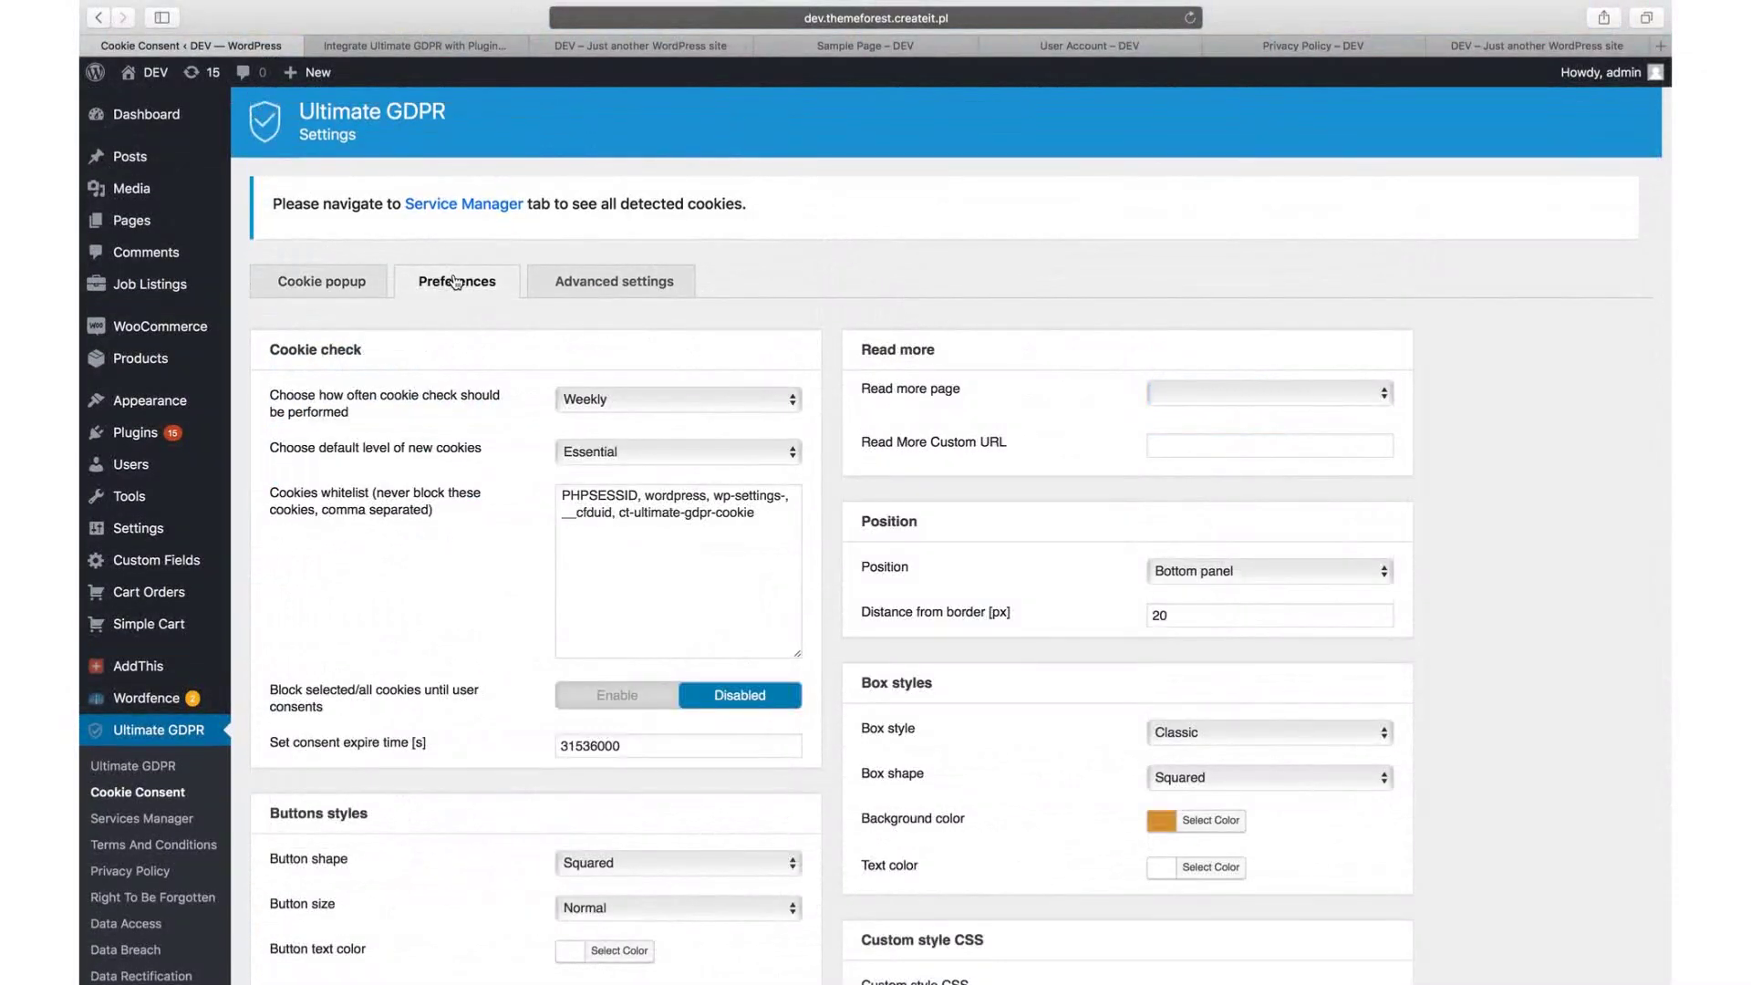
{"action": "scroll", "coordinate": [434, 357], "scroll_direction": "down", "scroll_amount": 3}
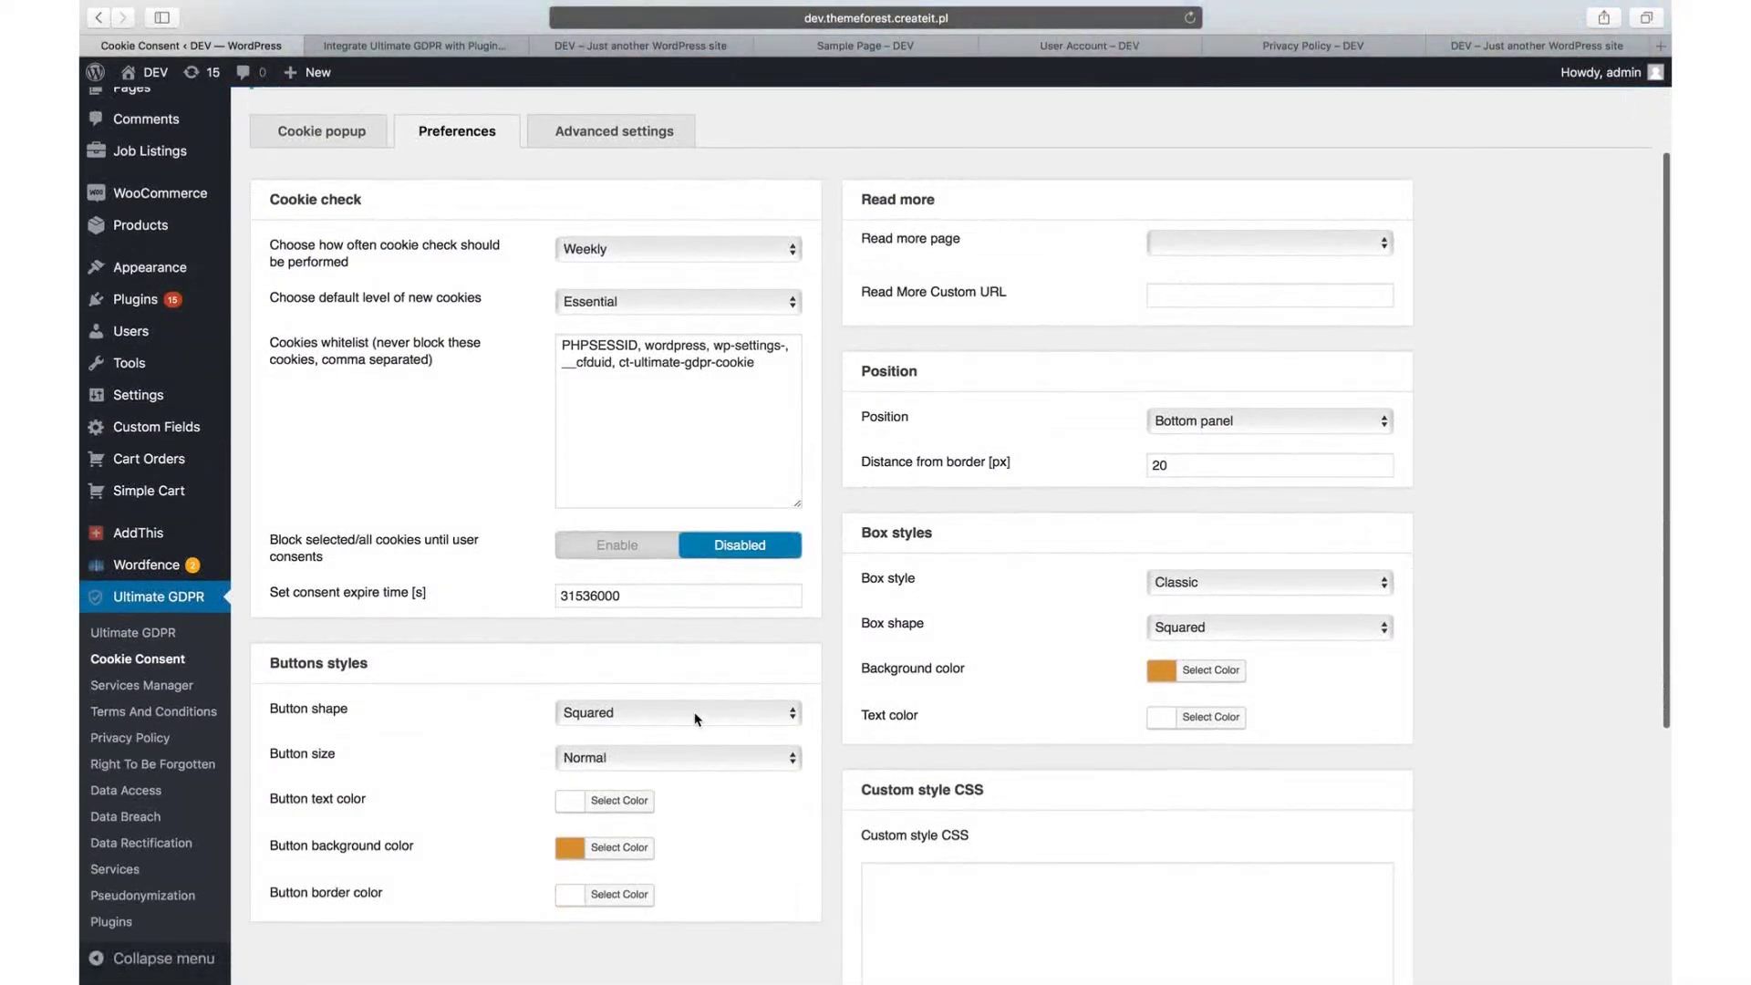
{"action": "left_click", "coordinate": [1174, 421]}
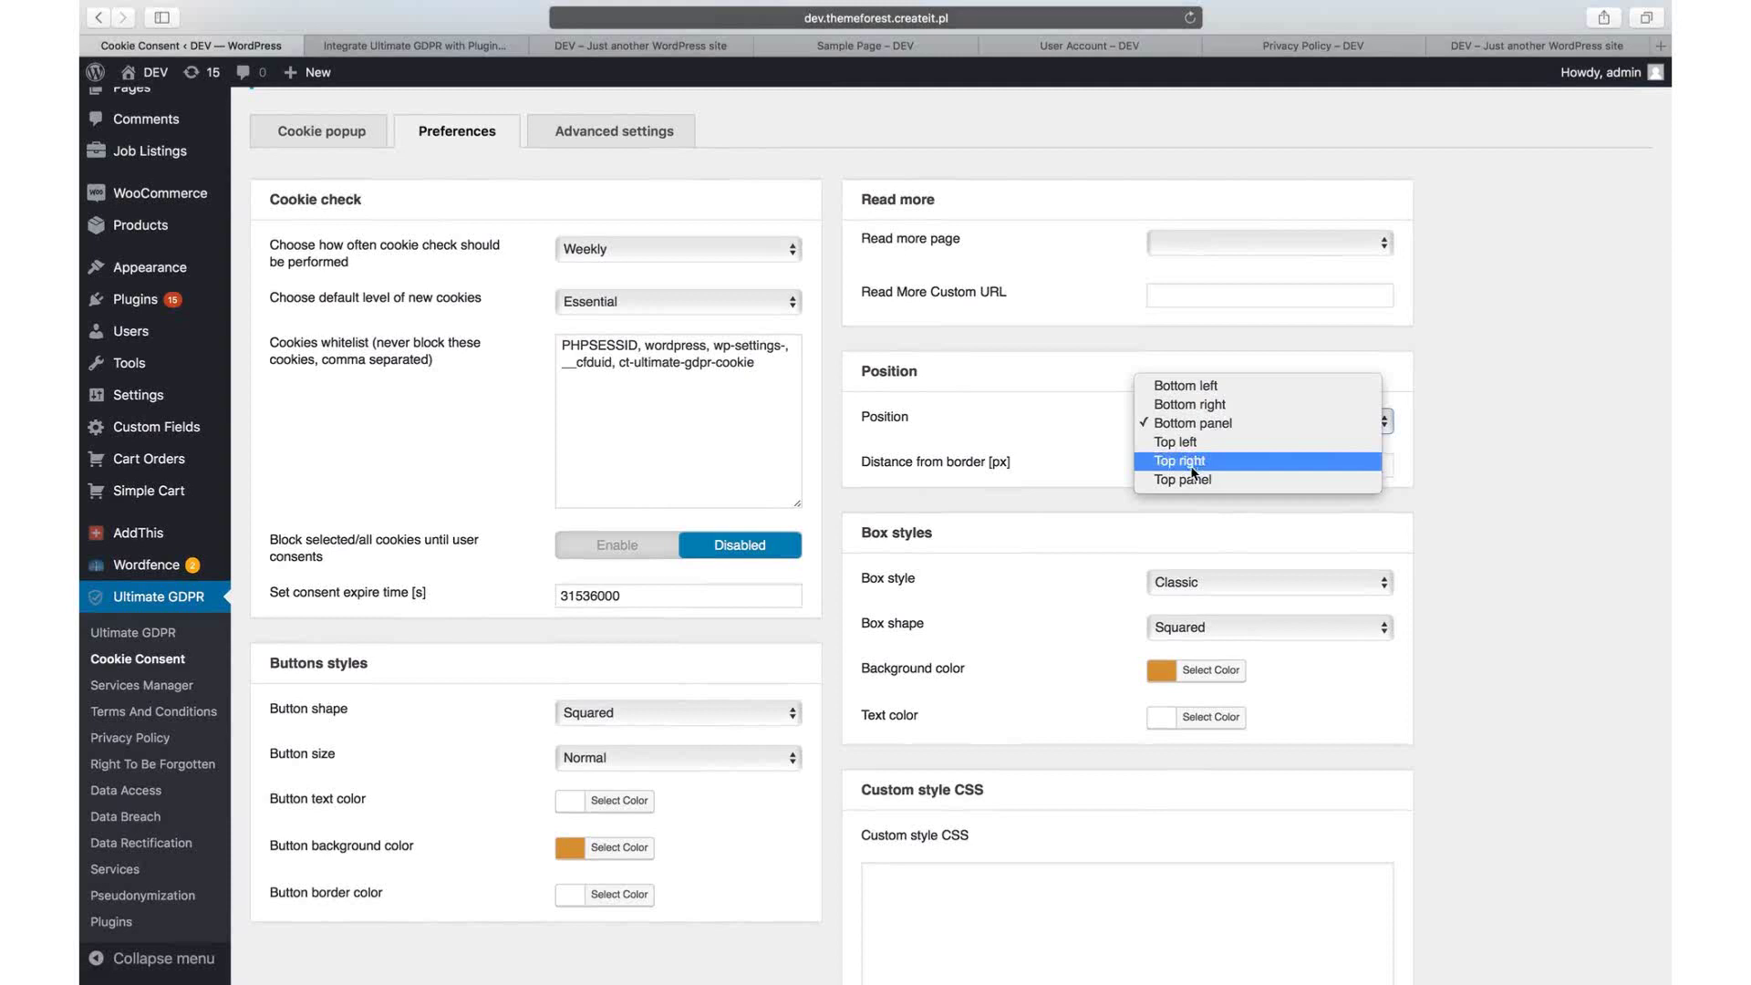
{"action": "left_click", "coordinate": [1192, 427]}
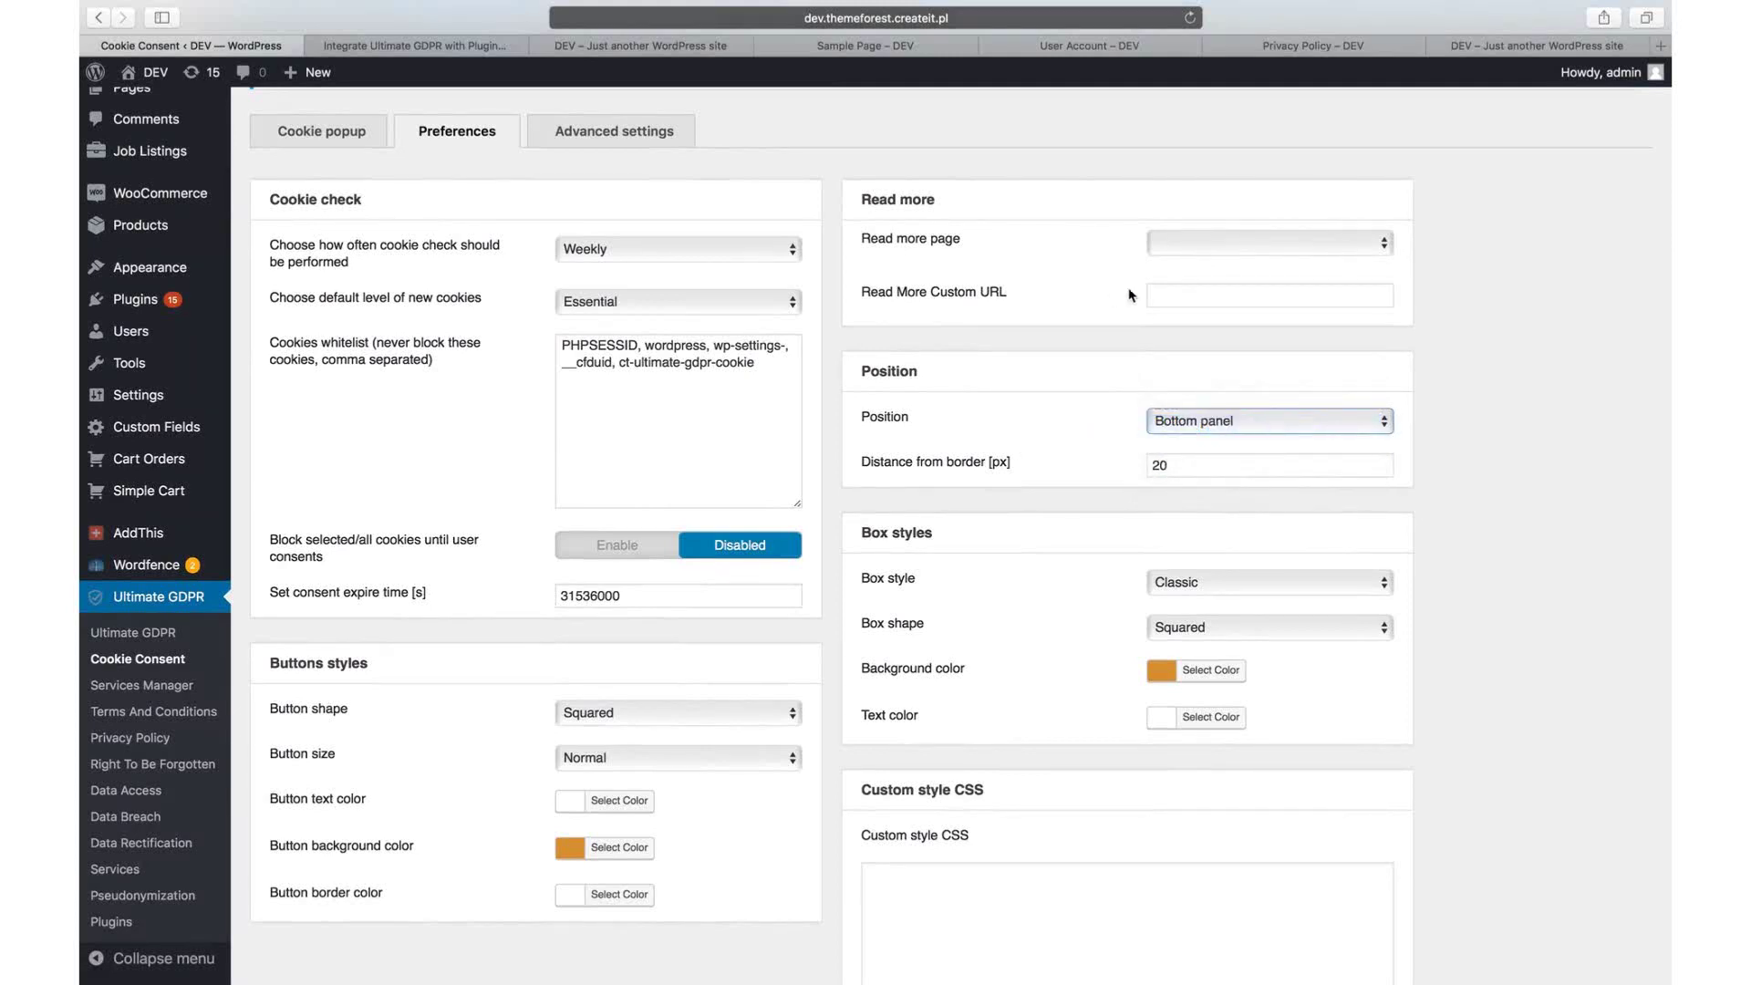
{"action": "left_click", "coordinate": [1197, 299]}
{"action": "left_click", "coordinate": [1204, 242]}
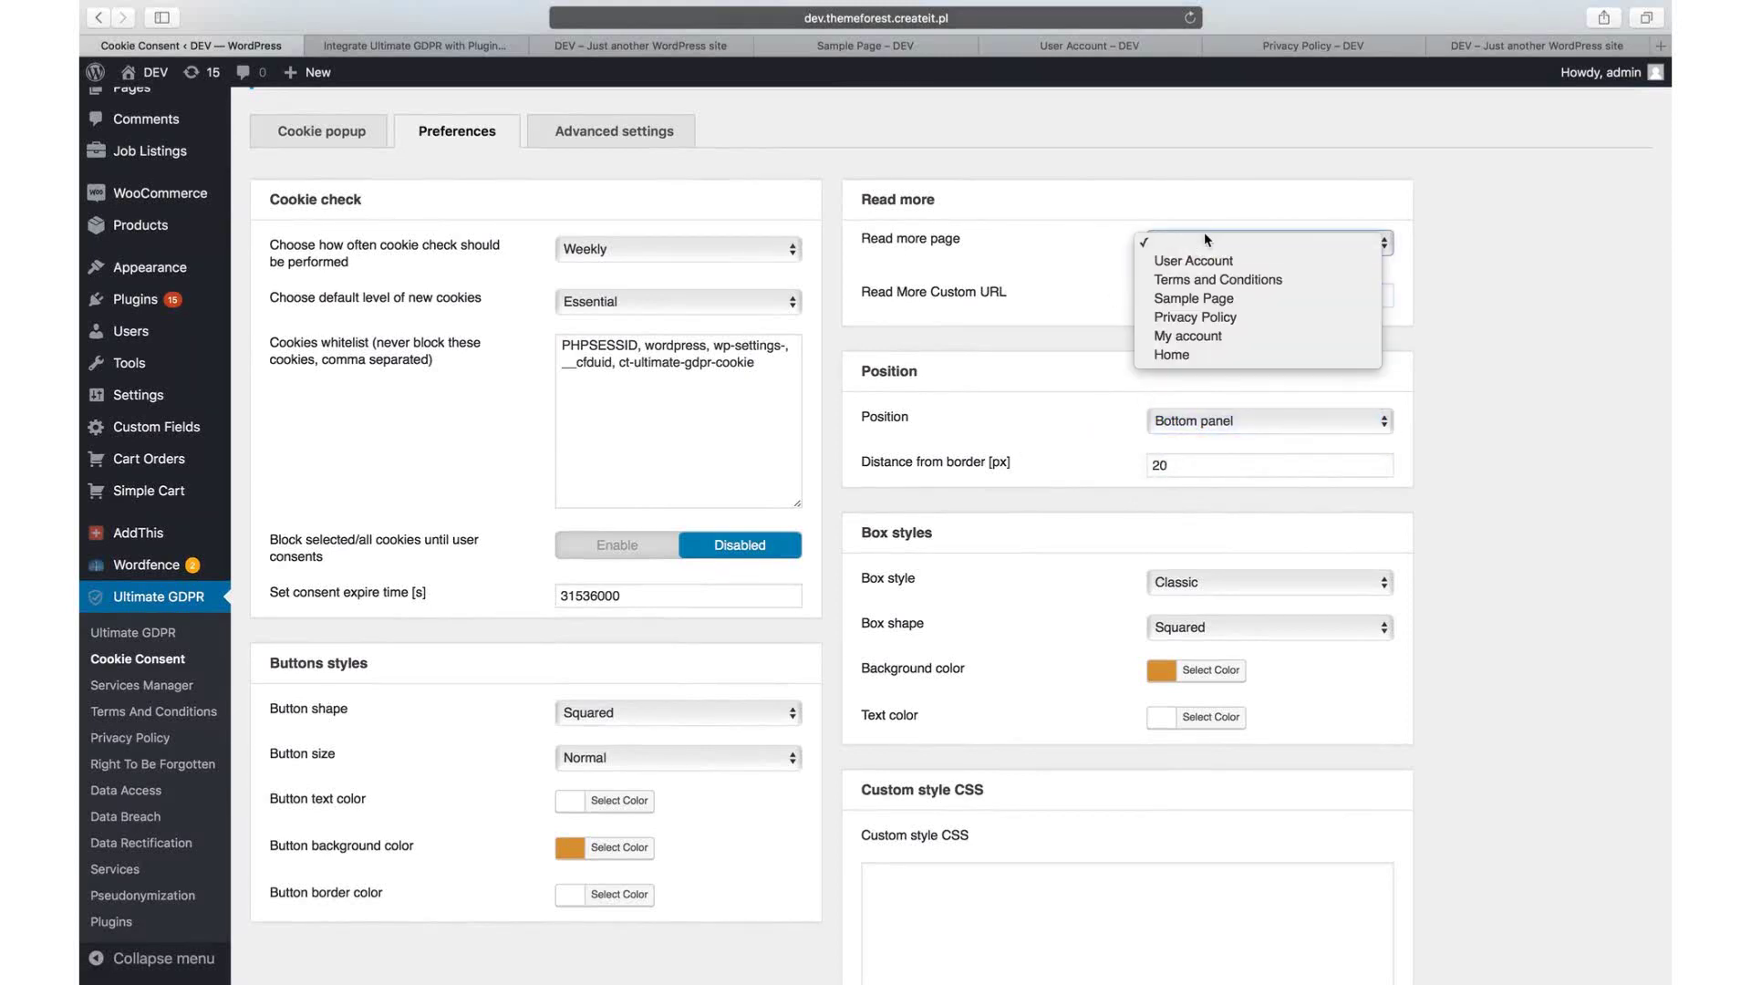
{"action": "left_click", "coordinate": [1192, 247]}
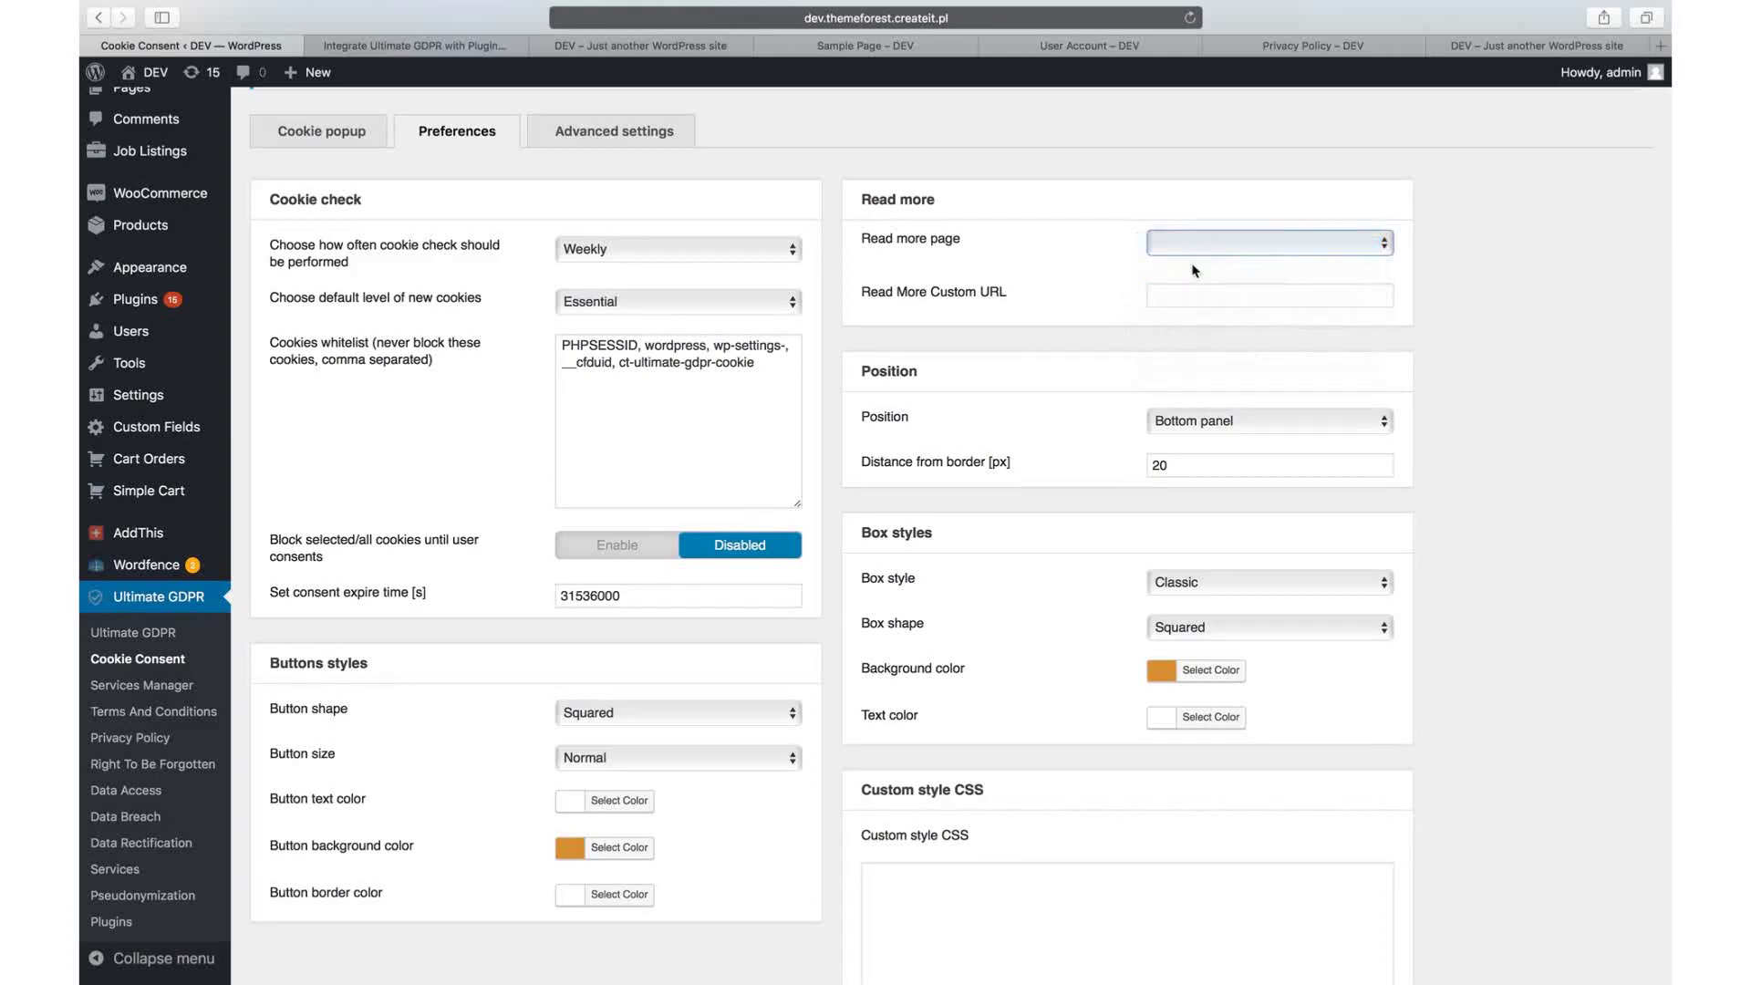
{"action": "left_click", "coordinate": [1198, 299]}
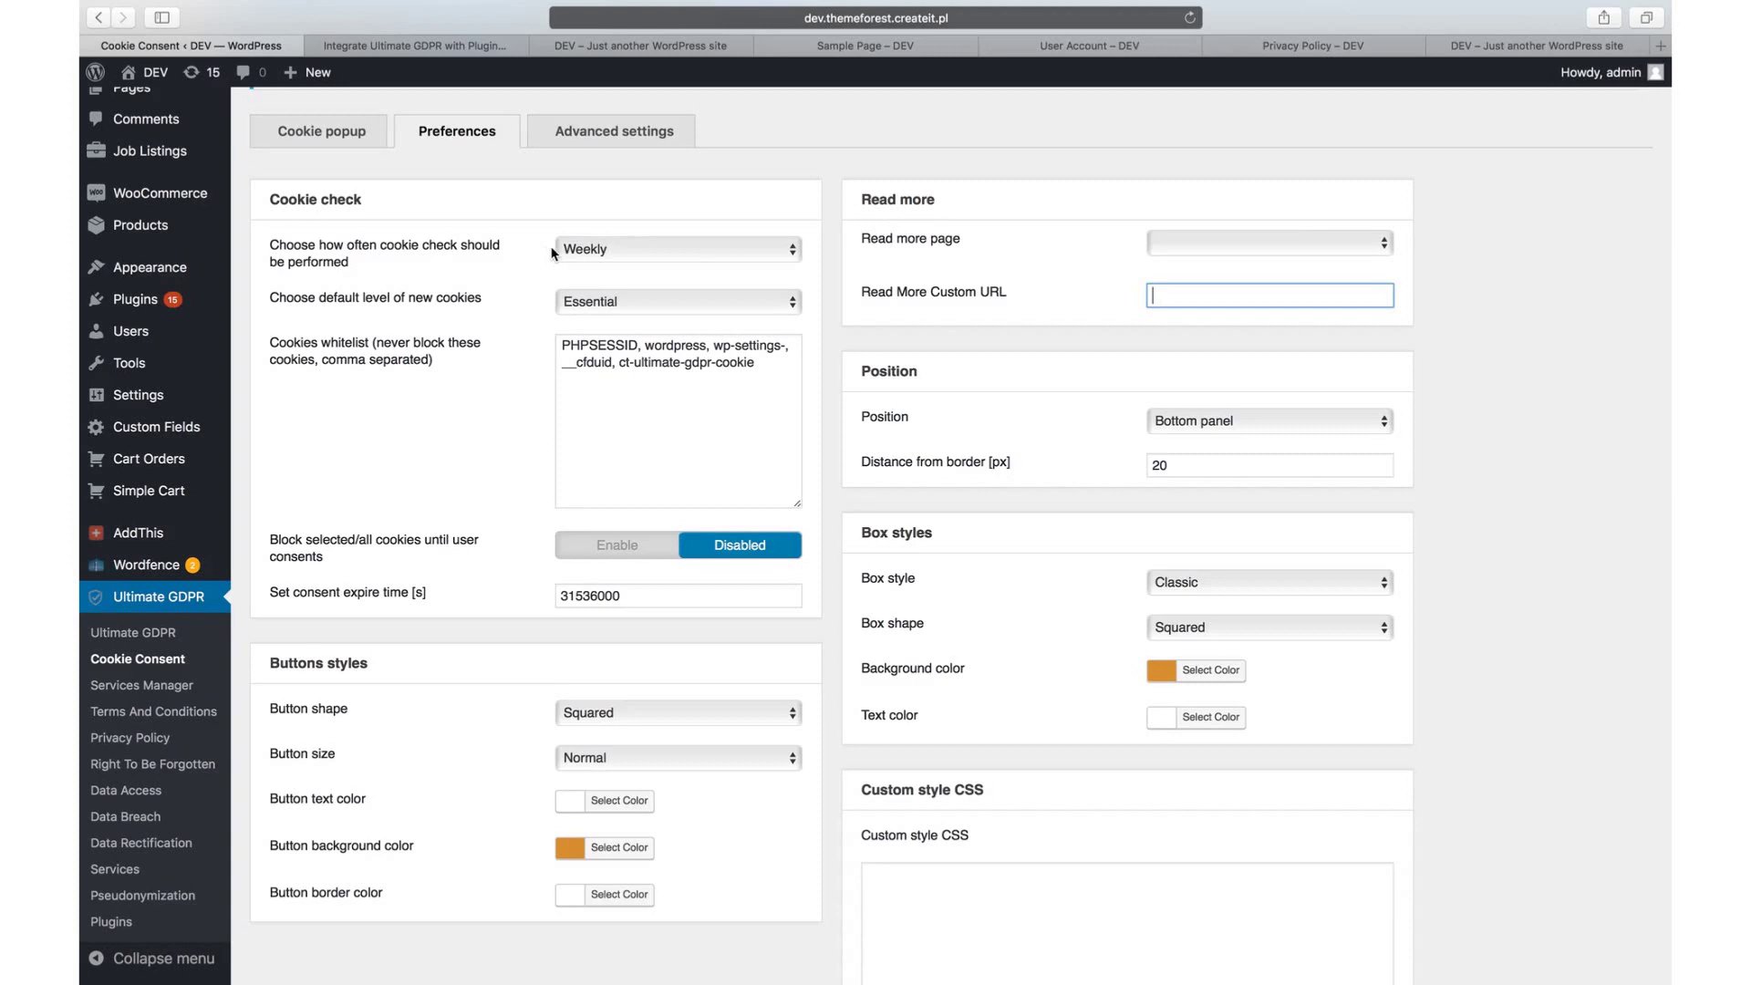
- Keep the cookie check weekly and Essential as the default level, and review the whitelist
{"action": "left_click", "coordinate": [699, 254]}
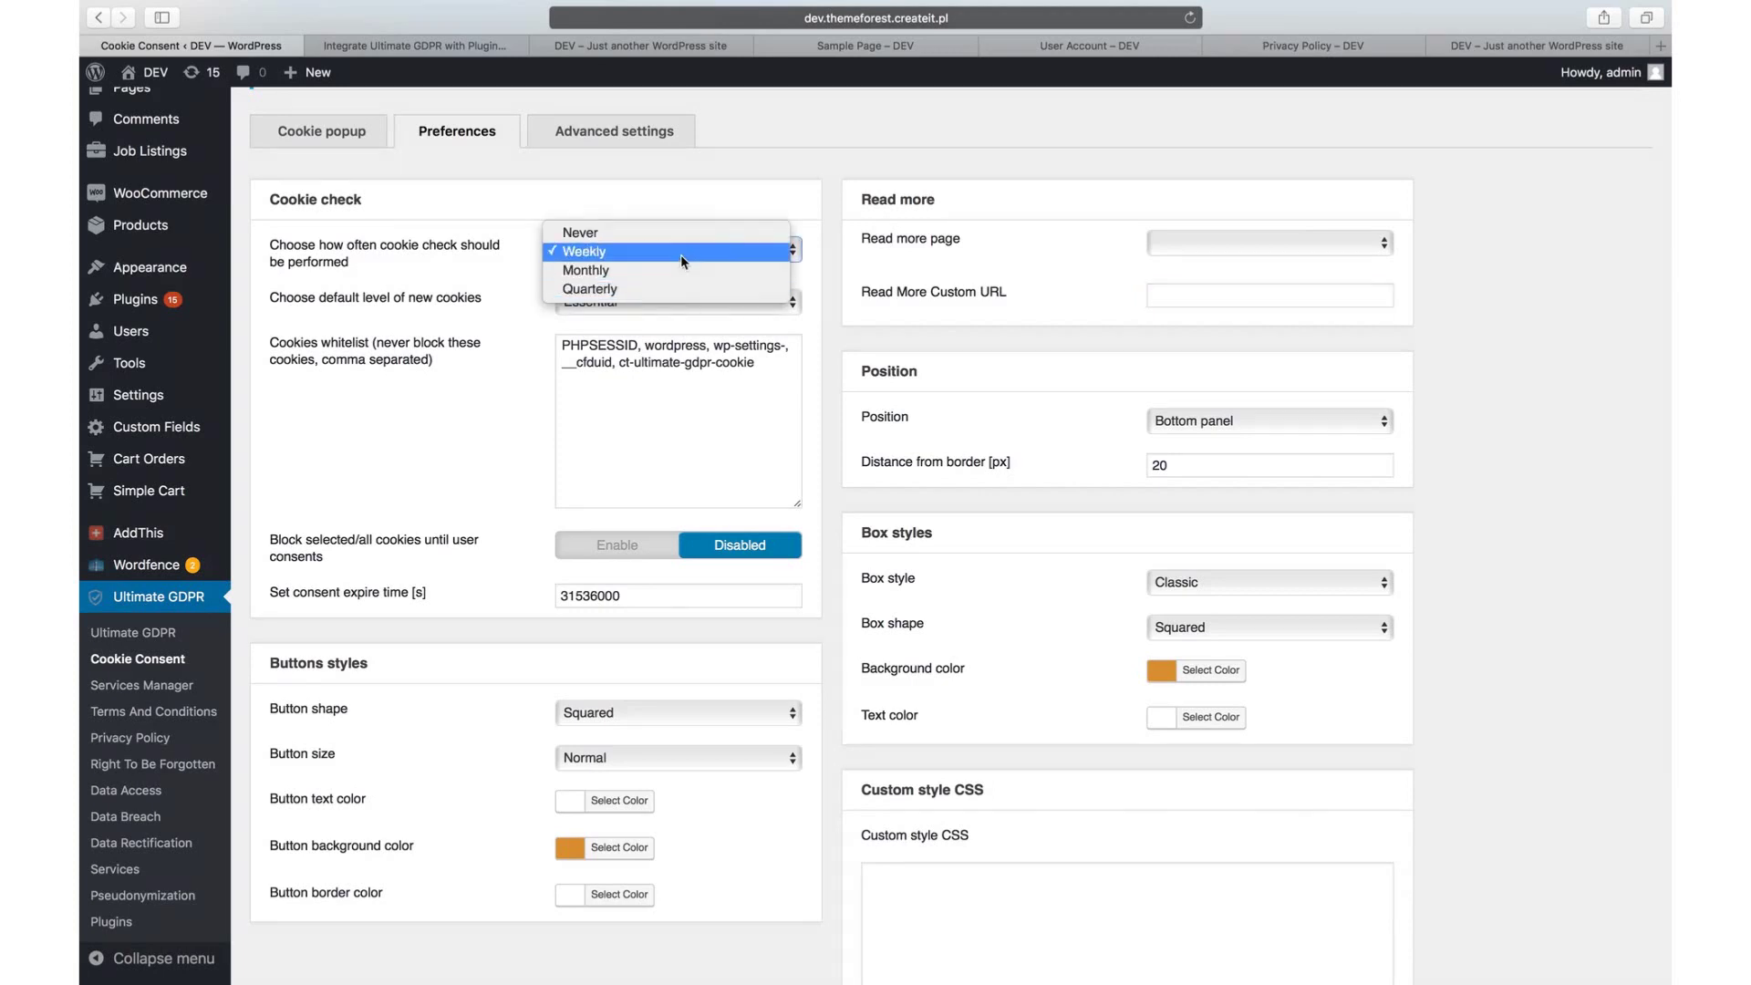
{"action": "left_click", "coordinate": [680, 254]}
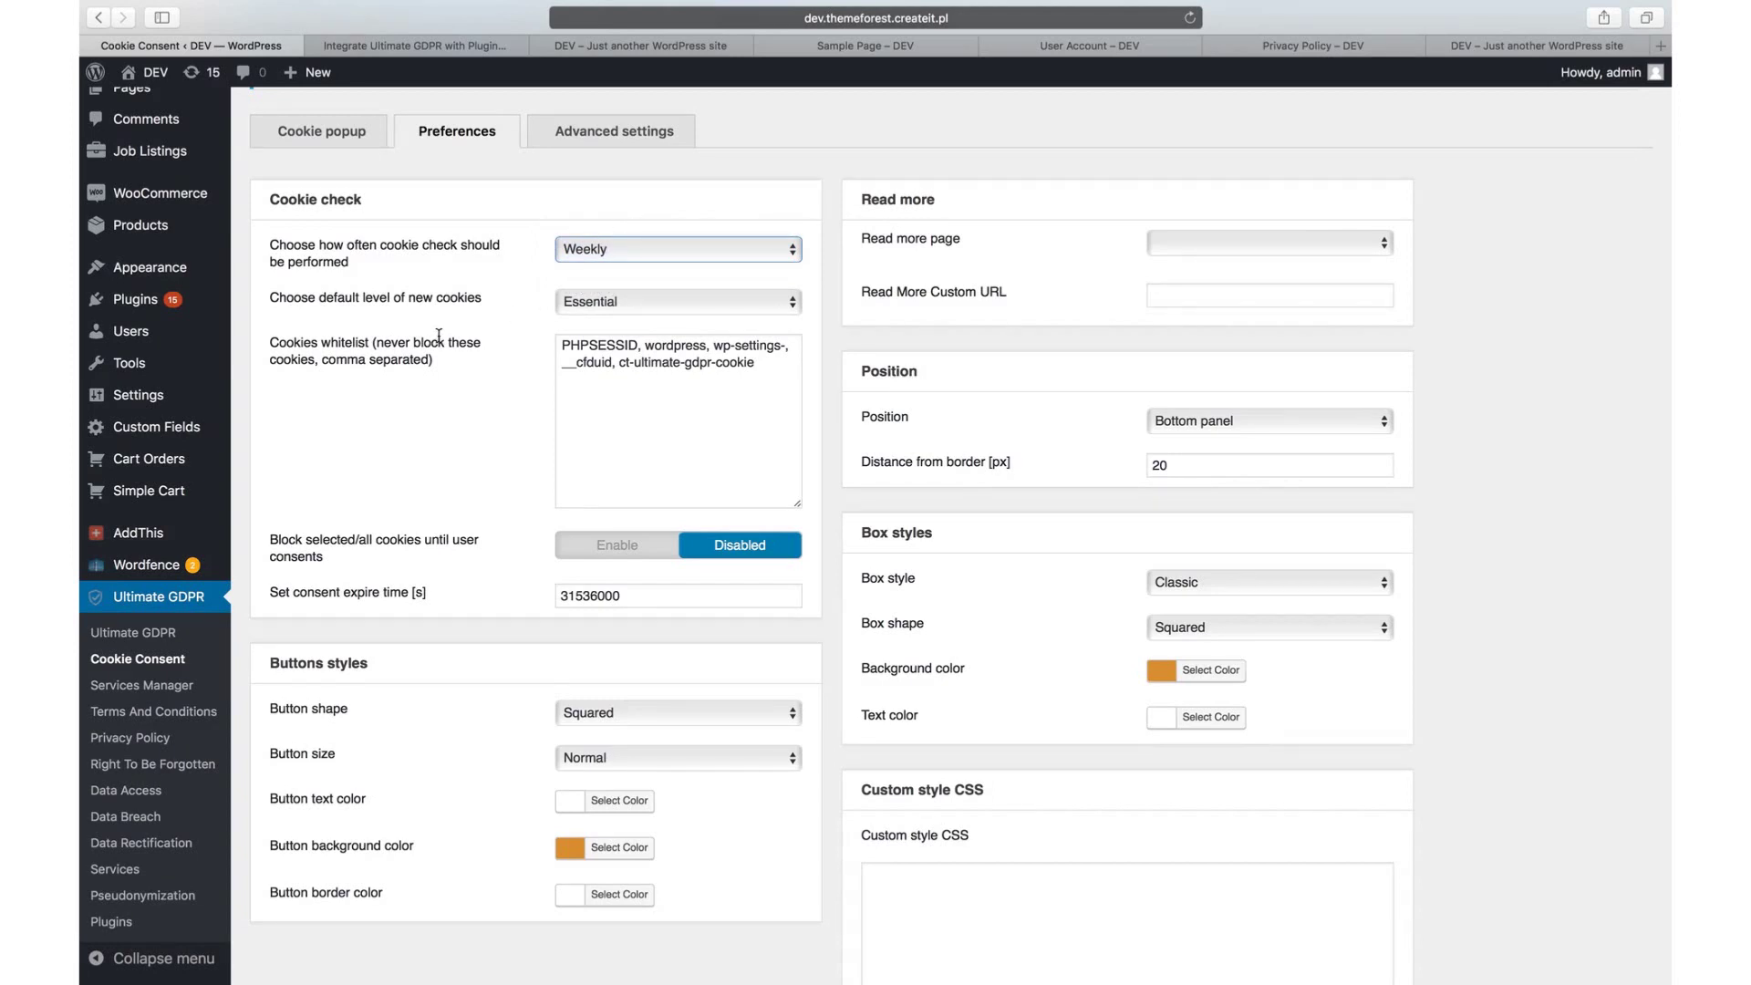
{"action": "left_click", "coordinate": [581, 303]}
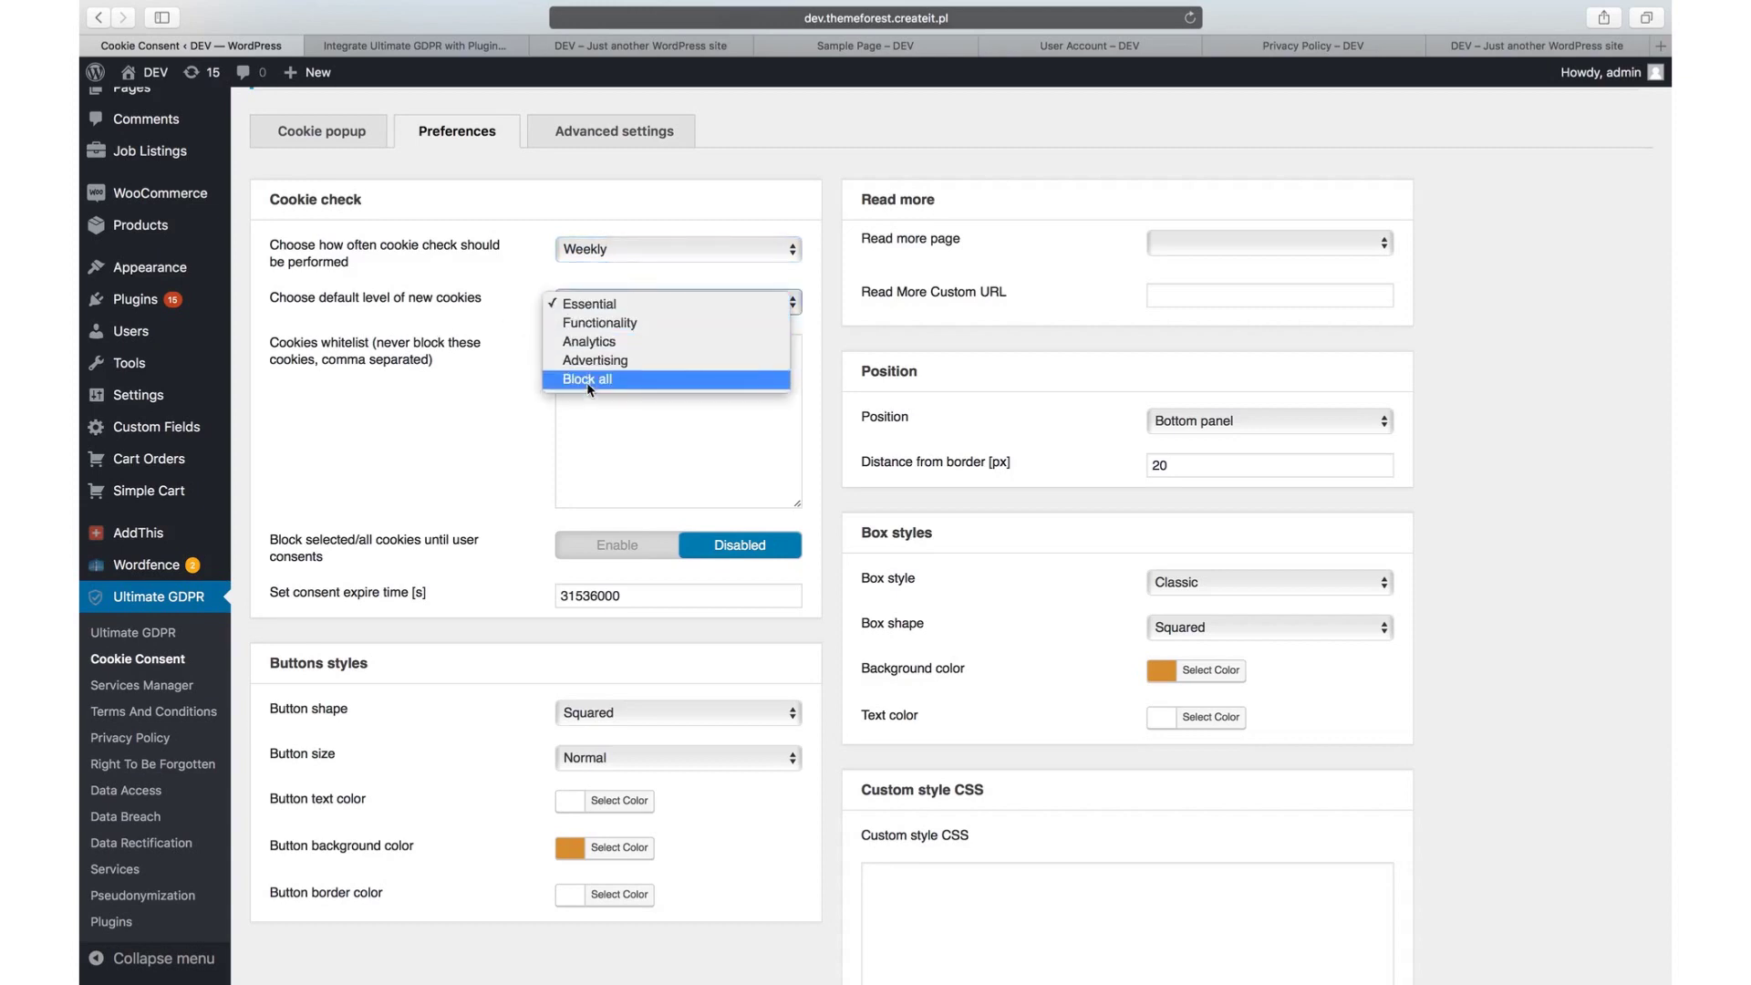
{"action": "left_click", "coordinate": [588, 304]}
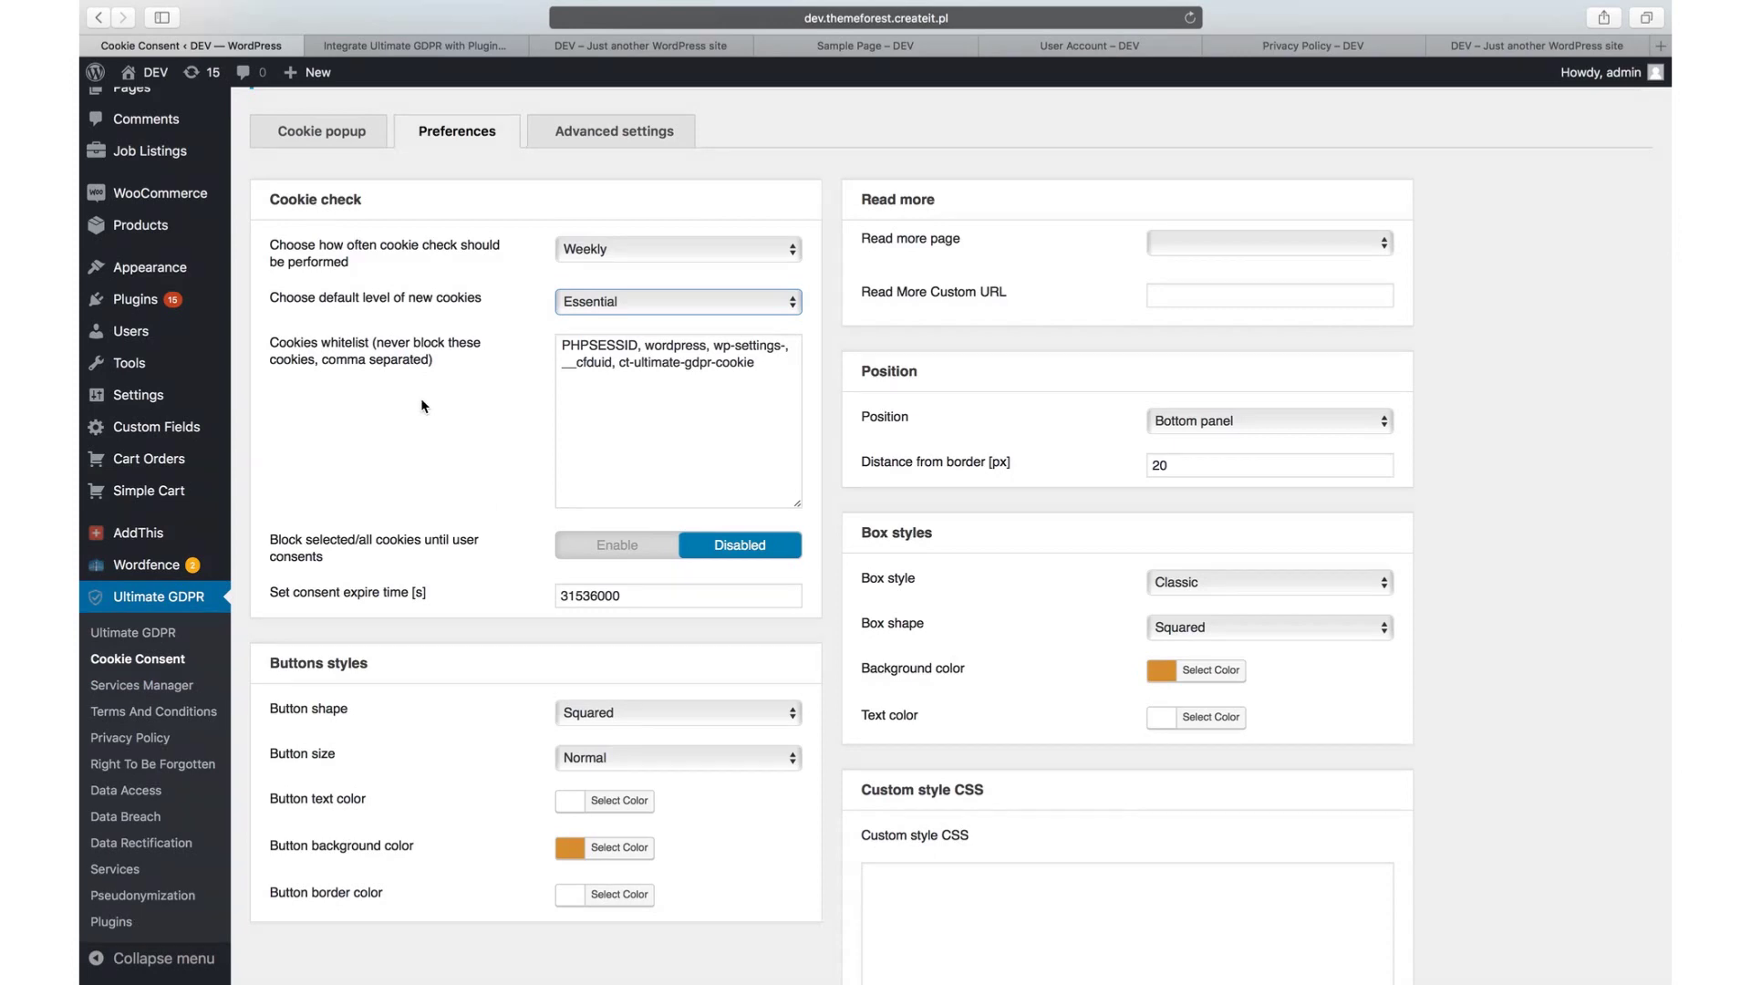
{"action": "left_click_drag", "start_coordinate": [270, 342], "coordinate": [438, 360]}
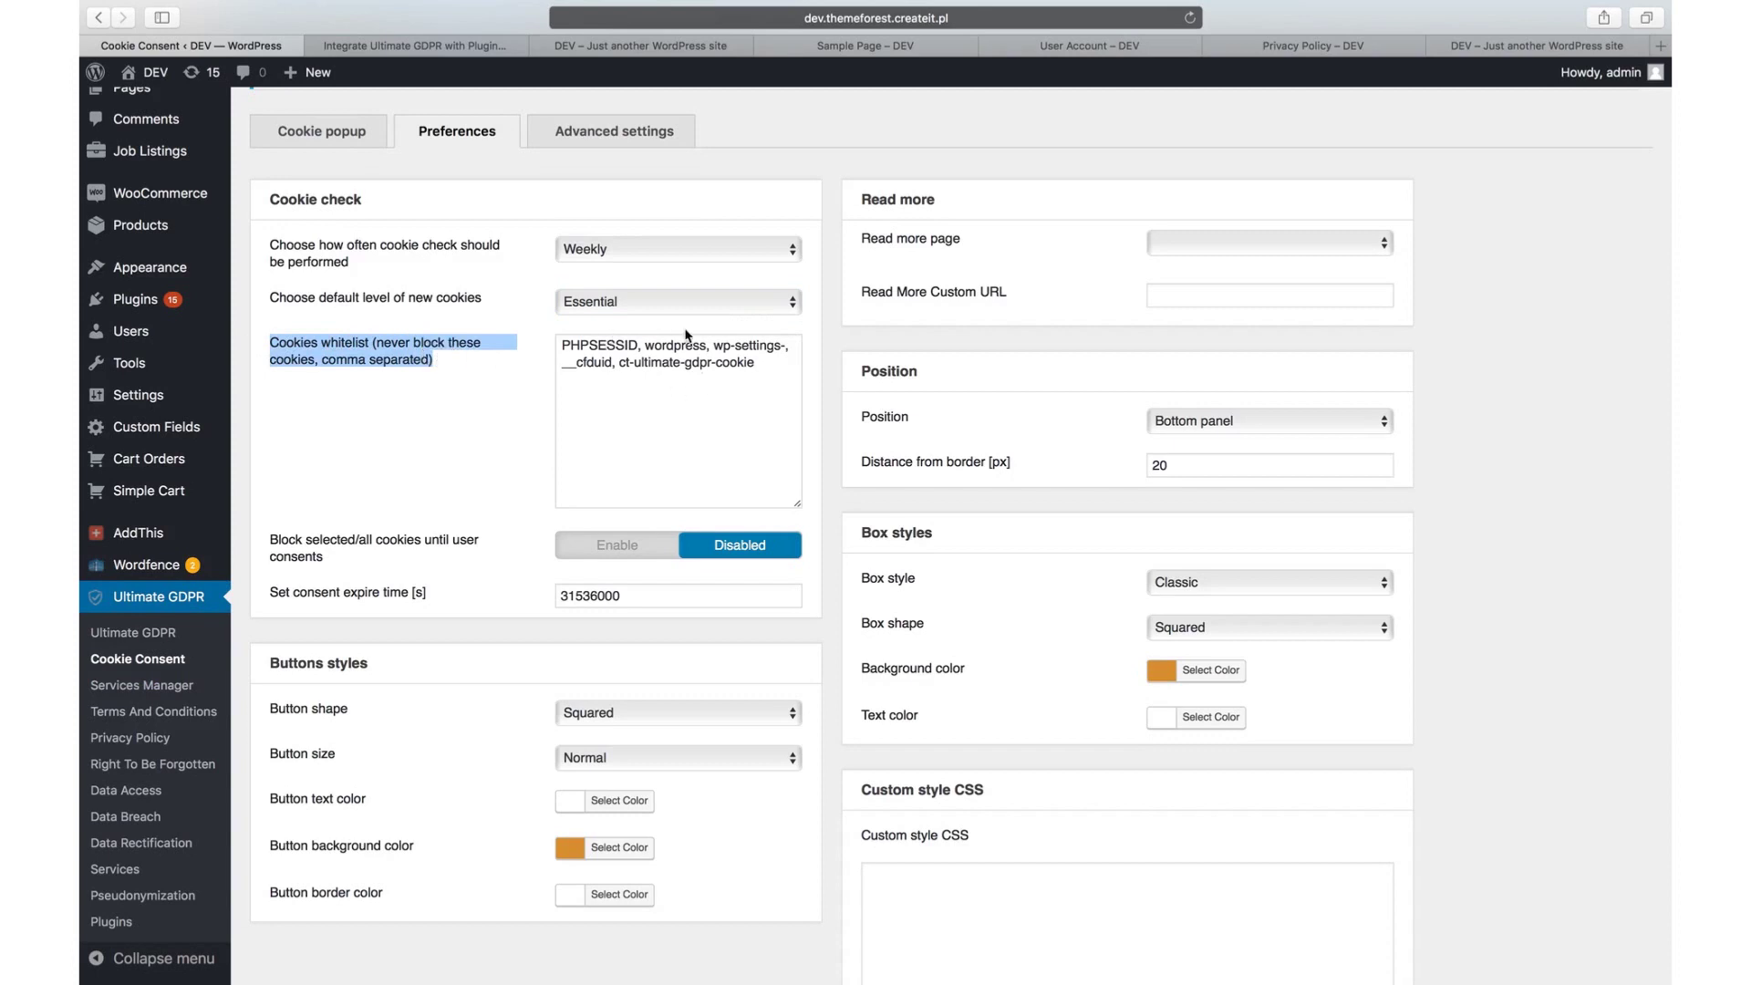
{"action": "left_click", "coordinate": [474, 467]}
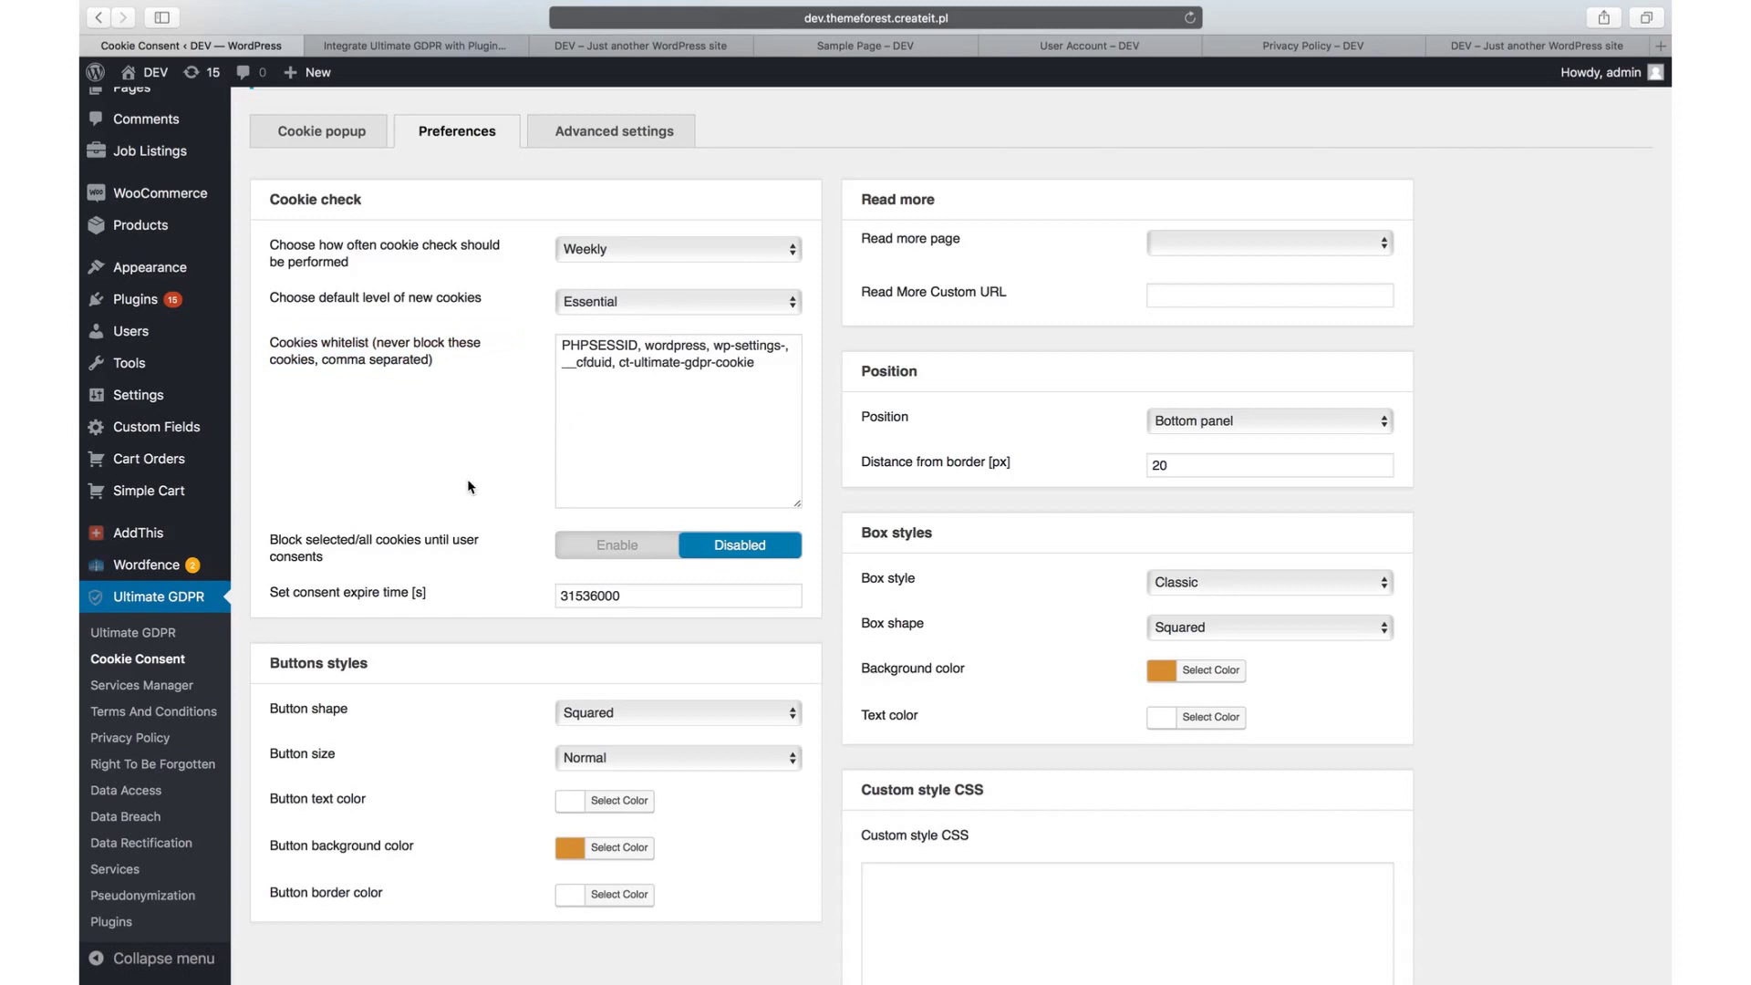
- Enable the advanced cookie groups popup on the Advanced tab and save the settings
{"action": "left_click", "coordinate": [611, 133]}
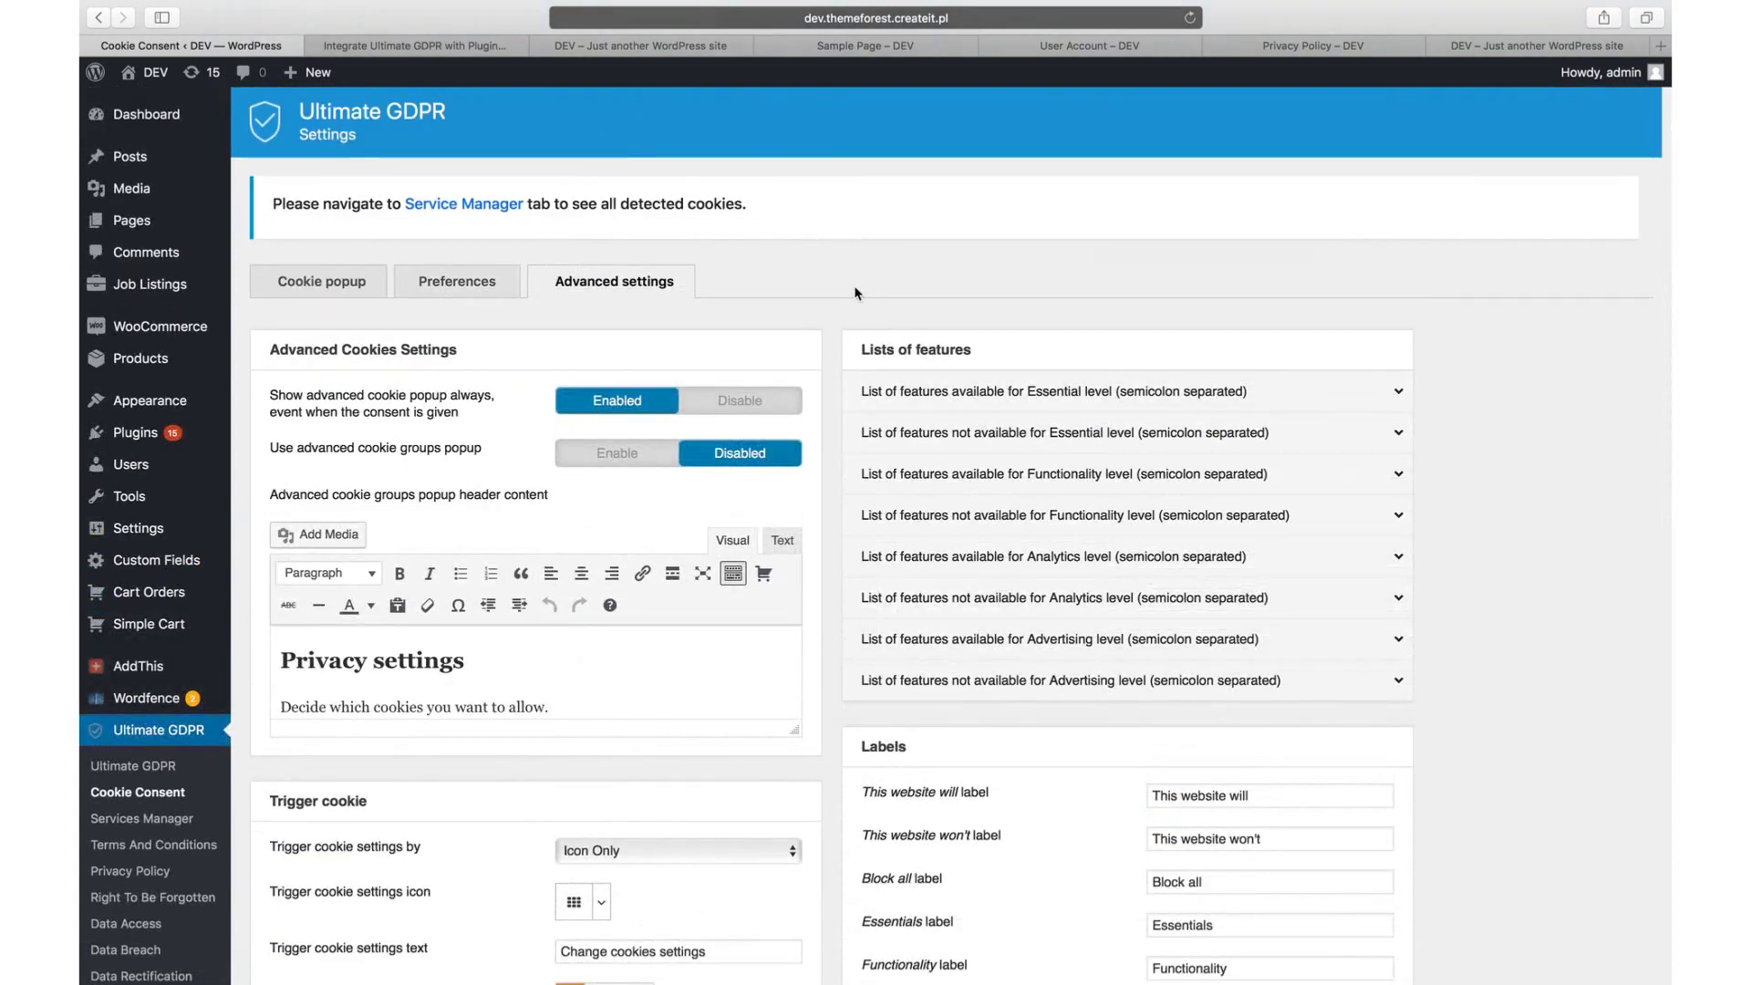
{"action": "left_click", "coordinate": [597, 453]}
{"action": "left_click", "coordinate": [741, 451]}
{"action": "left_click", "coordinate": [621, 45]}
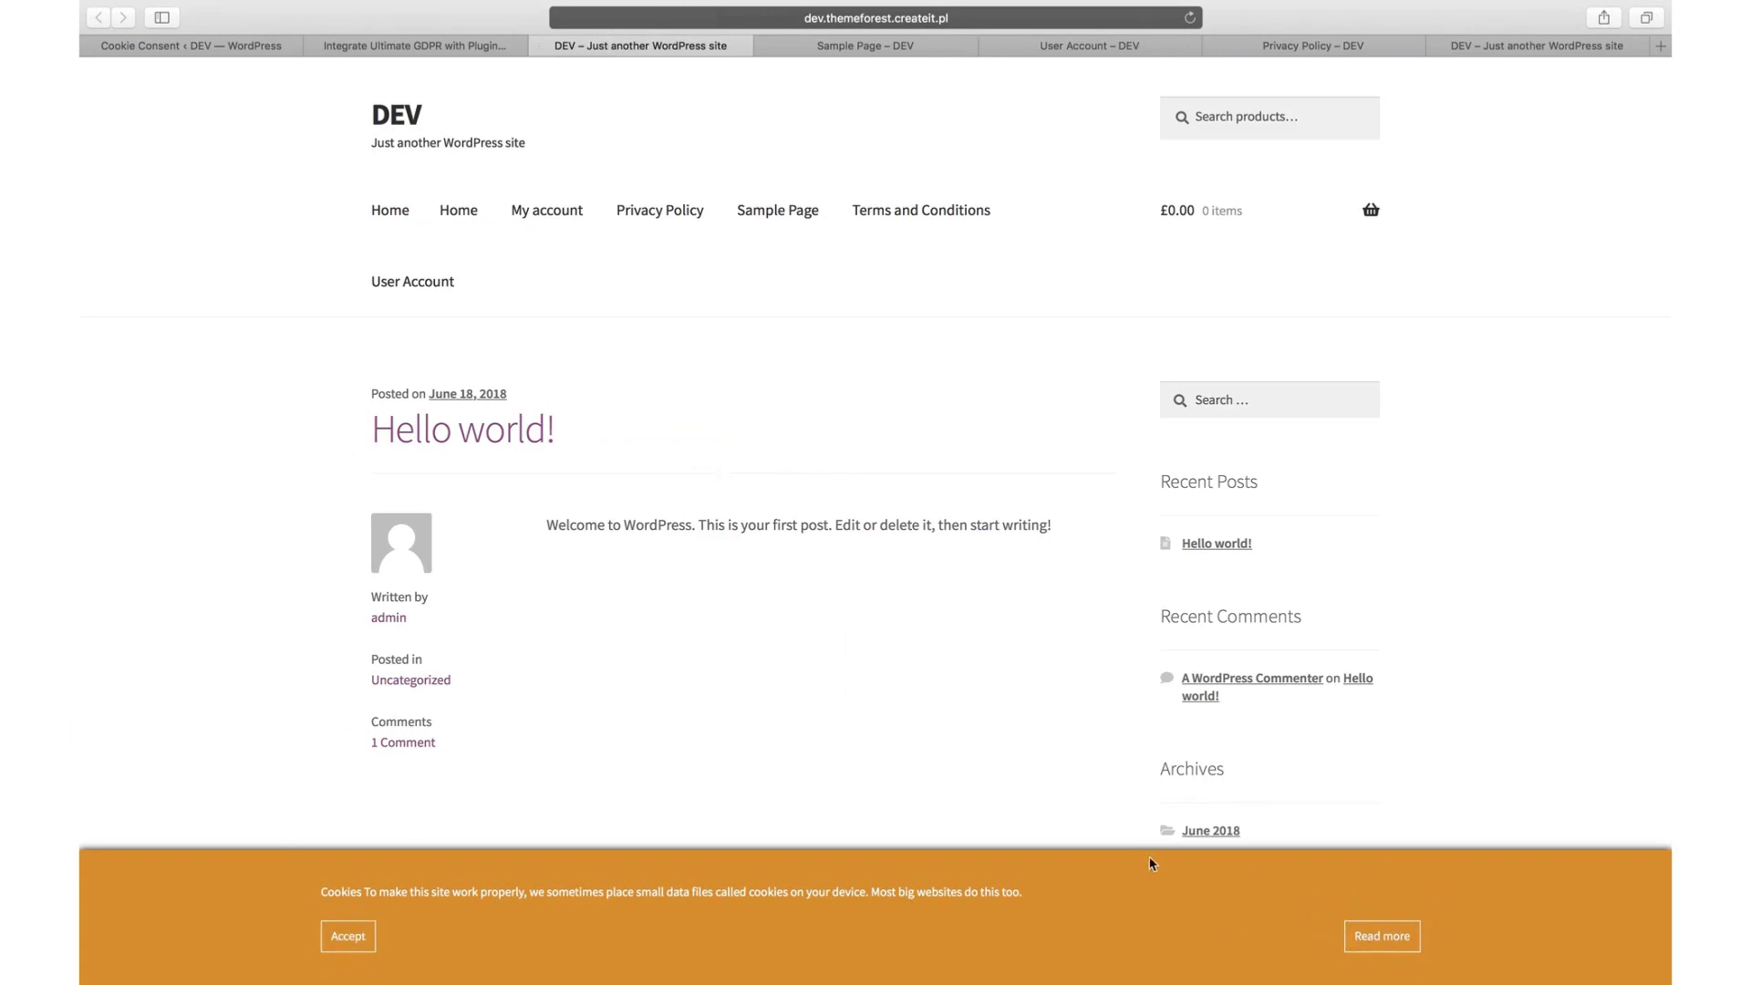
{"action": "left_click", "coordinate": [176, 48]}
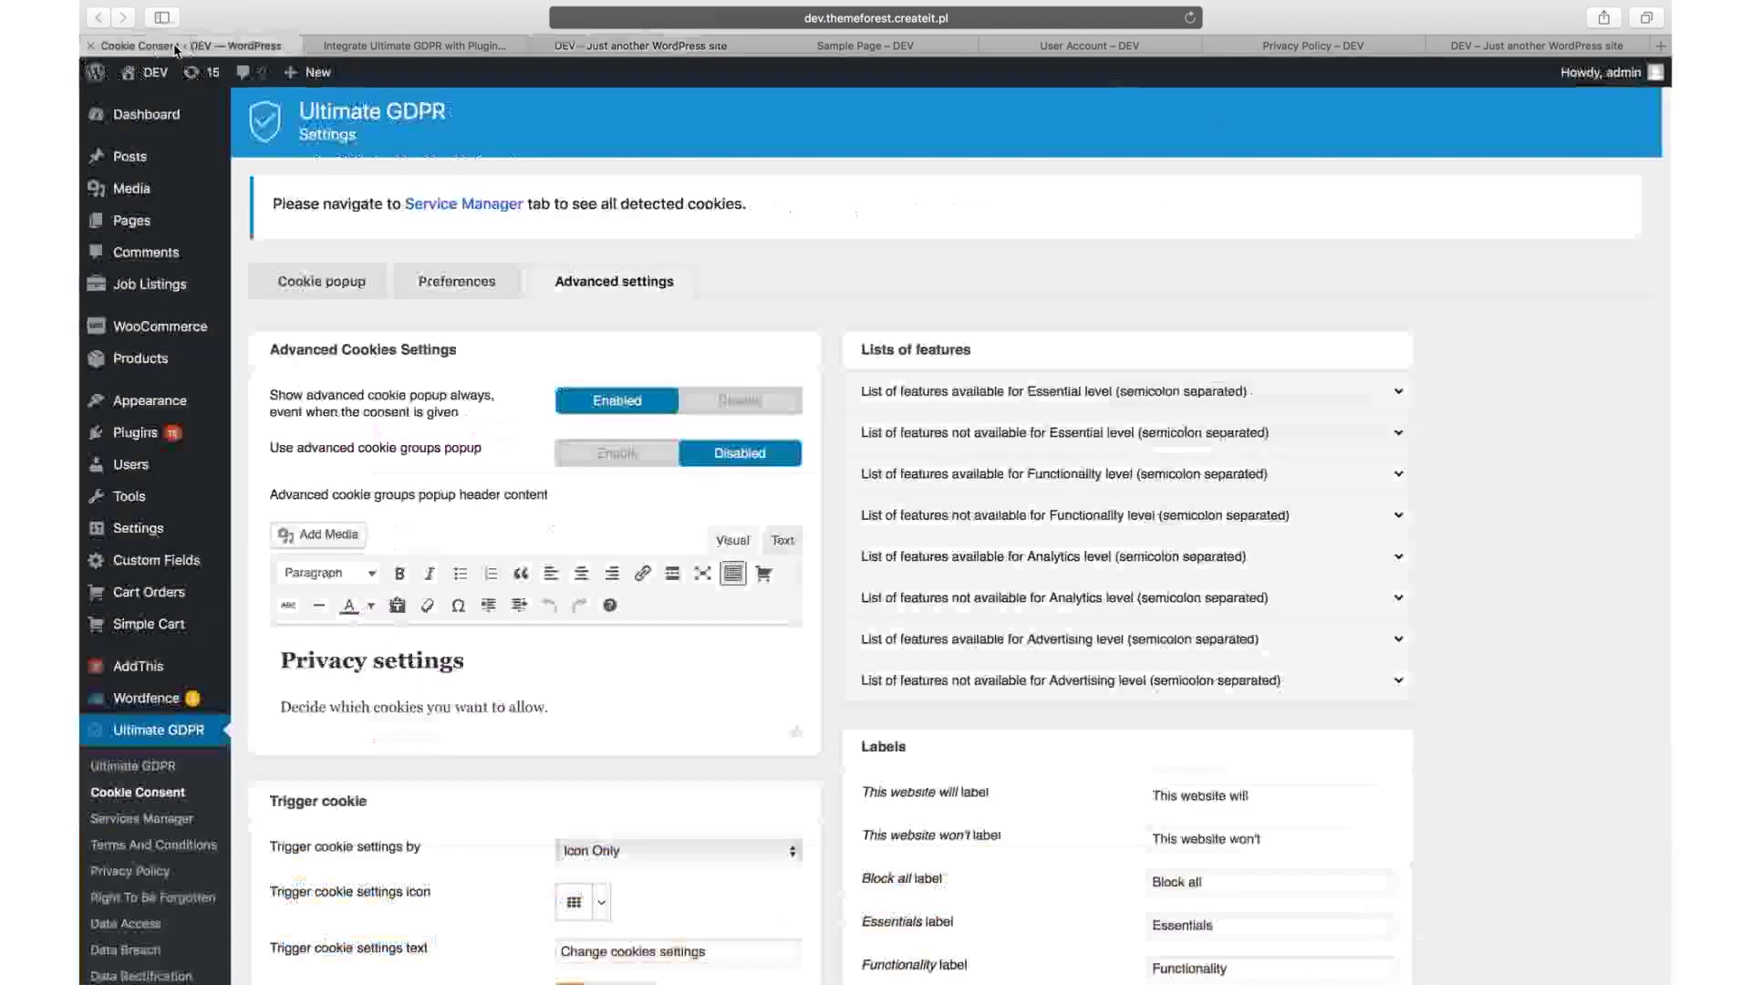
{"action": "left_click", "coordinate": [604, 454]}
{"action": "left_click", "coordinate": [602, 516]}
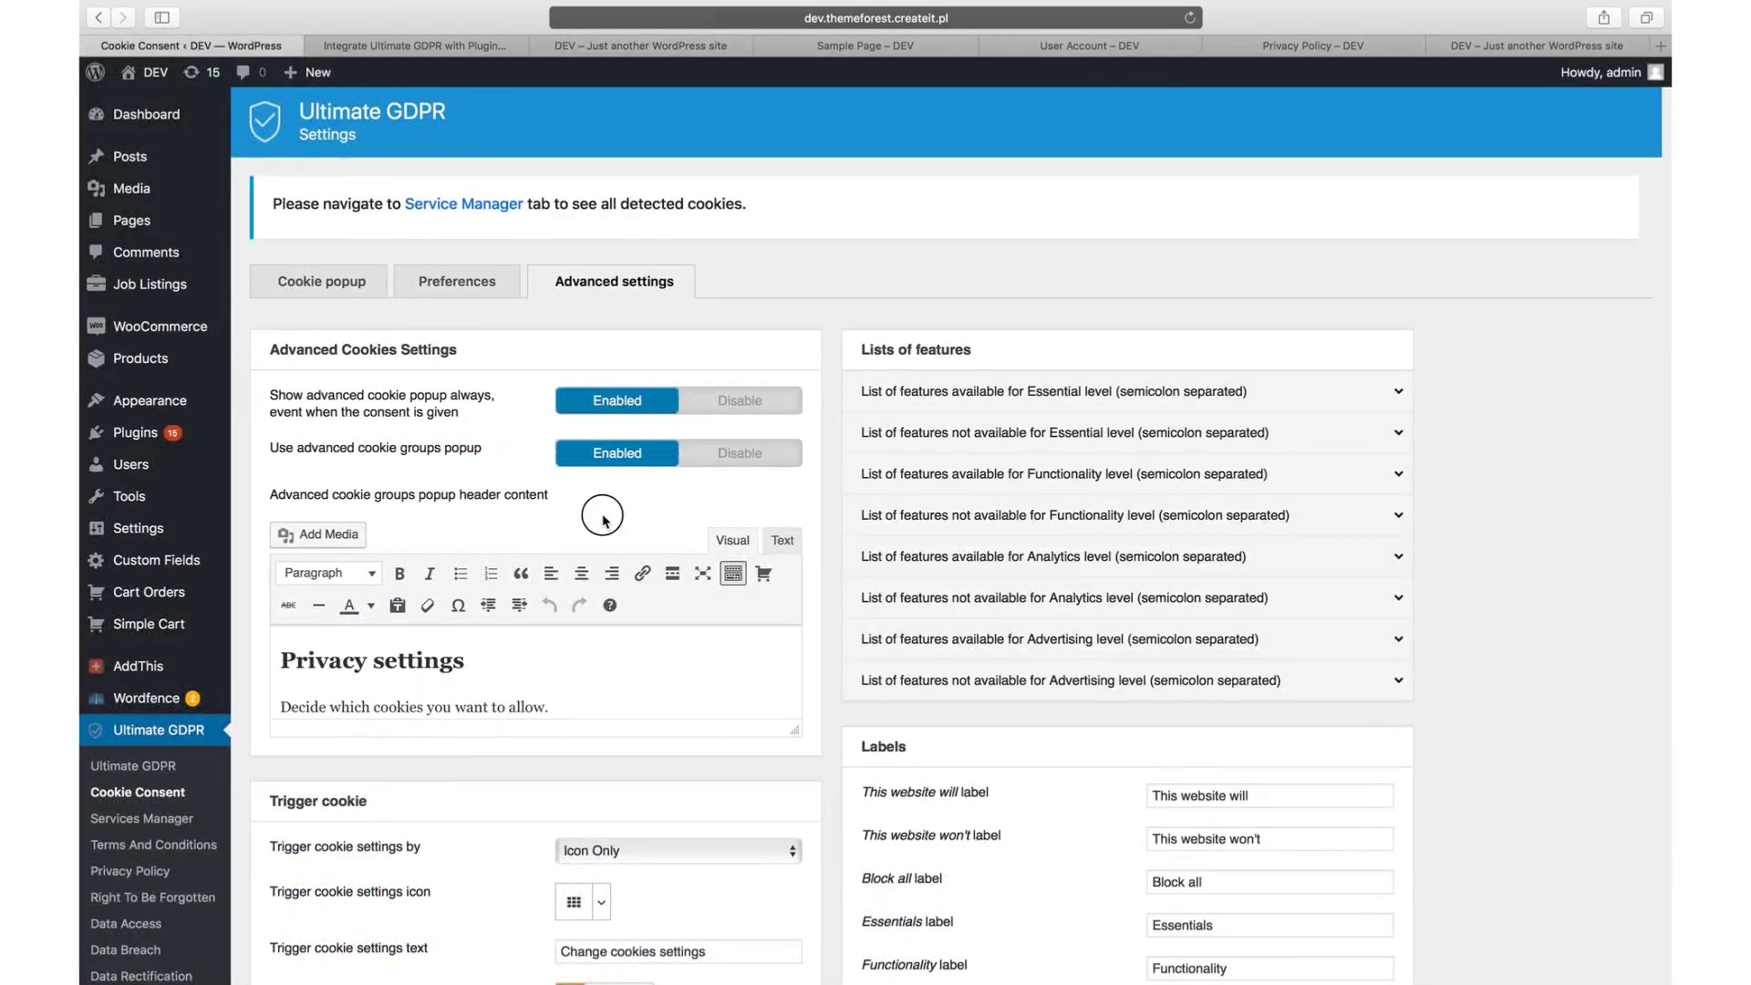
{"action": "scroll", "coordinate": [604, 518], "scroll_direction": "down", "scroll_amount": 7}
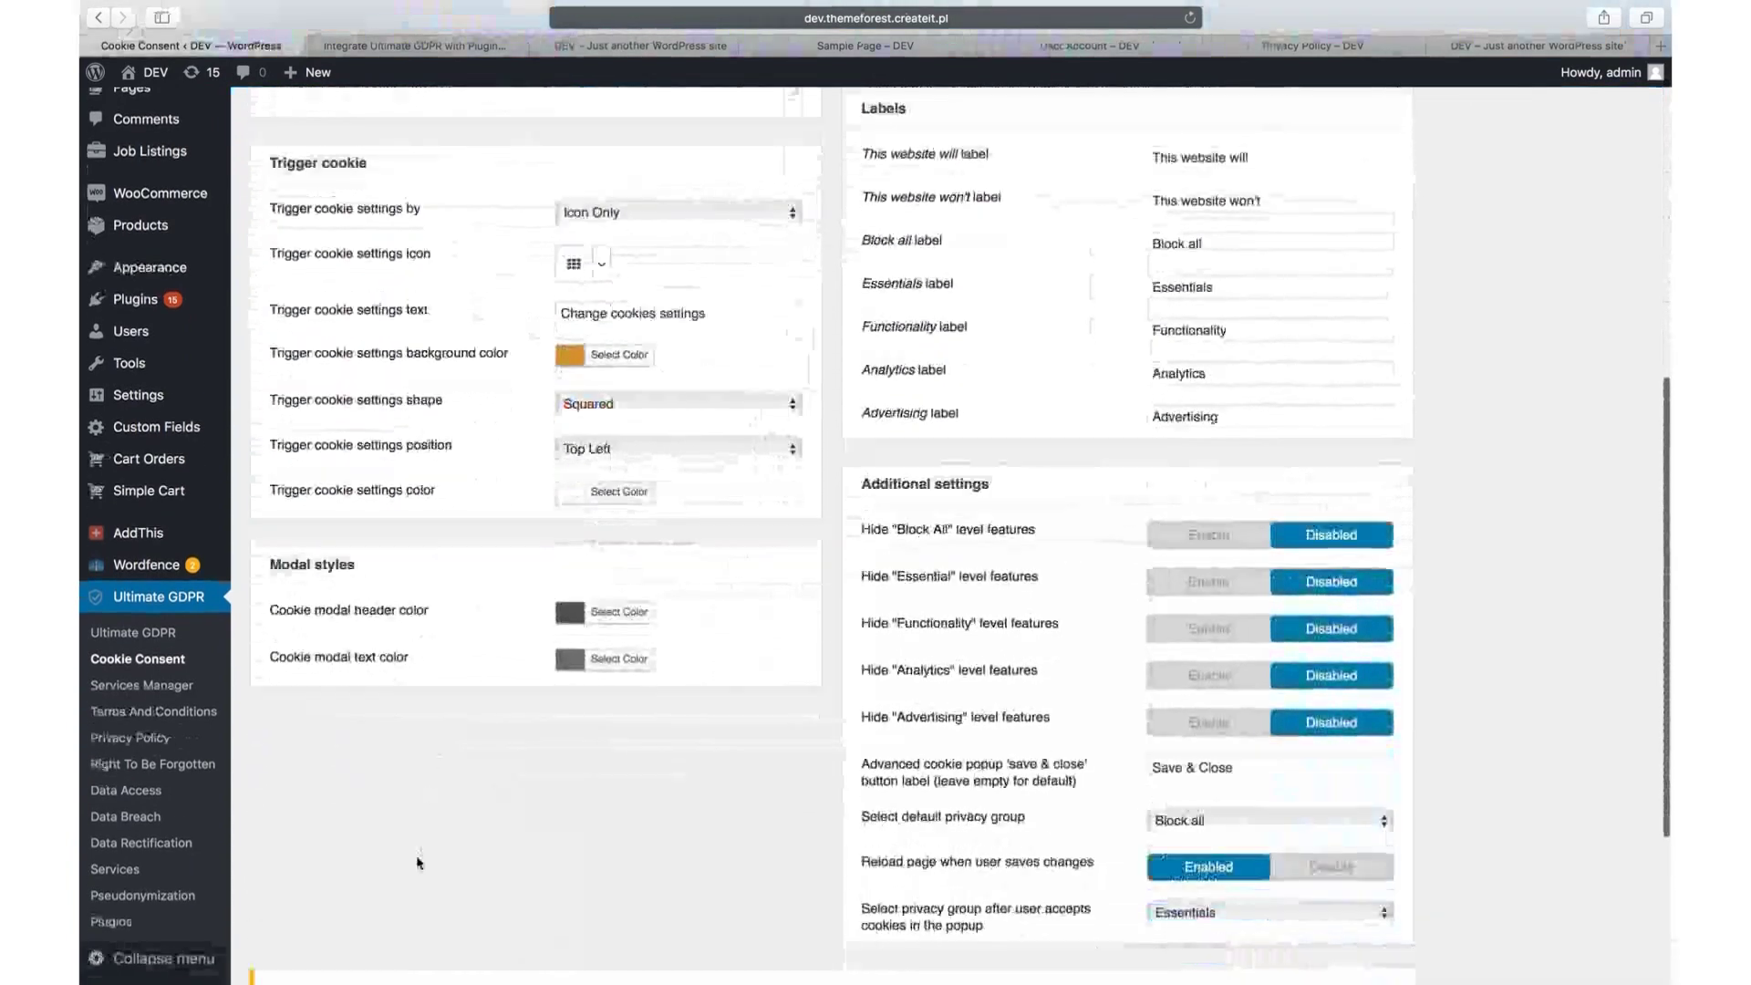
{"action": "scroll", "coordinate": [417, 862], "scroll_direction": "down", "scroll_amount": 3}
{"action": "left_click", "coordinate": [327, 733]}
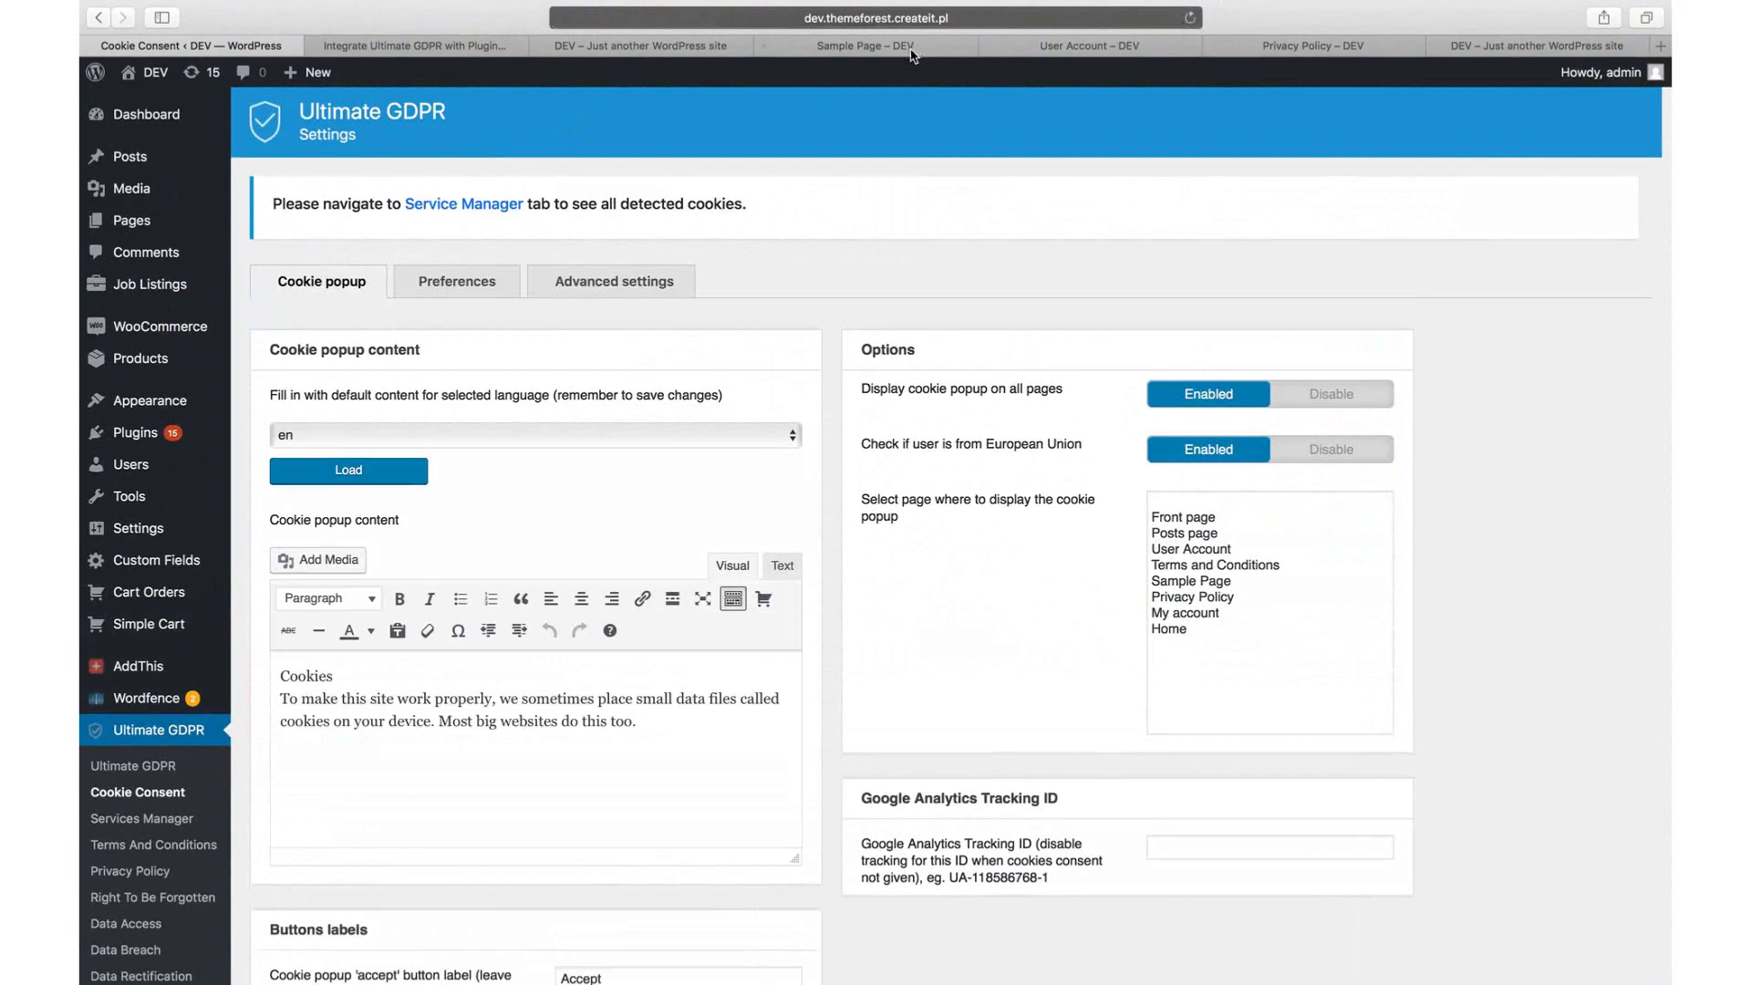
- On the reloaded Sample Page, accept cookies up to Analytics level and save the choice
{"action": "left_click", "coordinate": [889, 53]}
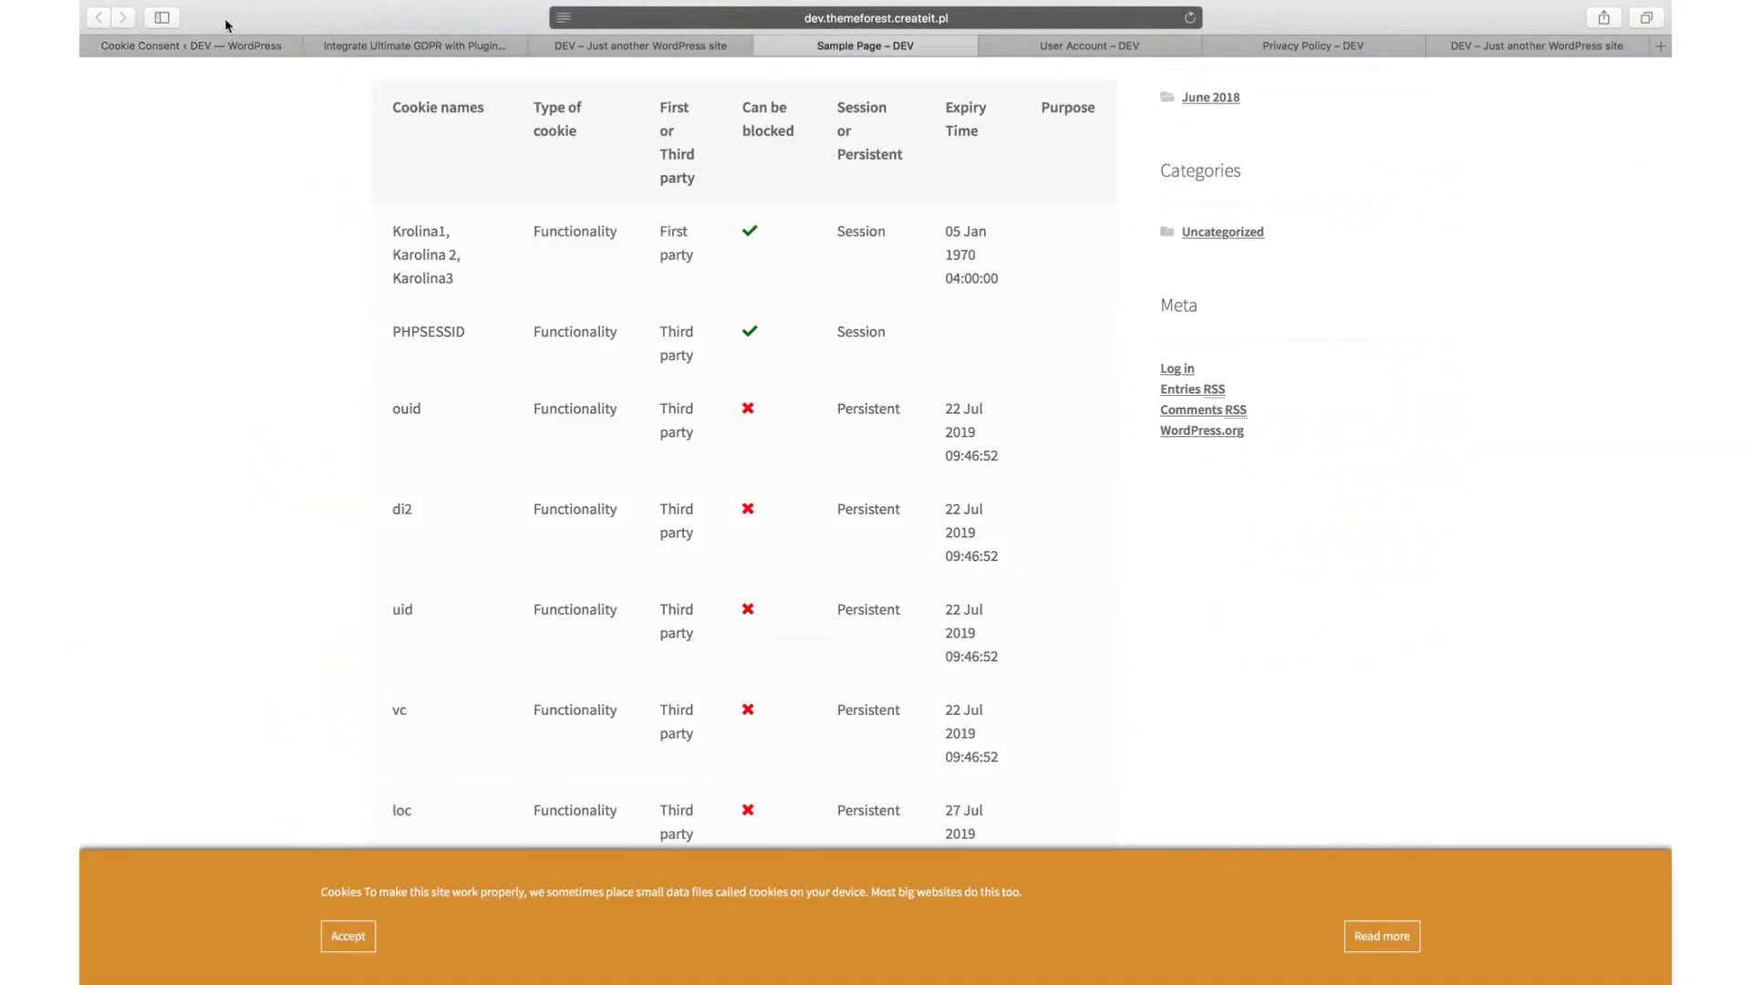
{"action": "left_click", "coordinate": [1190, 18]}
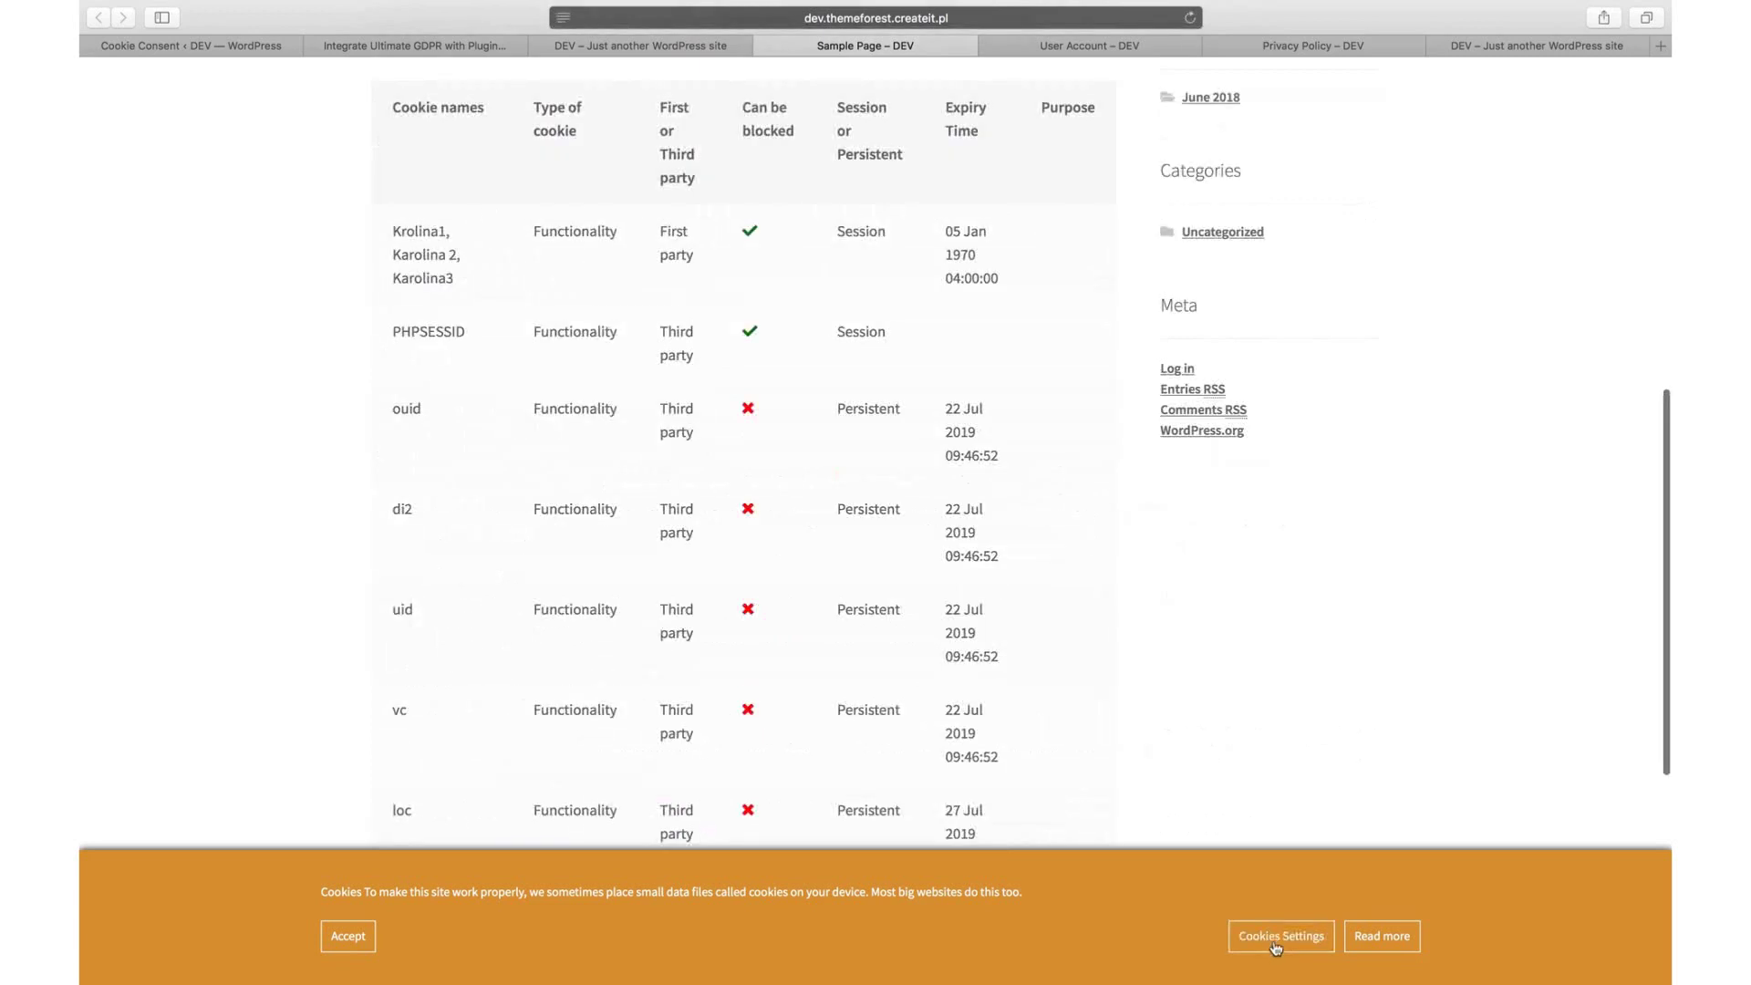
{"action": "left_click", "coordinate": [1277, 939]}
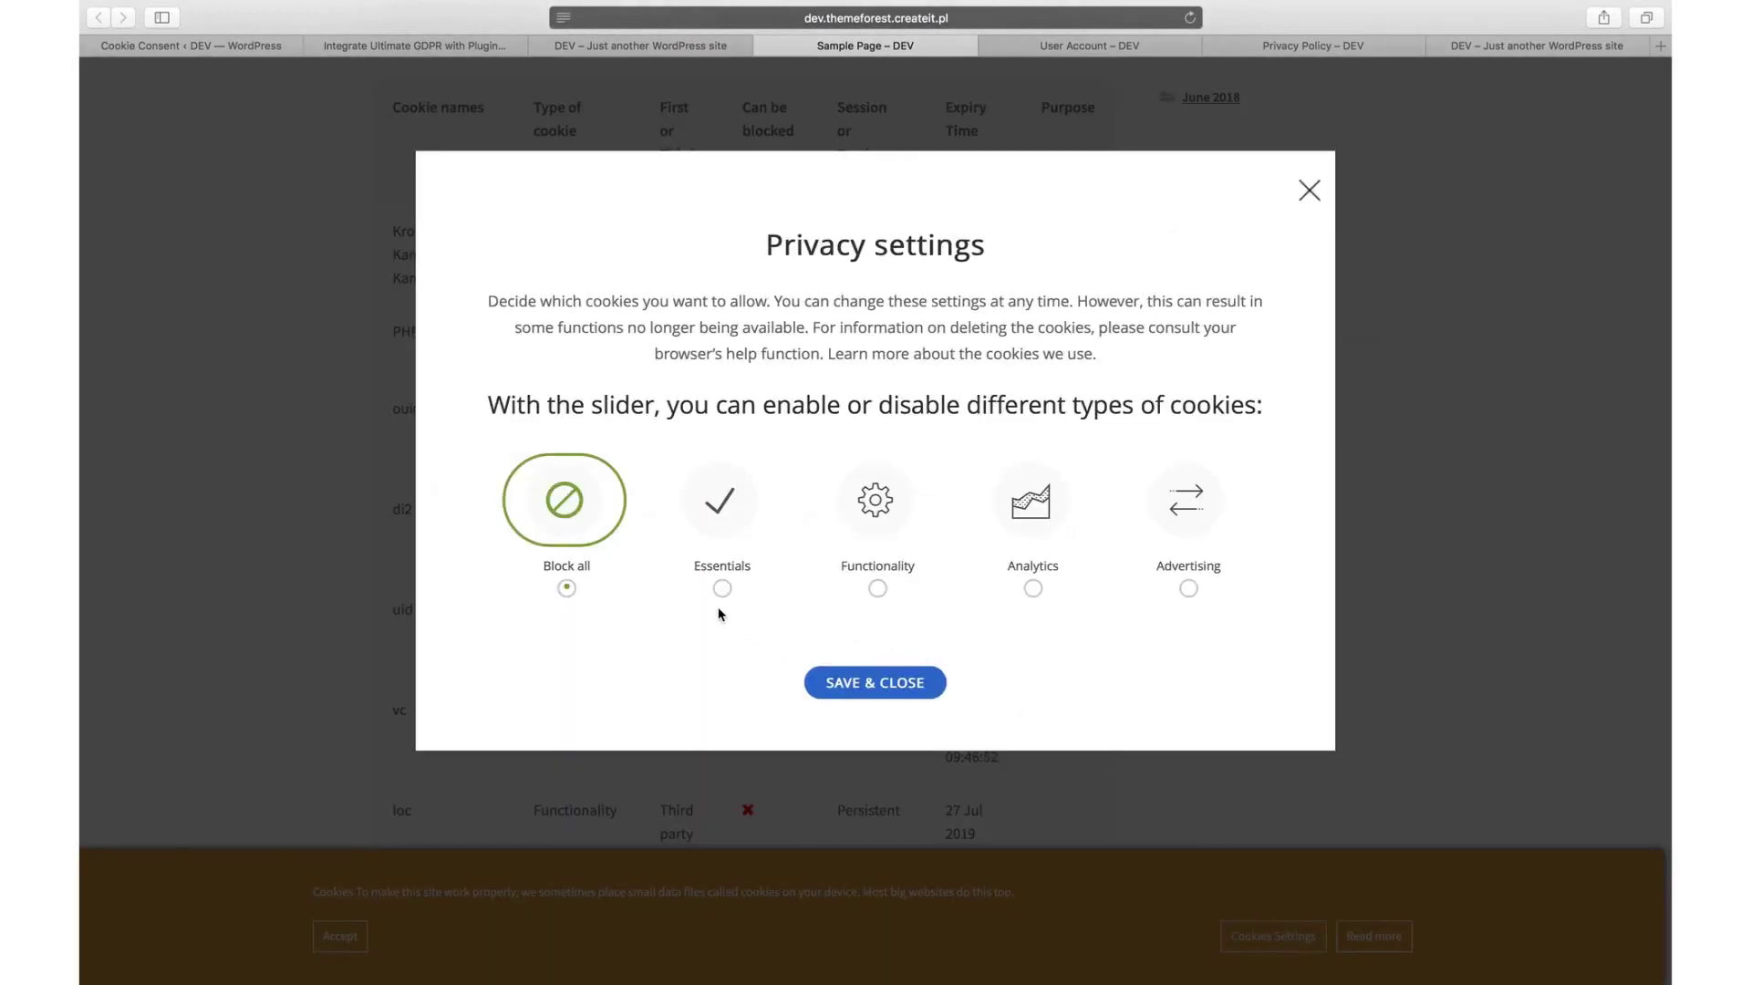
{"action": "left_click", "coordinate": [721, 588]}
{"action": "left_click", "coordinate": [877, 588]}
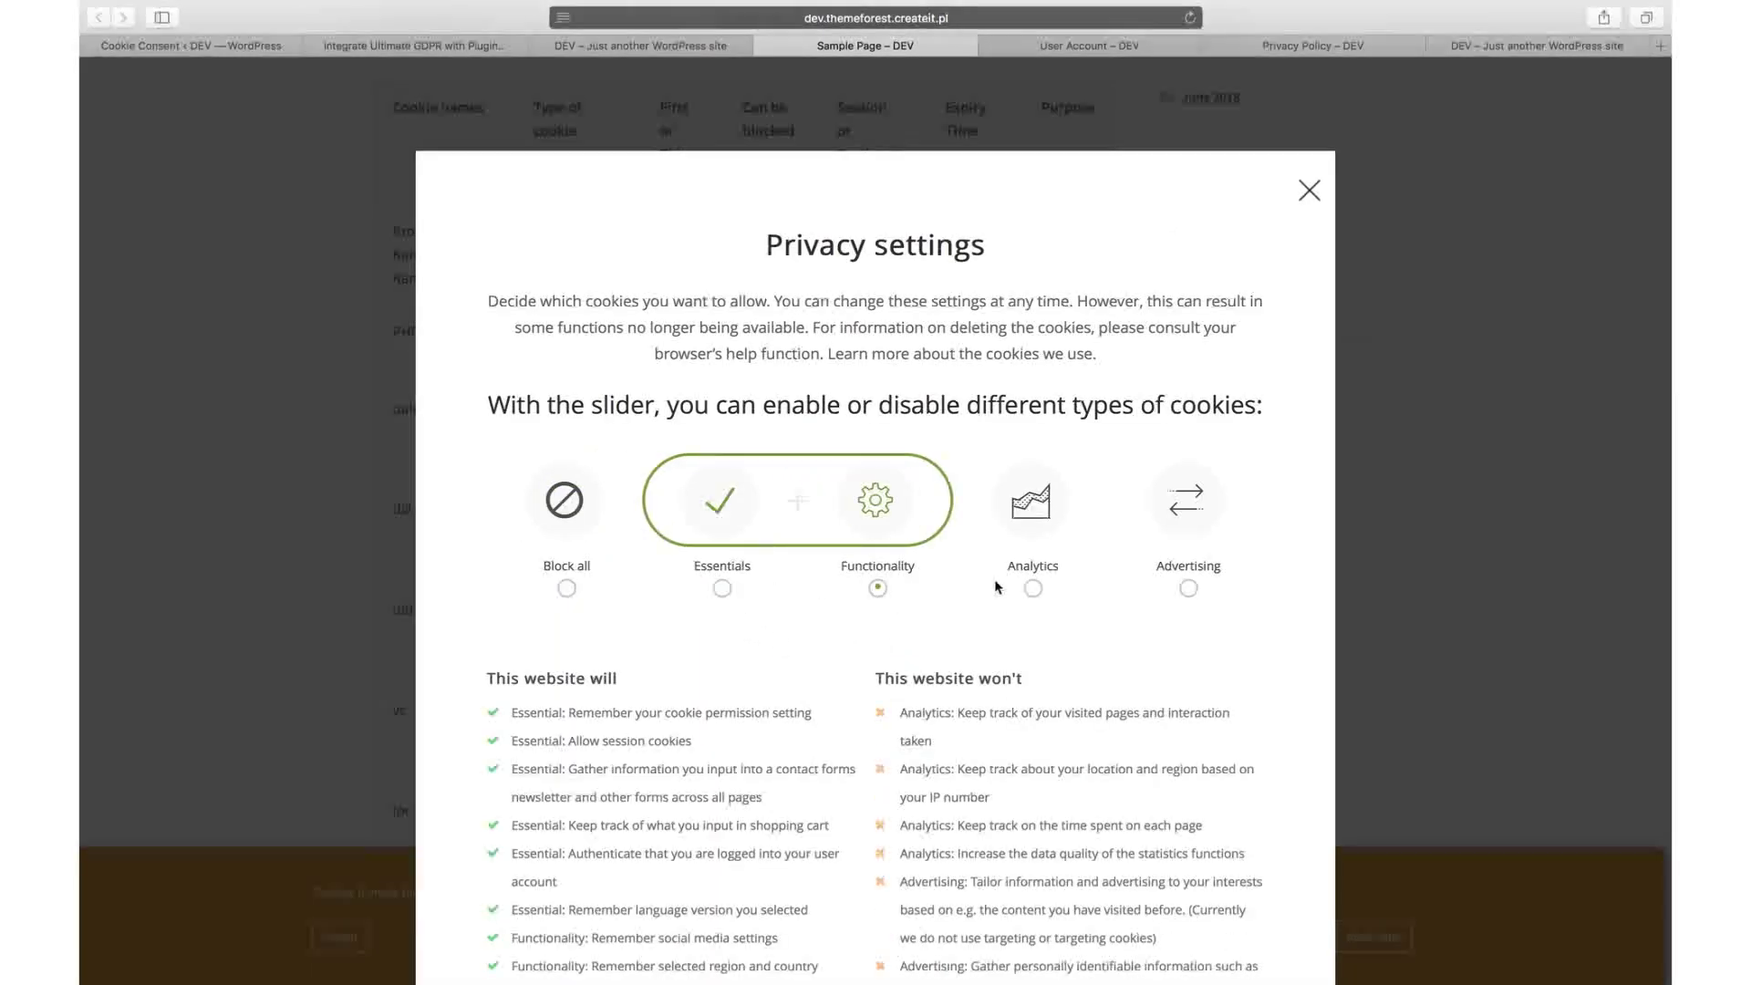
{"action": "left_click", "coordinate": [1033, 588]}
{"action": "scroll", "coordinate": [909, 821], "scroll_direction": "down", "scroll_amount": 5}
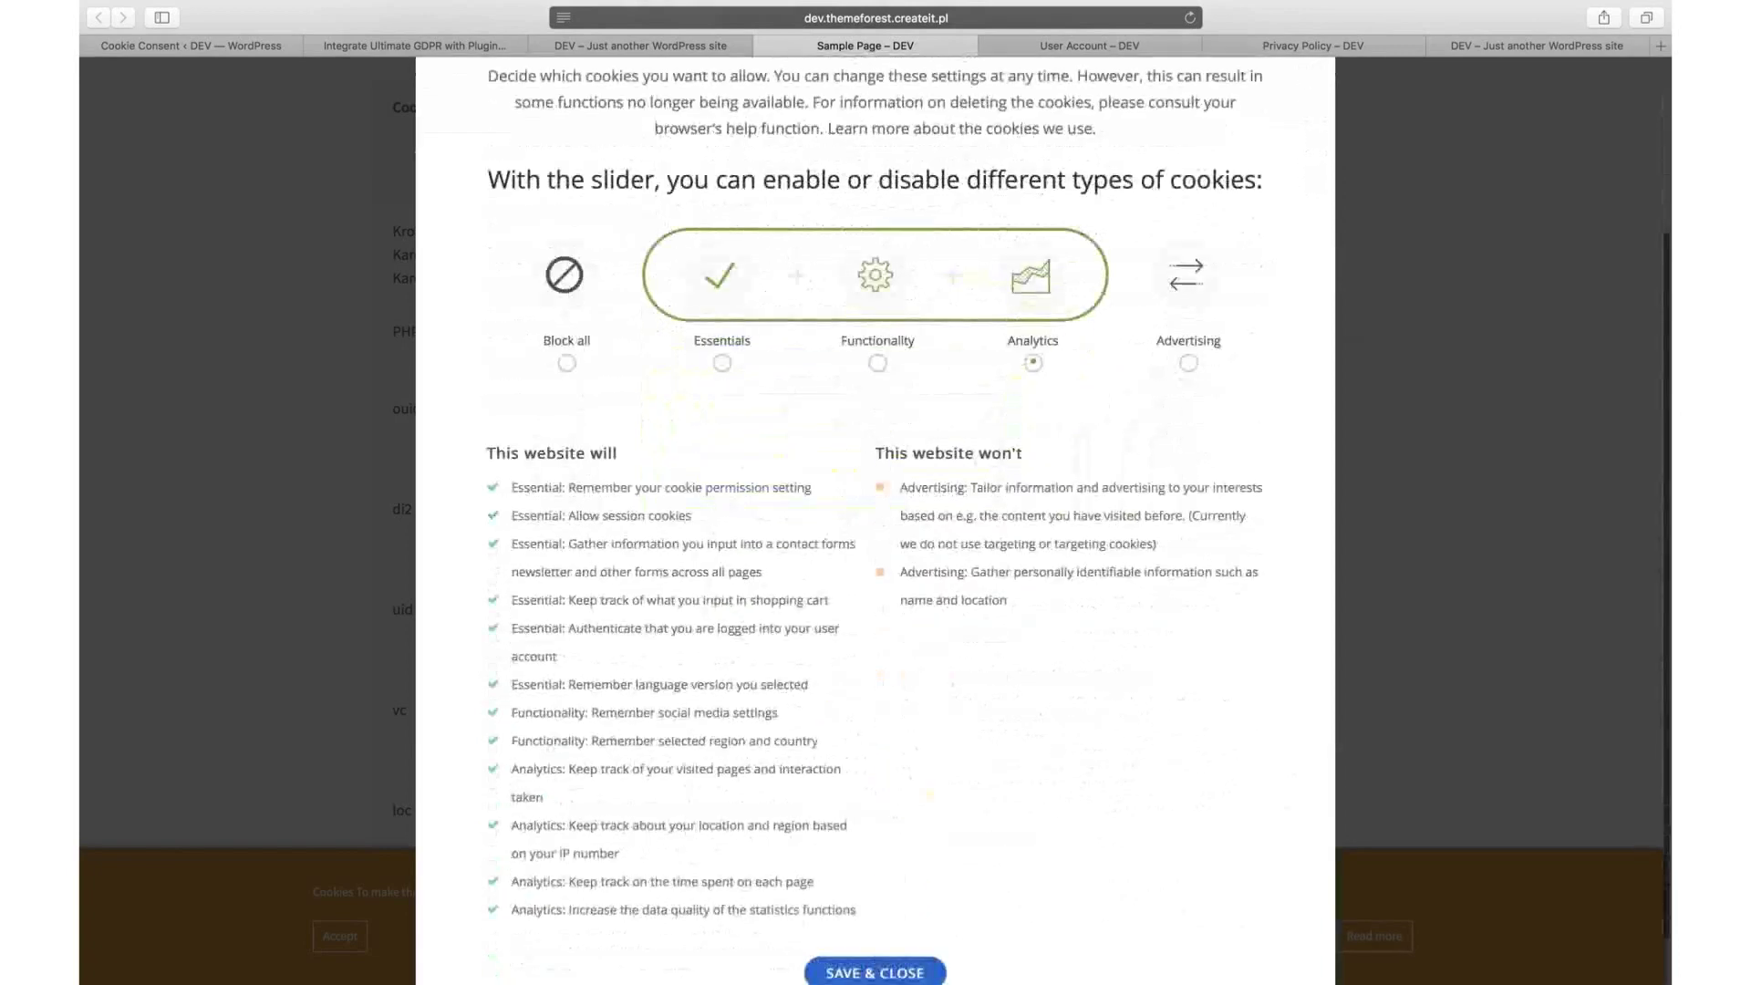
{"action": "left_click", "coordinate": [898, 934]}
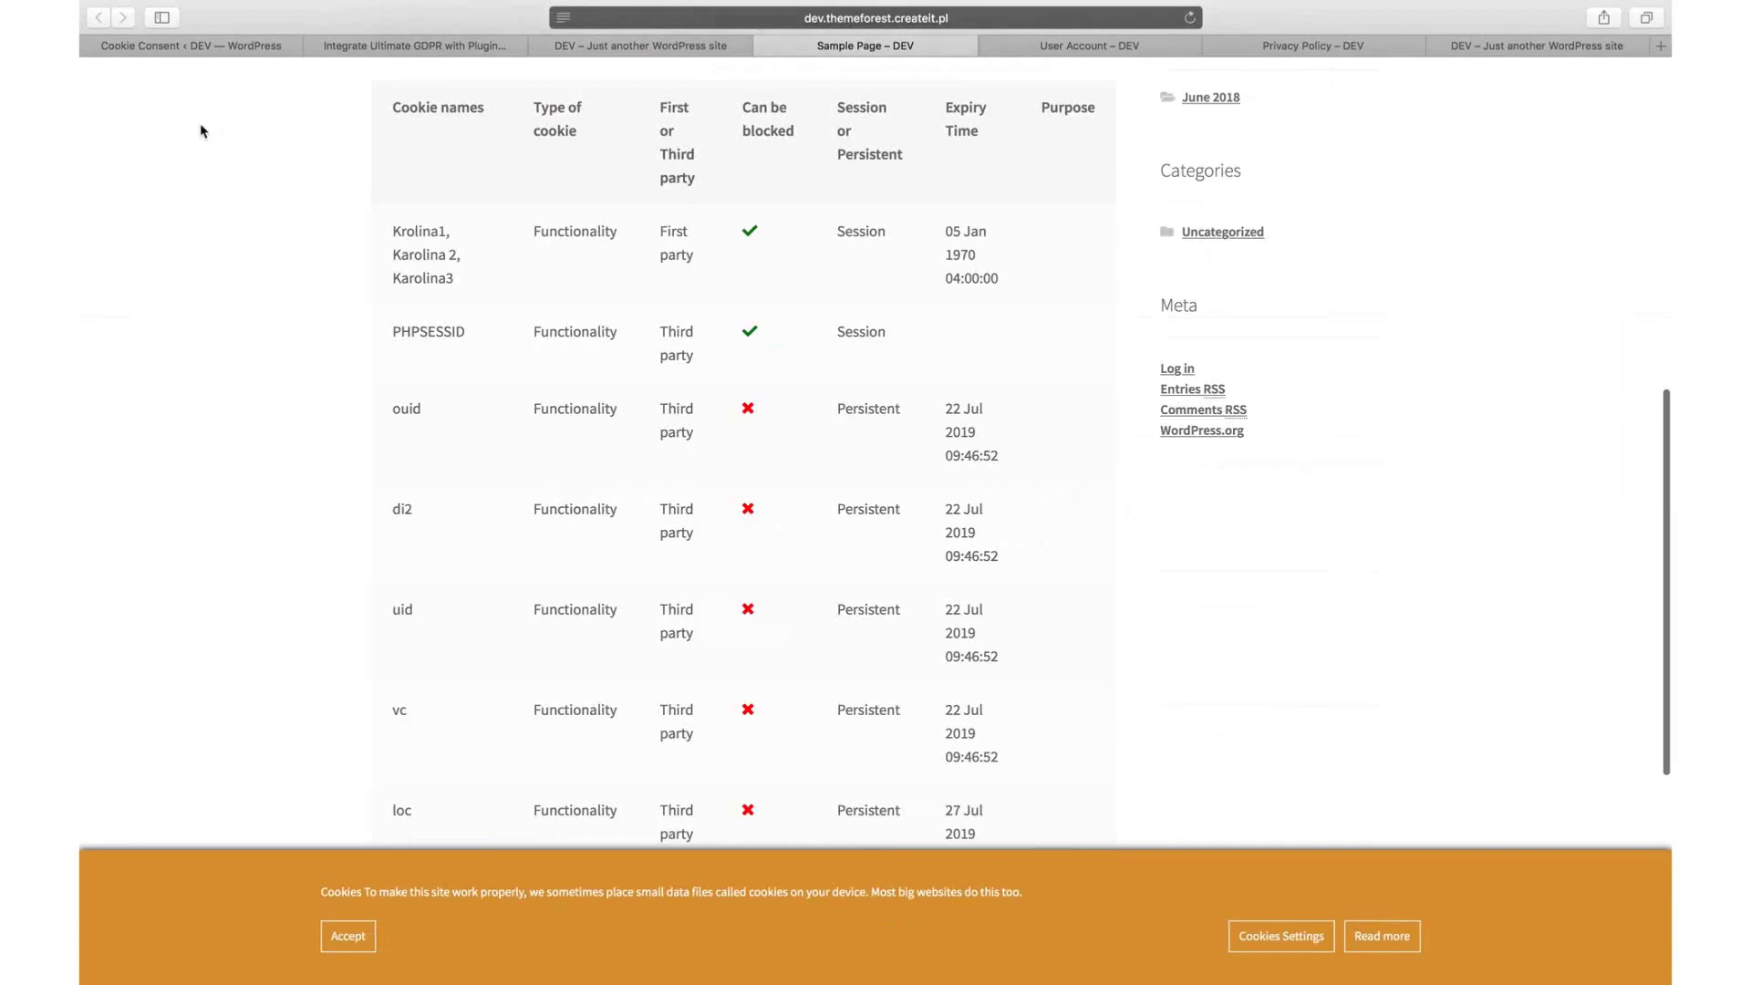
{"action": "left_click", "coordinate": [146, 46]}
- Expand the Essential and Analytics available-features lists in the Advanced settings
{"action": "left_click", "coordinate": [588, 283]}
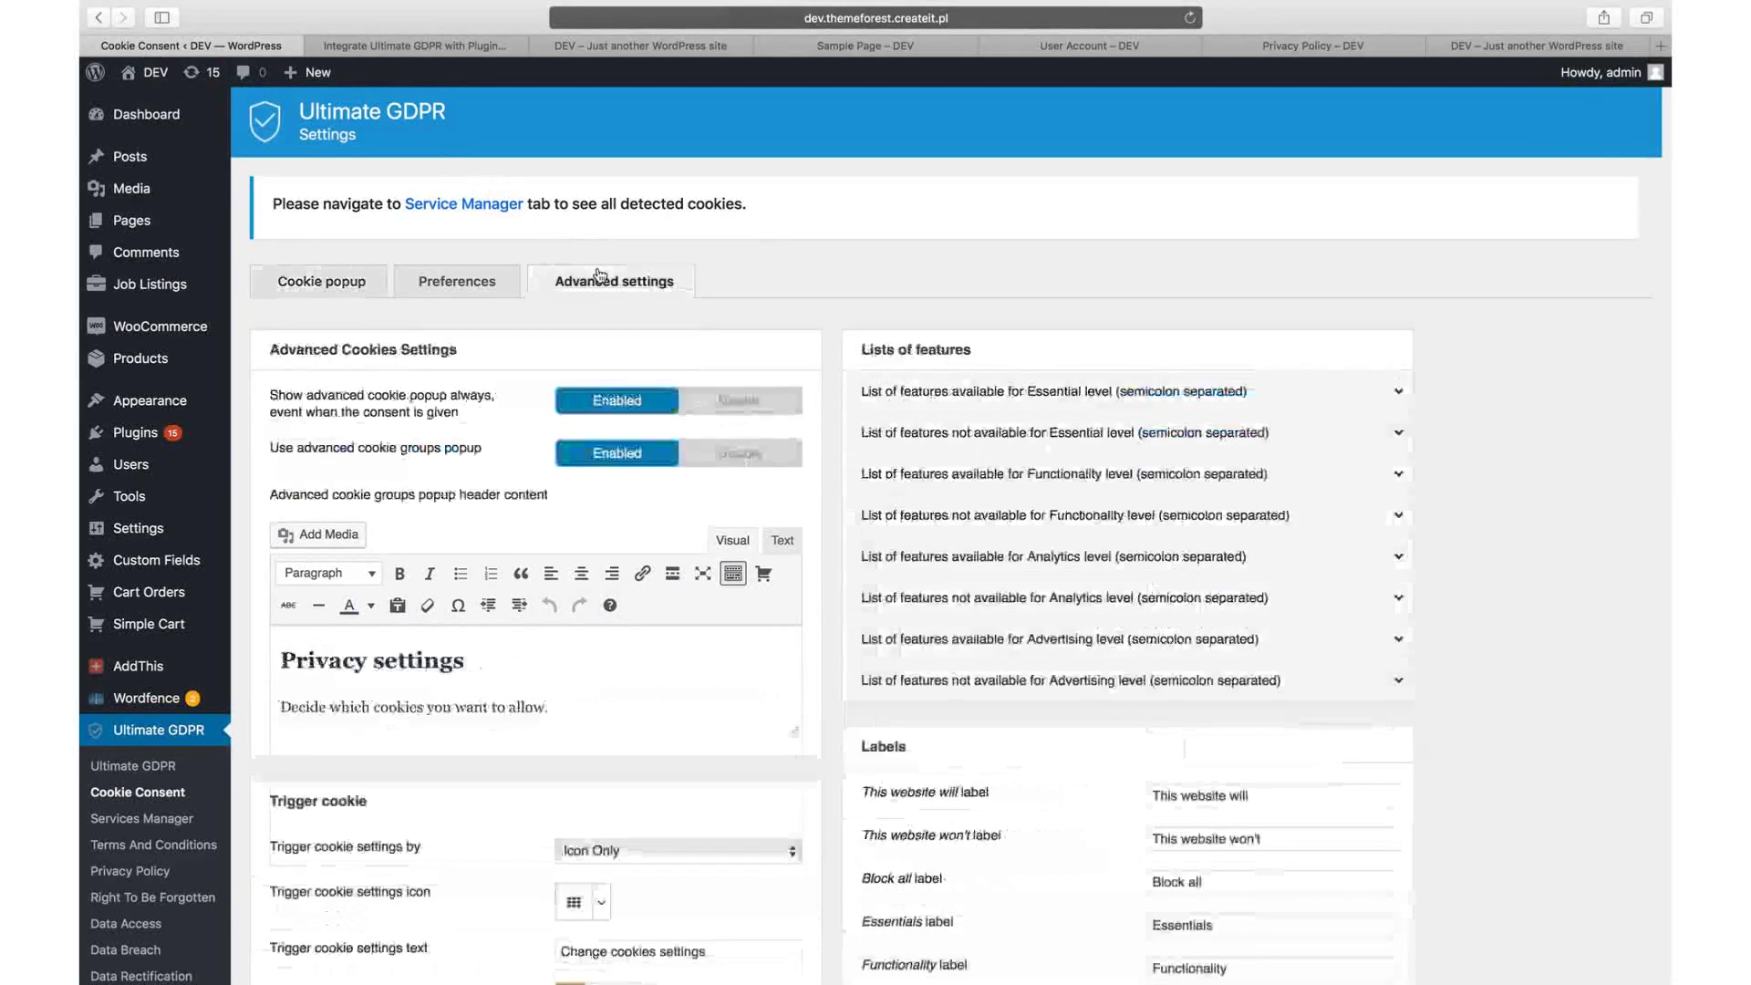
{"action": "left_click", "coordinate": [1016, 406]}
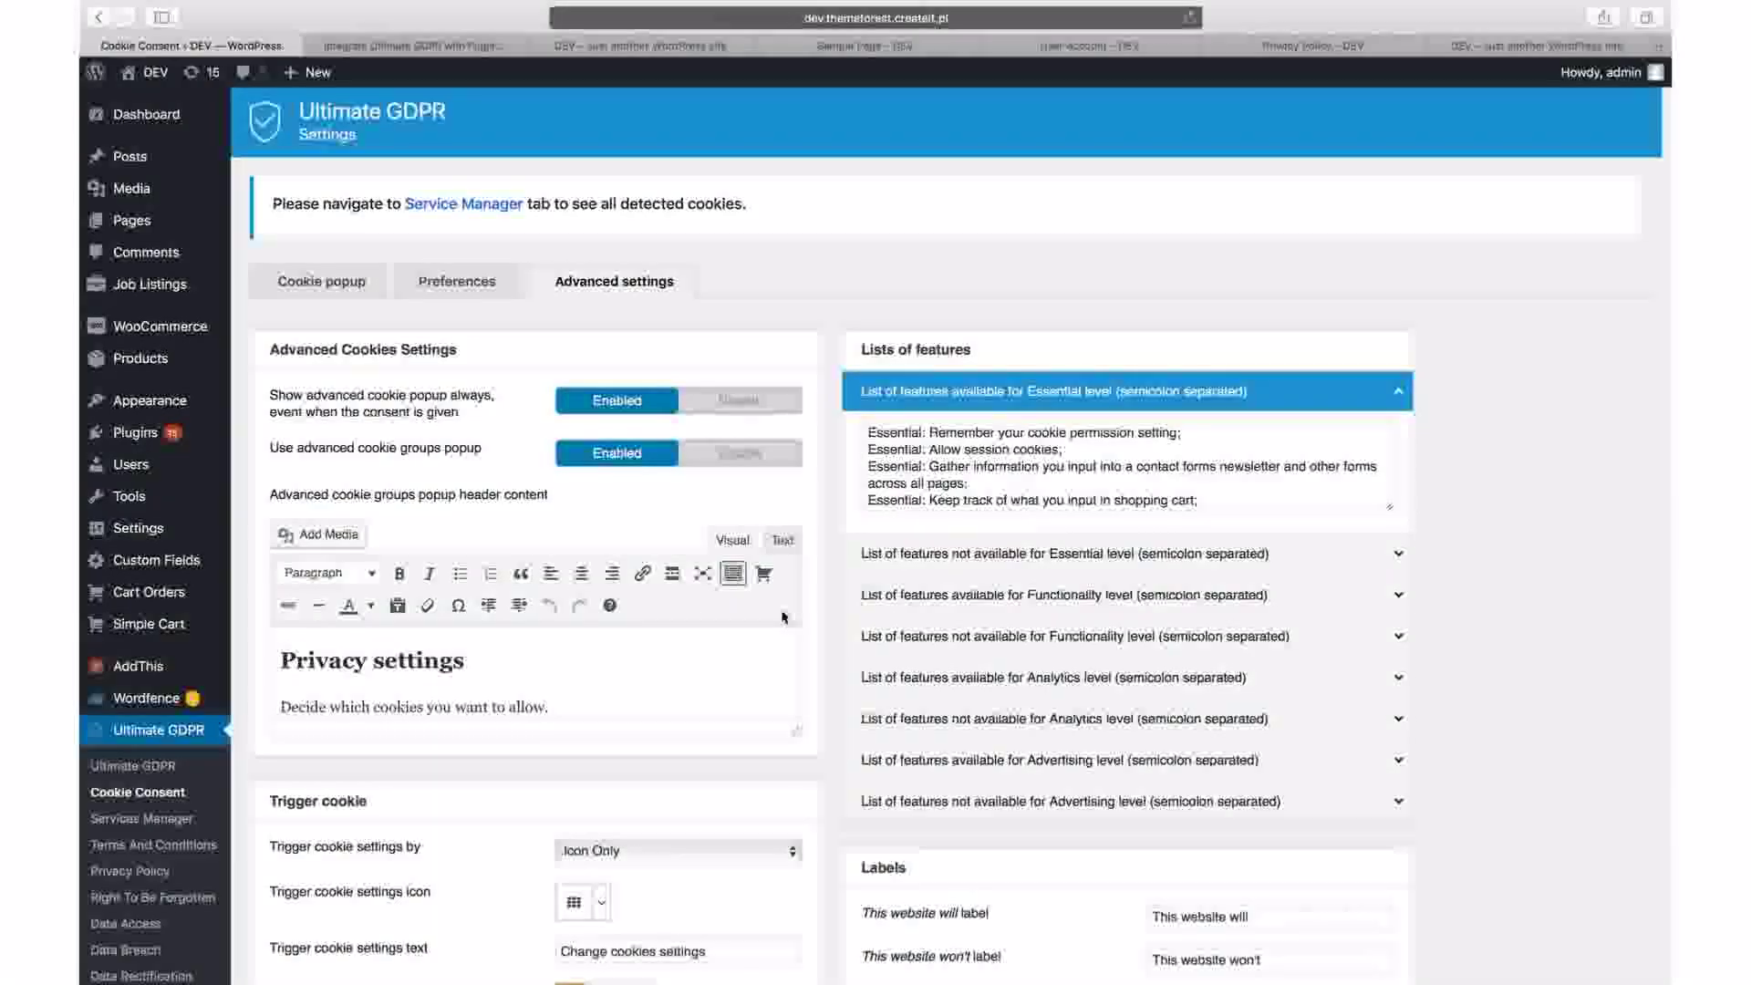
{"action": "left_click", "coordinate": [647, 656]}
{"action": "key", "text": "Down"}
{"action": "key", "text": "Down"}
{"action": "key", "text": "Down"}
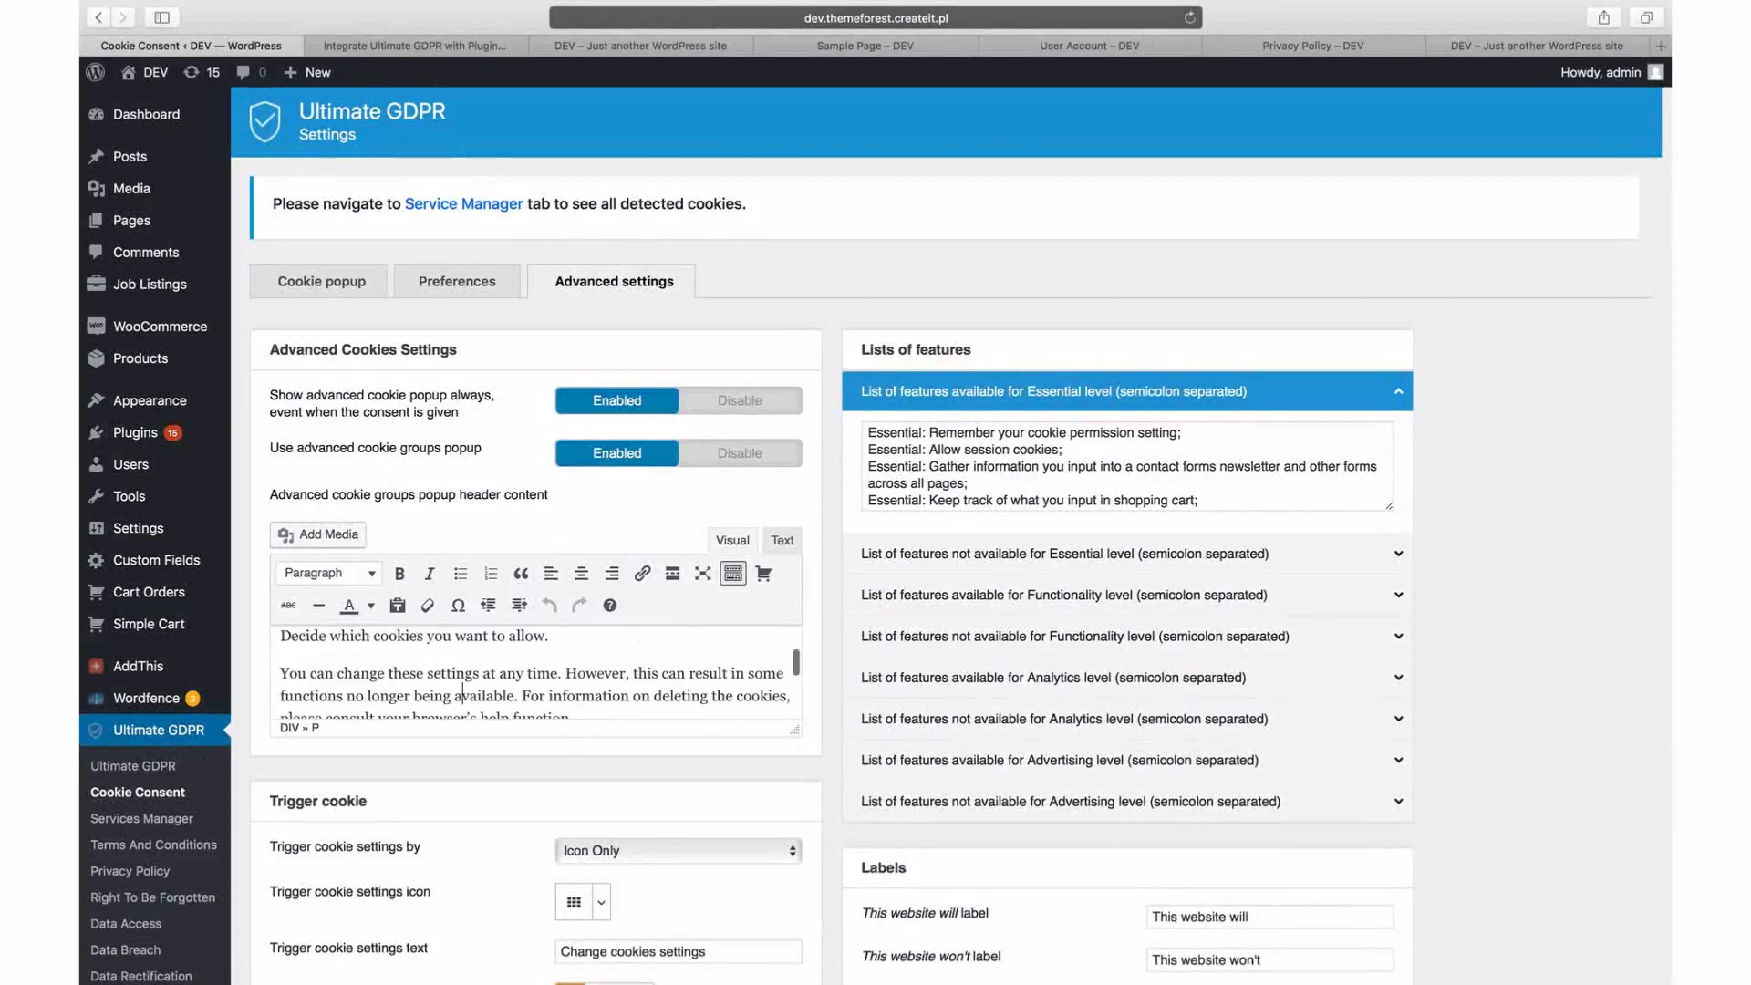
{"action": "left_click", "coordinate": [1316, 675]}
{"action": "scroll", "coordinate": [1355, 691], "scroll_direction": "down", "scroll_amount": 5}
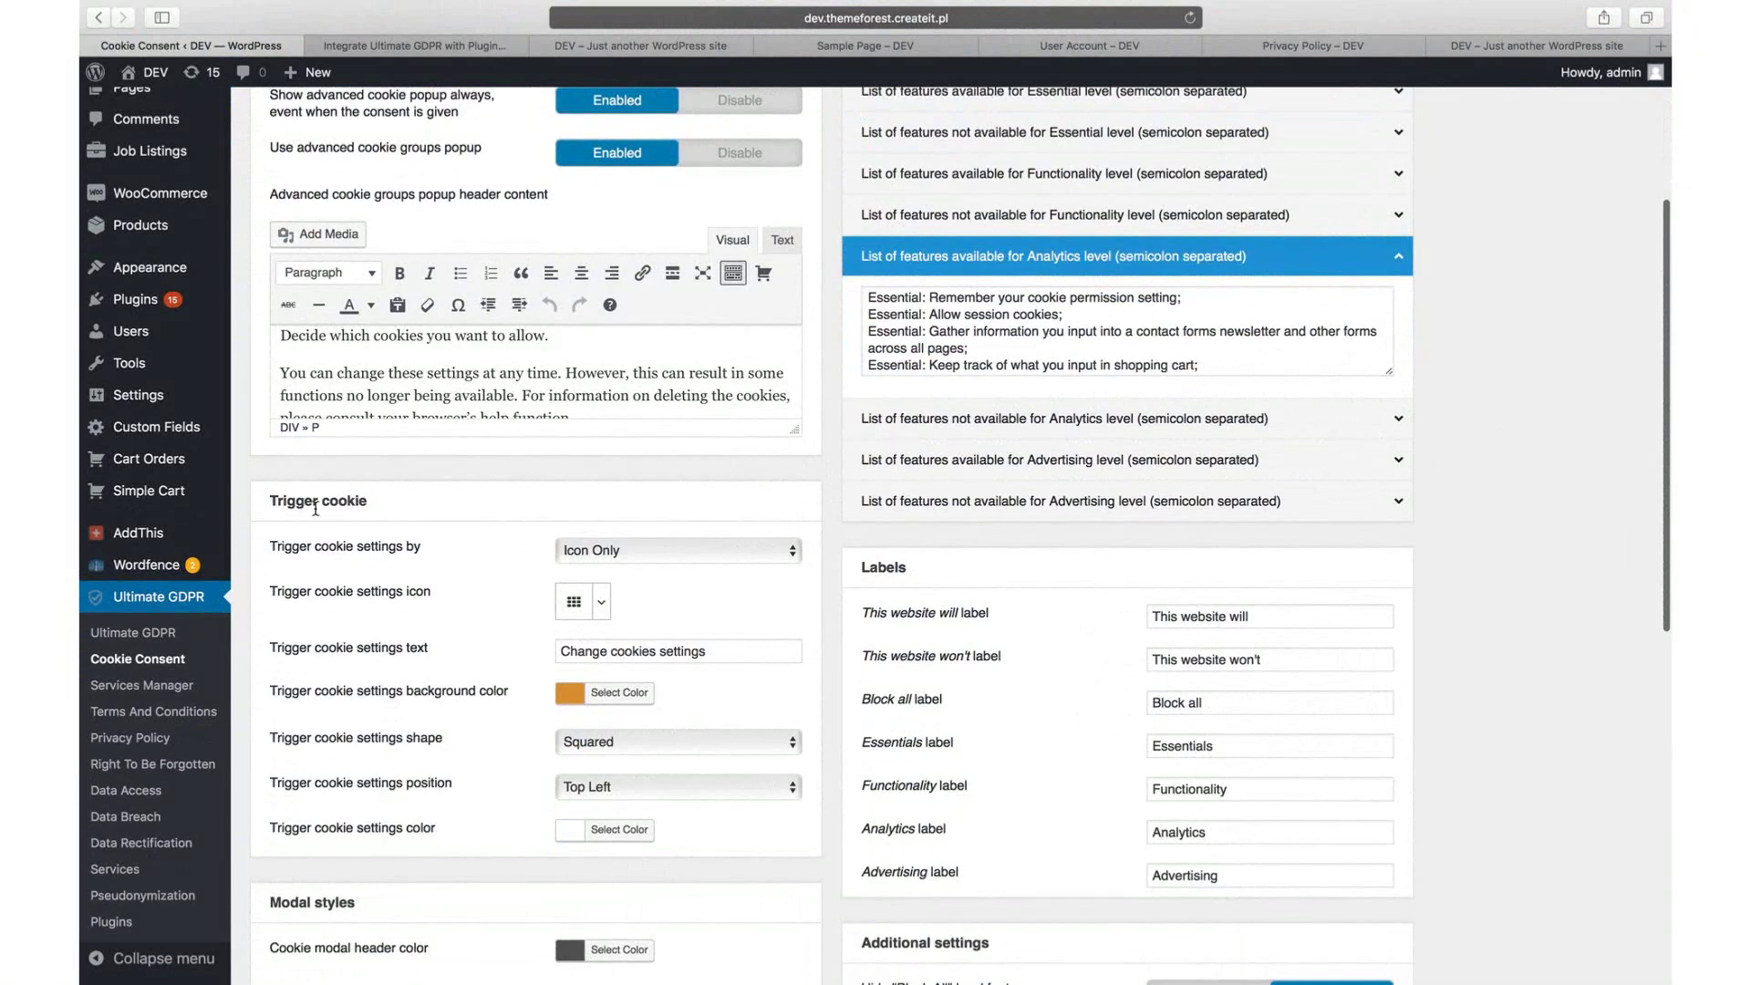
{"action": "scroll", "coordinate": [330, 570], "scroll_direction": "up", "scroll_amount": 2}
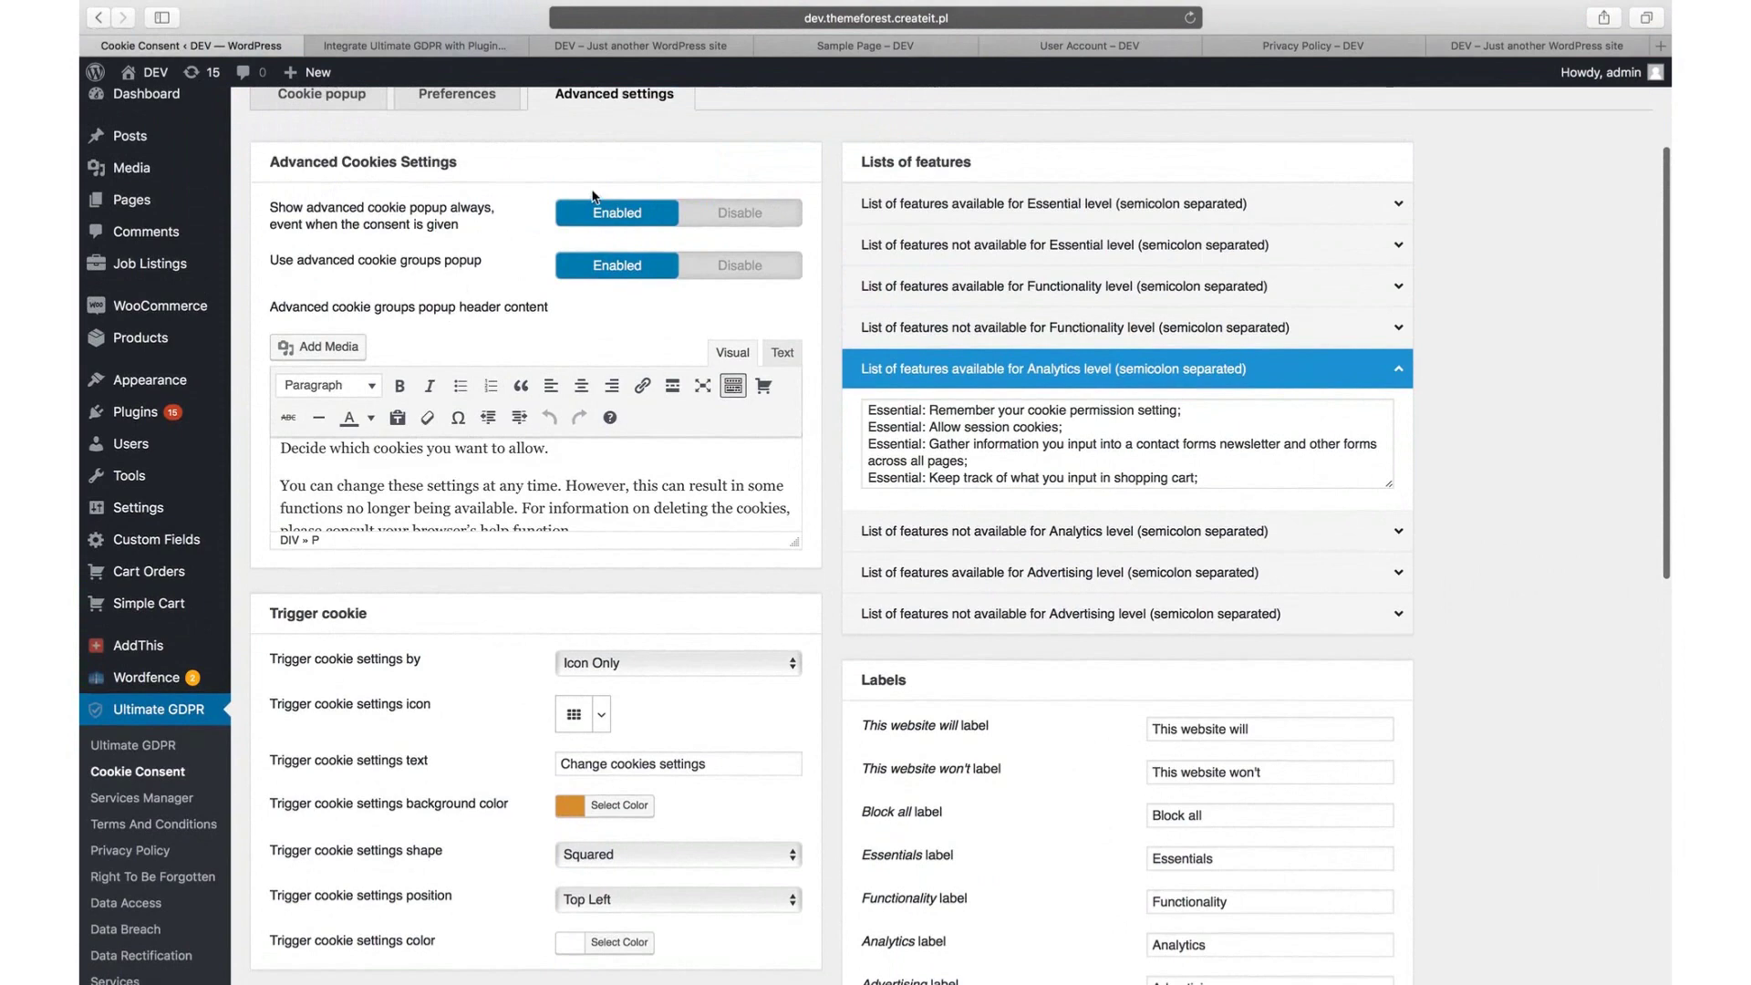
- On the Sample Page, limit cookie consent to Essentials and save the choice
{"action": "left_click", "coordinate": [799, 46]}
{"action": "left_click", "coordinate": [1269, 930]}
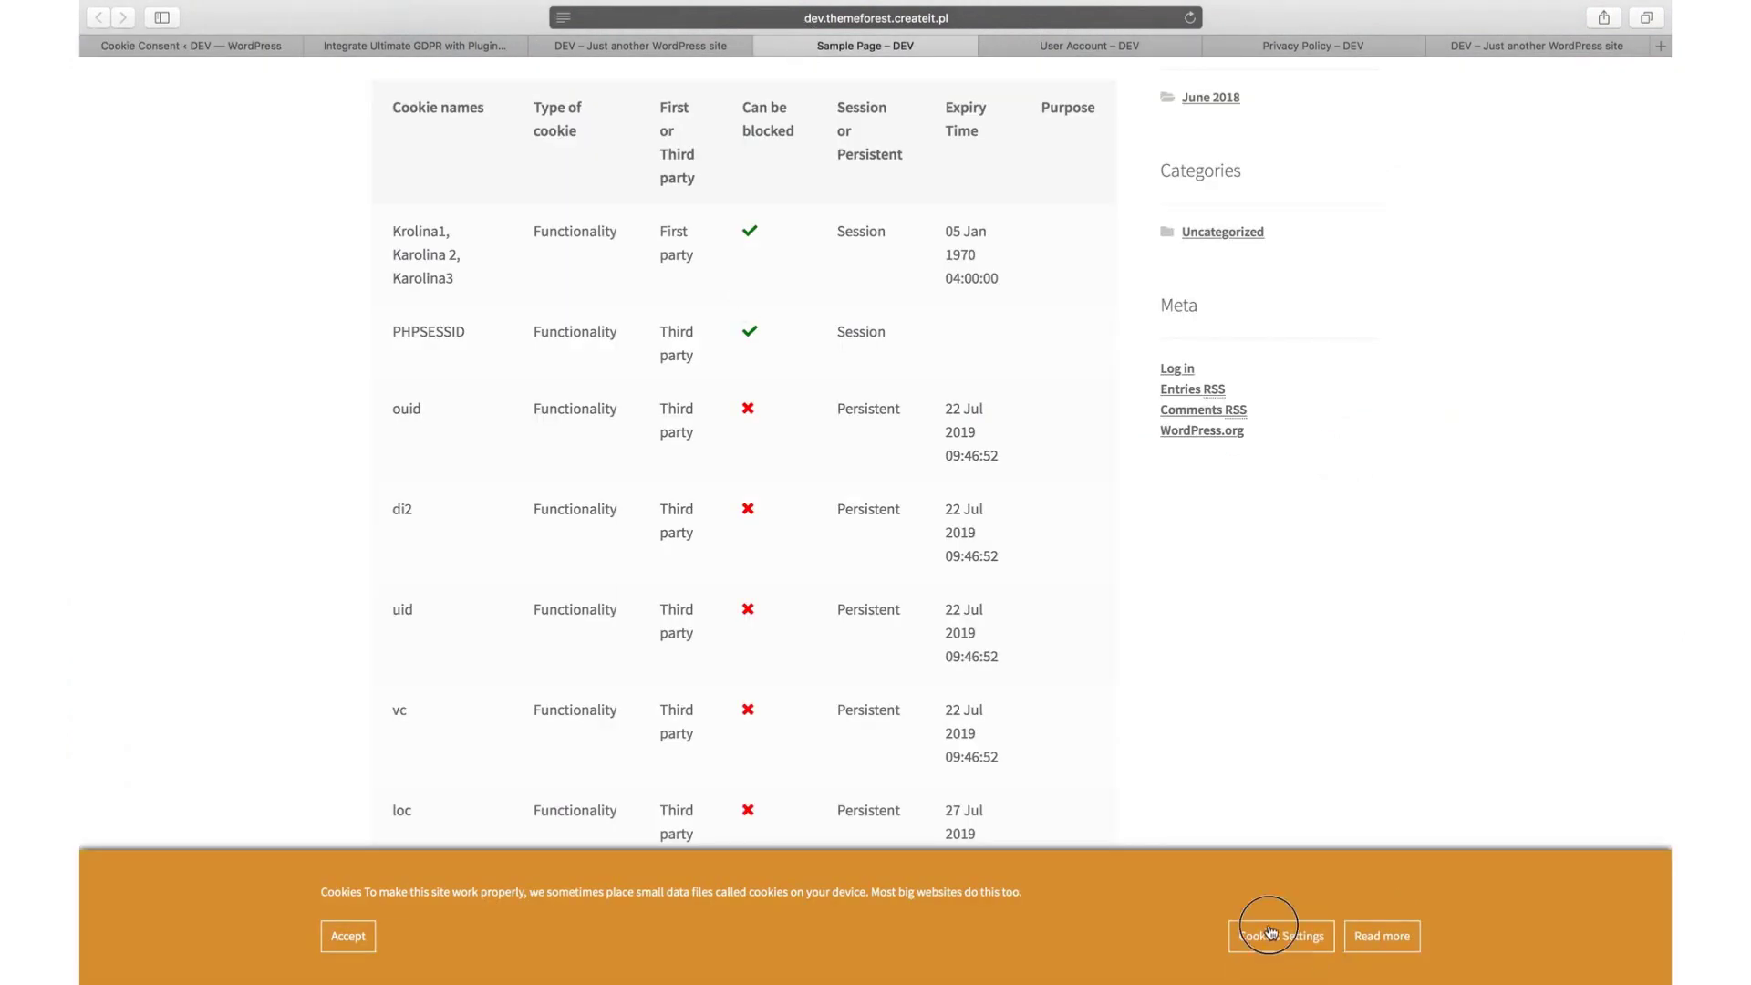
{"action": "left_click", "coordinate": [722, 589]}
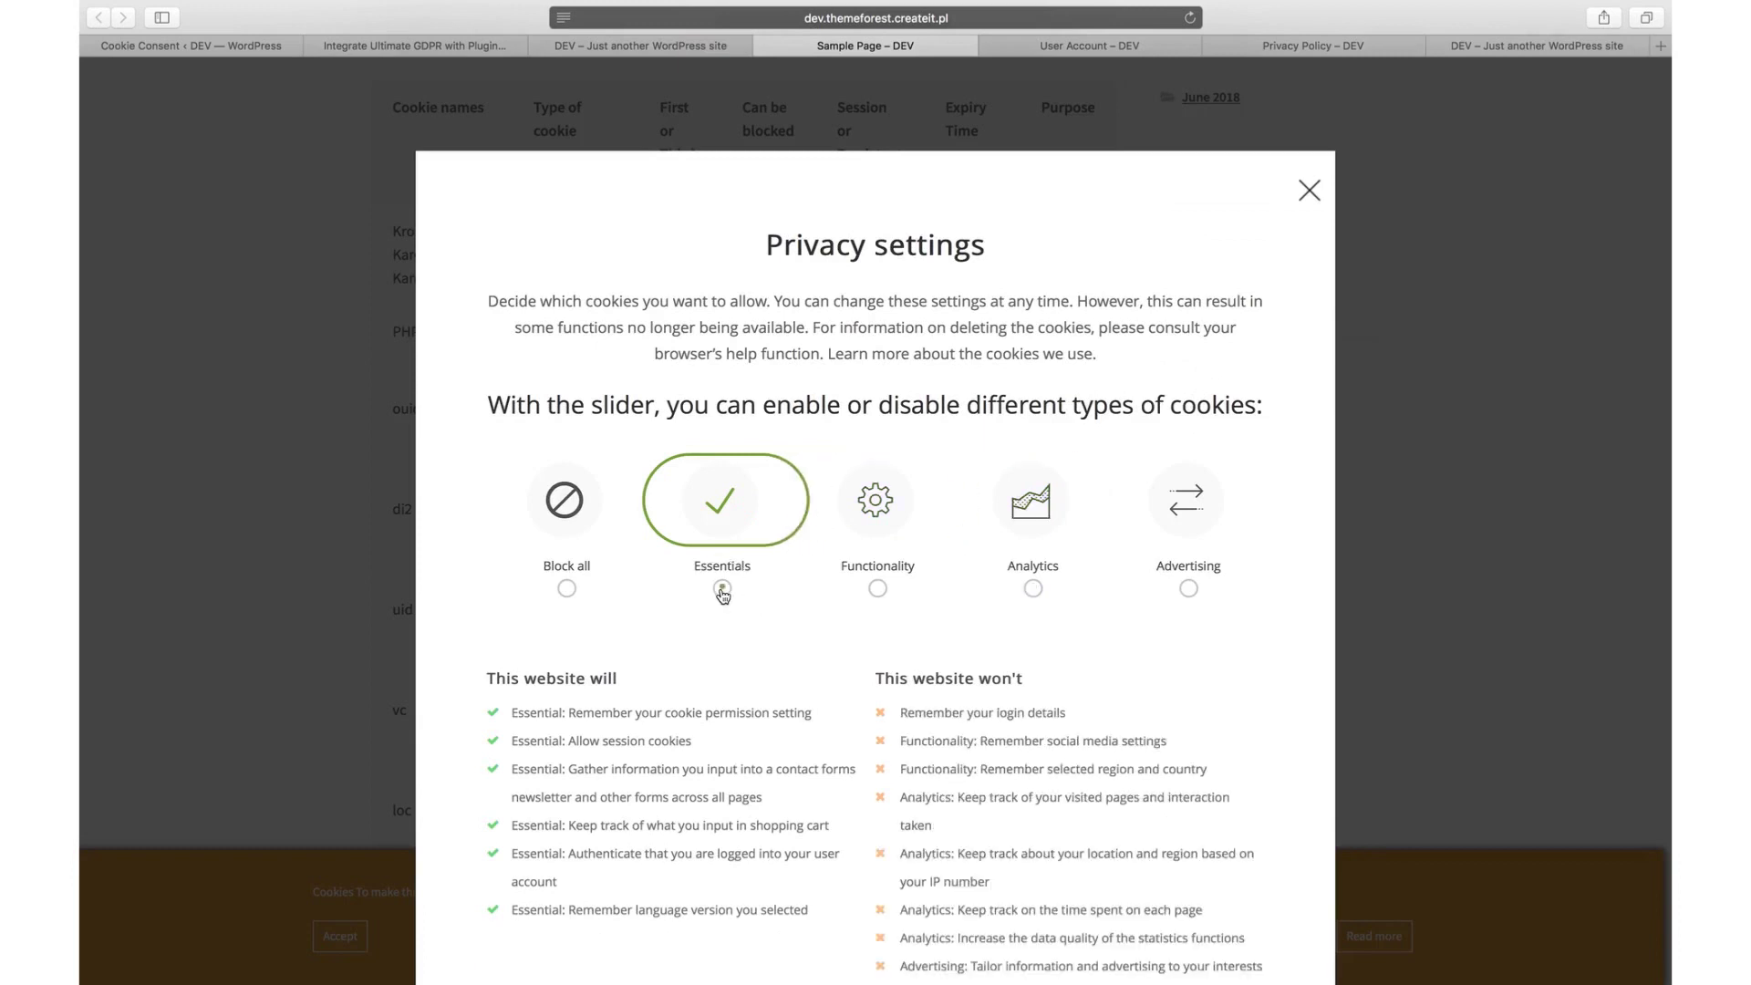
{"action": "scroll", "coordinate": [821, 730], "scroll_direction": "down", "scroll_amount": 4}
{"action": "left_click", "coordinate": [937, 948]}
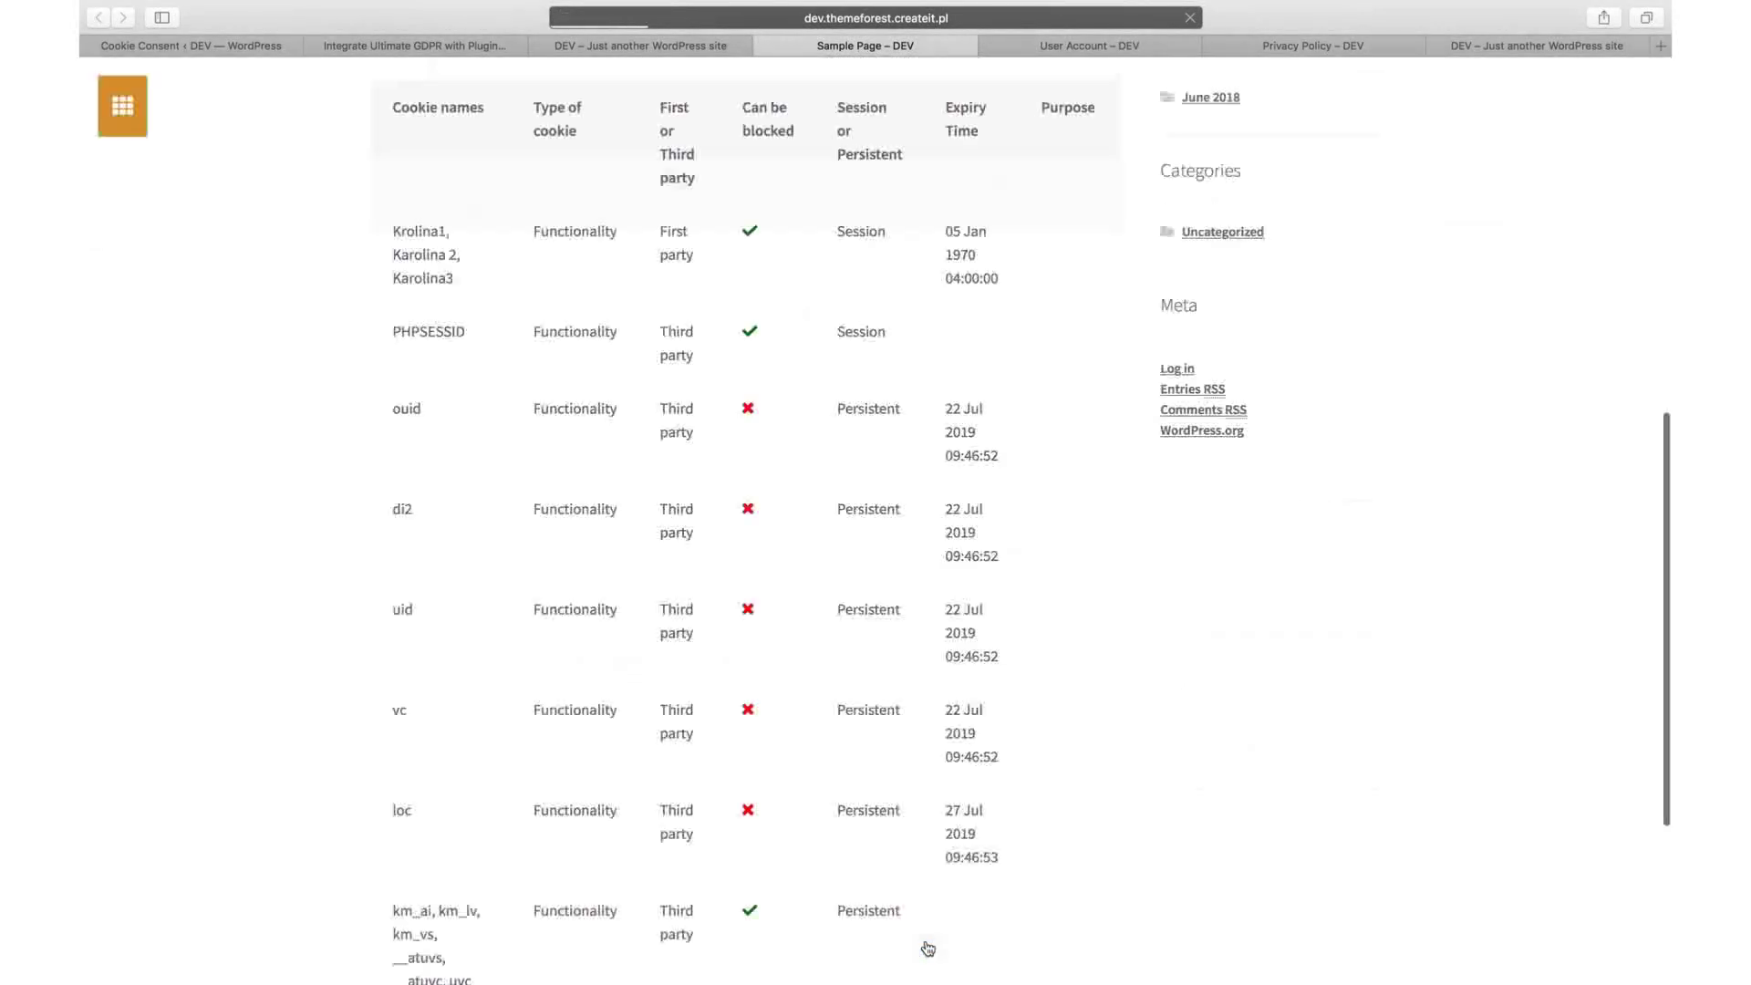
{"action": "left_click", "coordinate": [124, 130]}
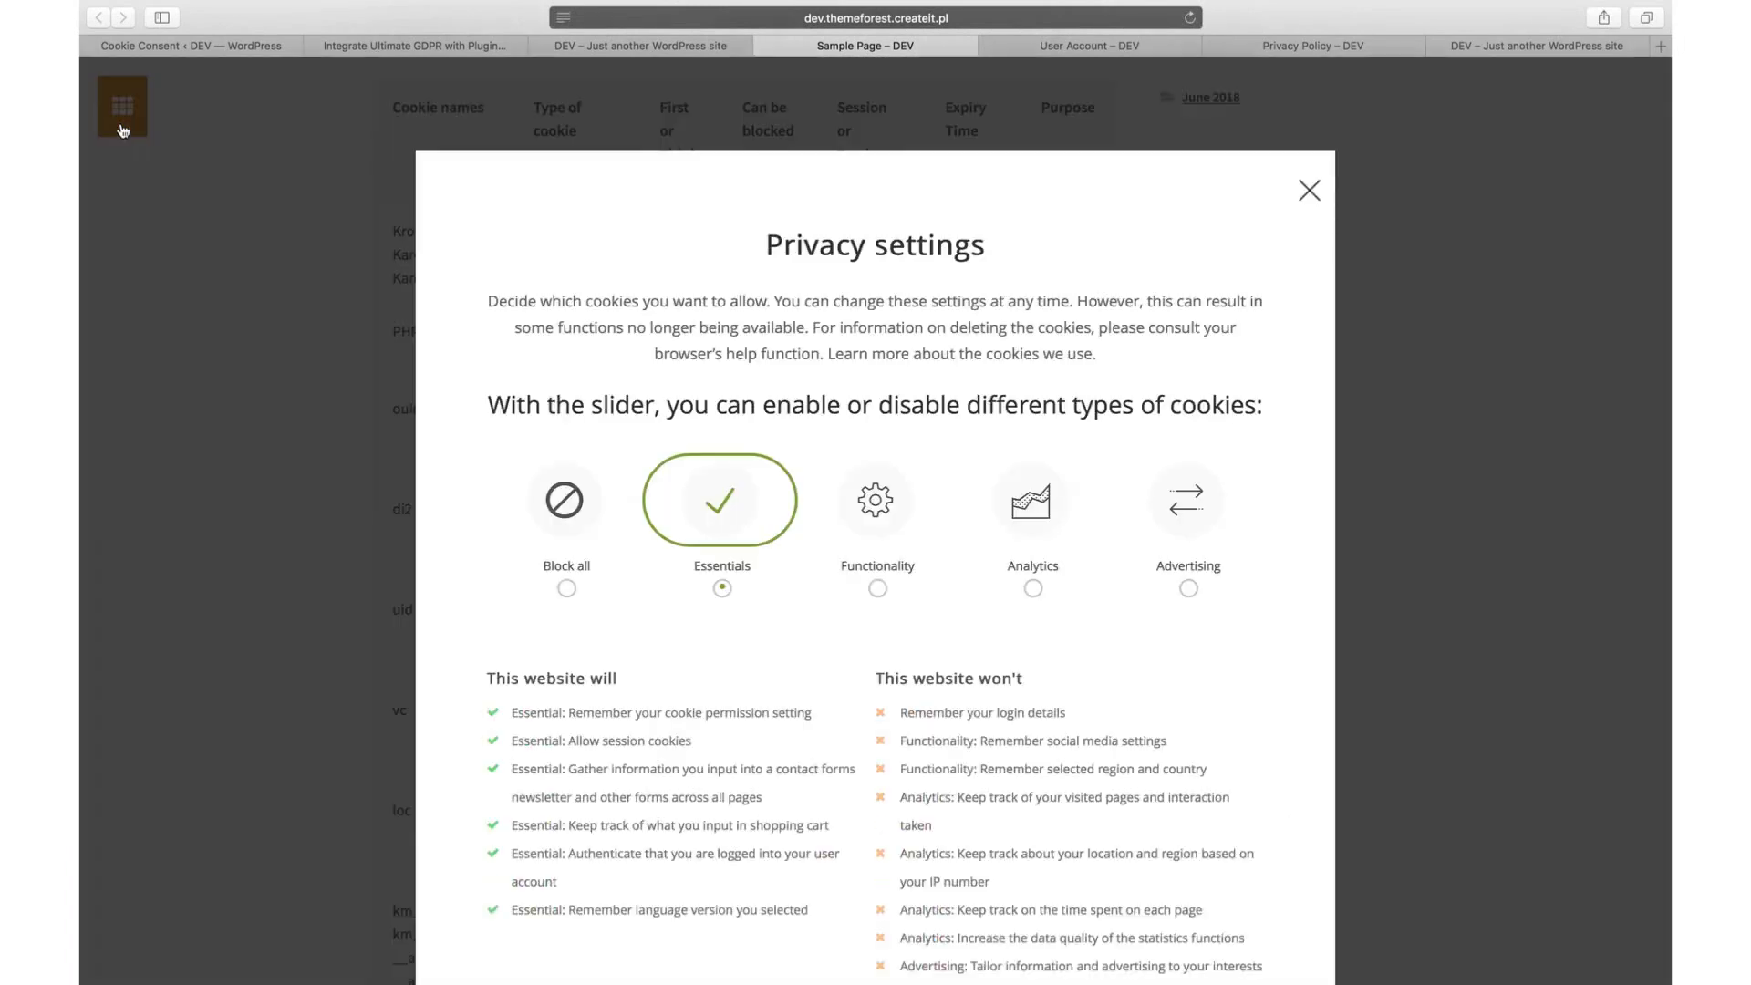
{"action": "left_click", "coordinate": [236, 46]}
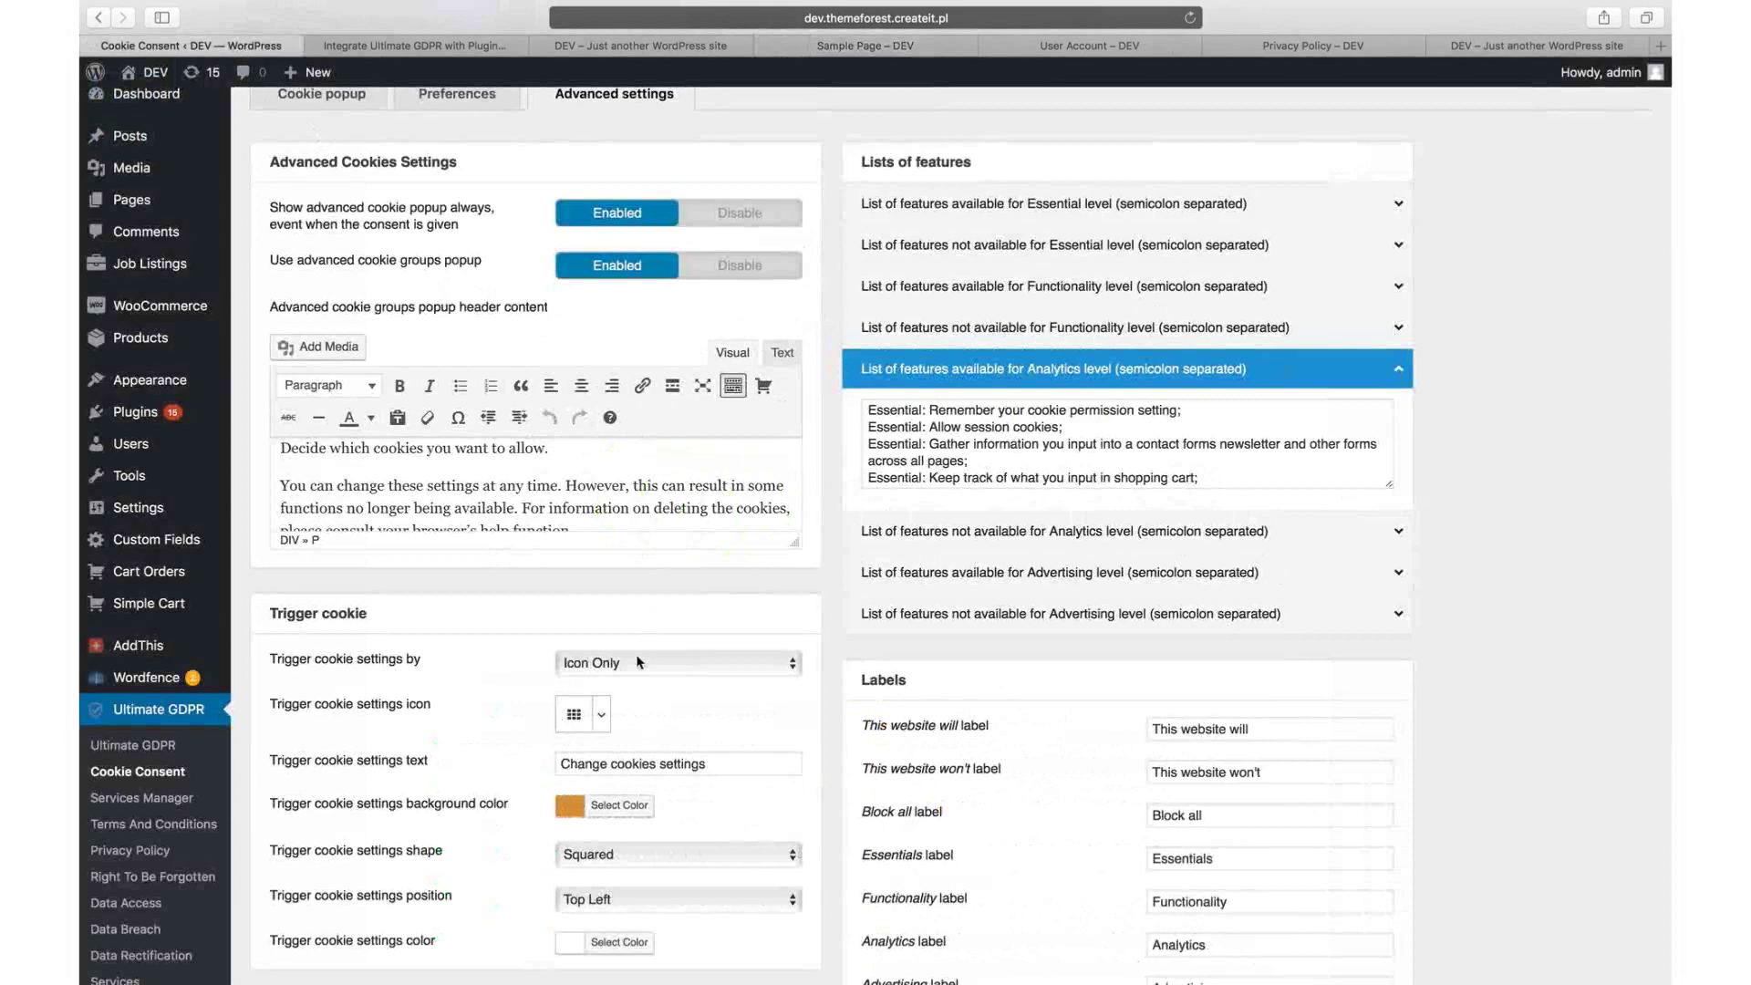
- Set 'Trigger cookie settings by' to Text Only
{"action": "scroll", "coordinate": [539, 627], "scroll_direction": "down", "scroll_amount": 3}
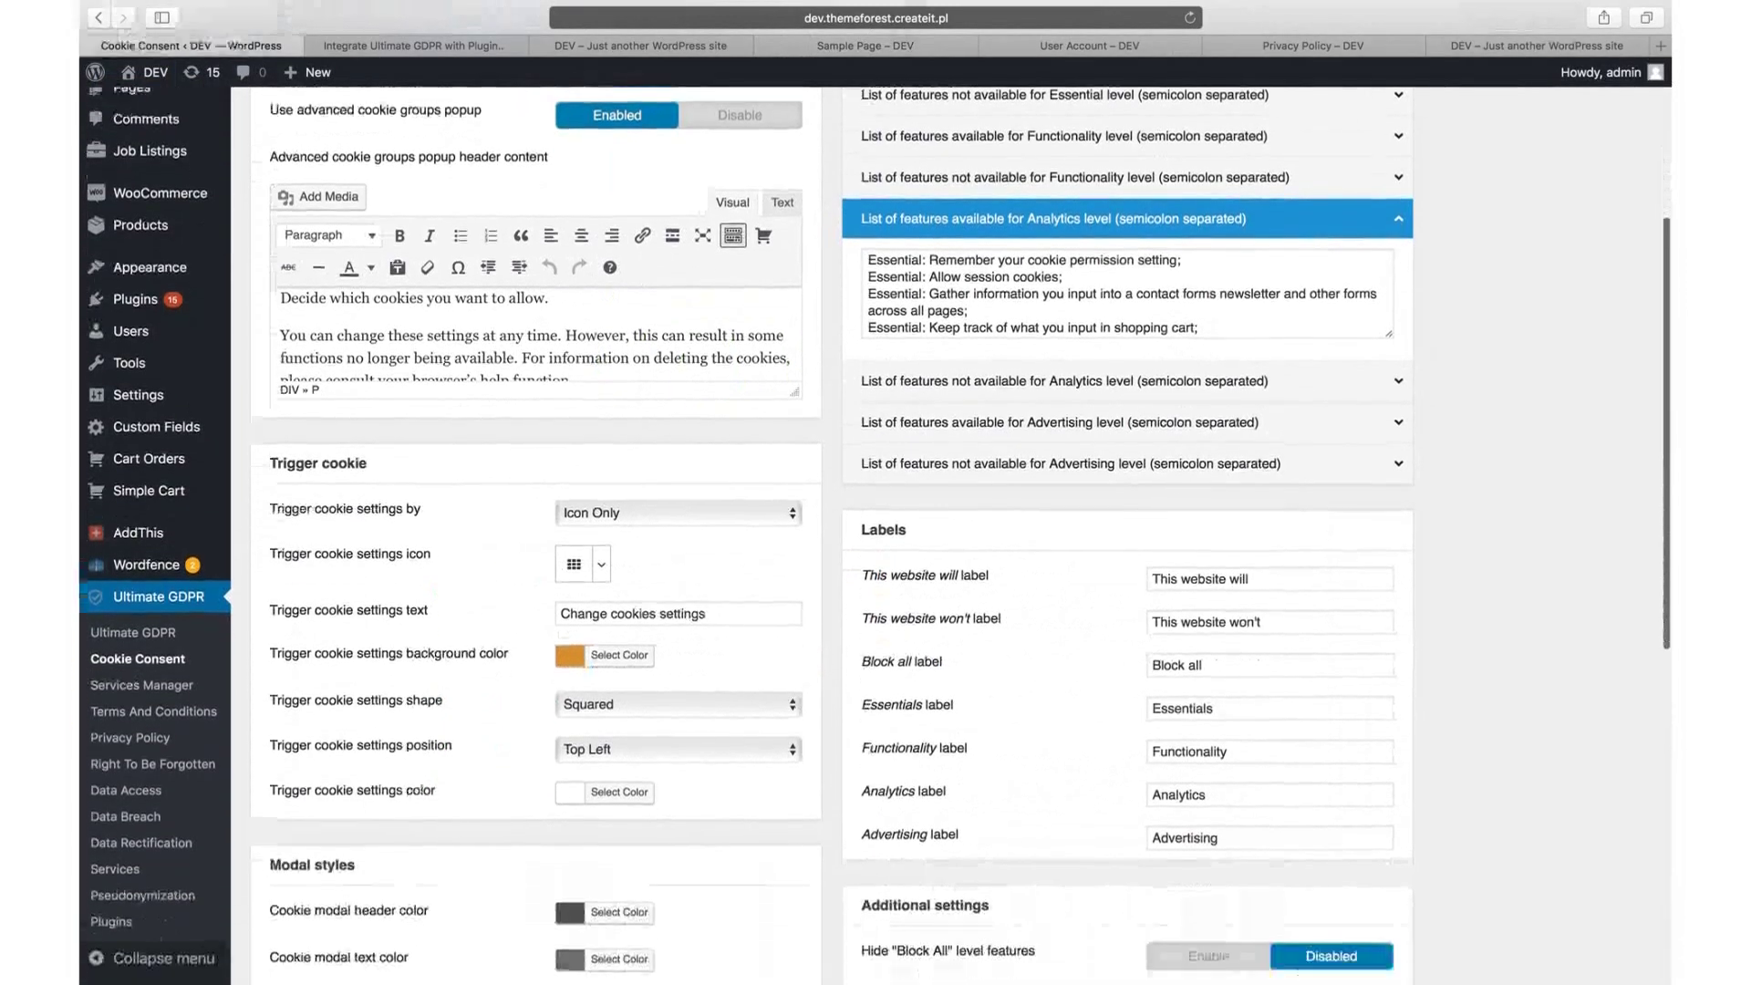
{"action": "left_click", "coordinate": [631, 508]}
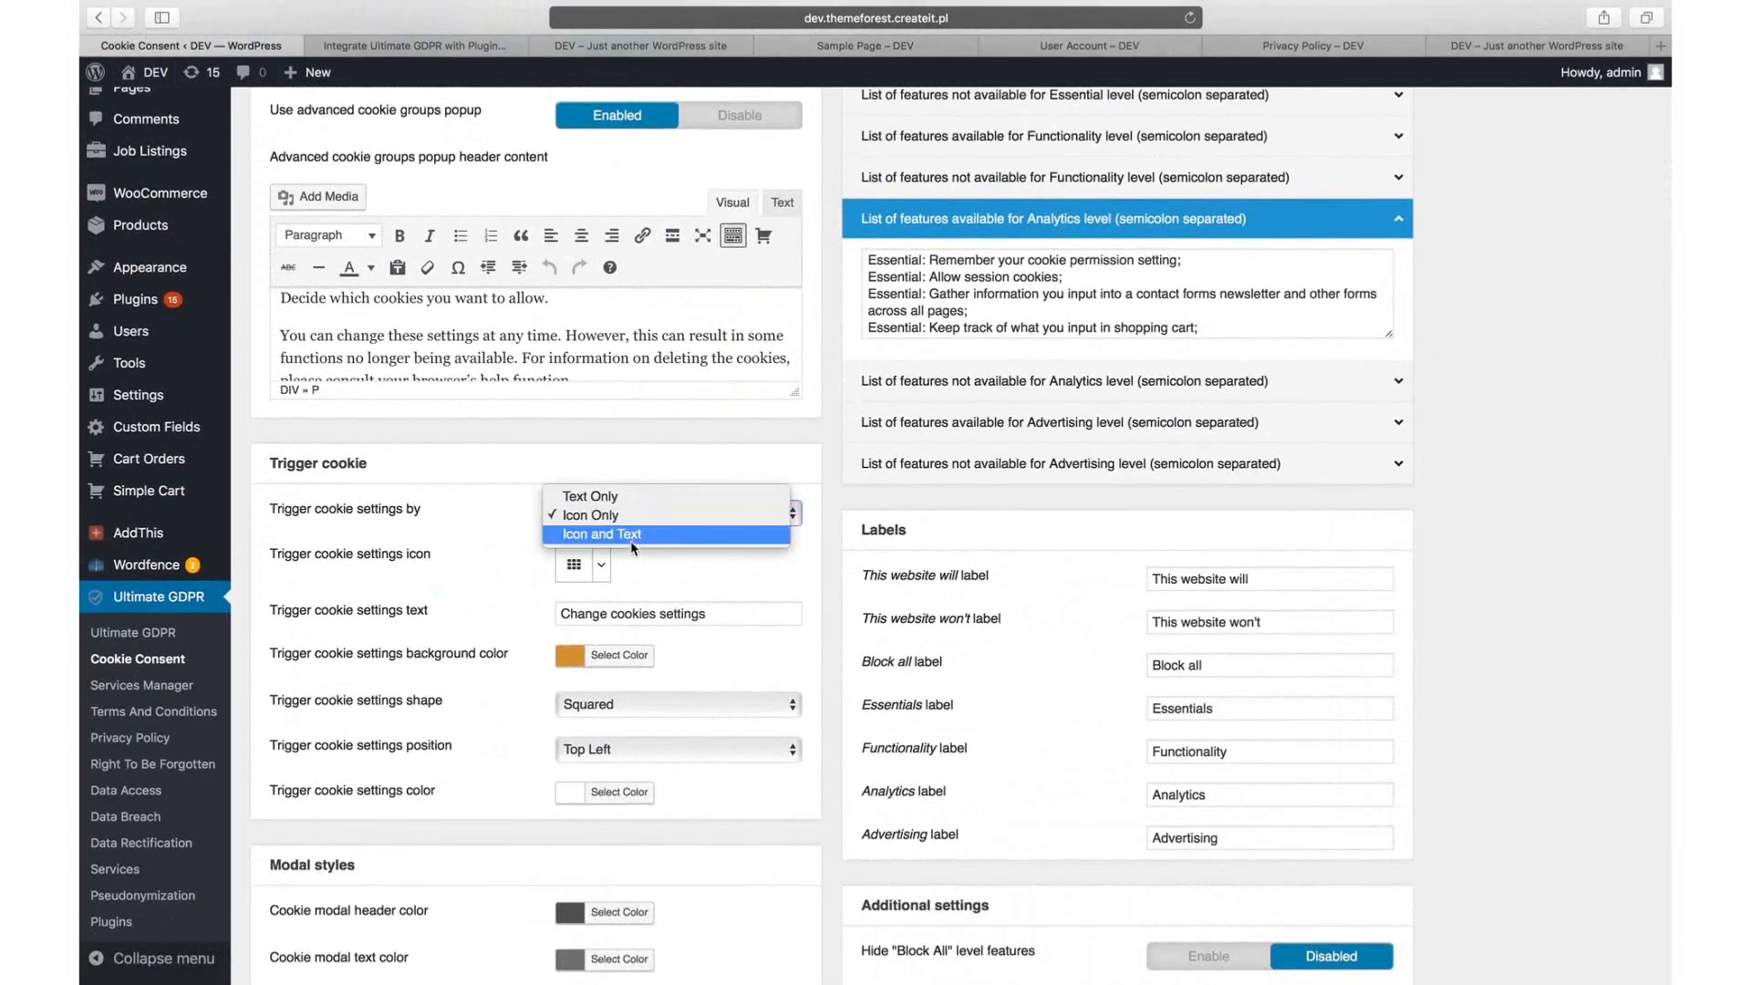
{"action": "left_click", "coordinate": [631, 538]}
{"action": "left_click", "coordinate": [630, 512]}
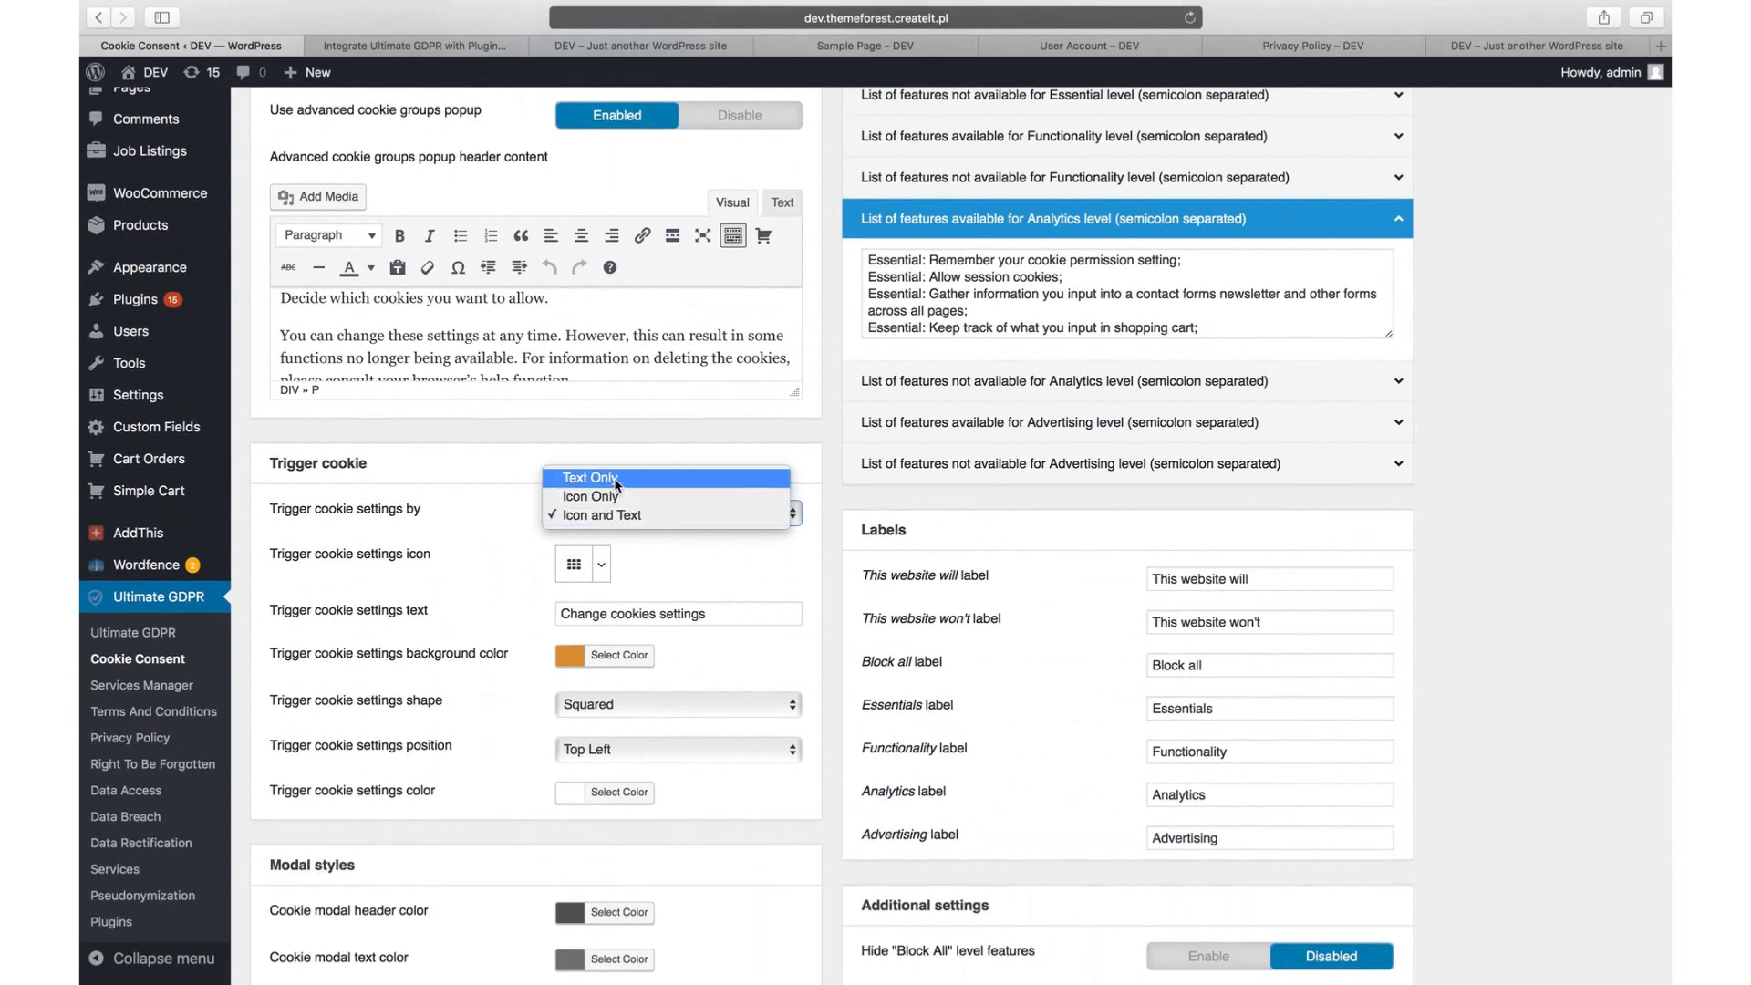
{"action": "left_click", "coordinate": [618, 484]}
- Enable hiding Essential-level features, leaving Block All features shown
{"action": "scroll", "coordinate": [698, 577], "scroll_direction": "down", "scroll_amount": 5}
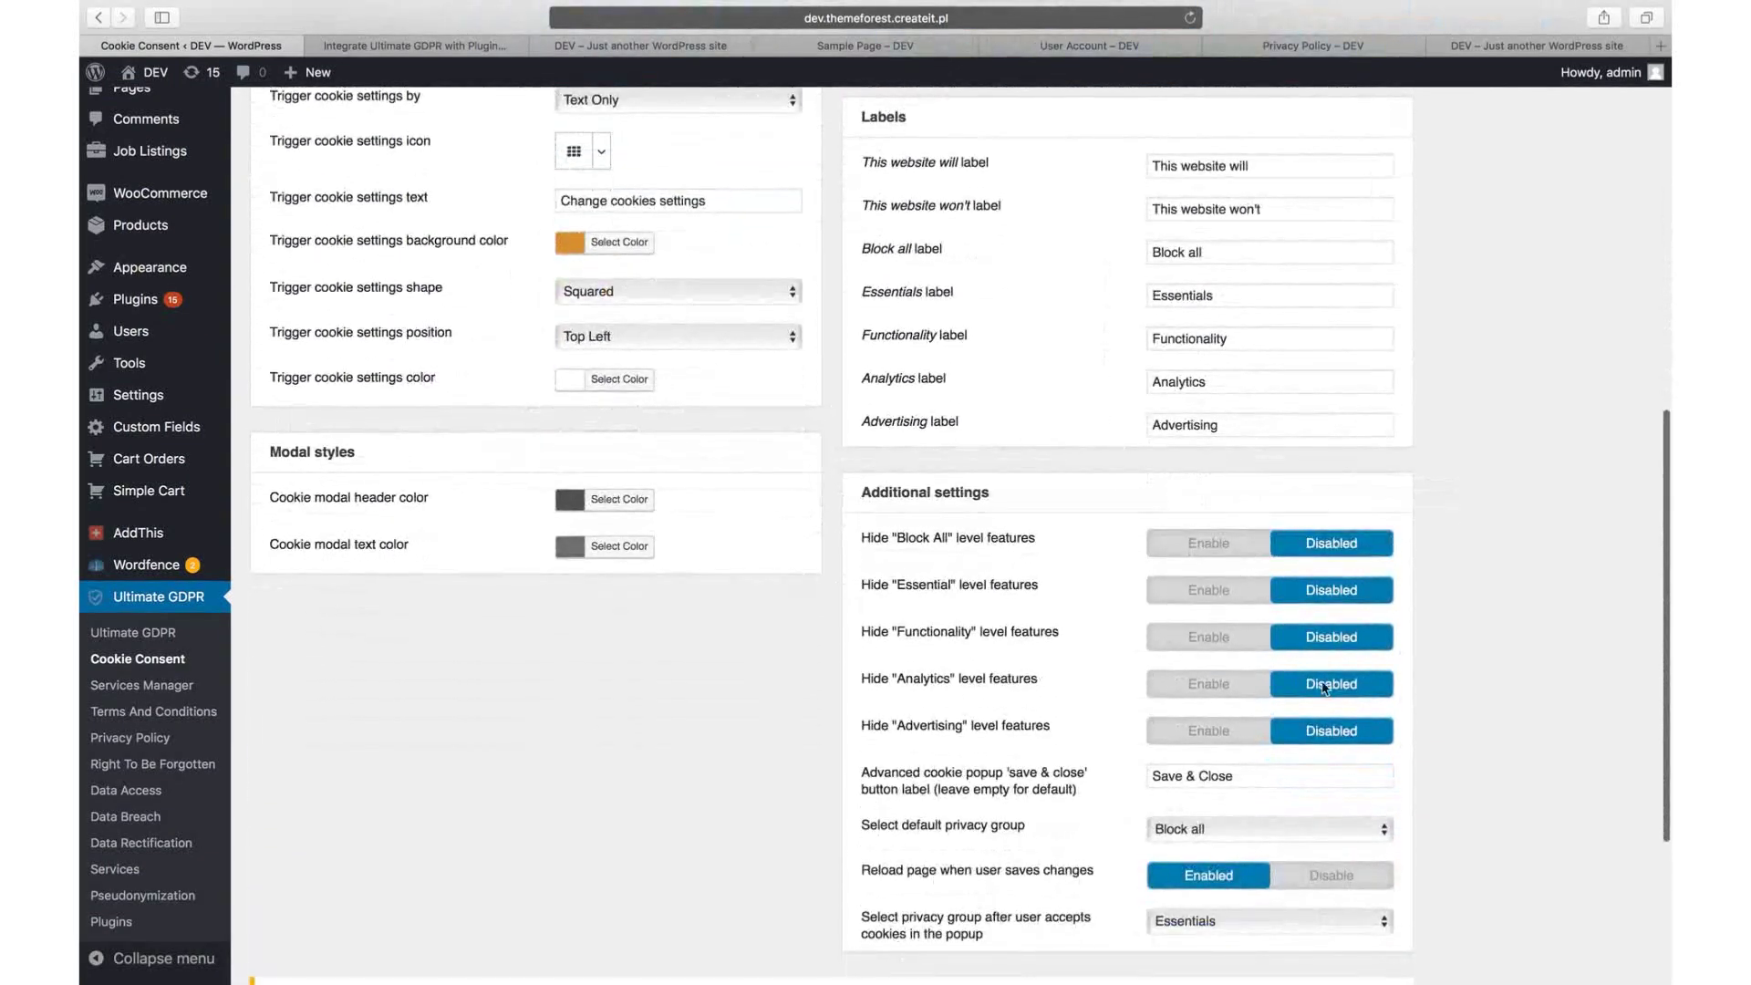
{"action": "left_click", "coordinate": [1209, 545]}
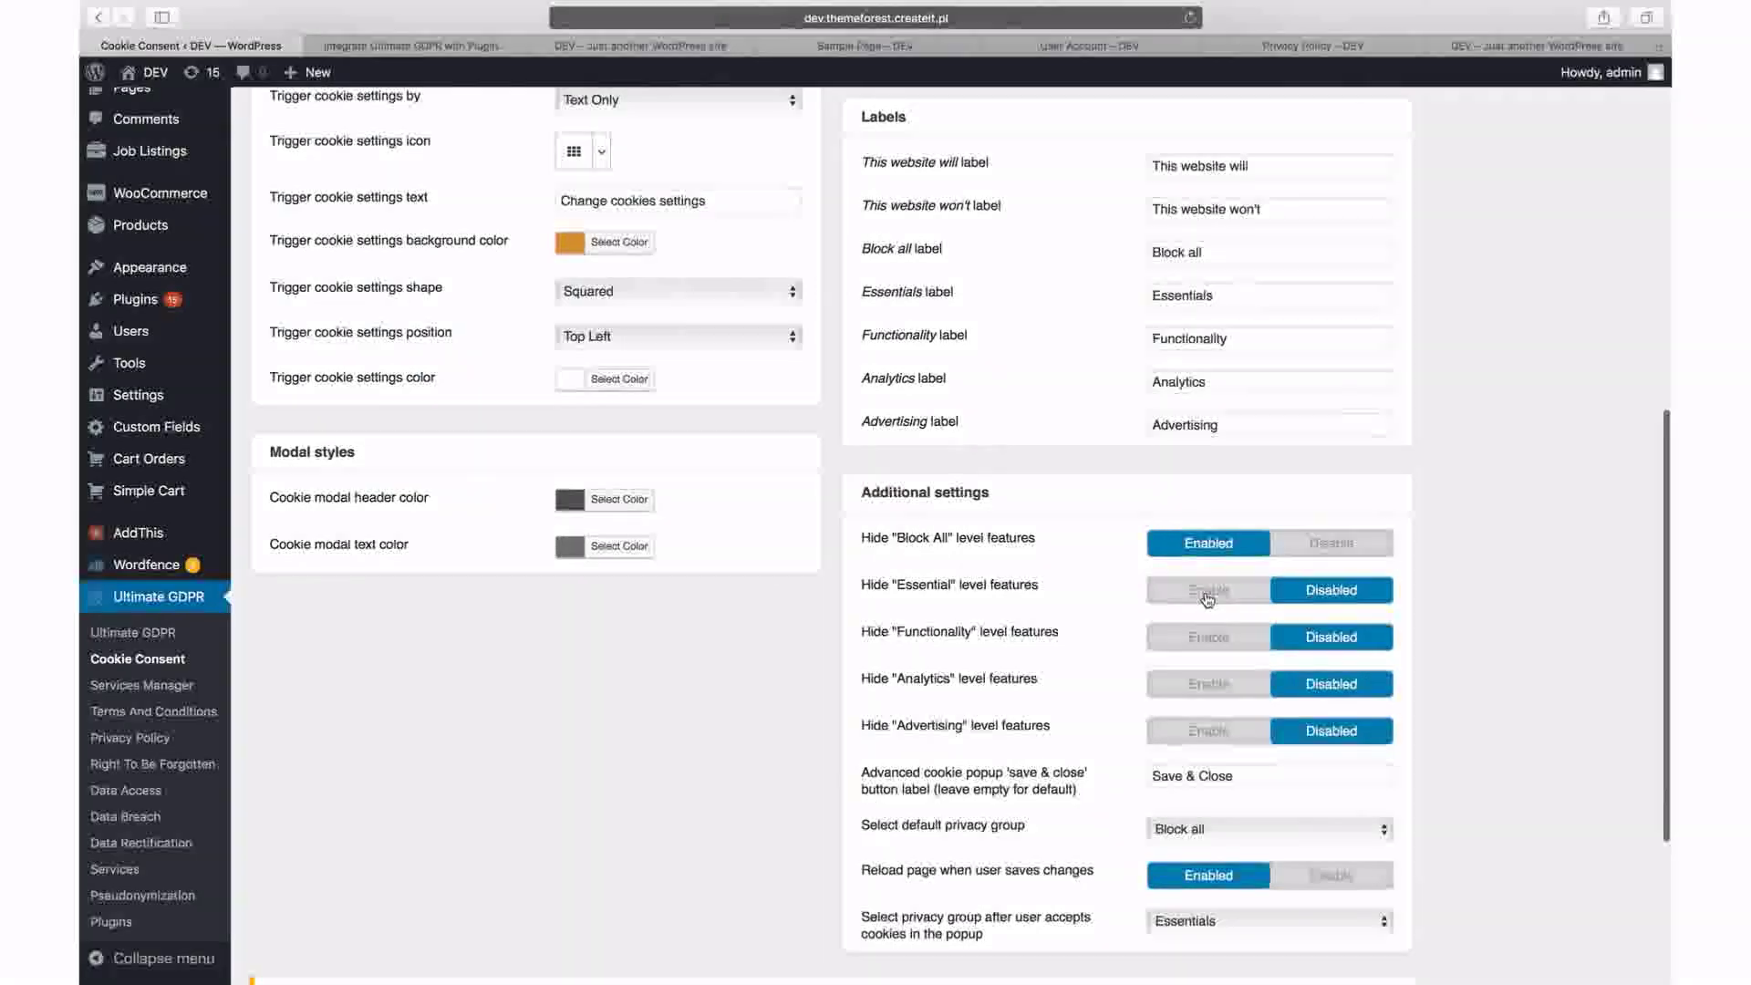
{"action": "left_click", "coordinate": [1208, 591]}
{"action": "left_click", "coordinate": [1319, 545]}
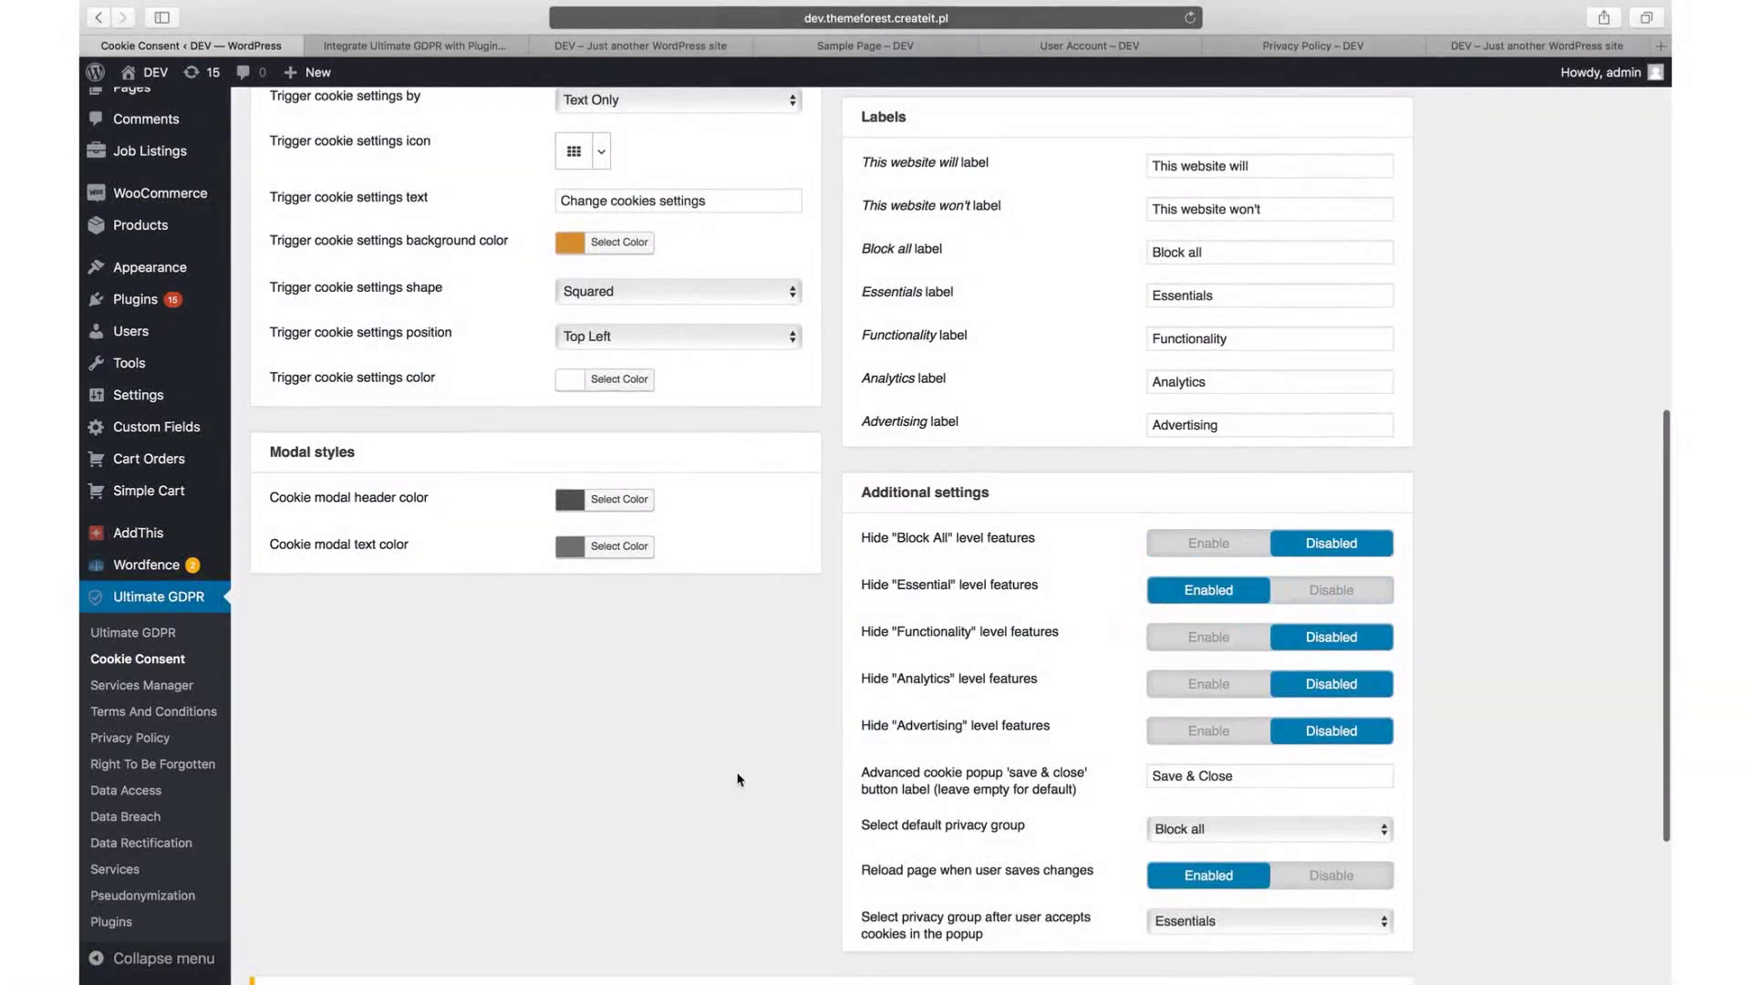
- Open the detected Addthis service for editing and look at its script names
{"action": "left_click", "coordinate": [110, 691]}
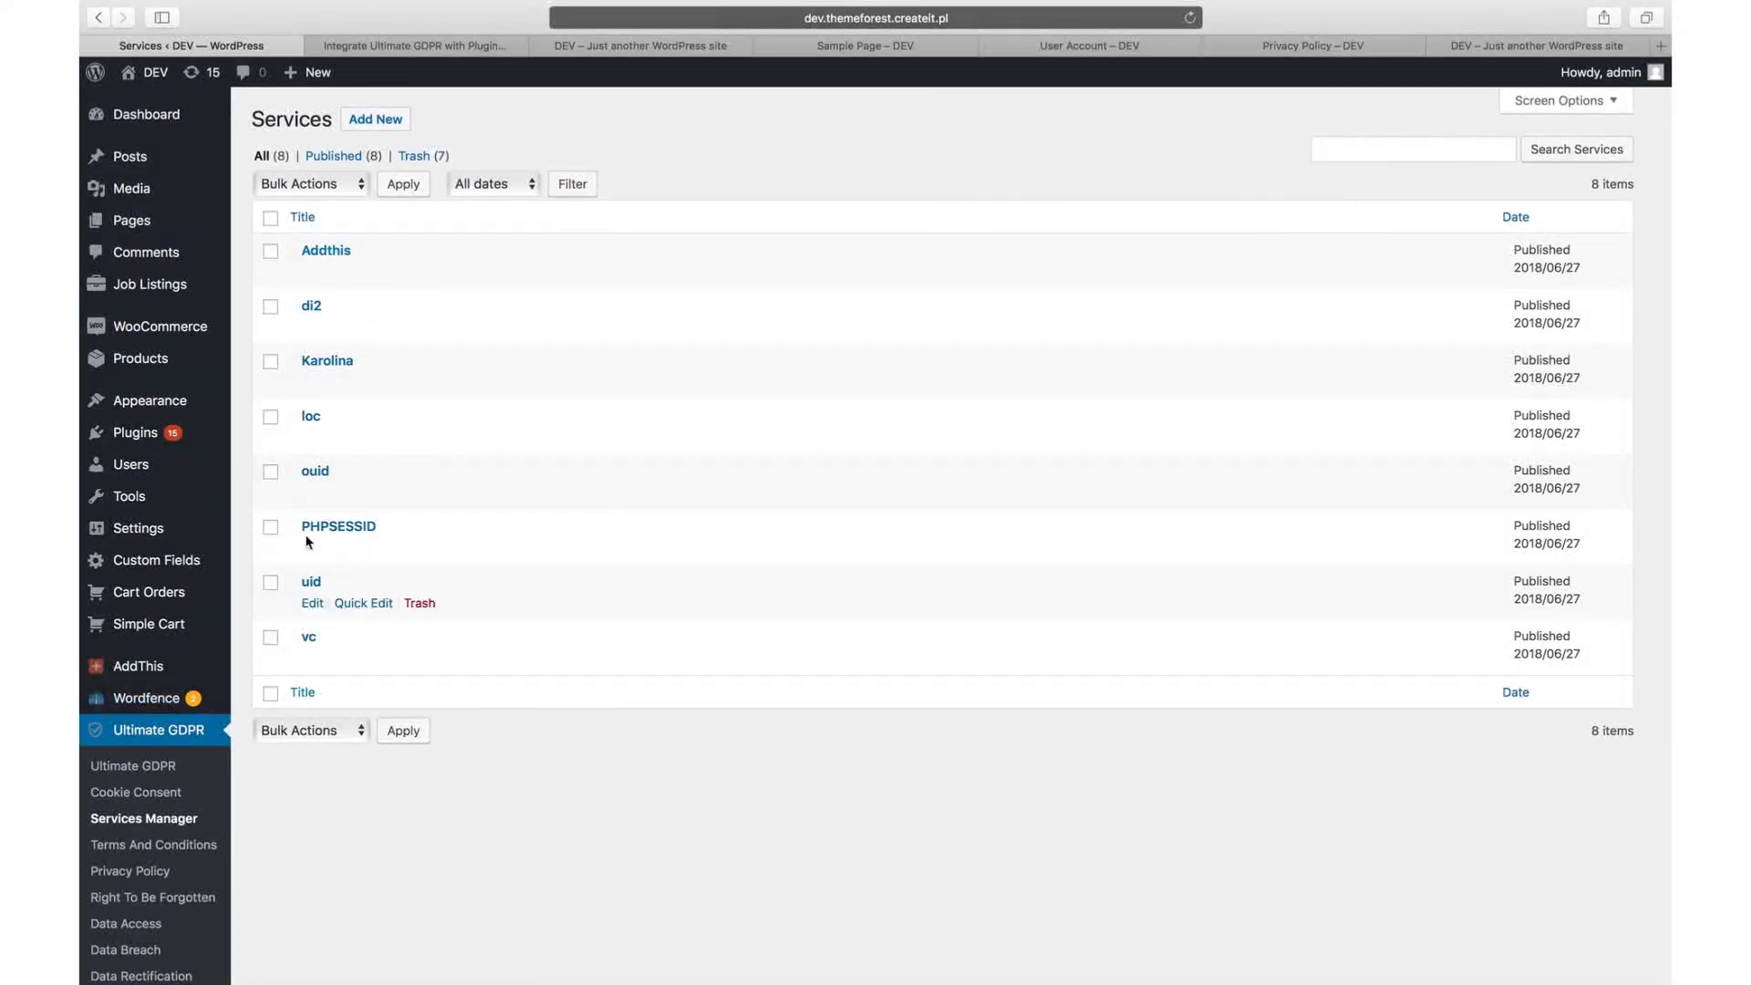
{"action": "left_click", "coordinate": [312, 274]}
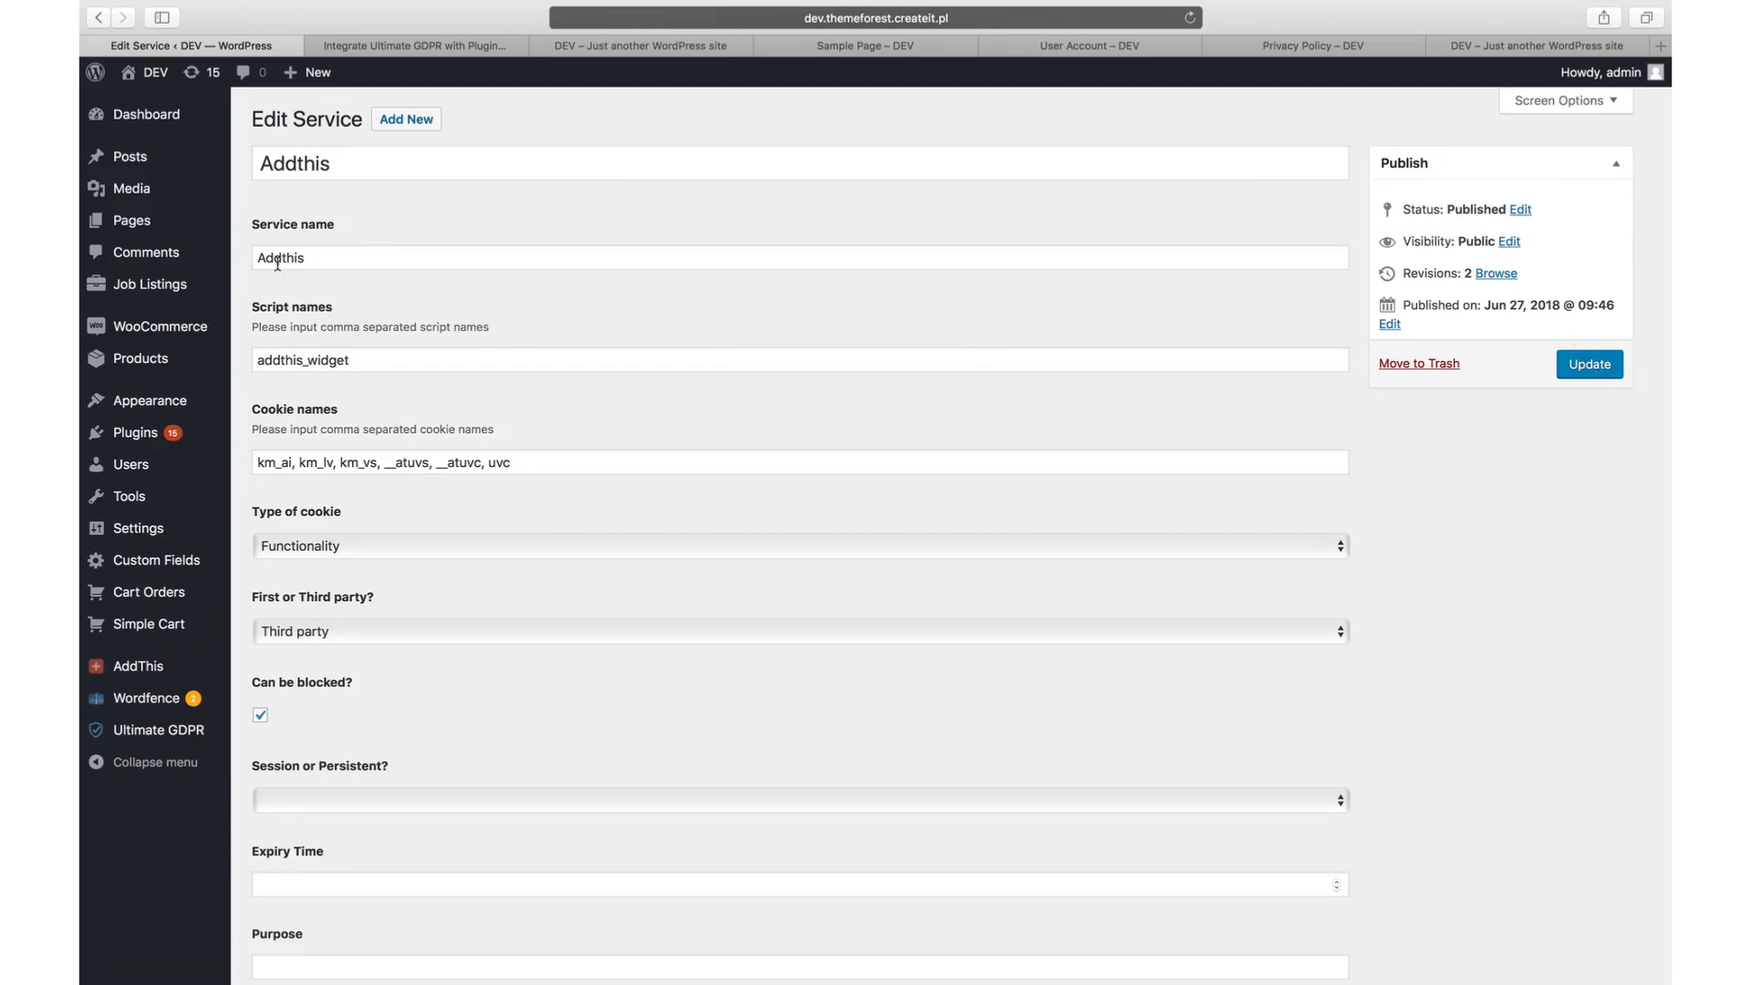
{"action": "left_click", "coordinate": [382, 362]}
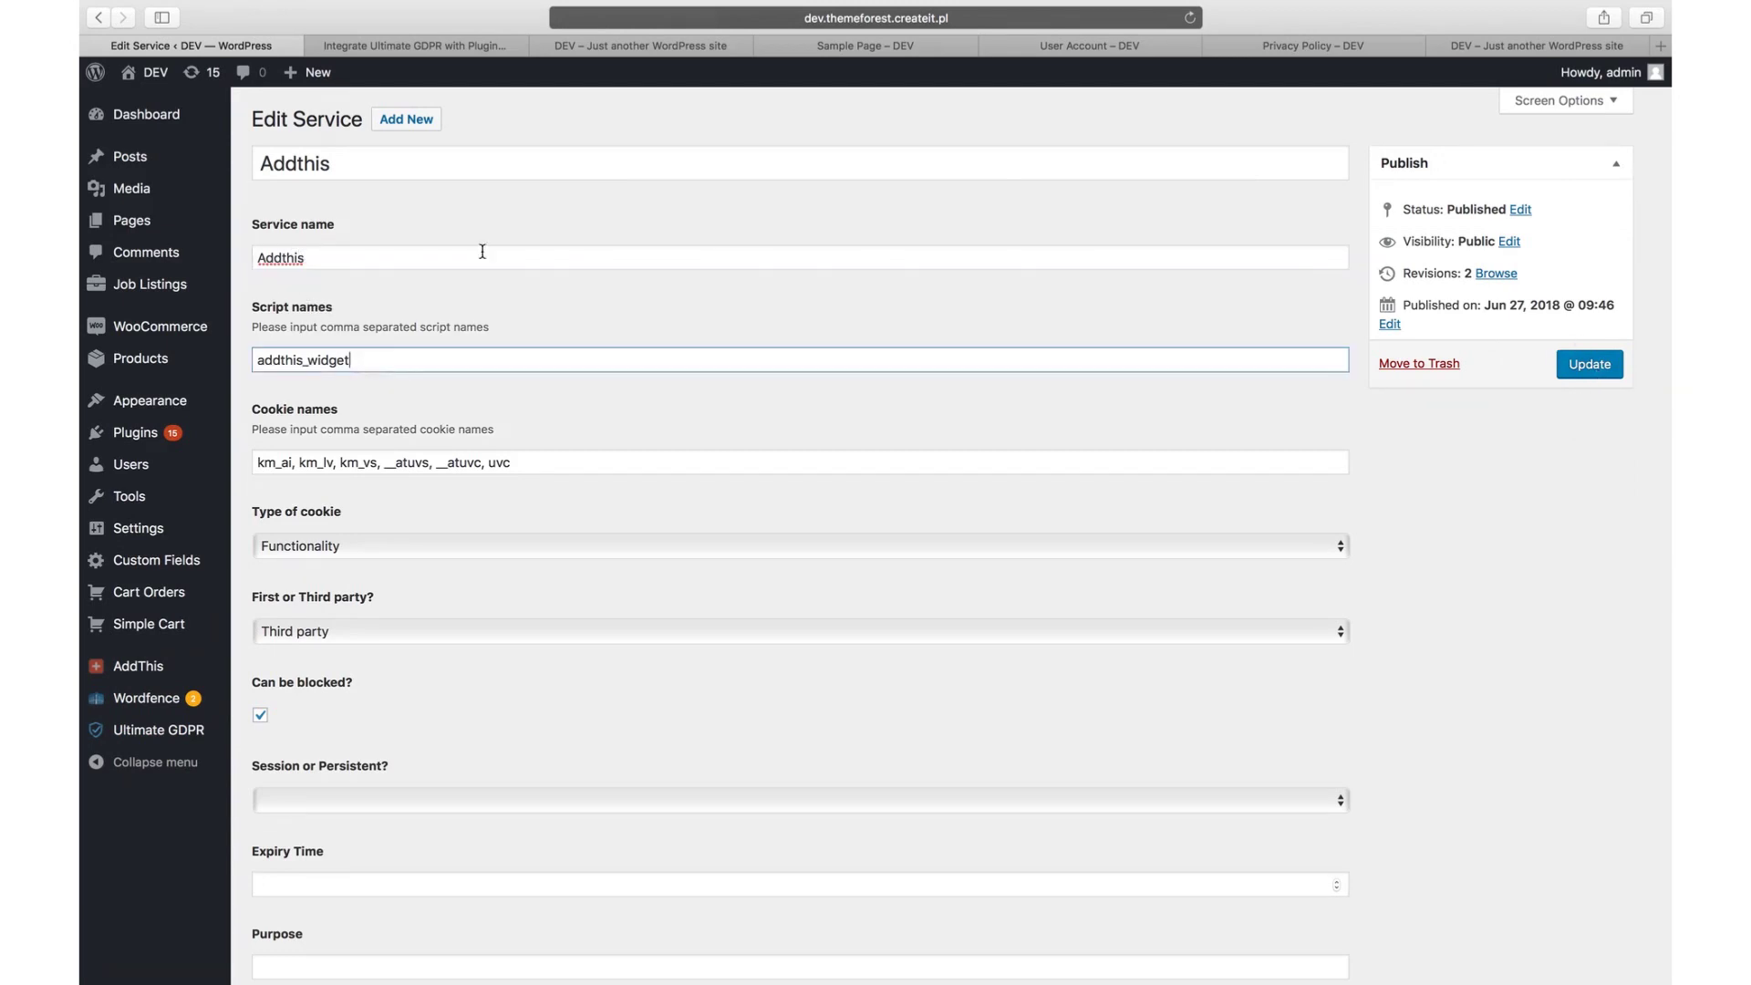
- Close the privacy settings popup on the sample page, then review the Addthis service name
{"action": "left_click", "coordinate": [797, 42]}
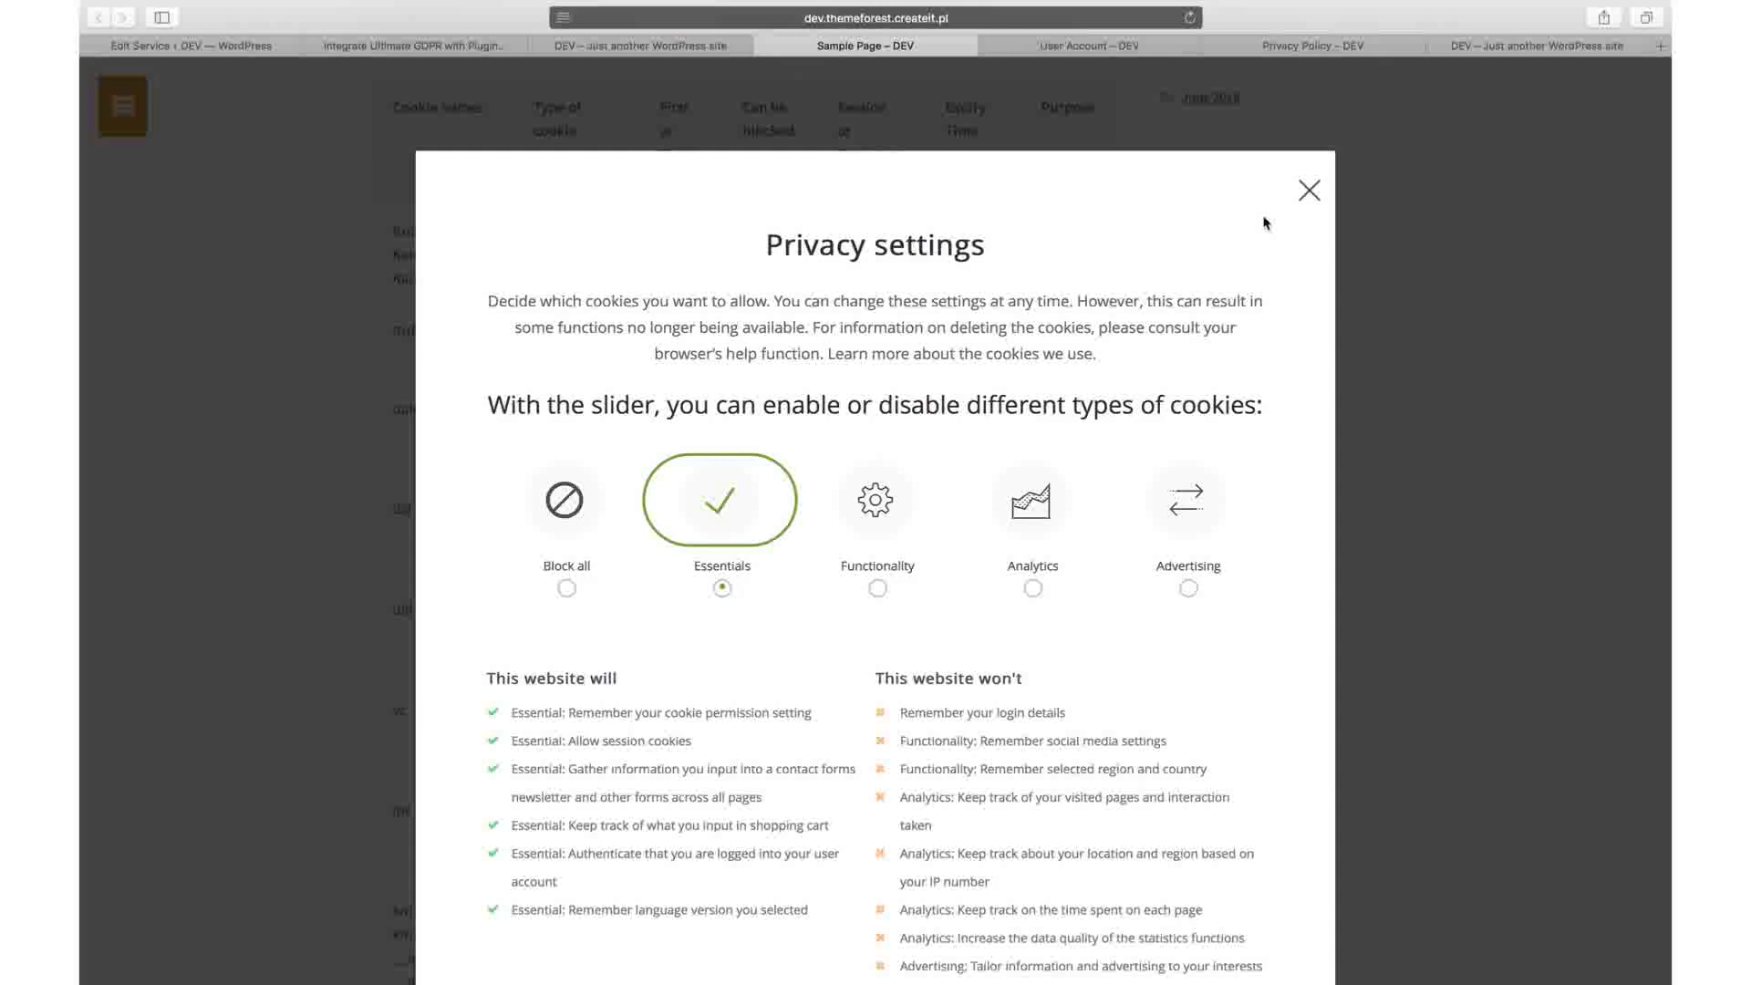
{"action": "left_click", "coordinate": [1310, 190]}
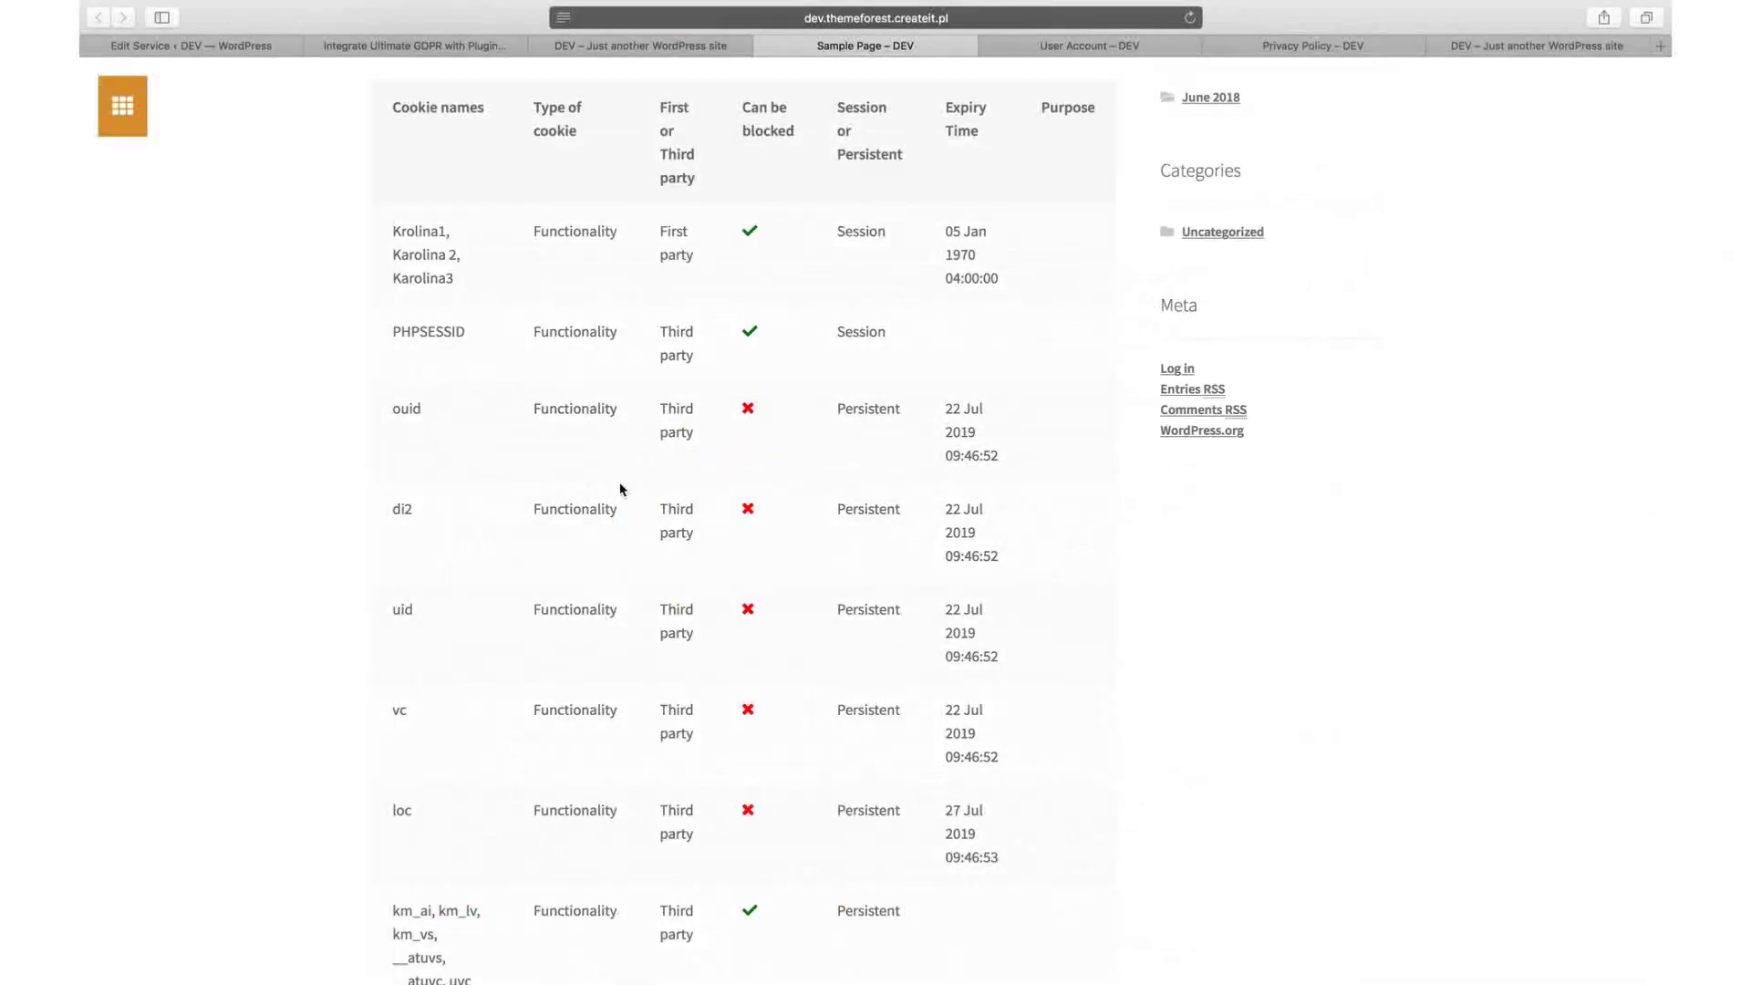
{"action": "left_click", "coordinate": [178, 45]}
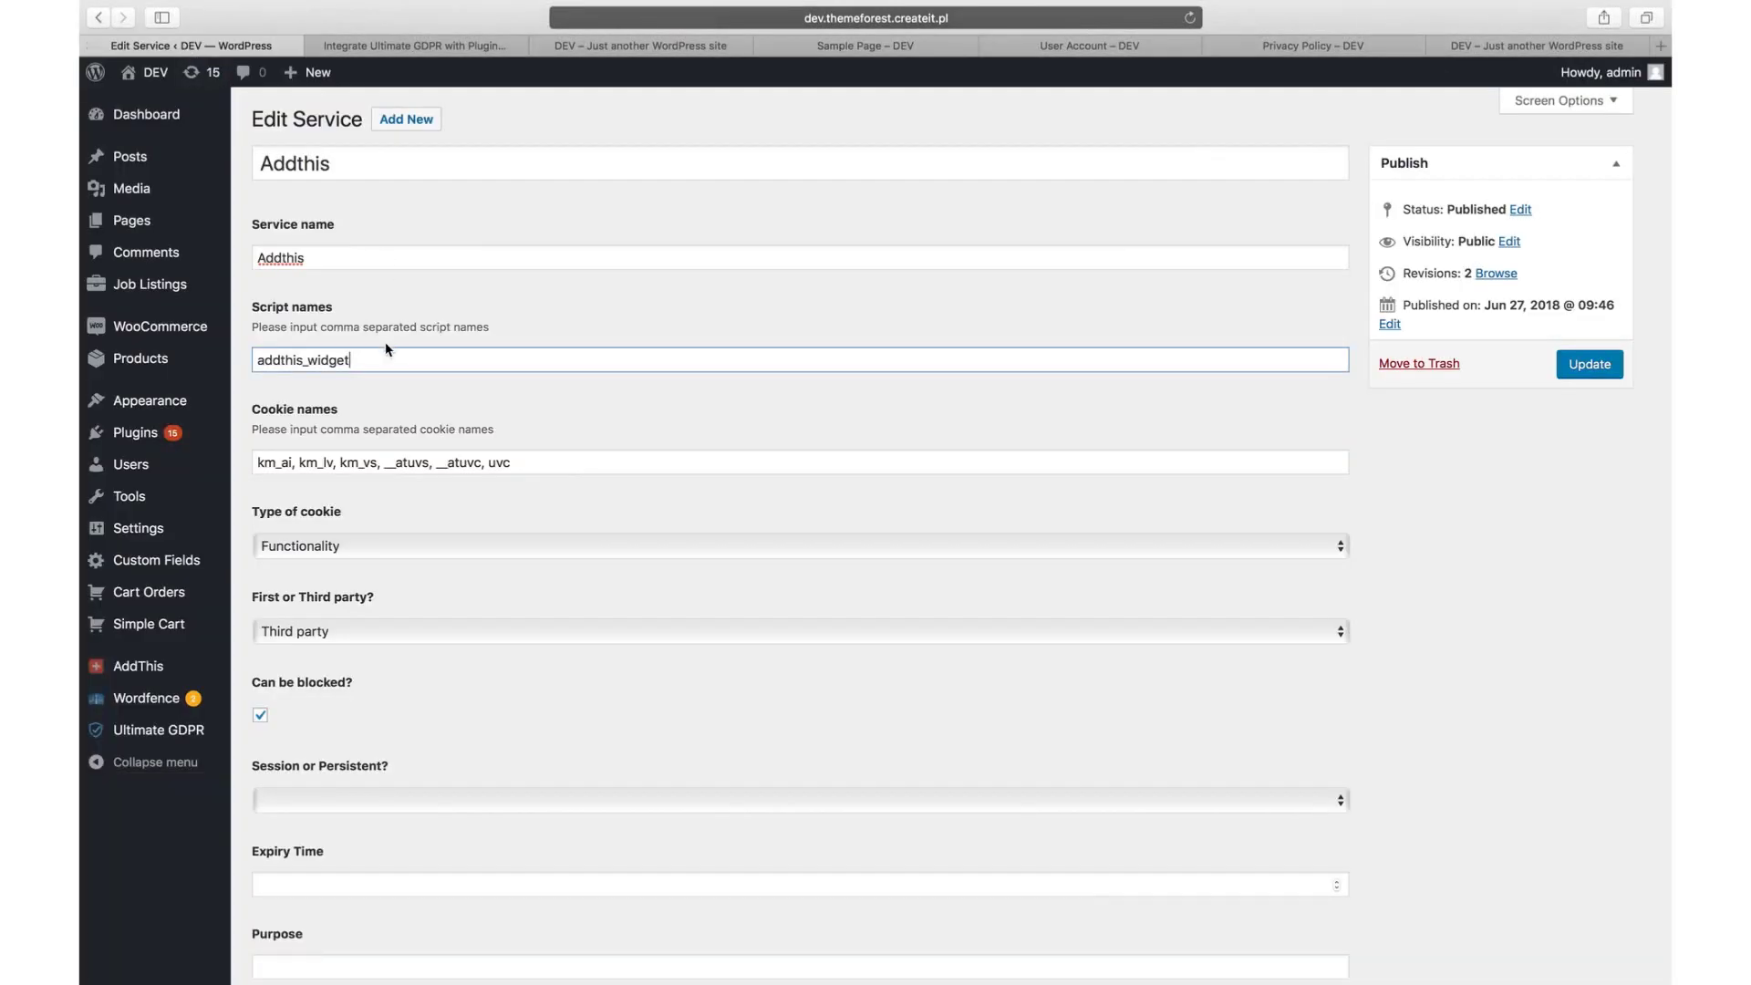
{"action": "left_click", "coordinate": [361, 259]}
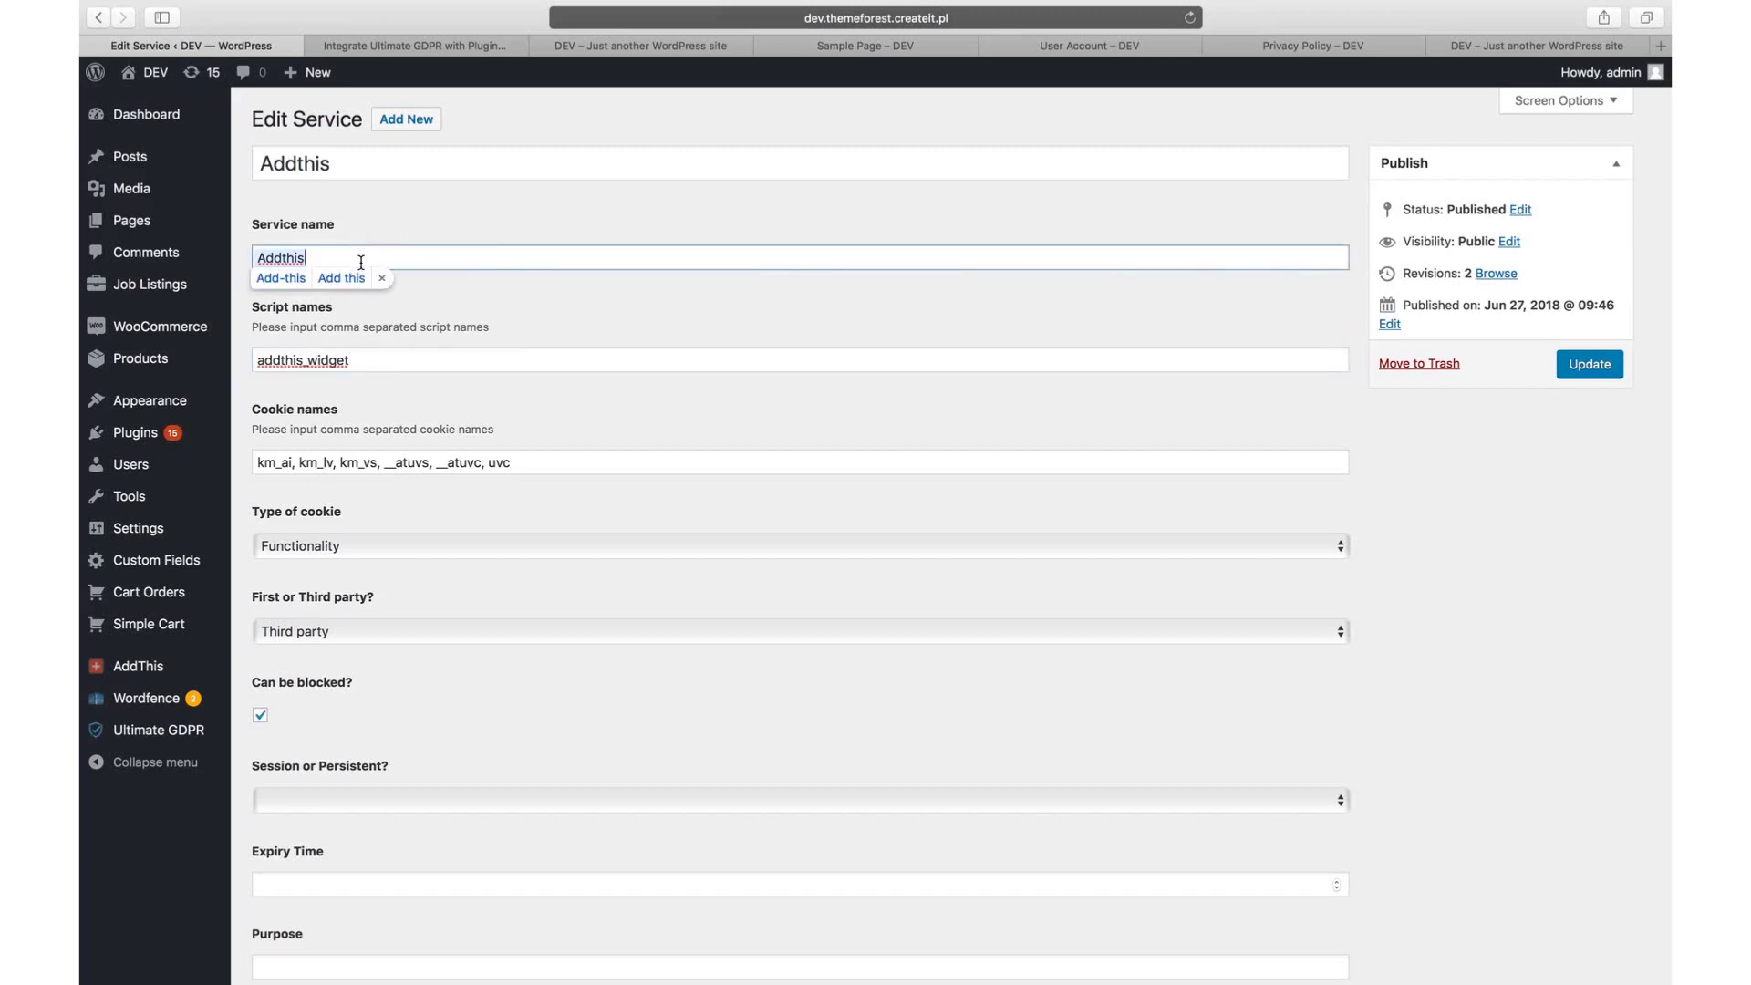
{"action": "left_click", "coordinate": [375, 229]}
{"action": "left_click", "coordinate": [315, 248]}
{"action": "left_click", "coordinate": [513, 334]}
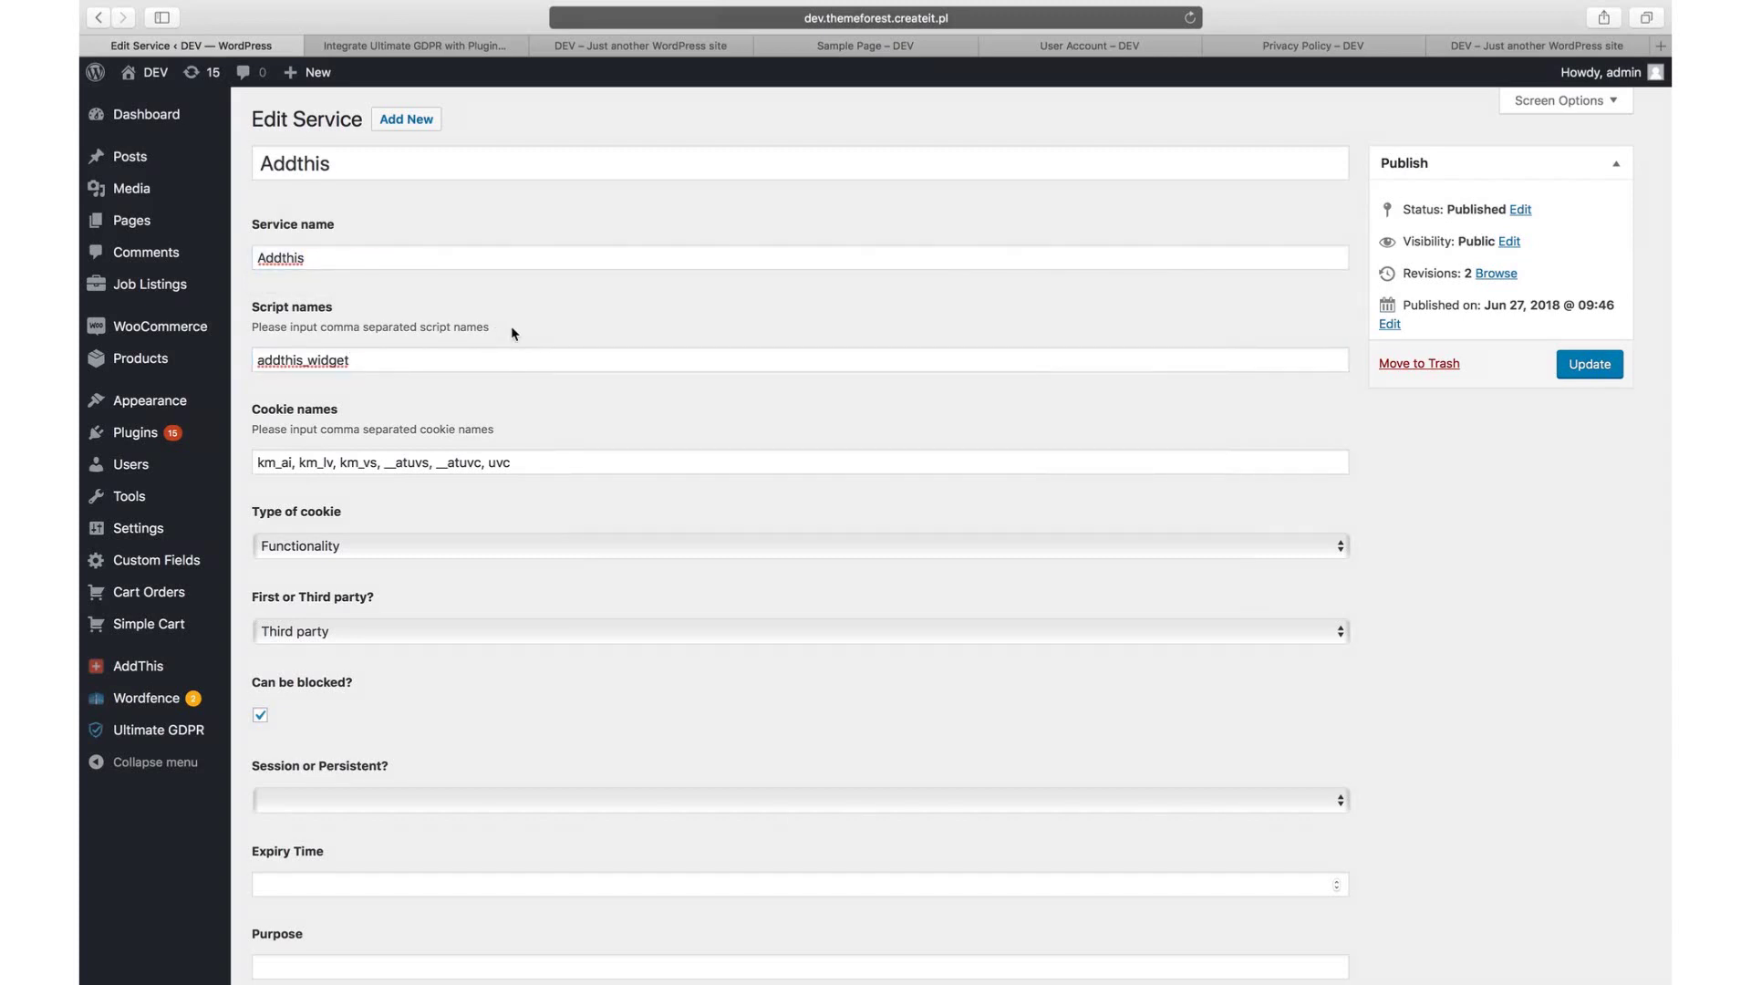
{"action": "mouse_move", "coordinate": [163, 735]}
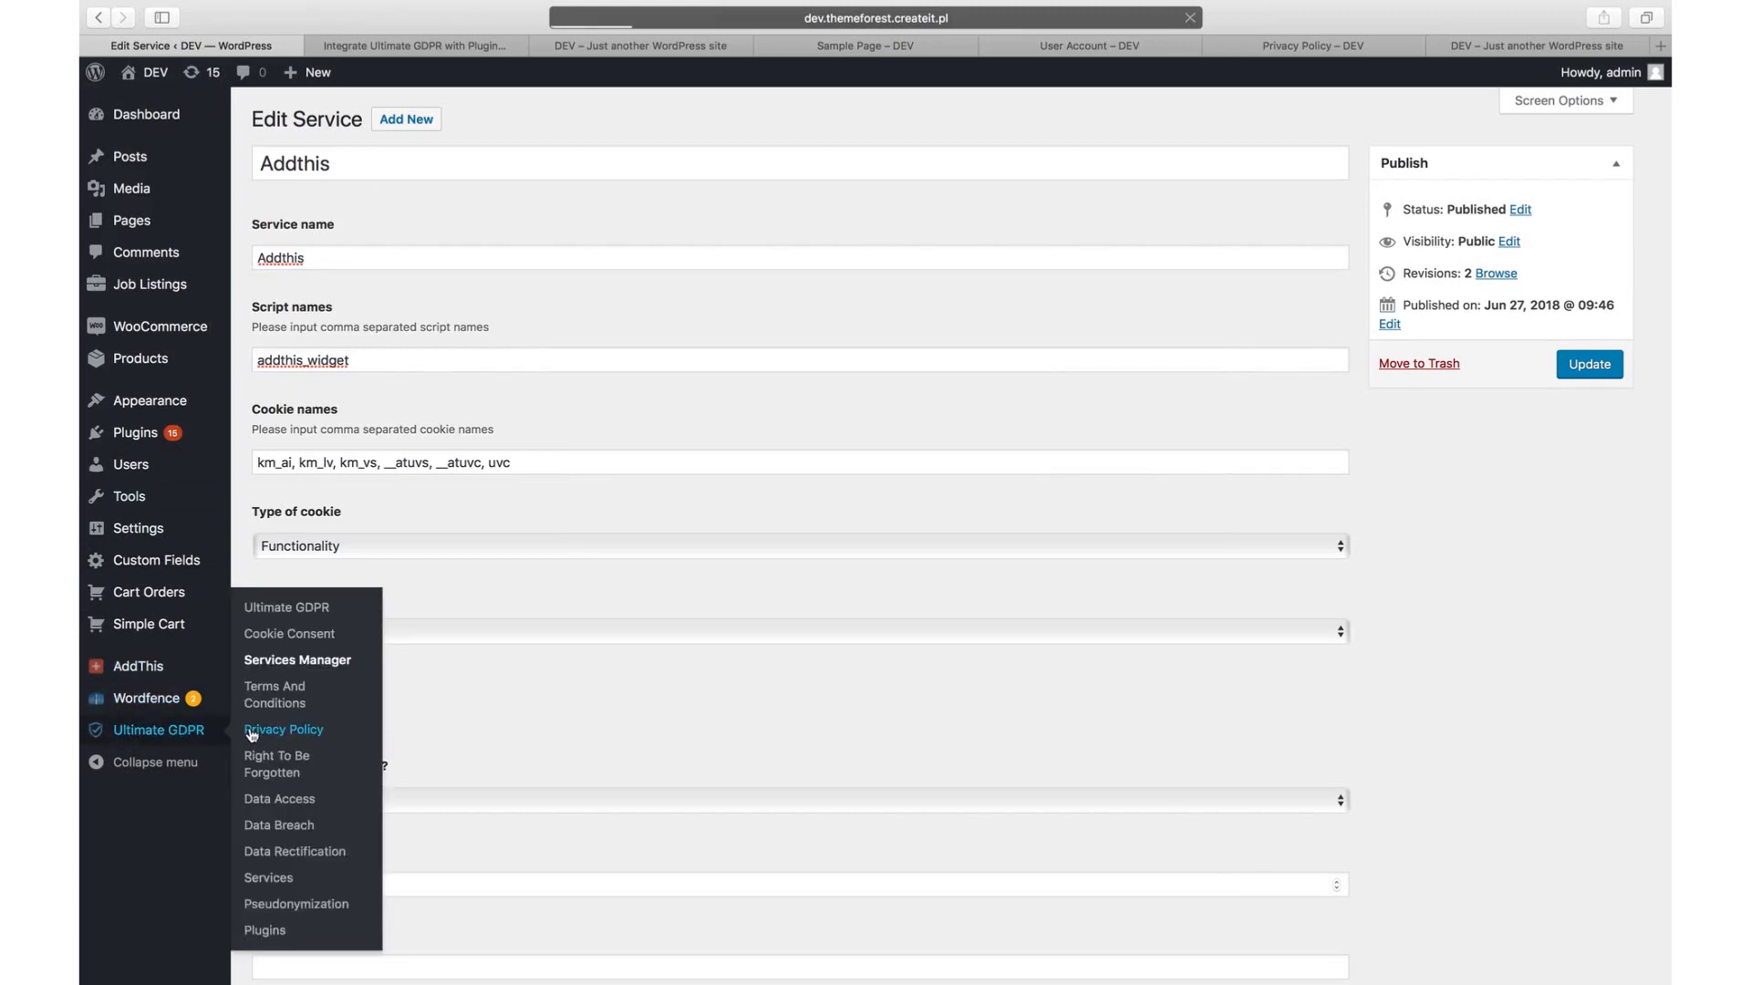
- Look through the Privacy Policy and Terms and Conditions consent settings
{"action": "left_click", "coordinate": [253, 732]}
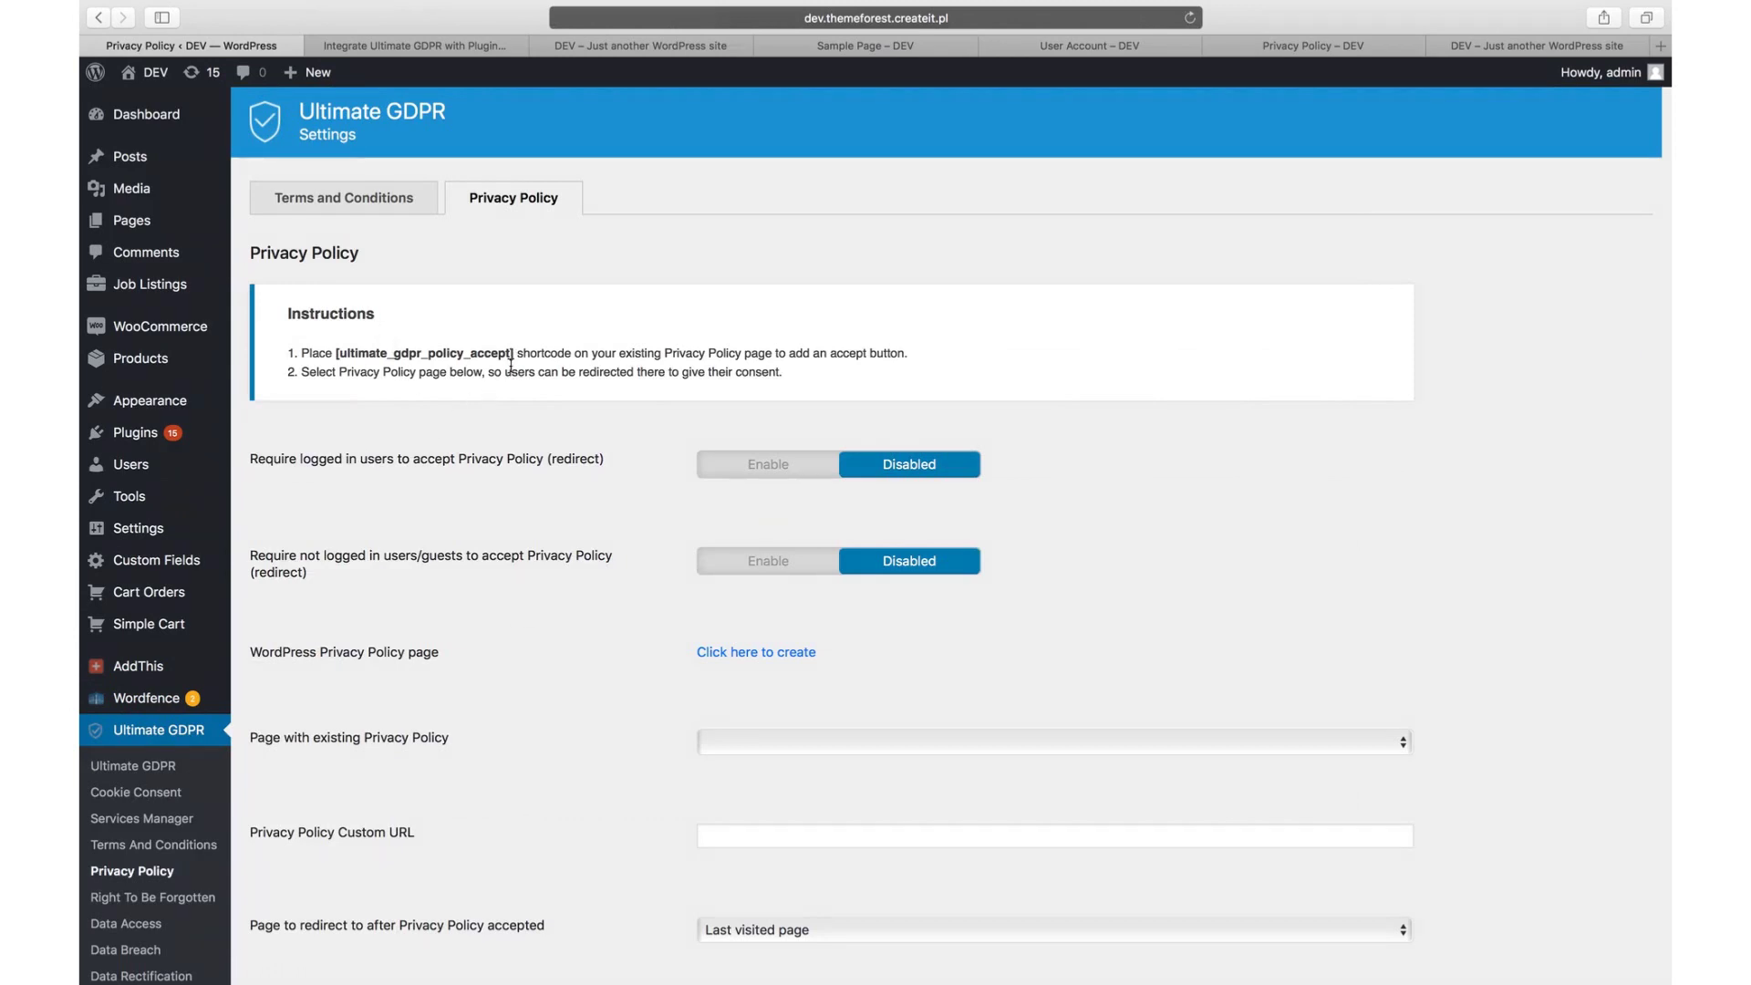
{"action": "scroll", "coordinate": [511, 364], "scroll_direction": "down", "scroll_amount": 1}
{"action": "scroll", "coordinate": [438, 265], "scroll_direction": "up", "scroll_amount": 1}
{"action": "left_click", "coordinate": [344, 196]}
{"action": "scroll", "coordinate": [344, 365], "scroll_direction": "down", "scroll_amount": 1}
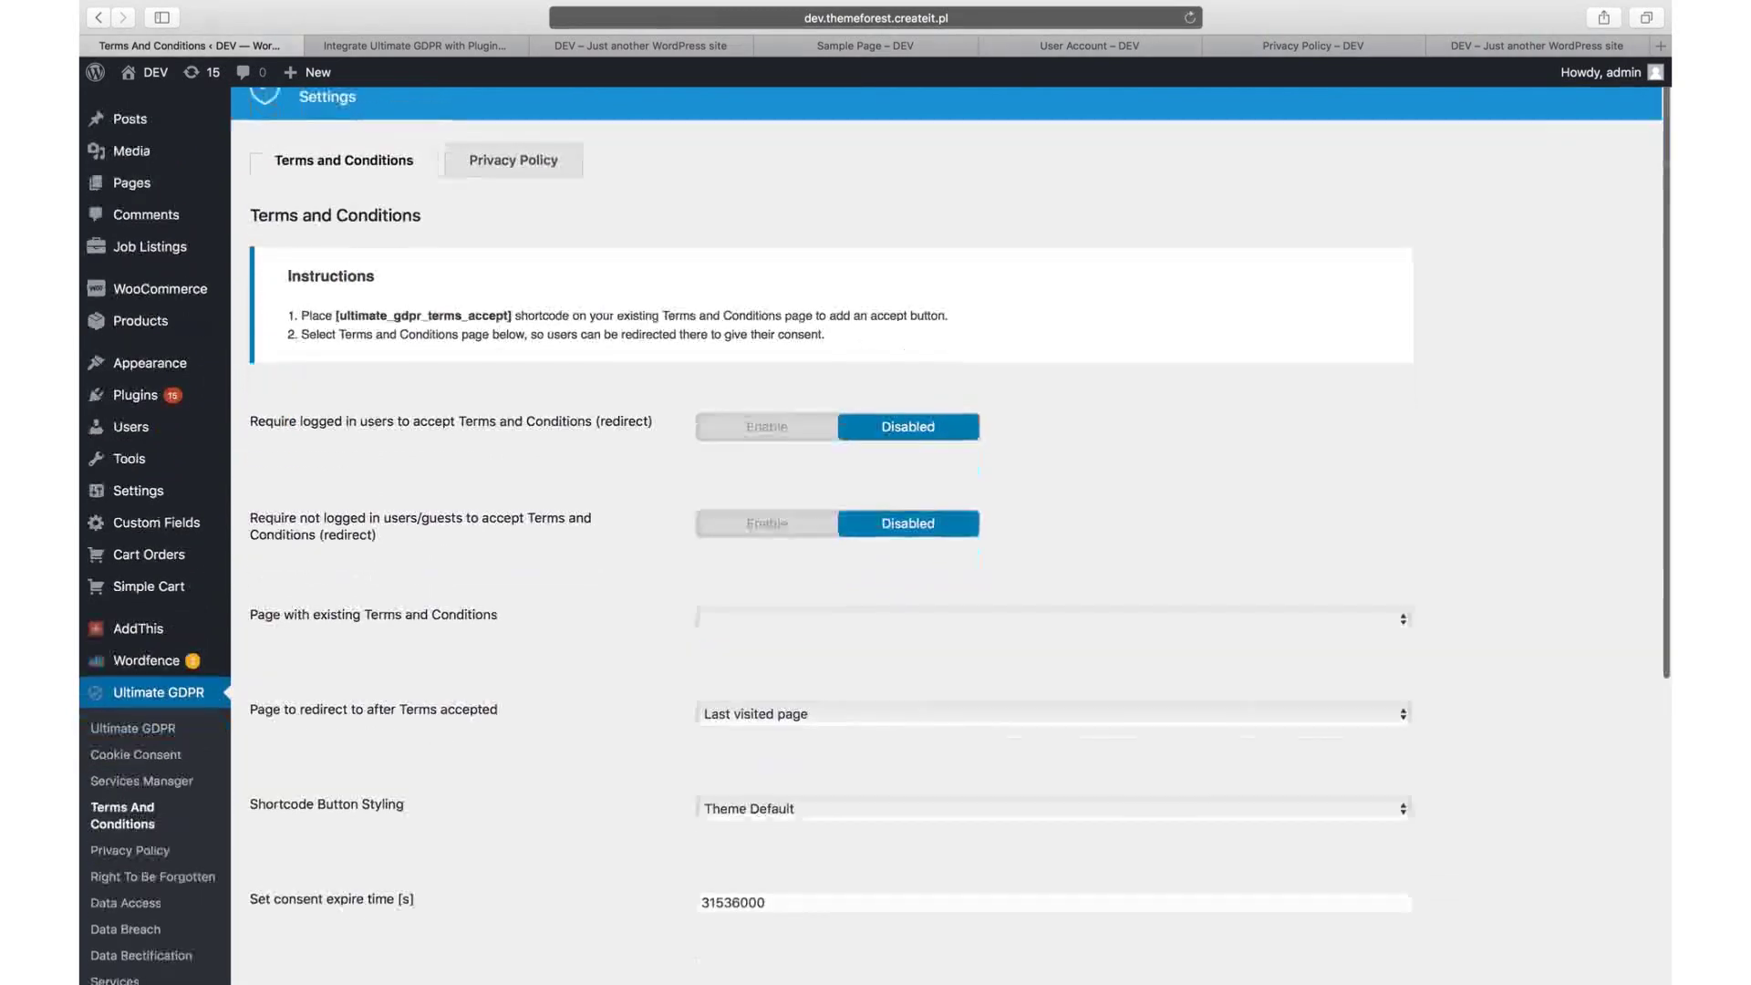
{"action": "scroll", "coordinate": [875, 547], "scroll_direction": "down", "scroll_amount": 6}
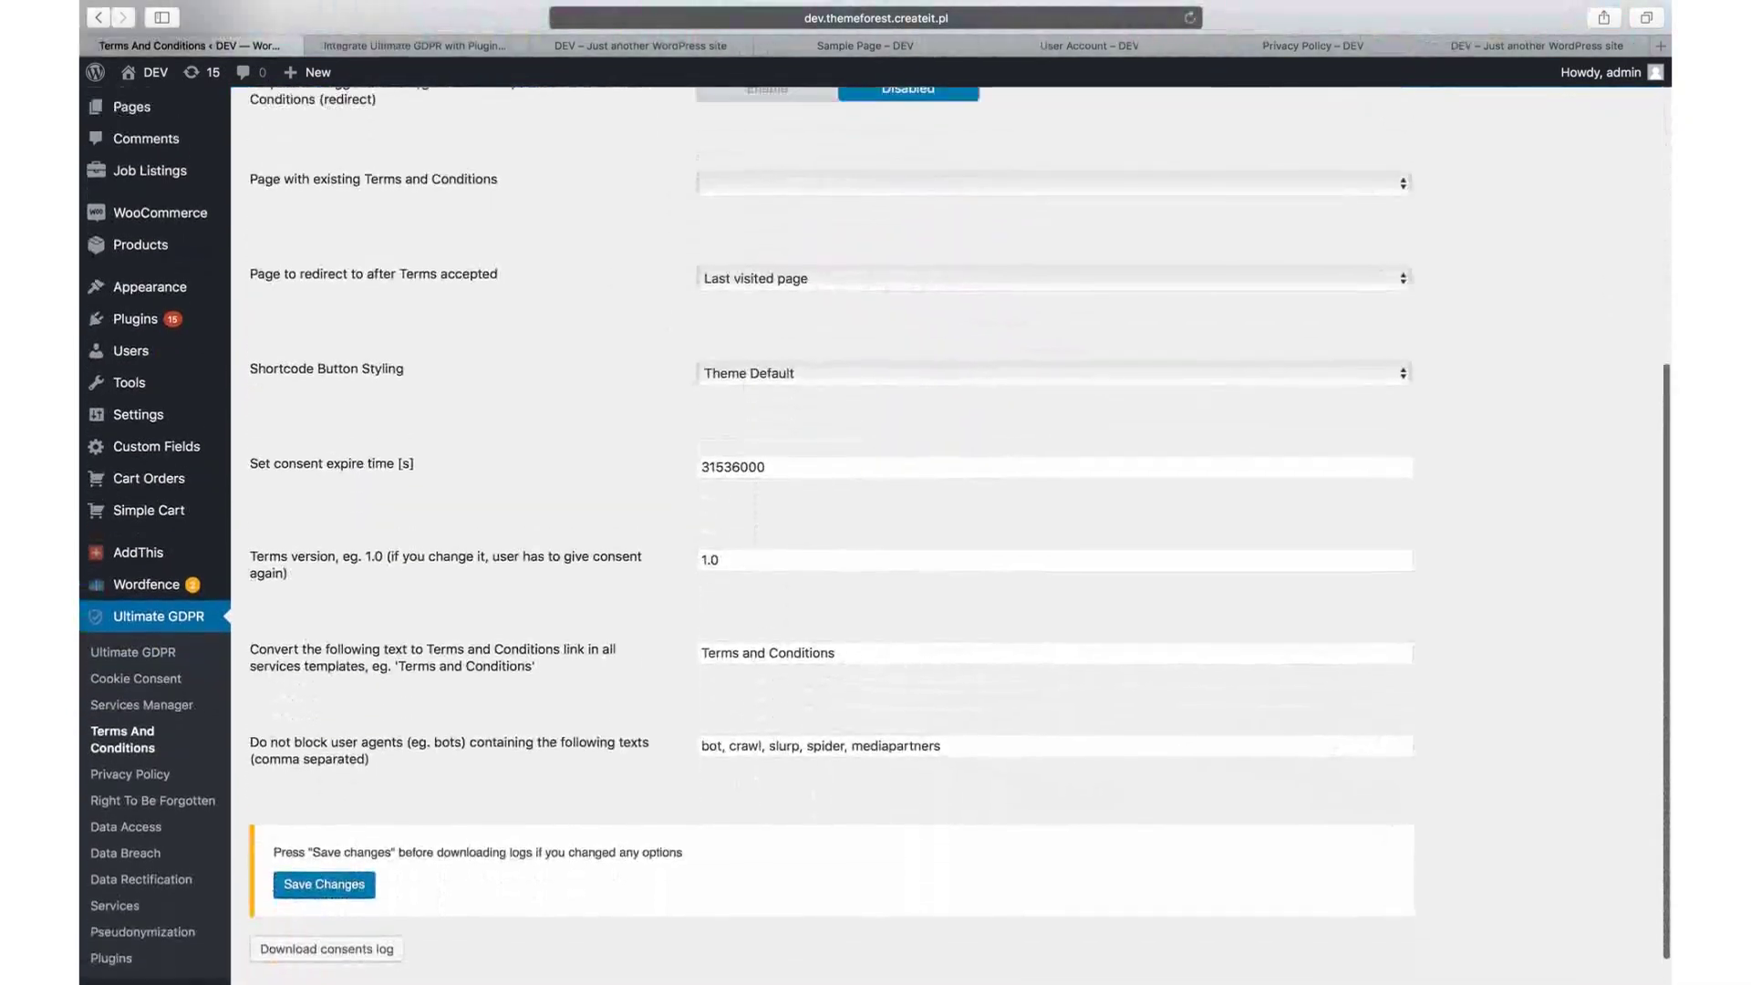
{"action": "scroll", "coordinate": [536, 201], "scroll_direction": "up", "scroll_amount": 7}
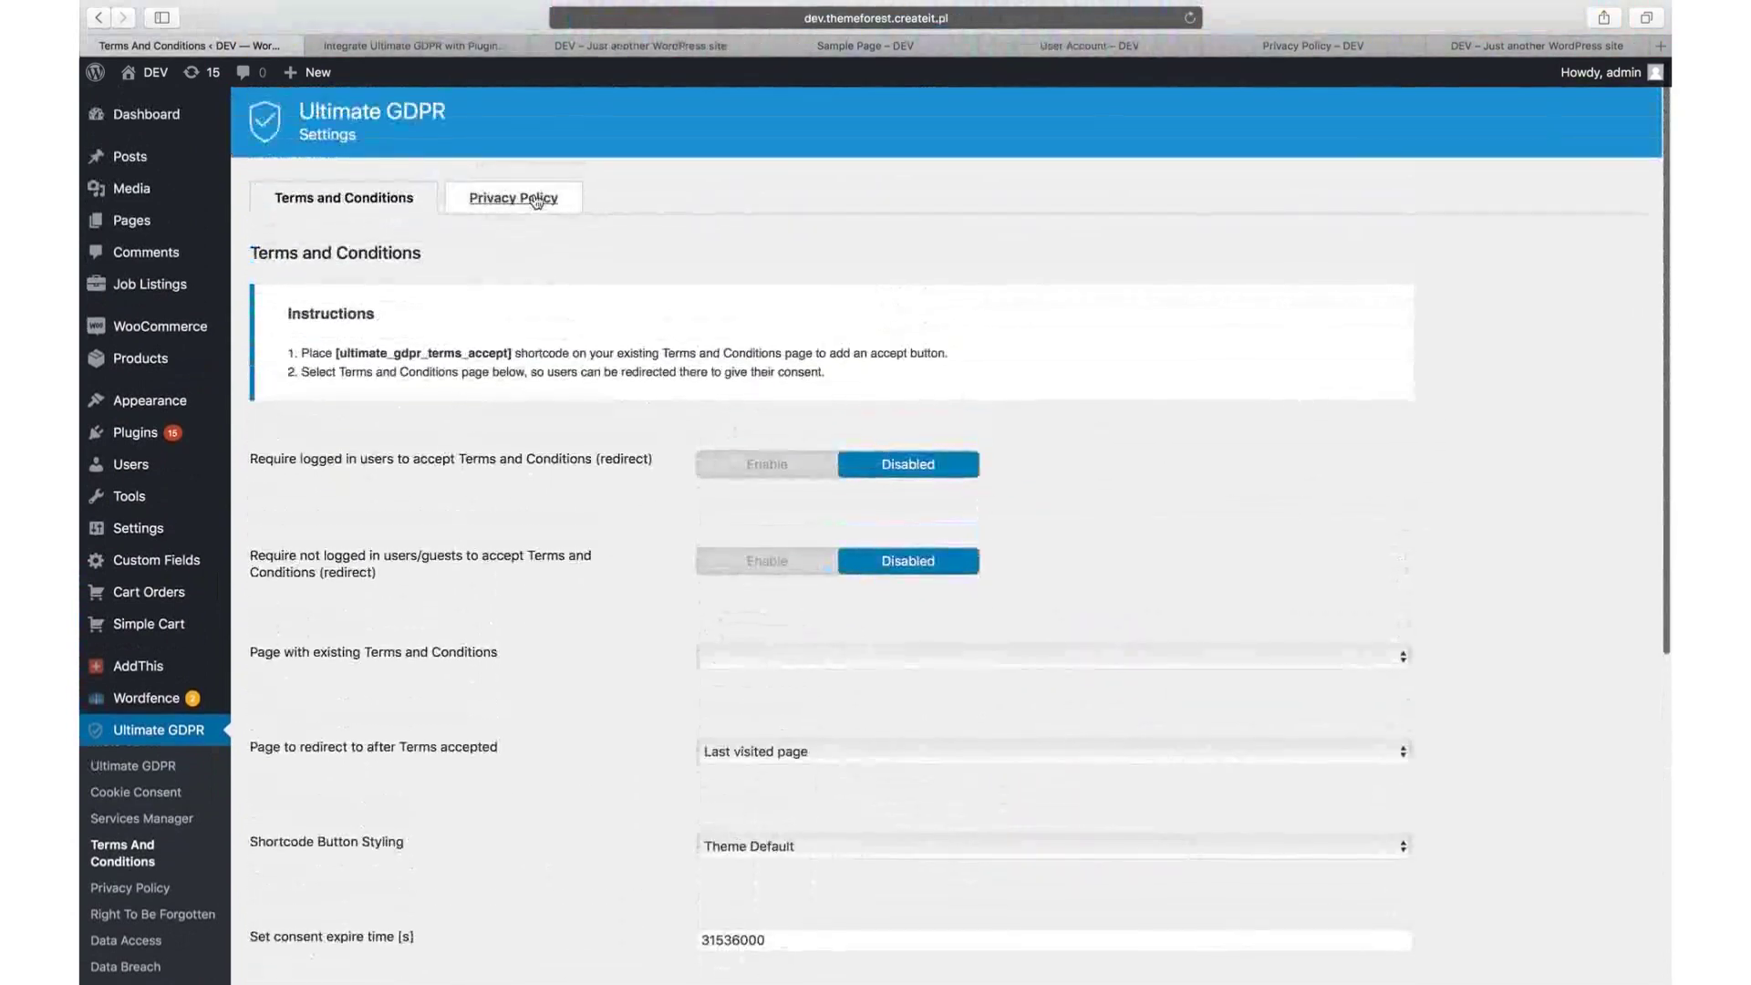
{"action": "left_click", "coordinate": [536, 199]}
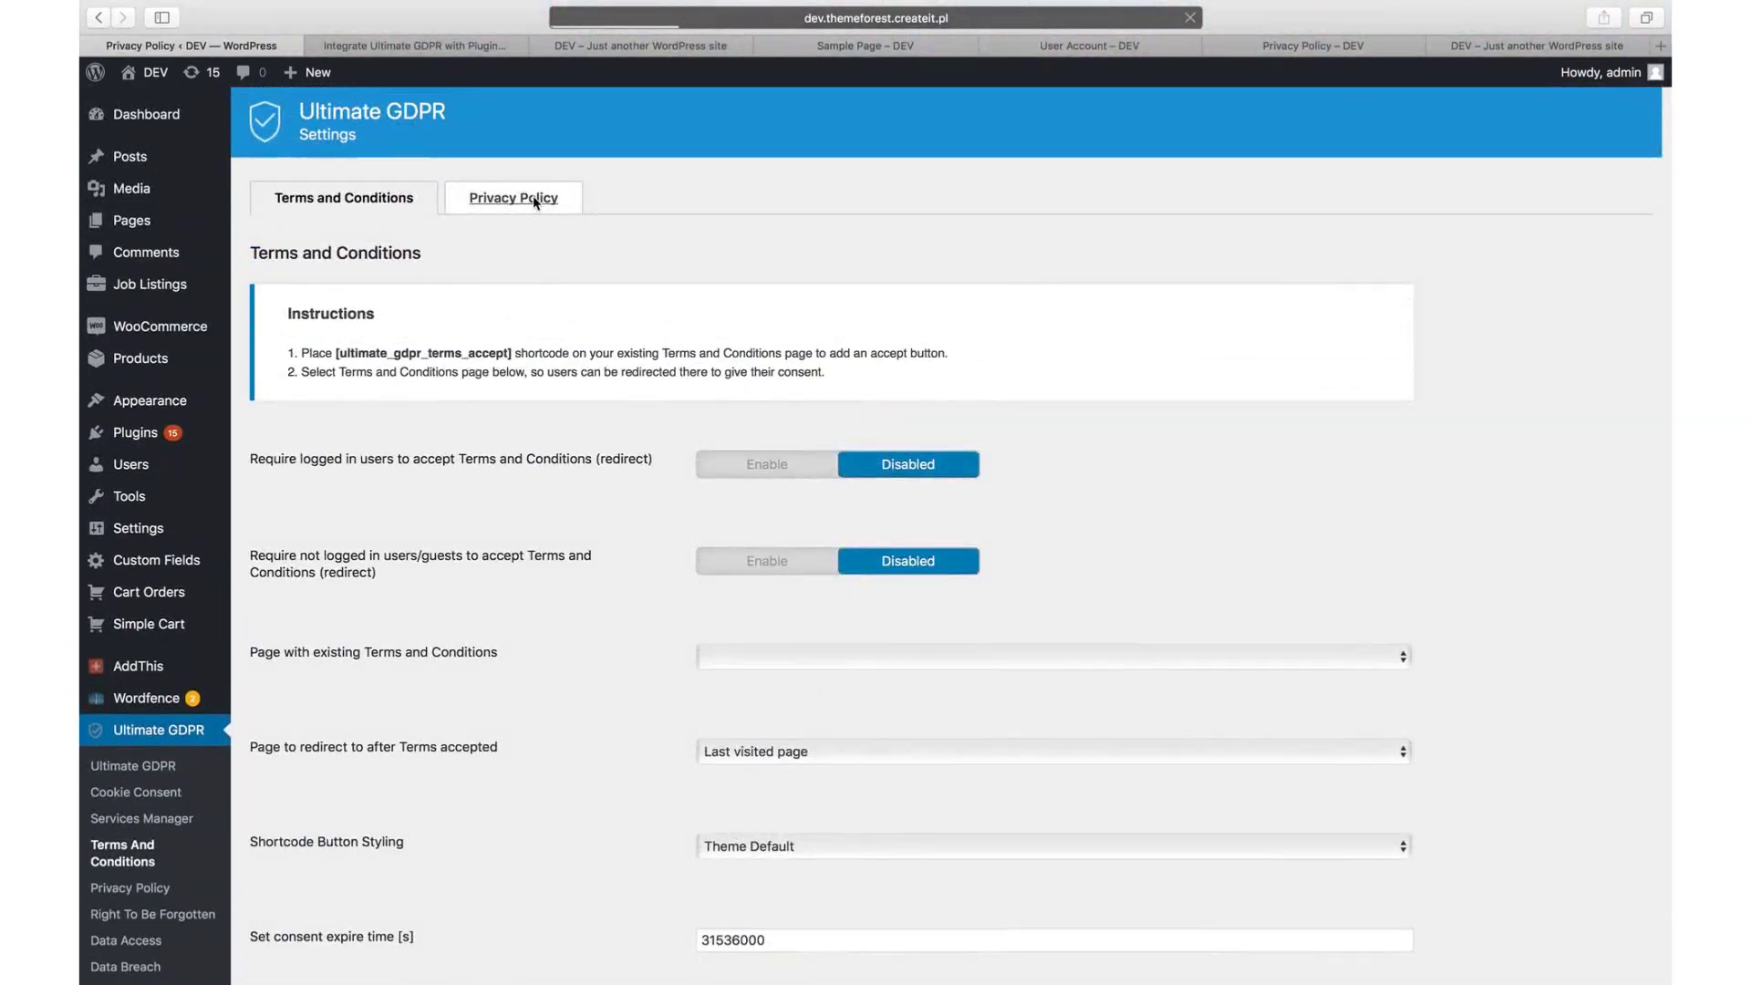
{"action": "scroll", "coordinate": [876, 539], "scroll_direction": "down", "scroll_amount": 1}
{"action": "scroll", "coordinate": [876, 538], "scroll_direction": "down", "scroll_amount": 4}
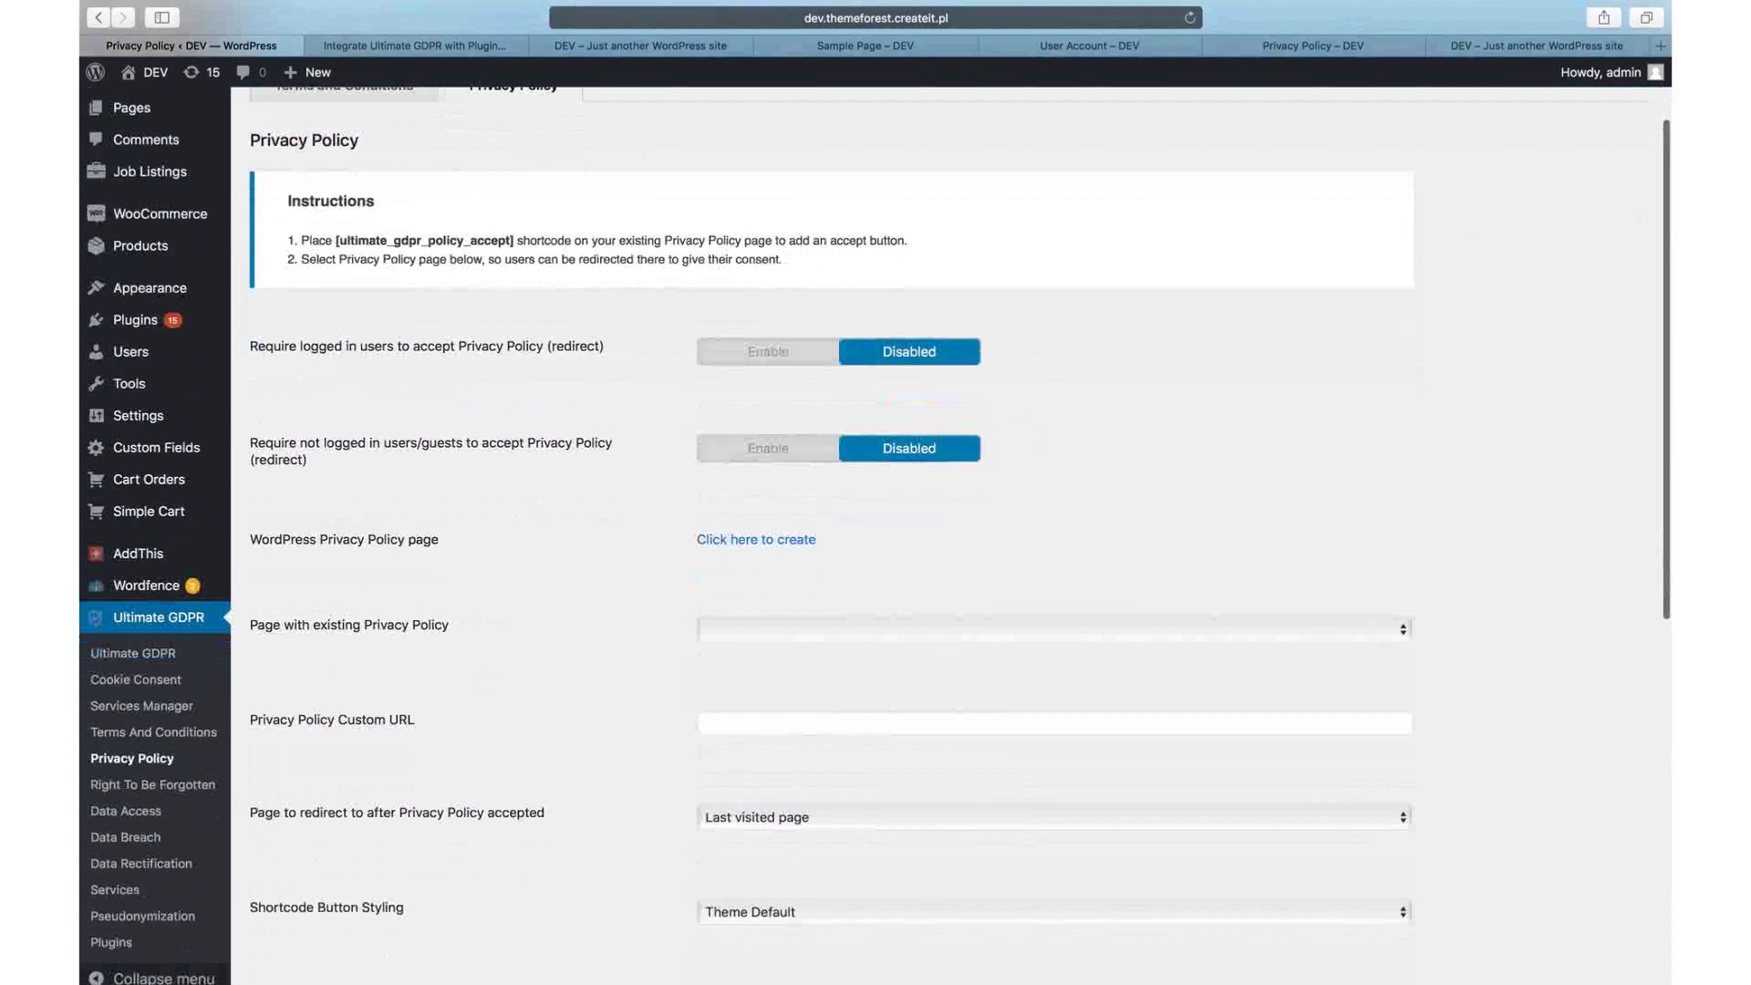
{"action": "scroll", "coordinate": [876, 539], "scroll_direction": "down", "scroll_amount": 2}
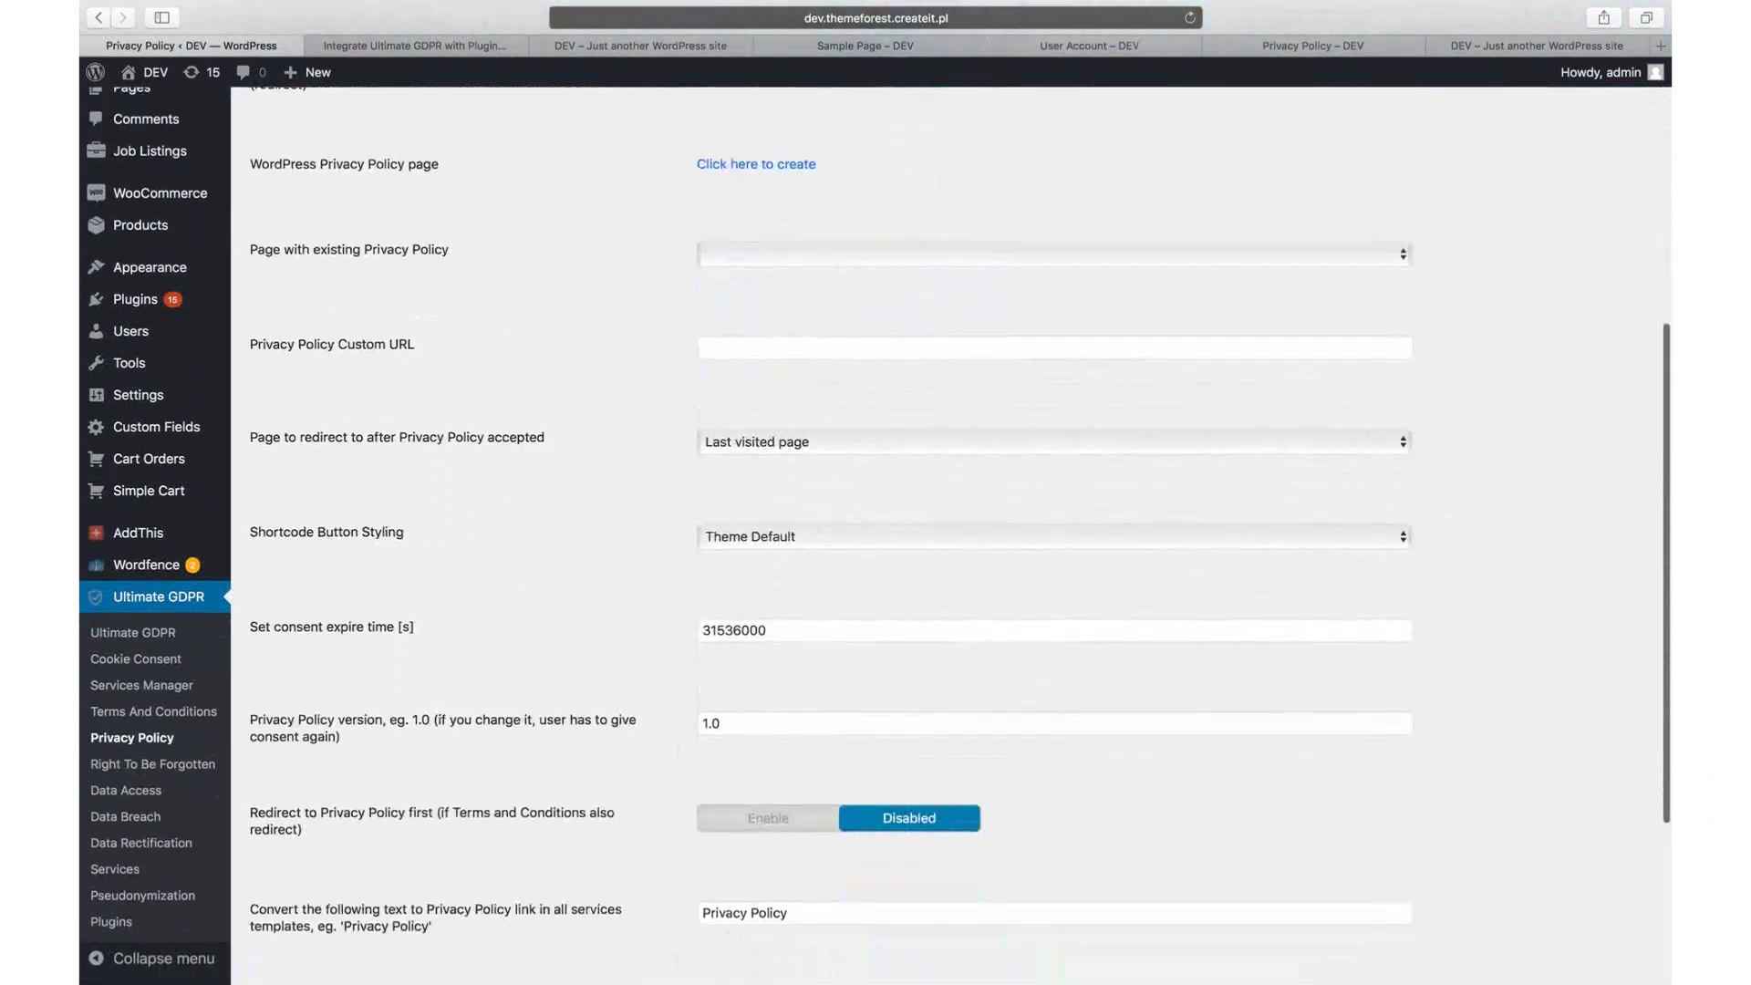
{"action": "scroll", "coordinate": [504, 354], "scroll_direction": "up", "scroll_amount": 7}
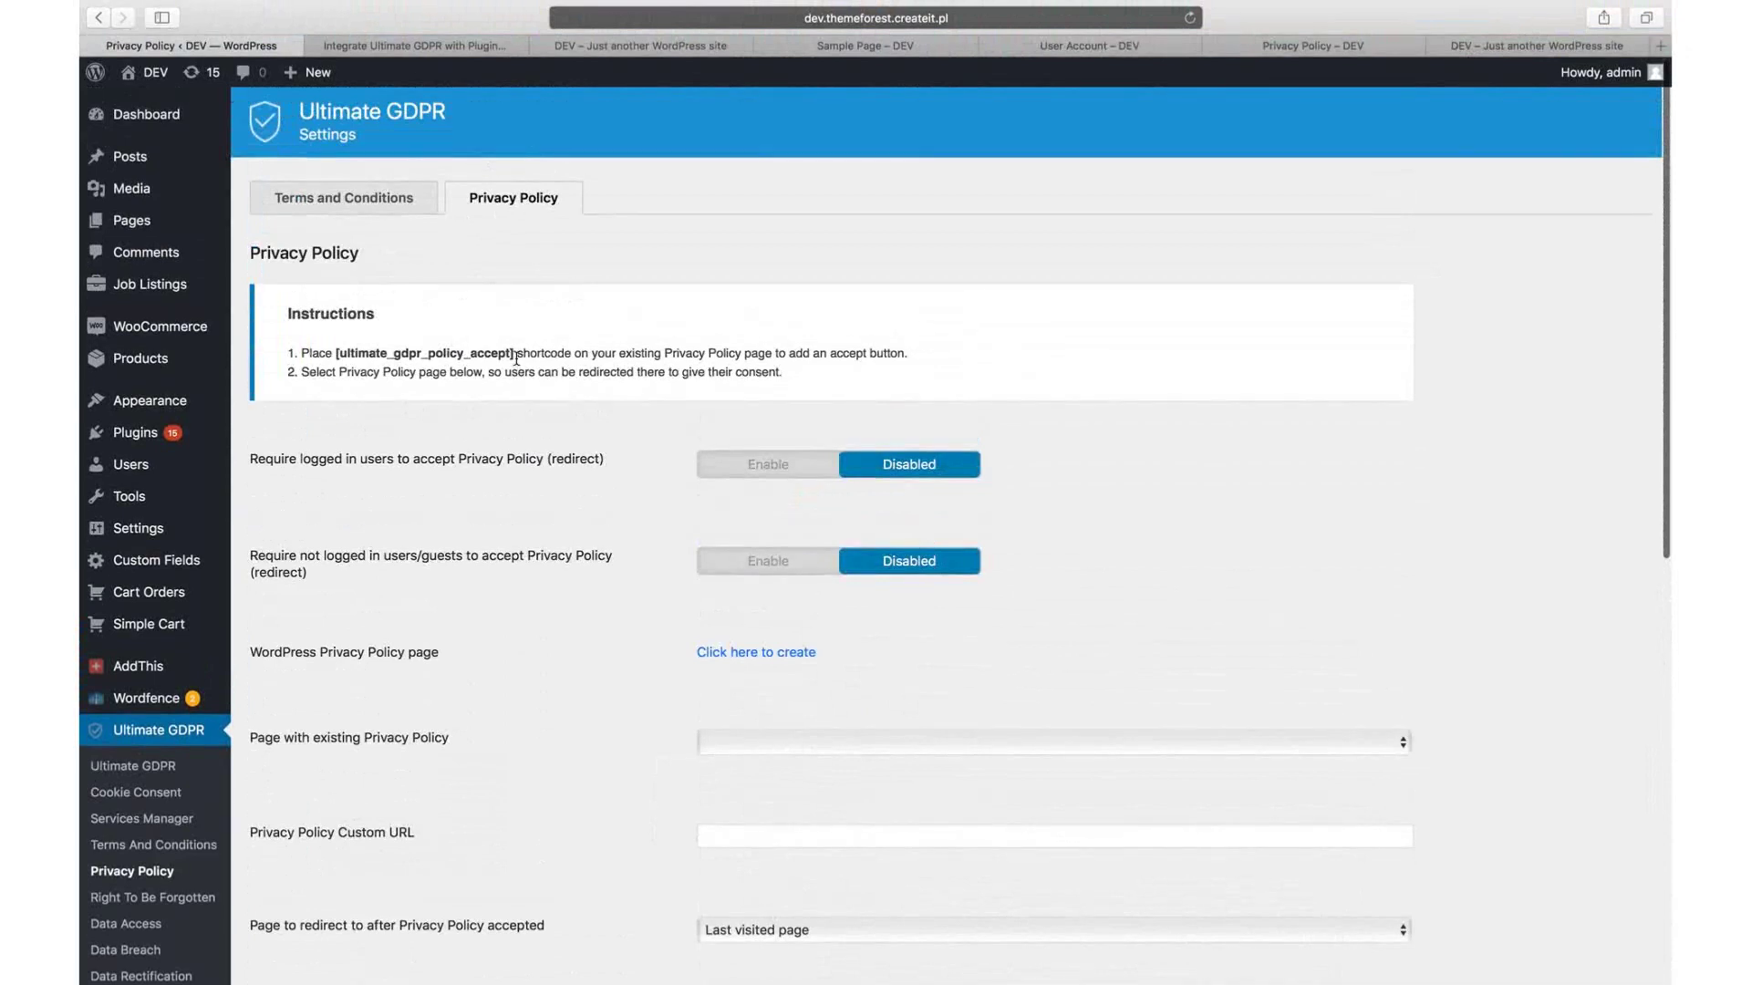
- Select the [ultimate_gdpr_policy_accept] and [ultimate_gdpr_terms_accept] shortcodes, then view the site's Privacy Policy page
{"action": "left_click_drag", "start_coordinate": [516, 359], "coordinate": [321, 354]}
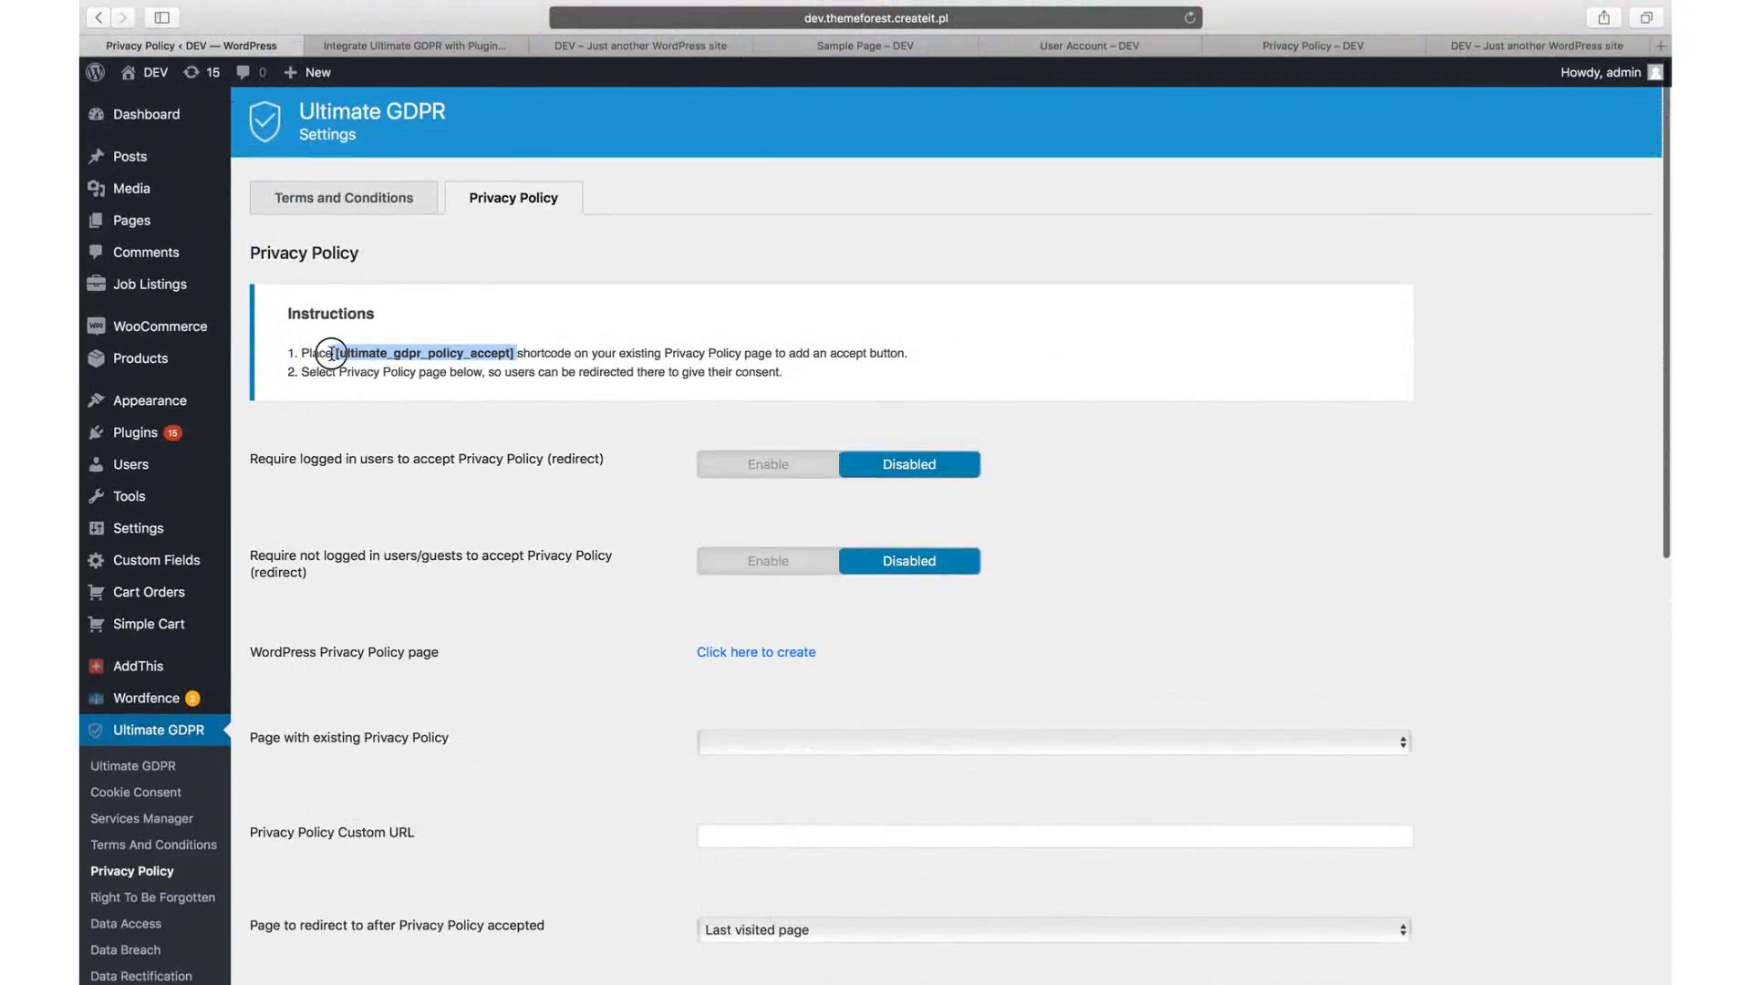
{"action": "left_click", "coordinate": [333, 197]}
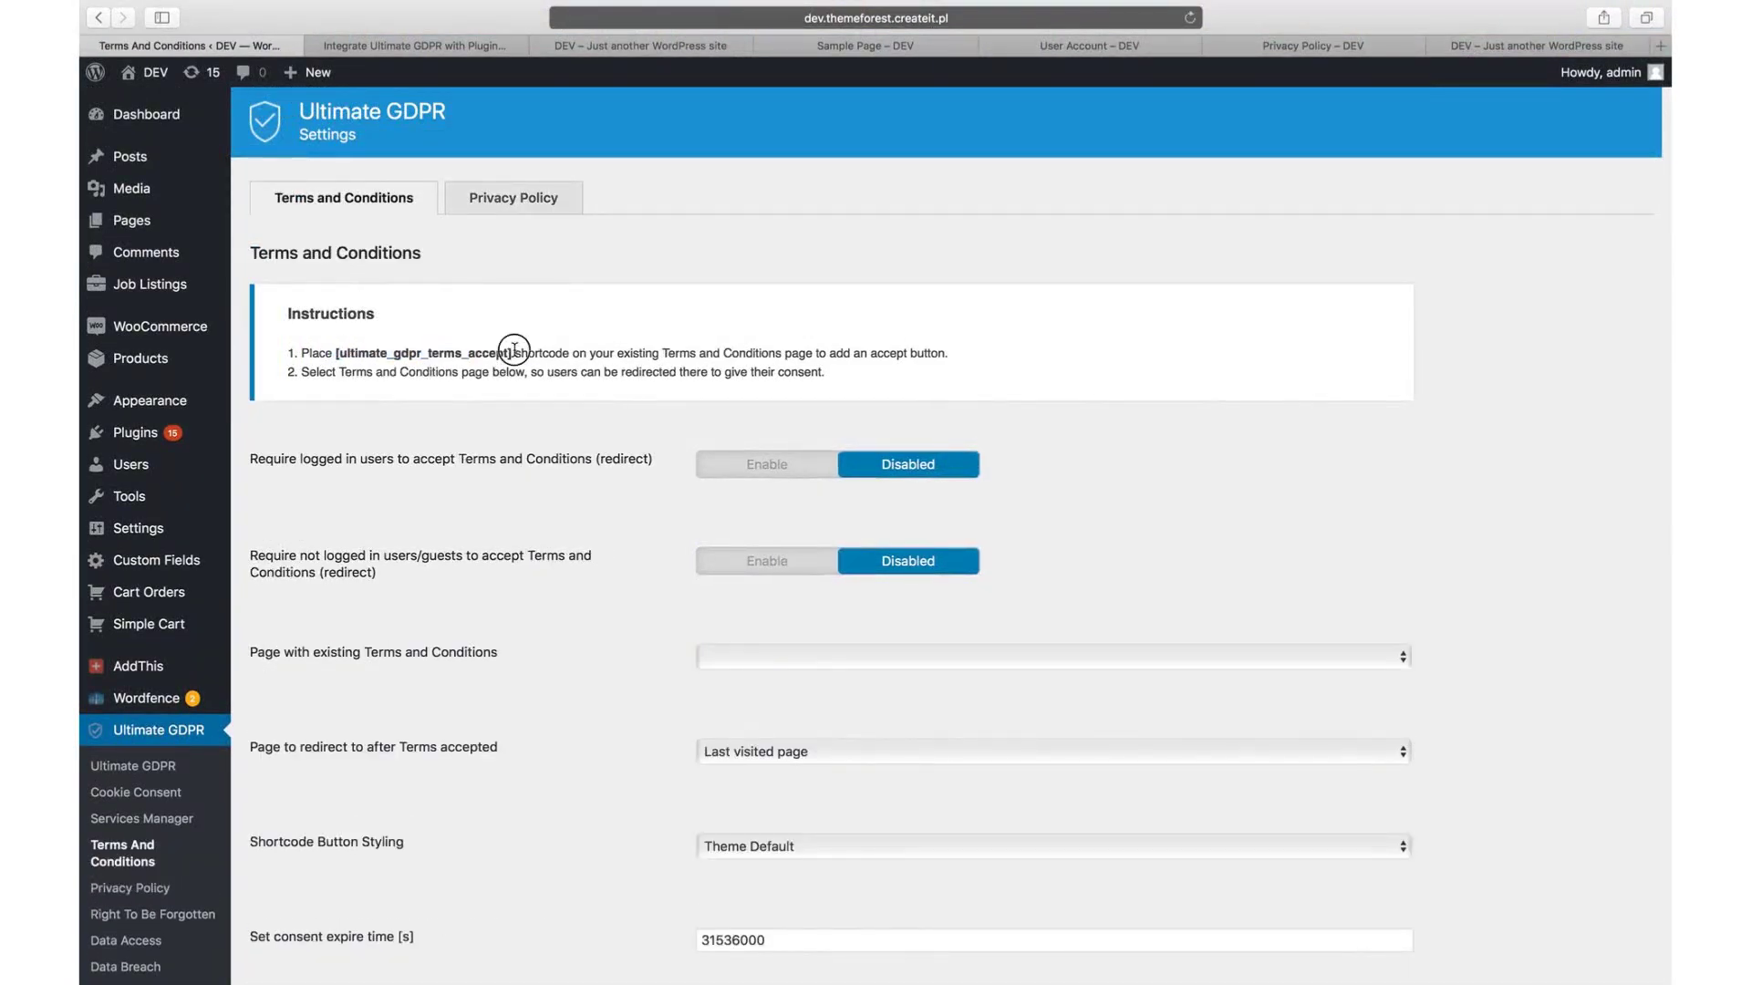
{"action": "left_click_drag", "start_coordinate": [515, 348], "coordinate": [320, 350]}
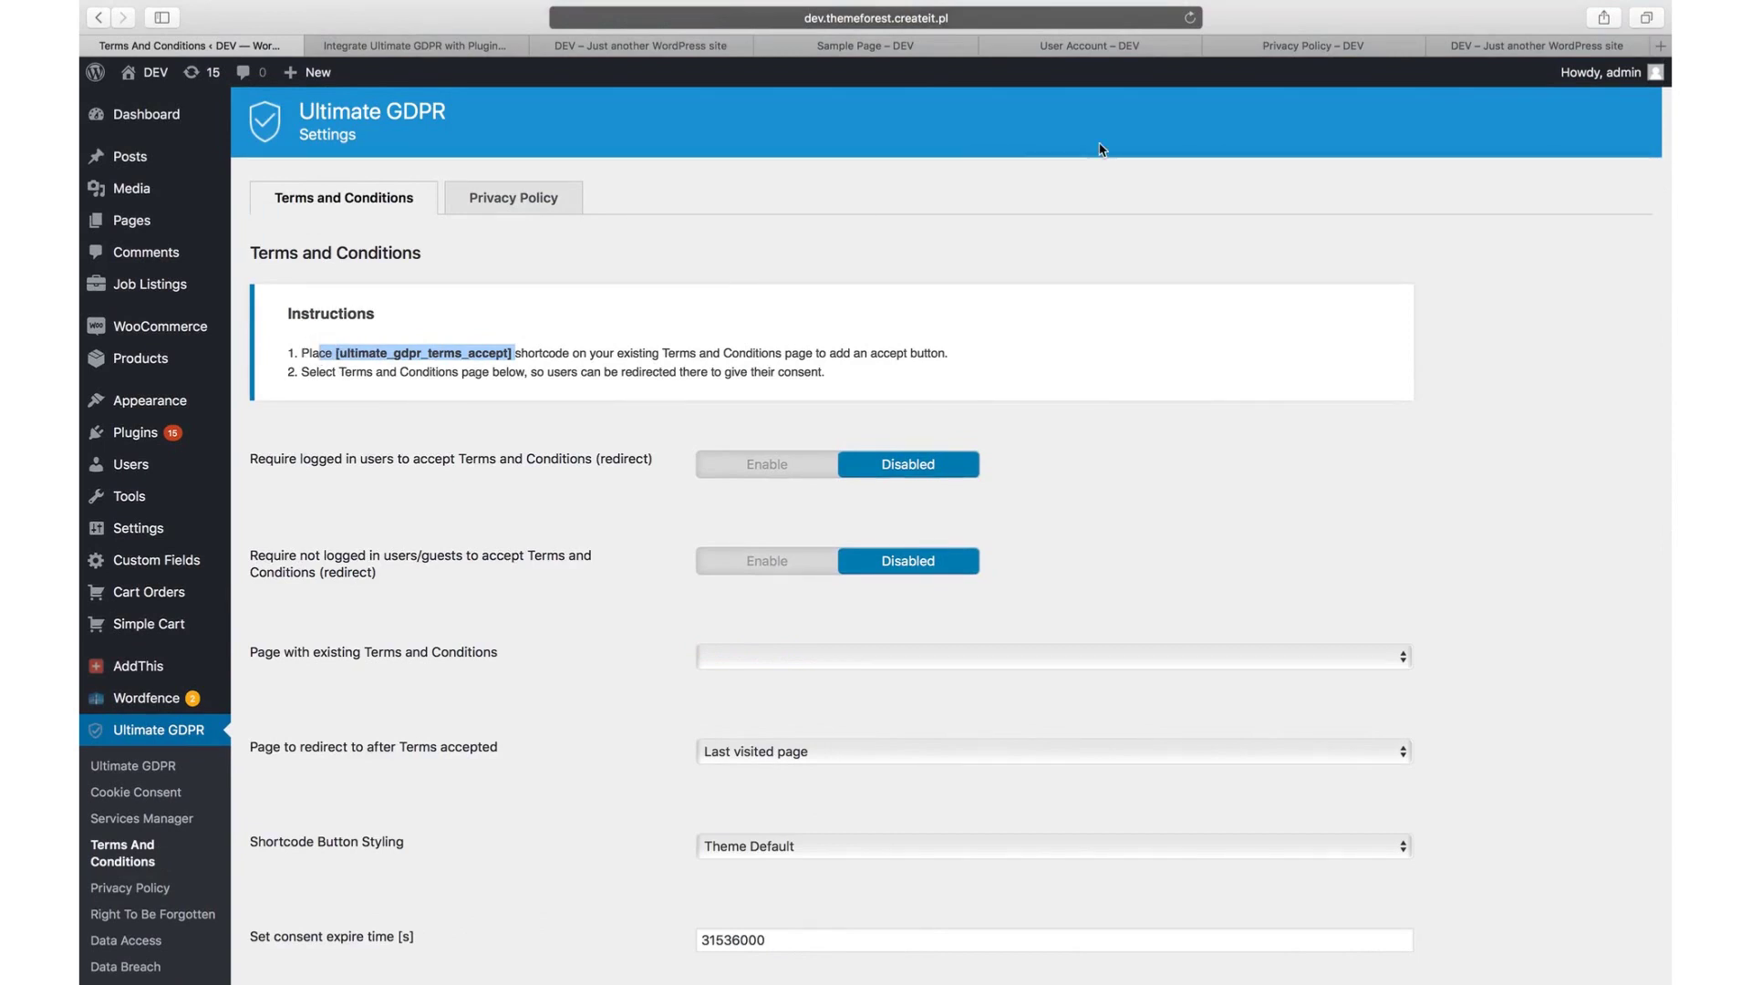
{"action": "left_click", "coordinate": [1279, 48]}
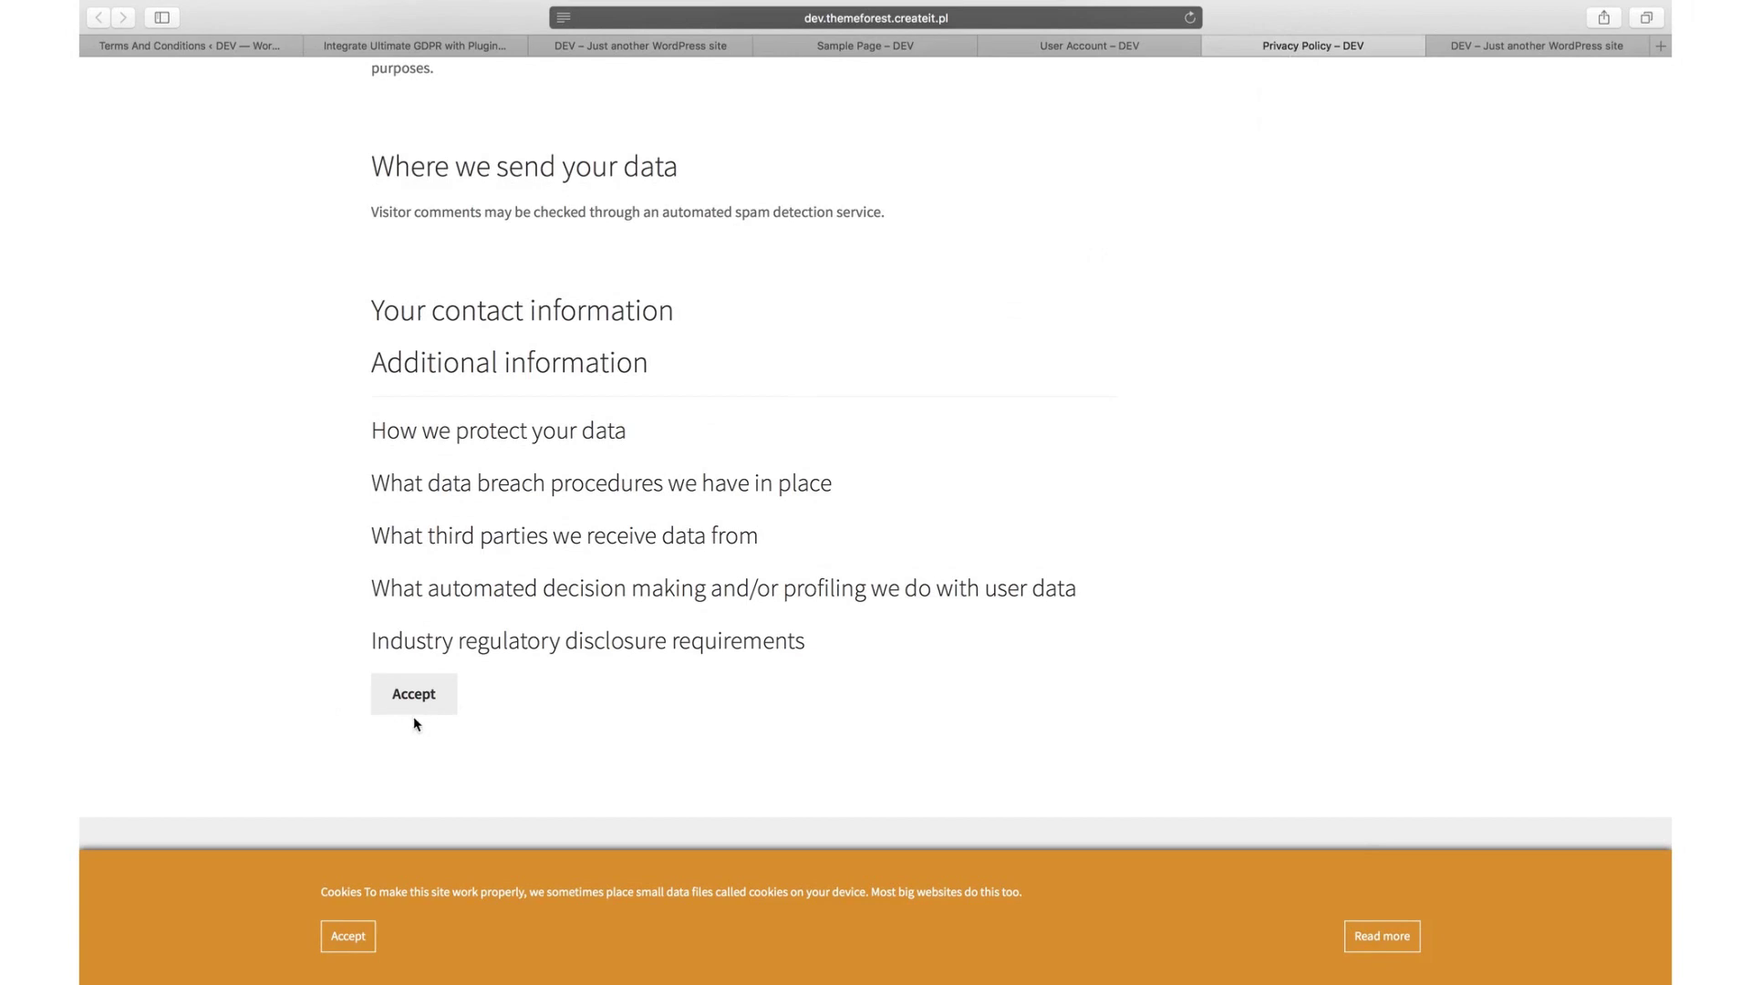
- Accept the Privacy Policy as a visitor, then decline it again
{"action": "left_click", "coordinate": [420, 693]}
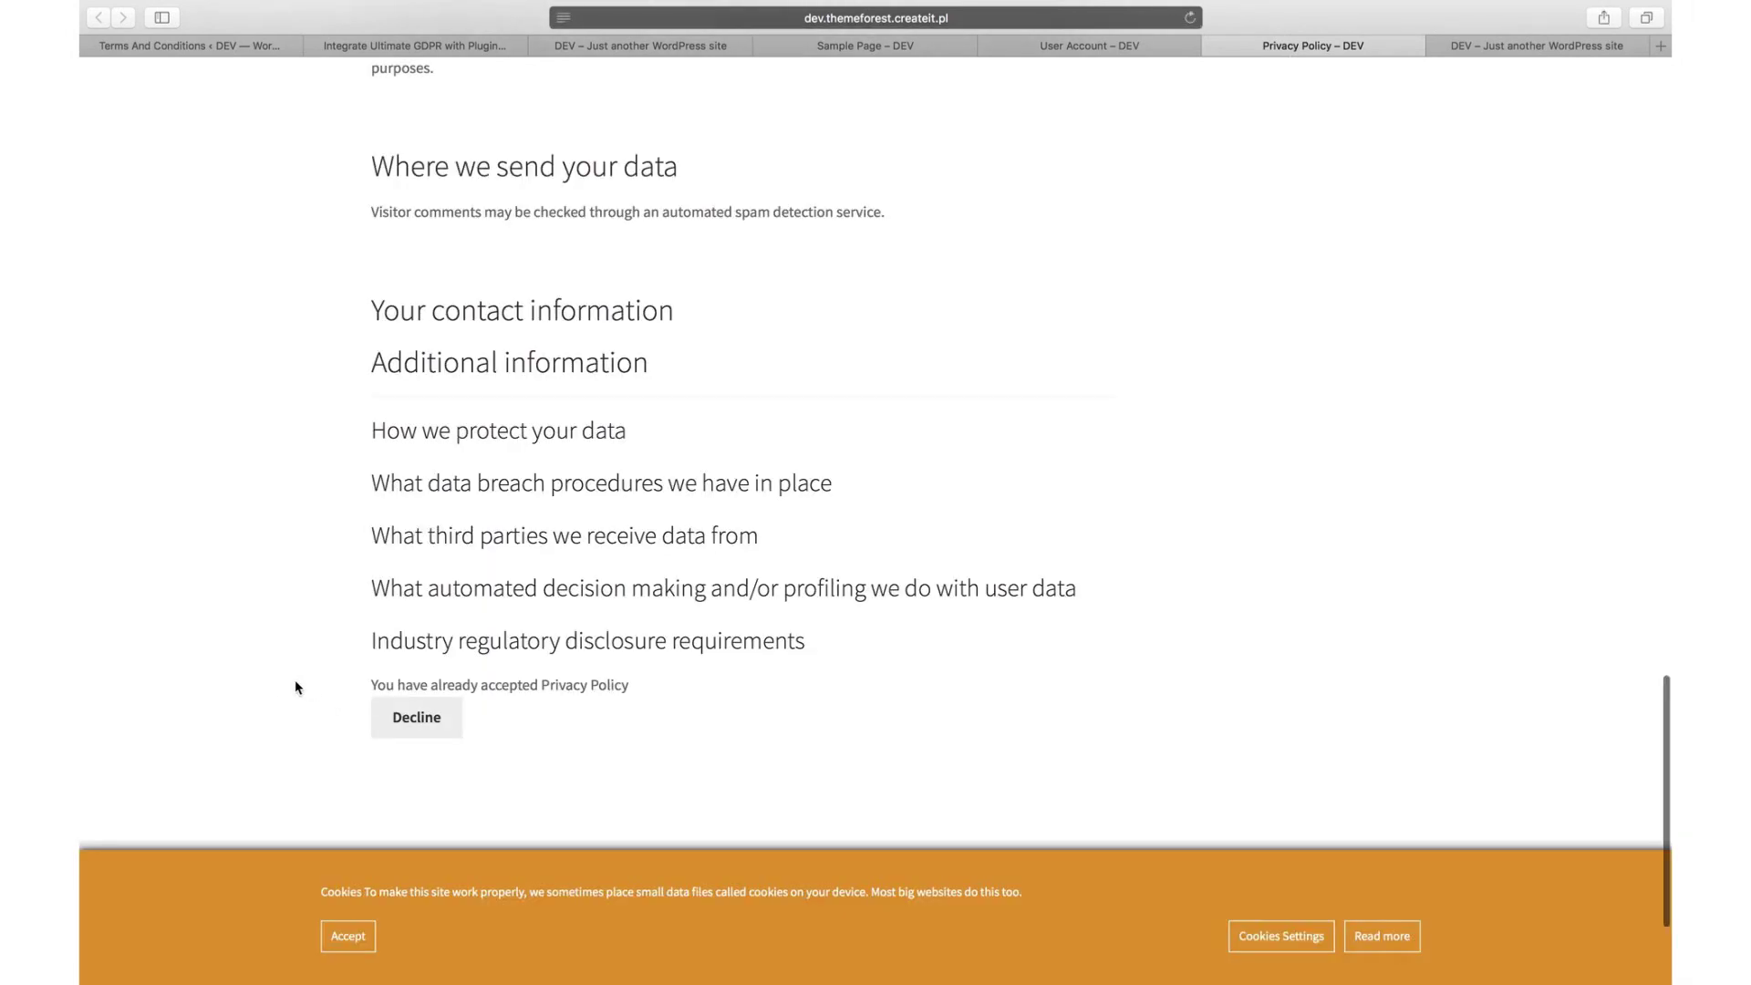
{"action": "left_click", "coordinate": [407, 727]}
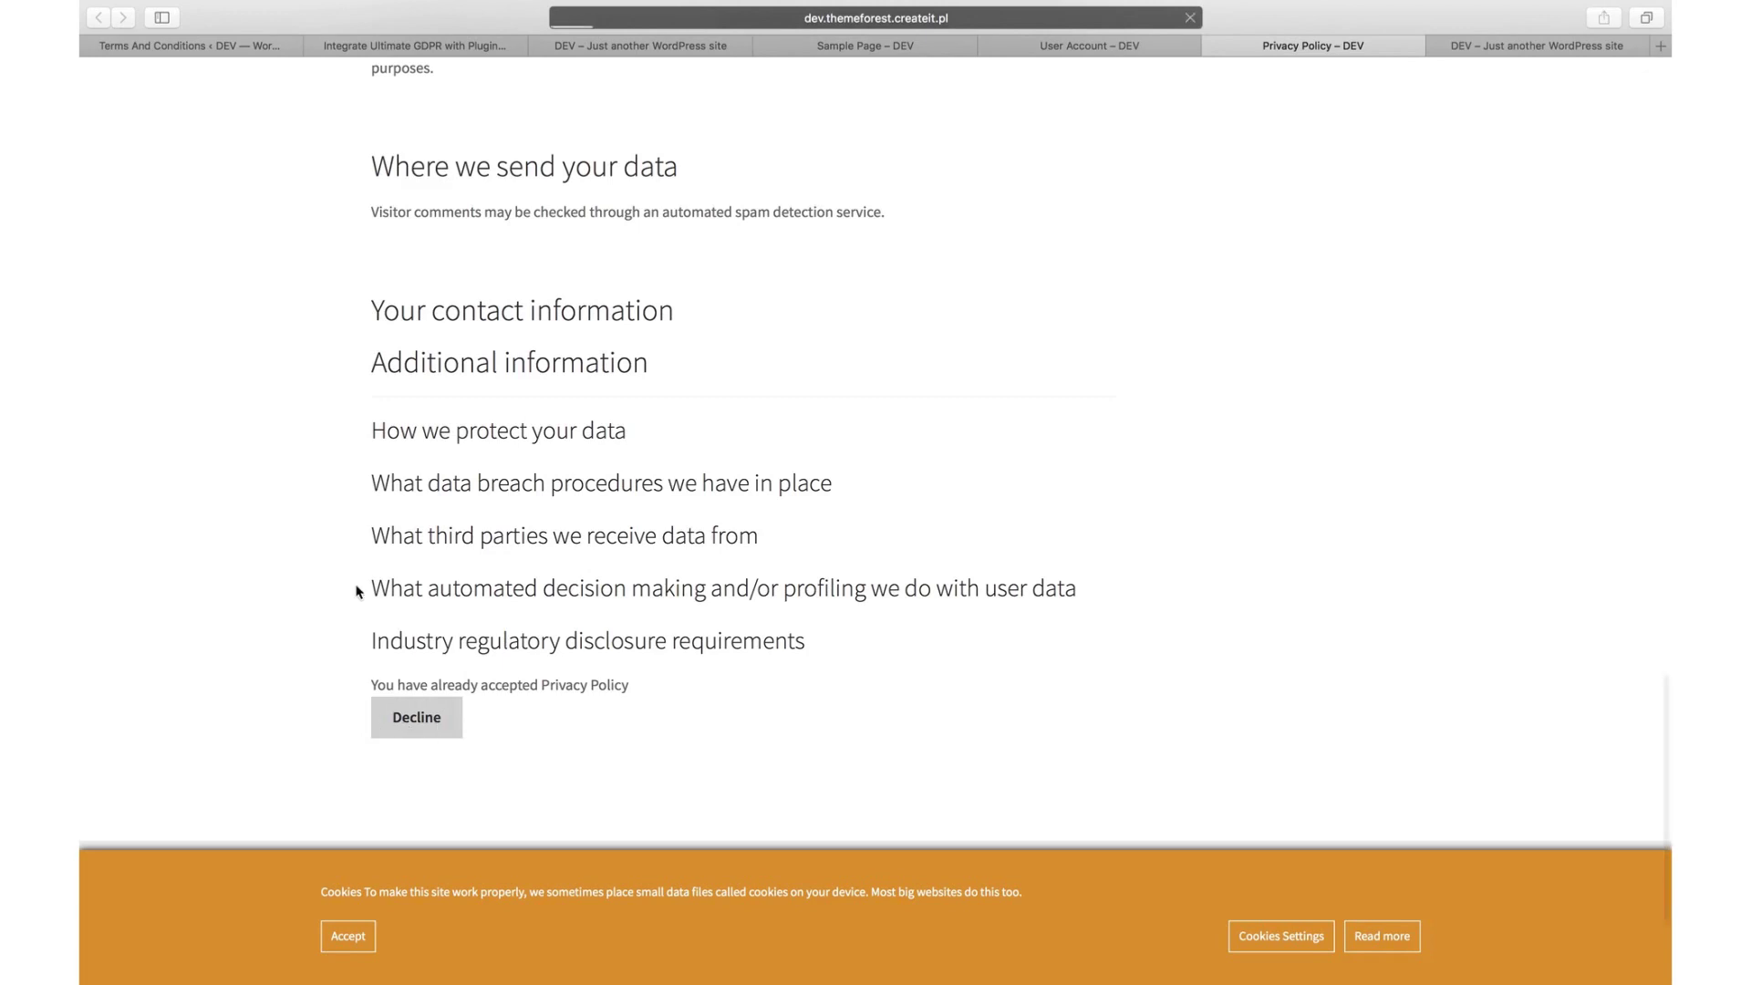
- Enable logged-in and guest acceptance redirects for Terms and Conditions and Privacy Policy, then scroll to Save Changes
{"action": "left_click", "coordinate": [155, 47]}
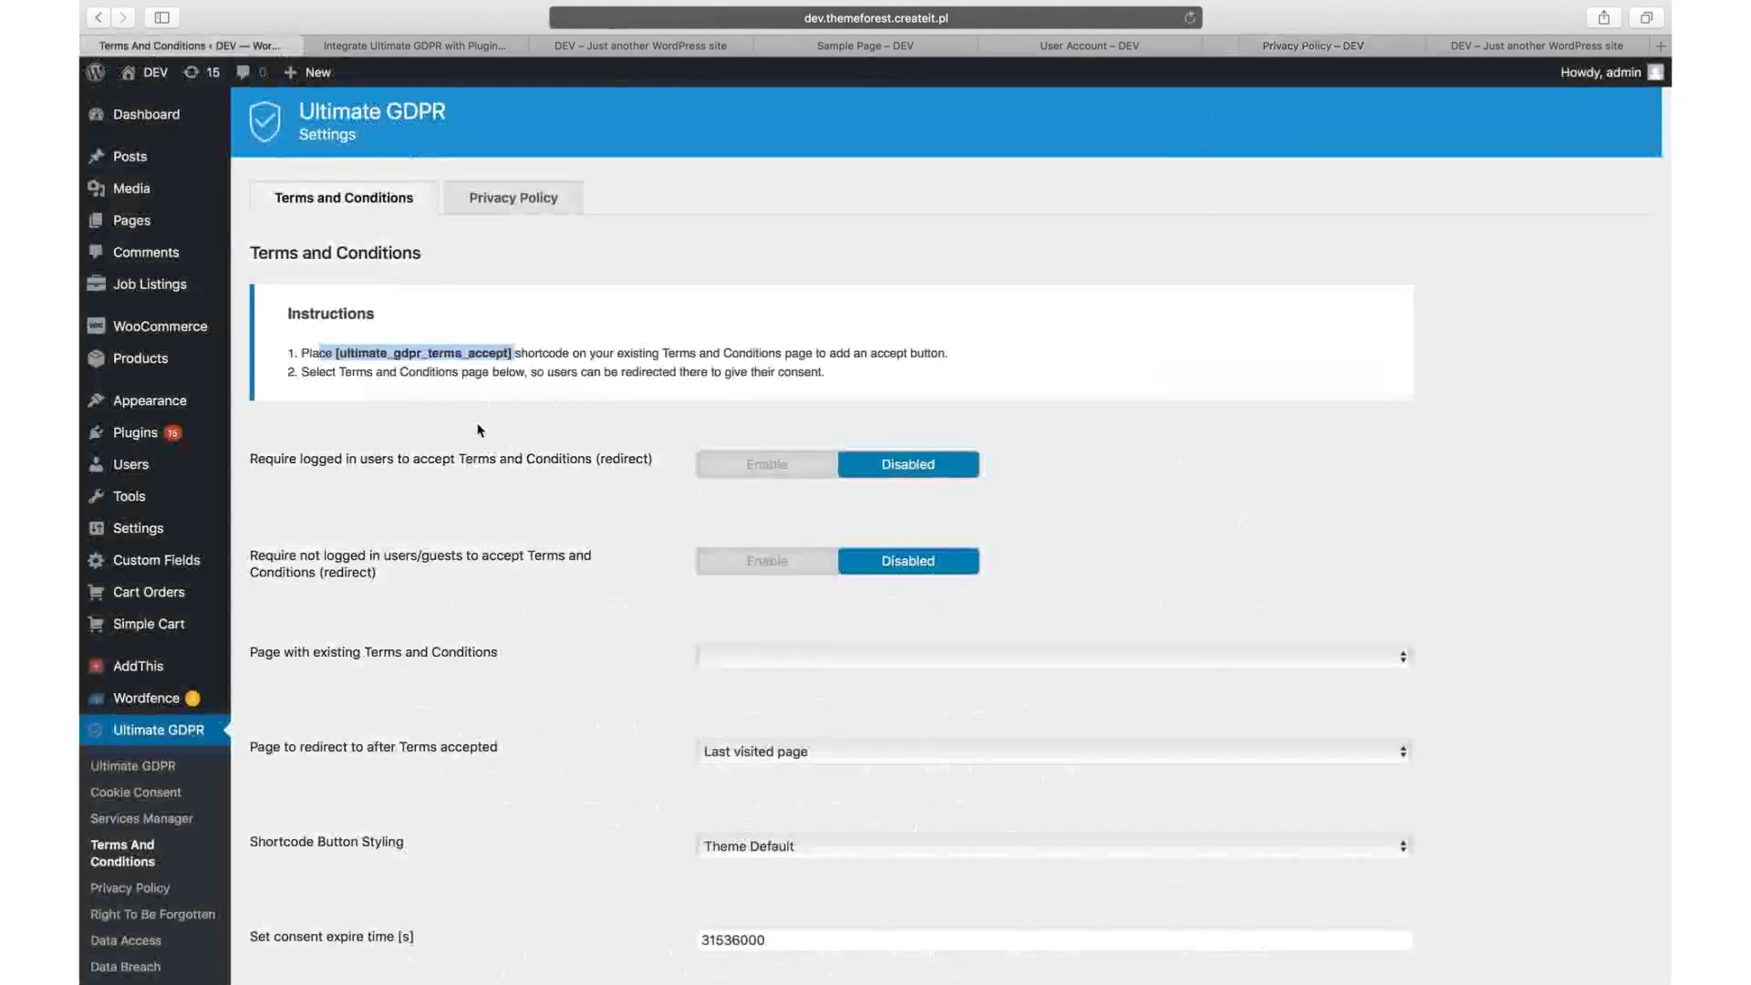
{"action": "left_click", "coordinate": [732, 470]}
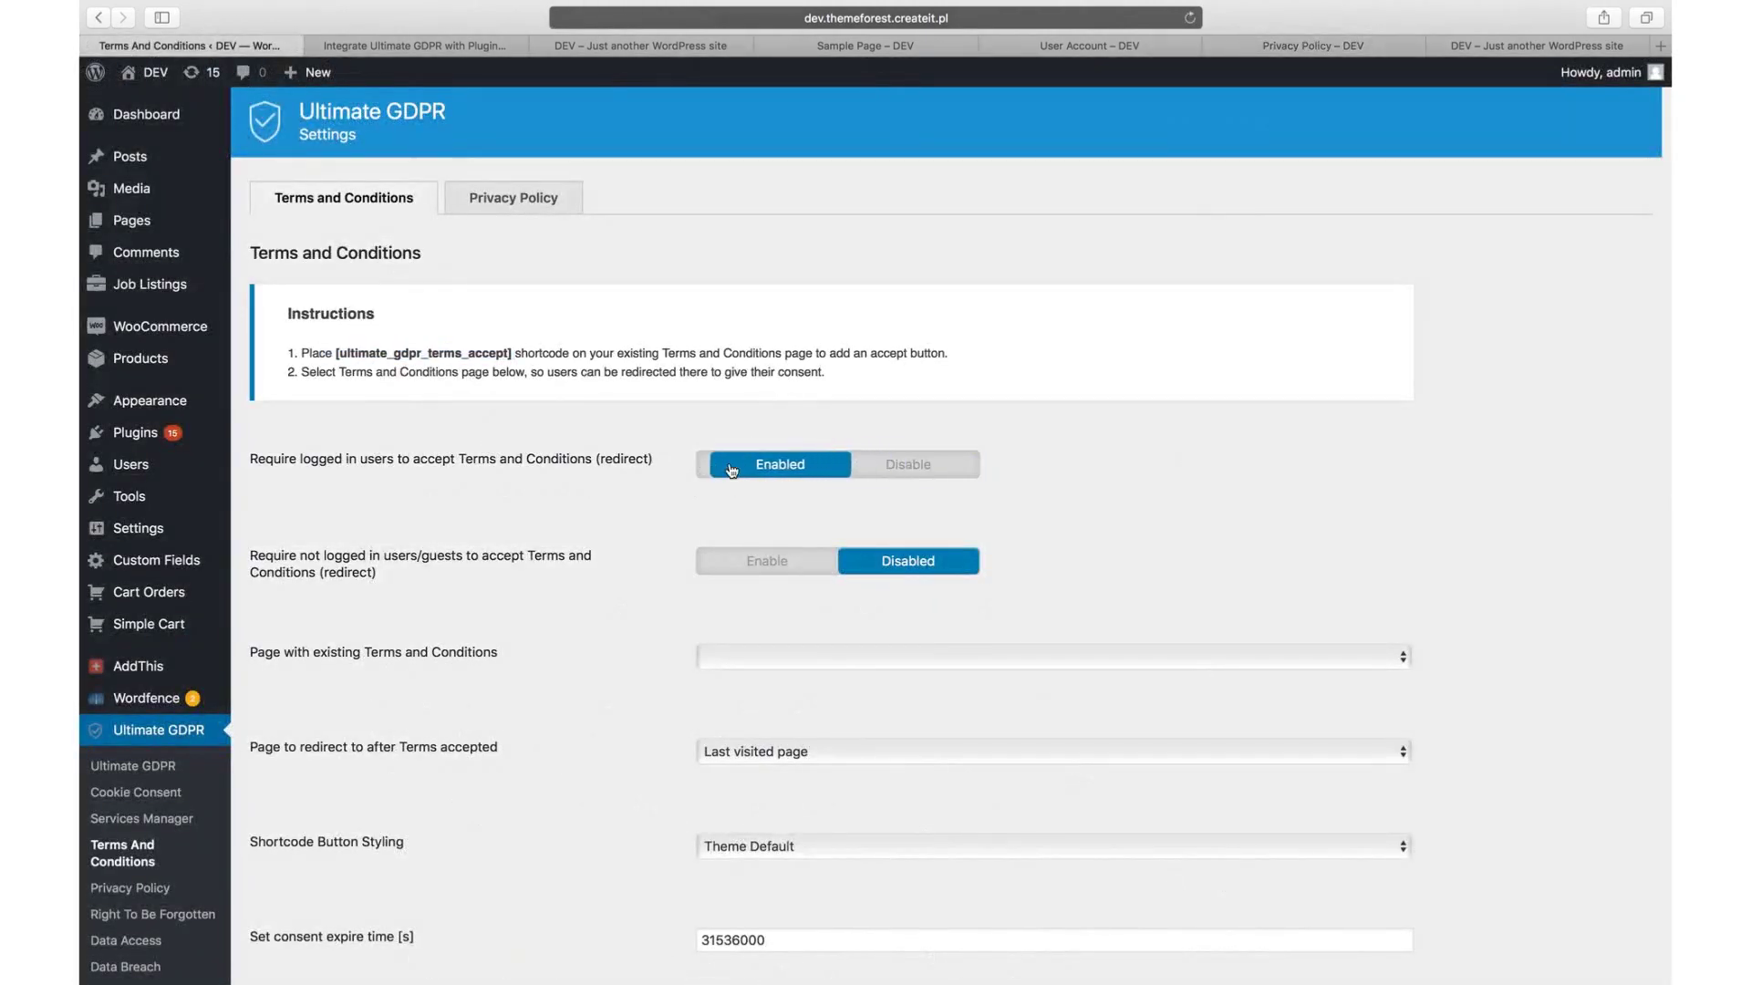
{"action": "left_click", "coordinate": [760, 563]}
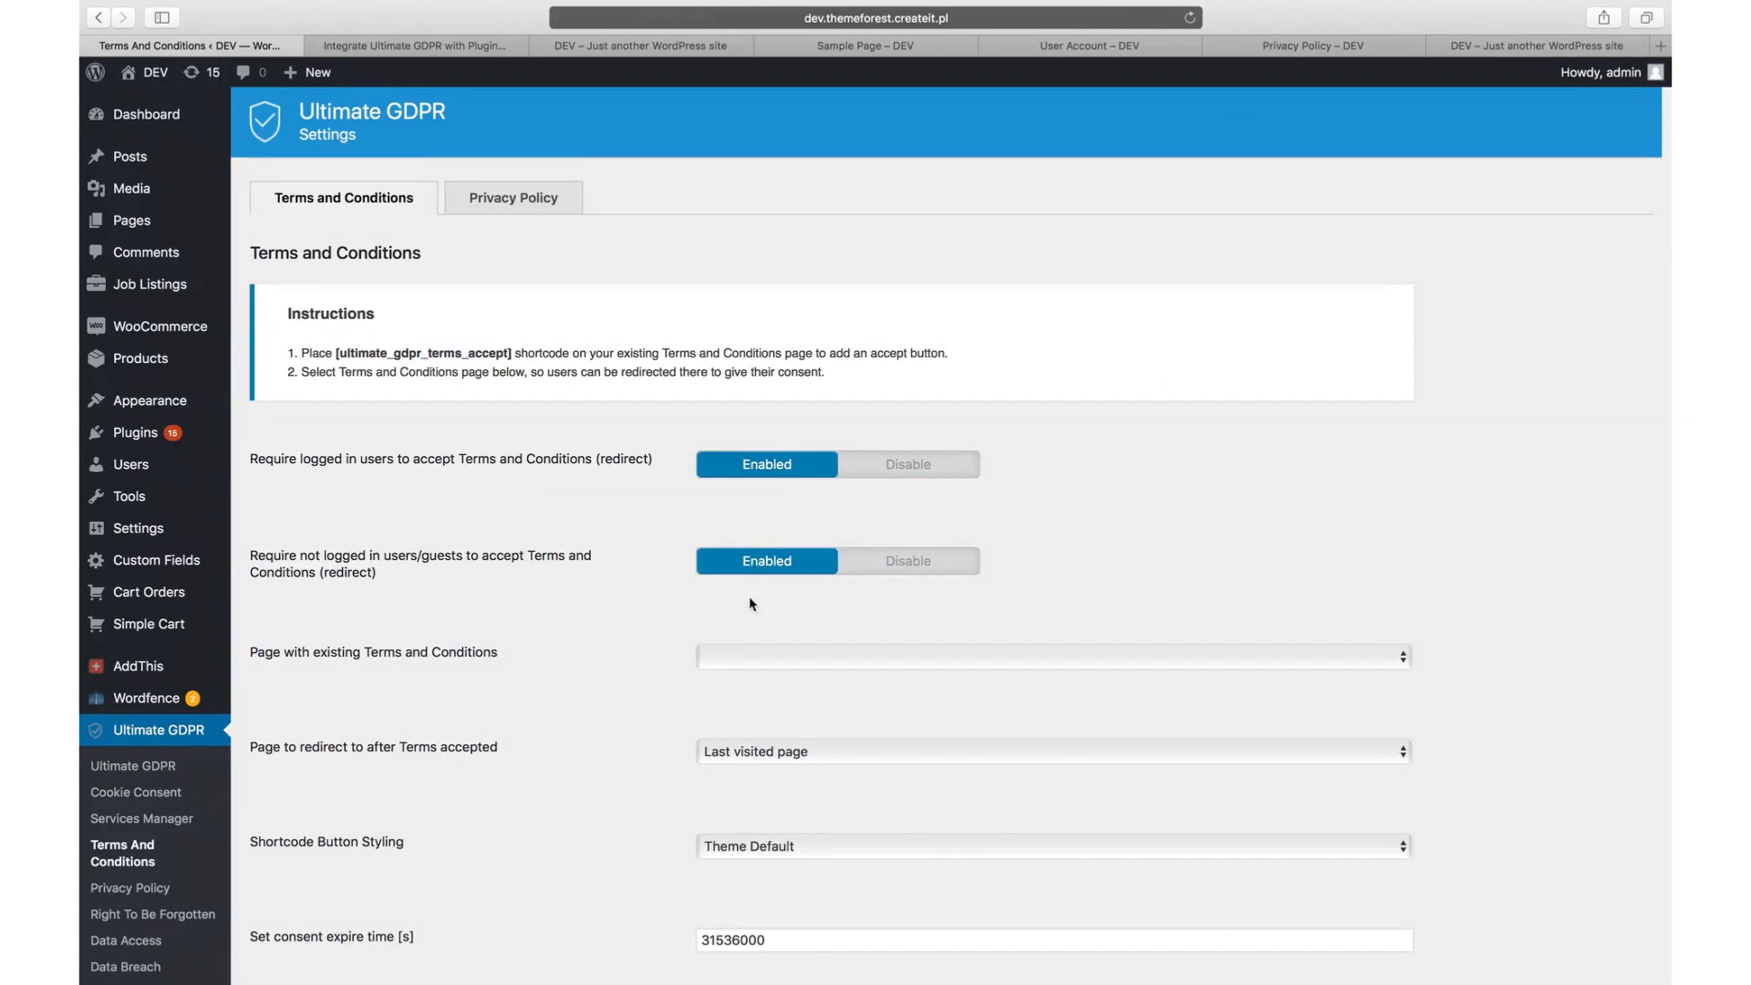
{"action": "left_click", "coordinate": [500, 208]}
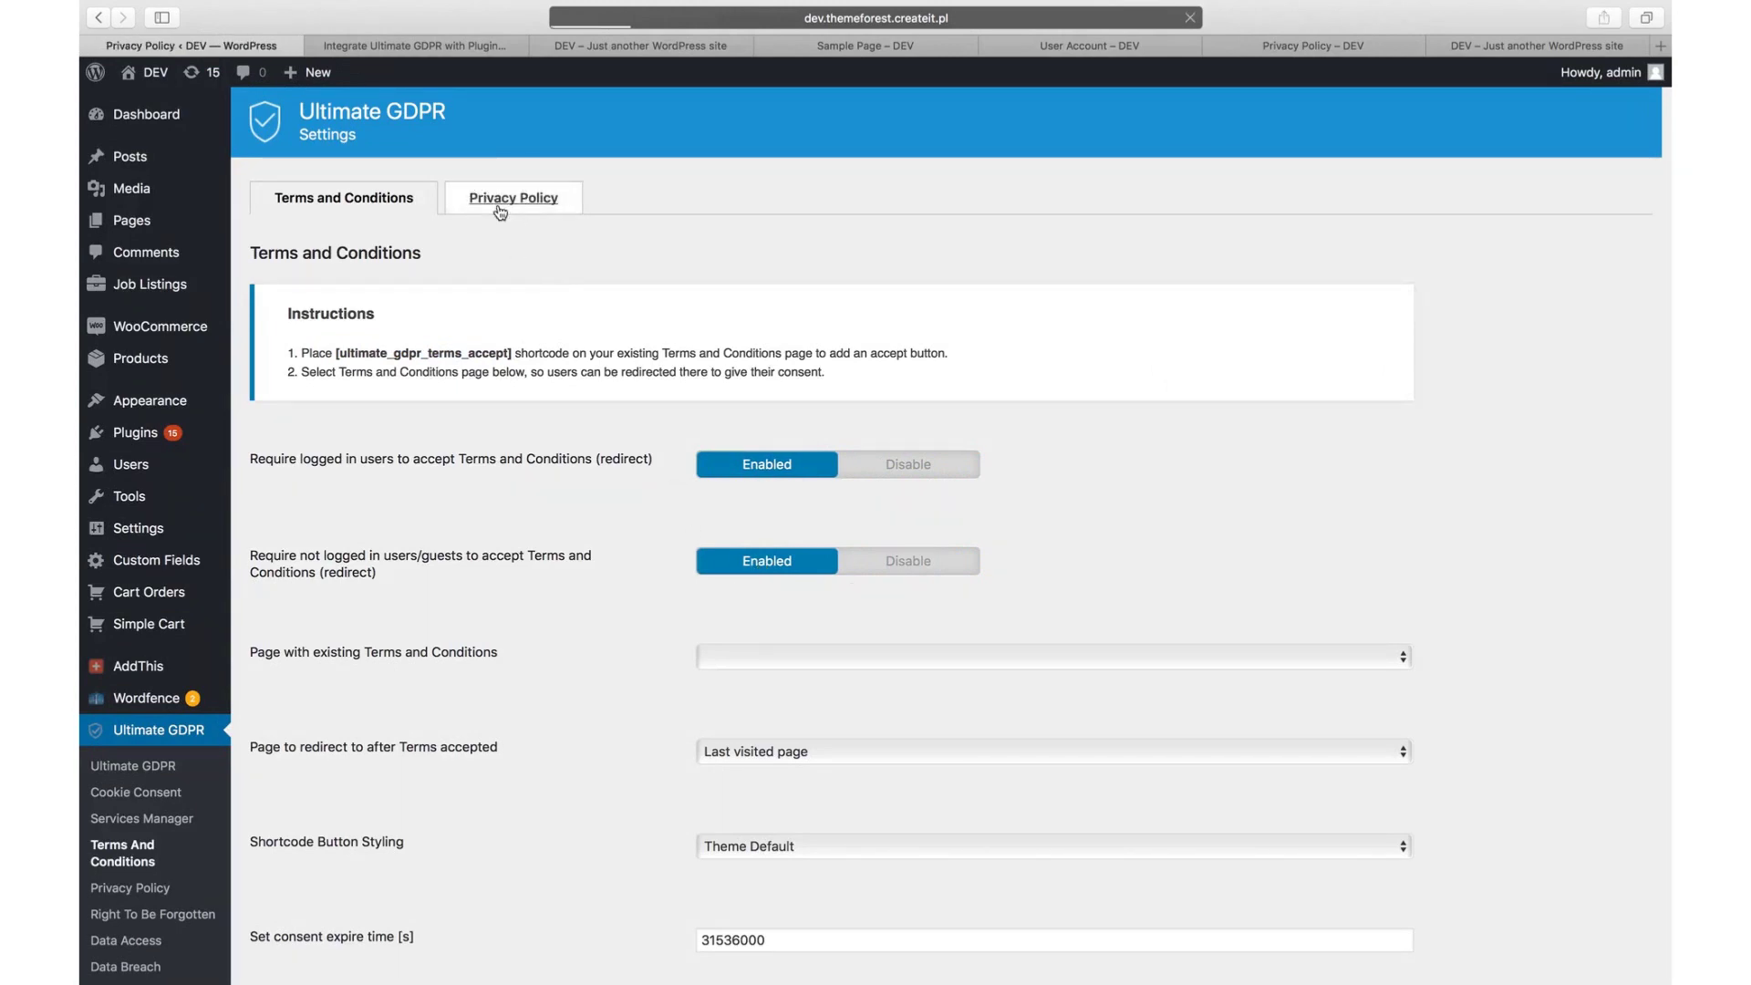
{"action": "left_click", "coordinate": [777, 465]}
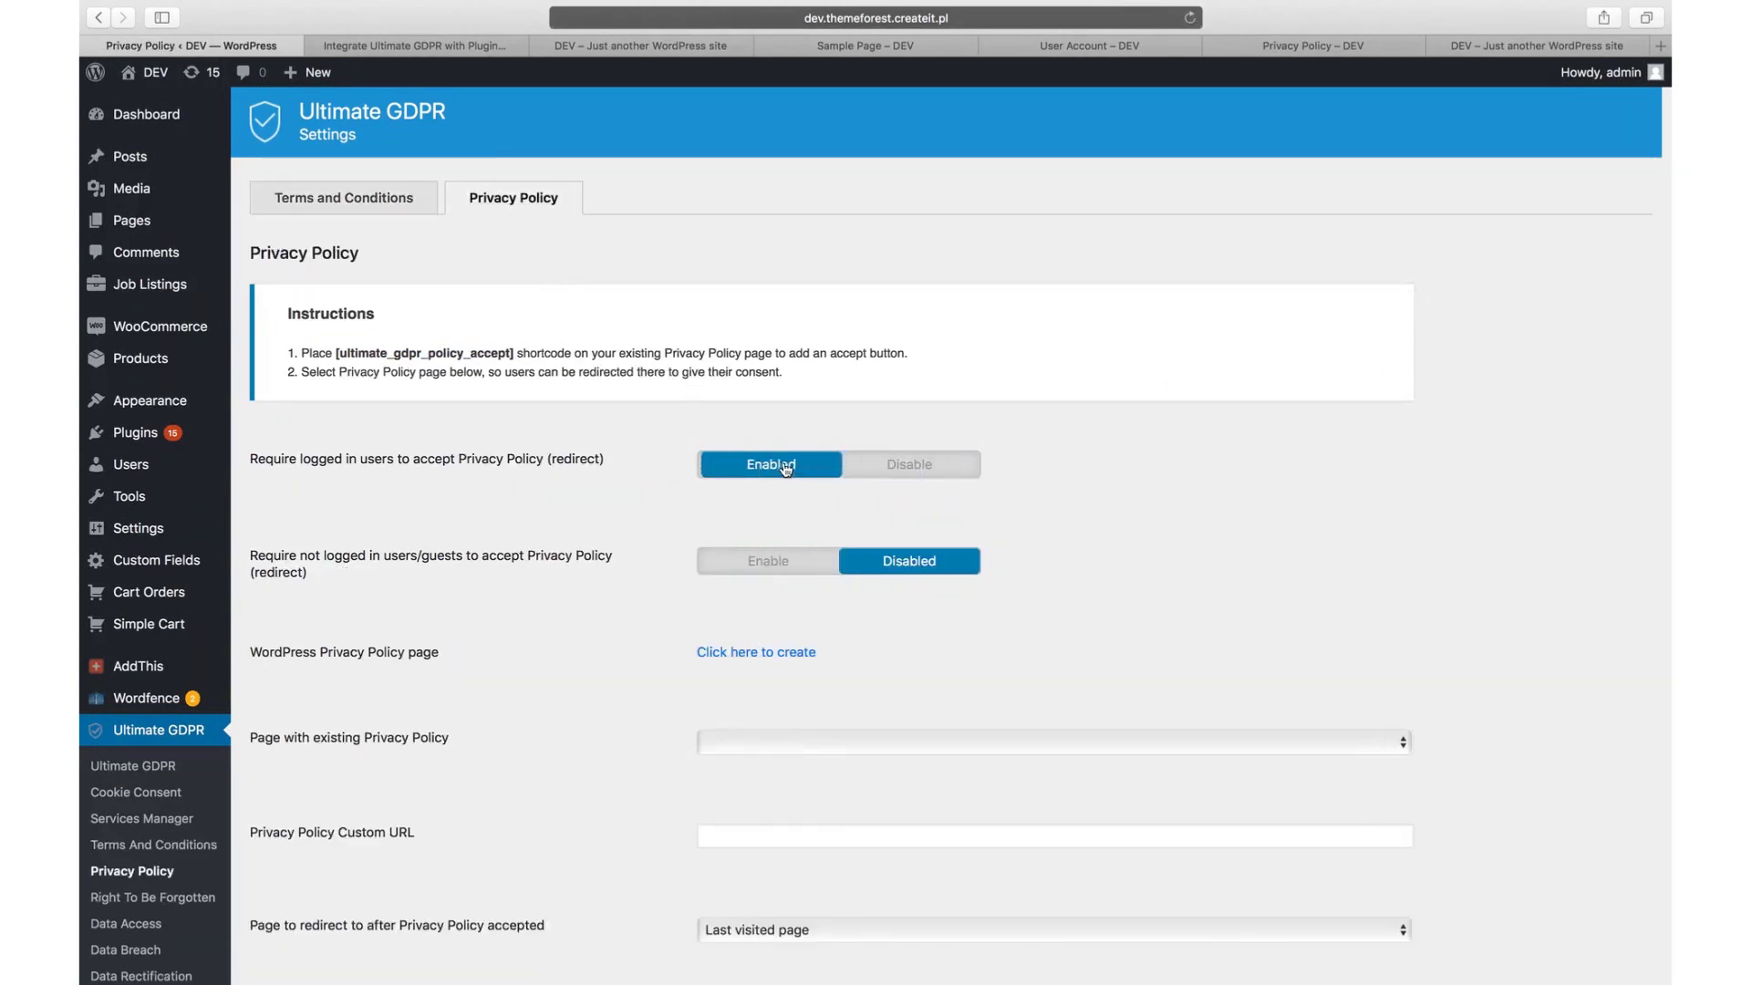
{"action": "left_click", "coordinate": [786, 565]}
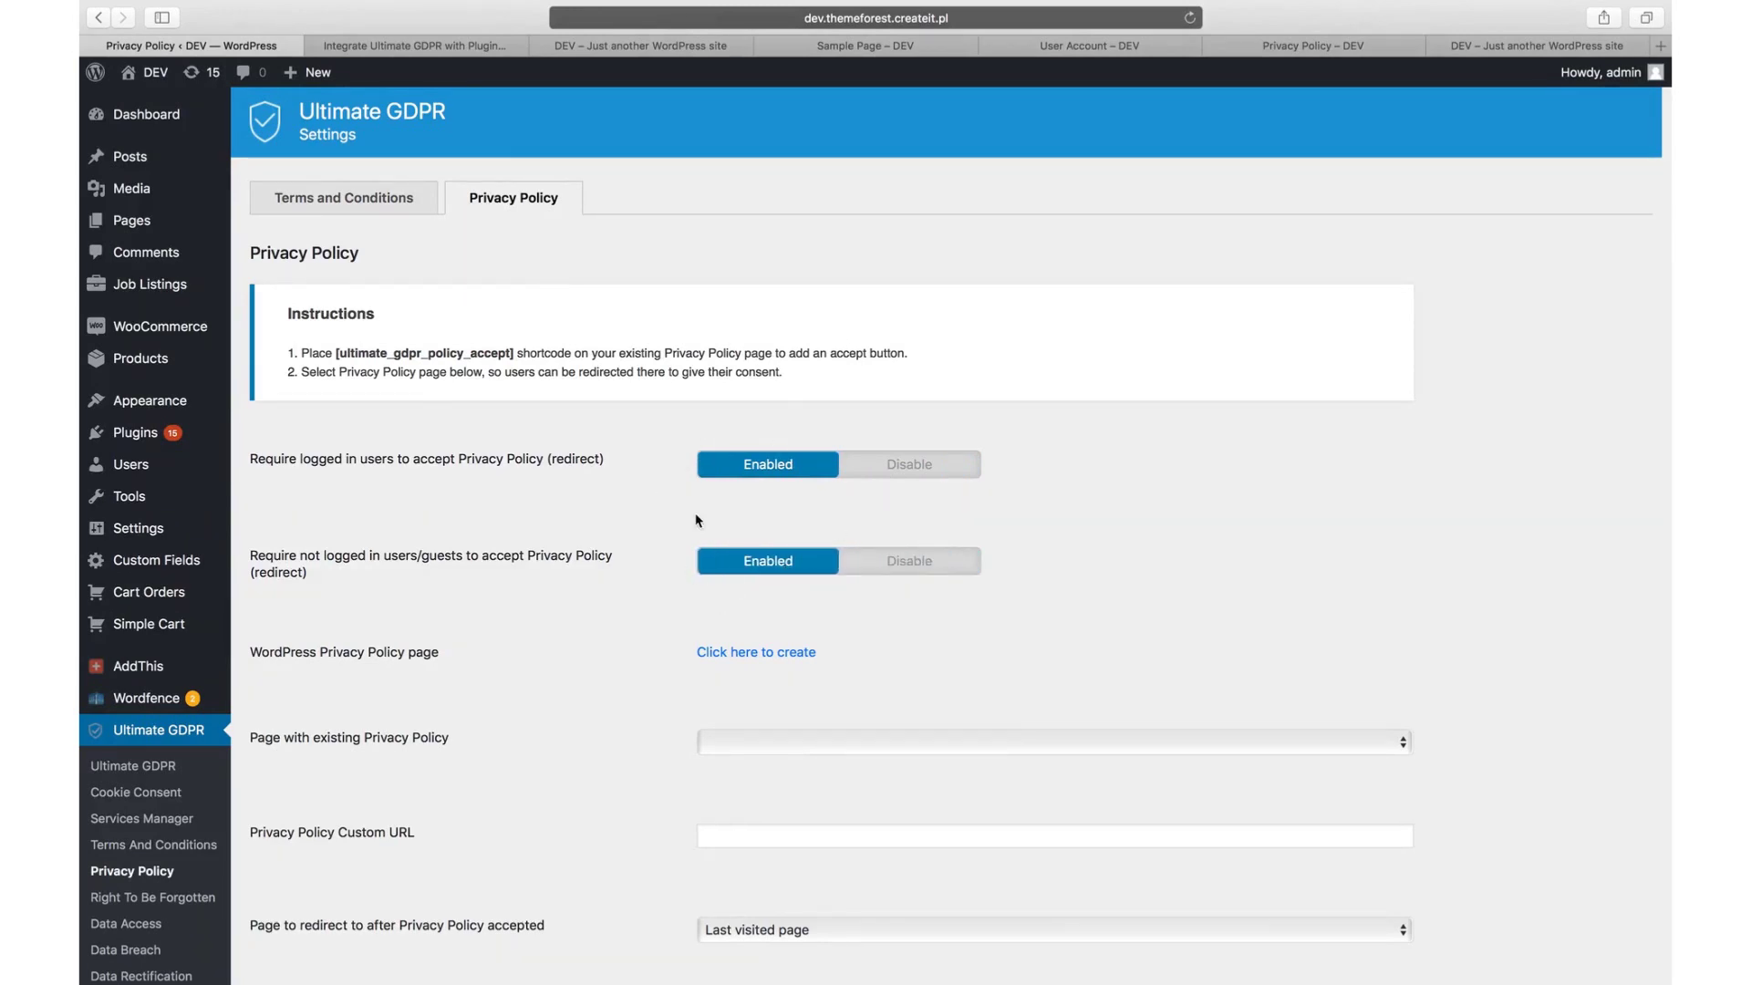
{"action": "scroll", "coordinate": [585, 646], "scroll_direction": "down", "scroll_amount": 10}
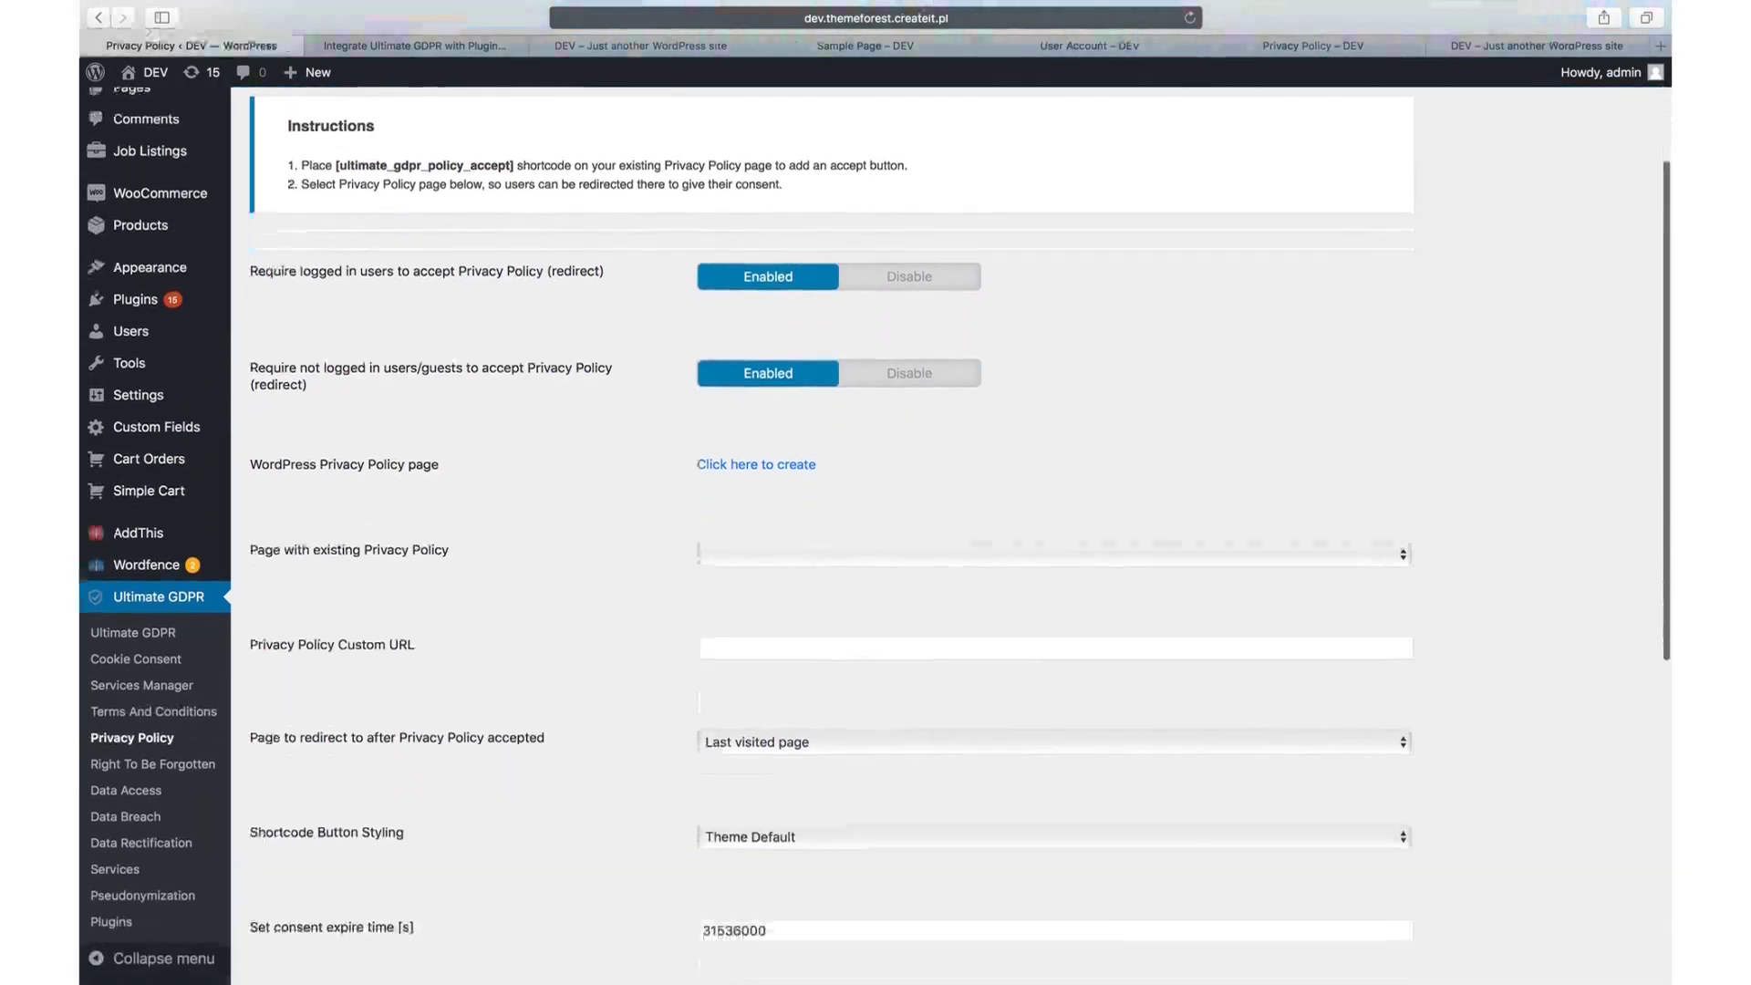
{"action": "scroll", "coordinate": [316, 845], "scroll_direction": "down", "scroll_amount": 2}
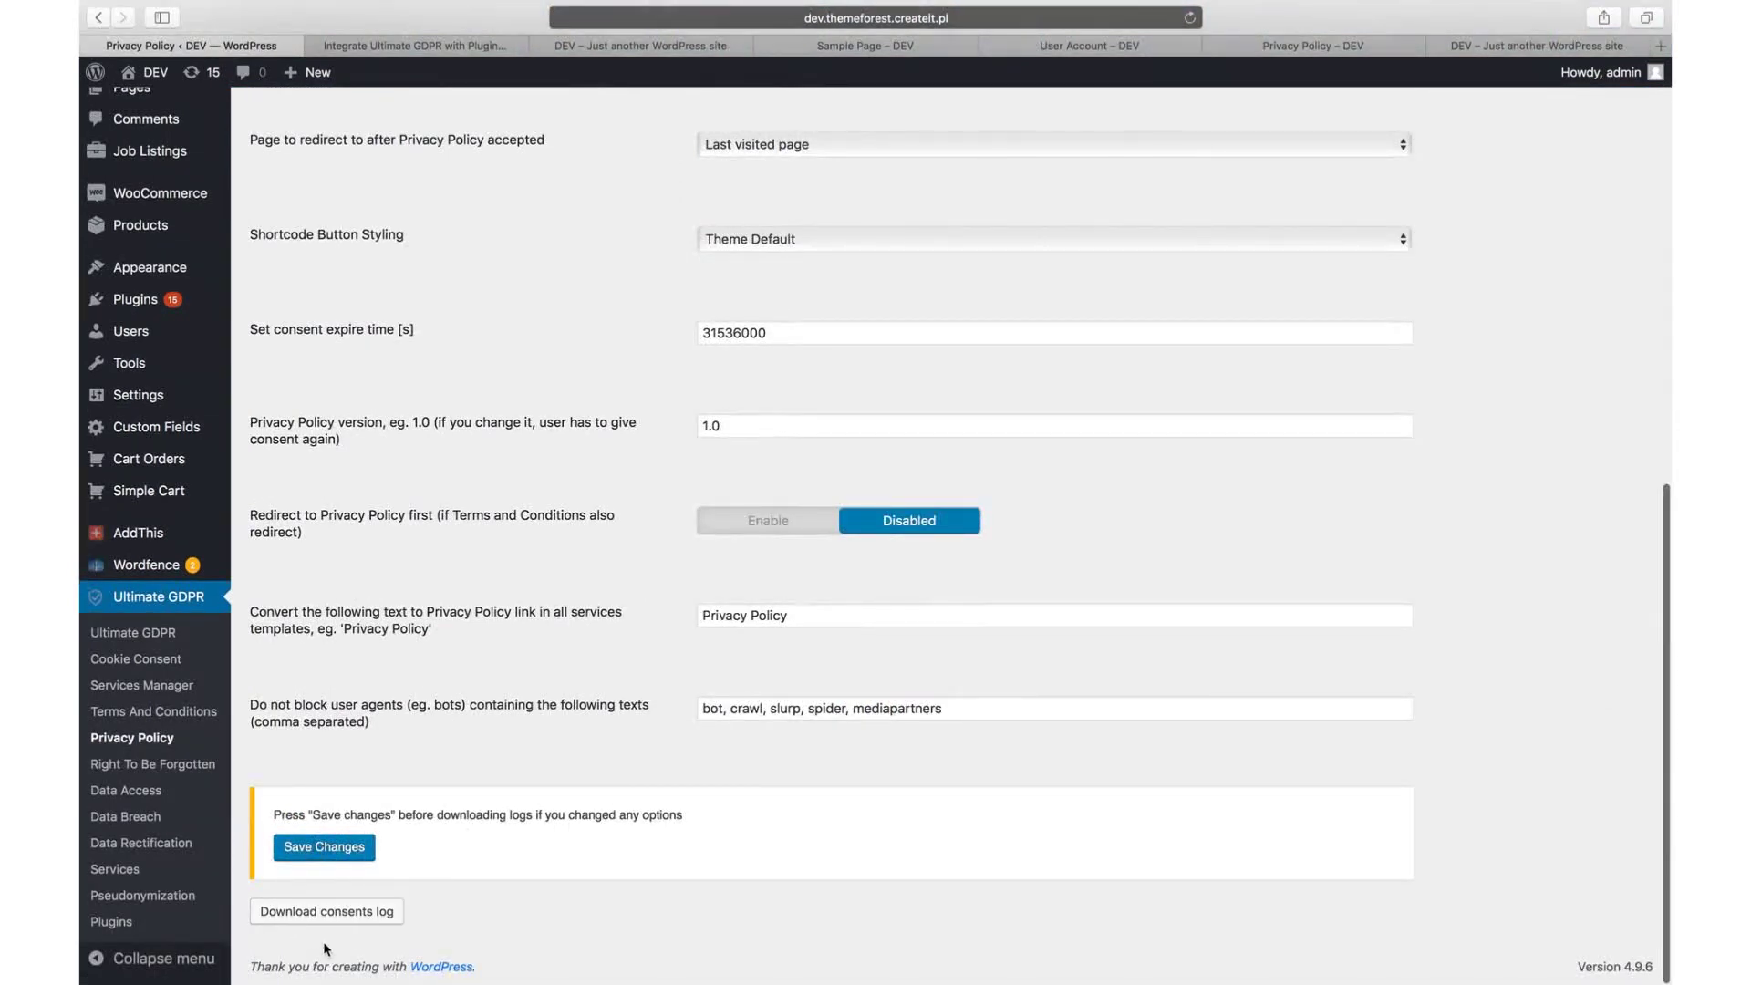
{"action": "left_click", "coordinate": [477, 921]}
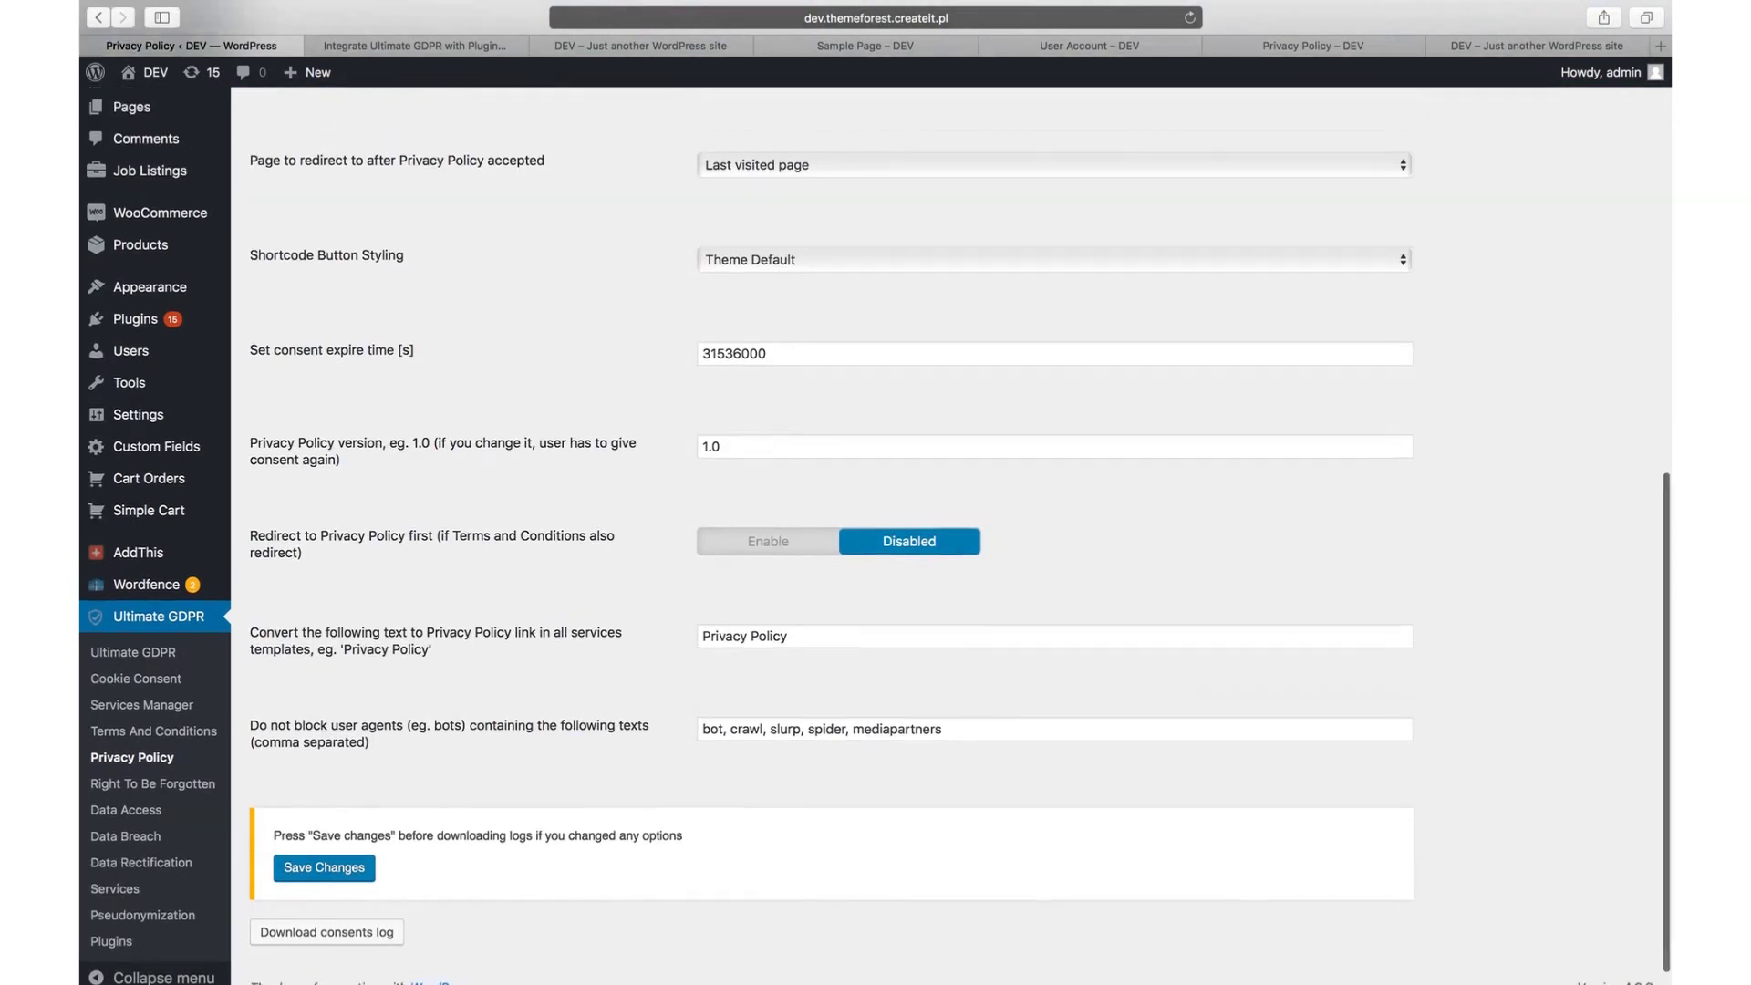
- Choose Privacy Policy as the existing policy page and keep the redirect on Last visited page
{"action": "scroll", "coordinate": [477, 921], "scroll_direction": "up", "scroll_amount": 5}
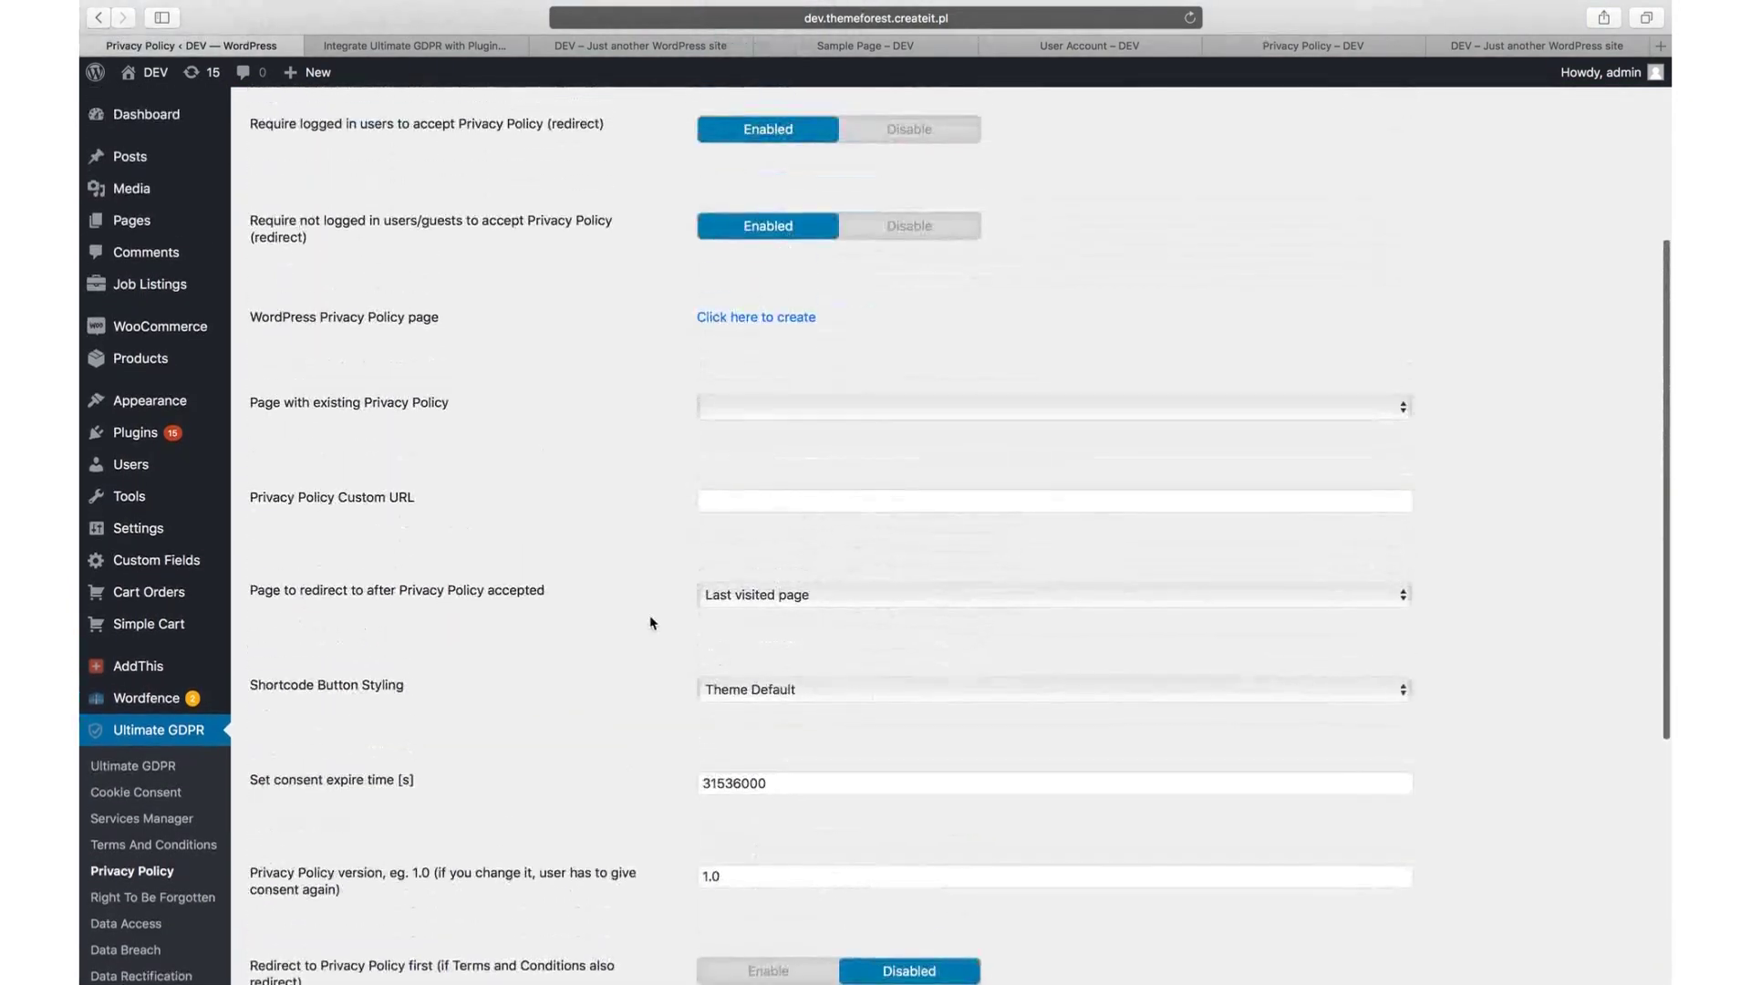
{"action": "left_click", "coordinate": [767, 401]}
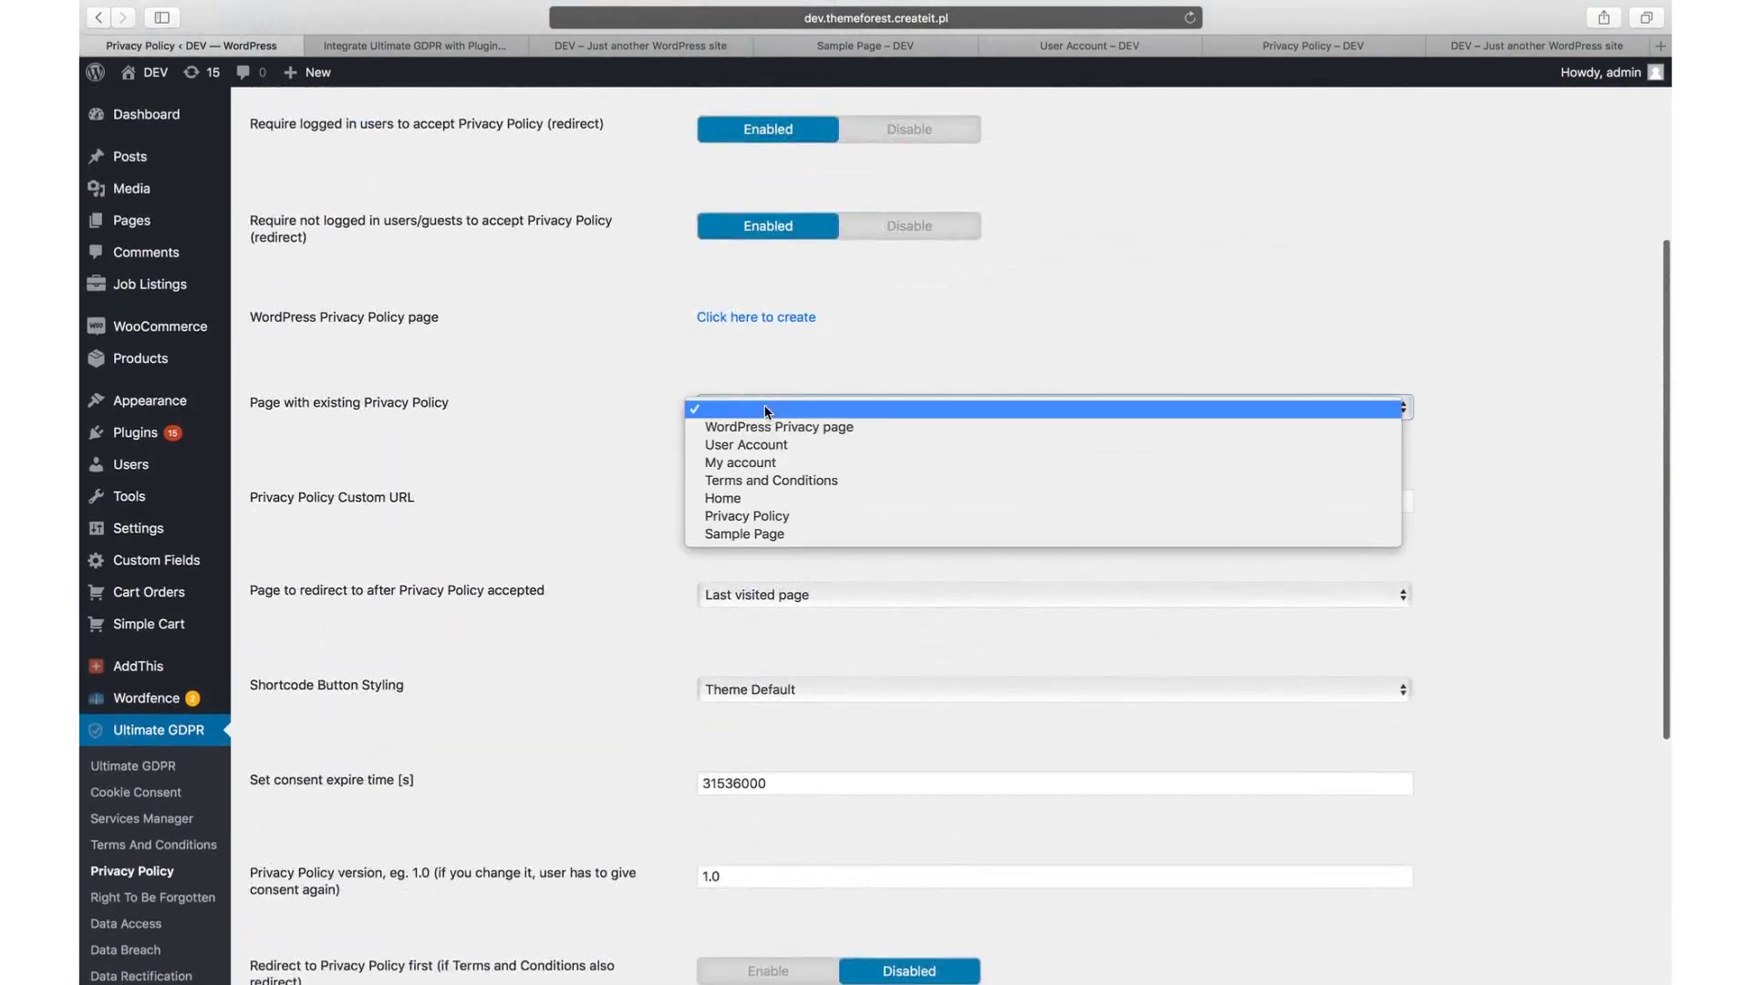
{"action": "left_click", "coordinate": [750, 516]}
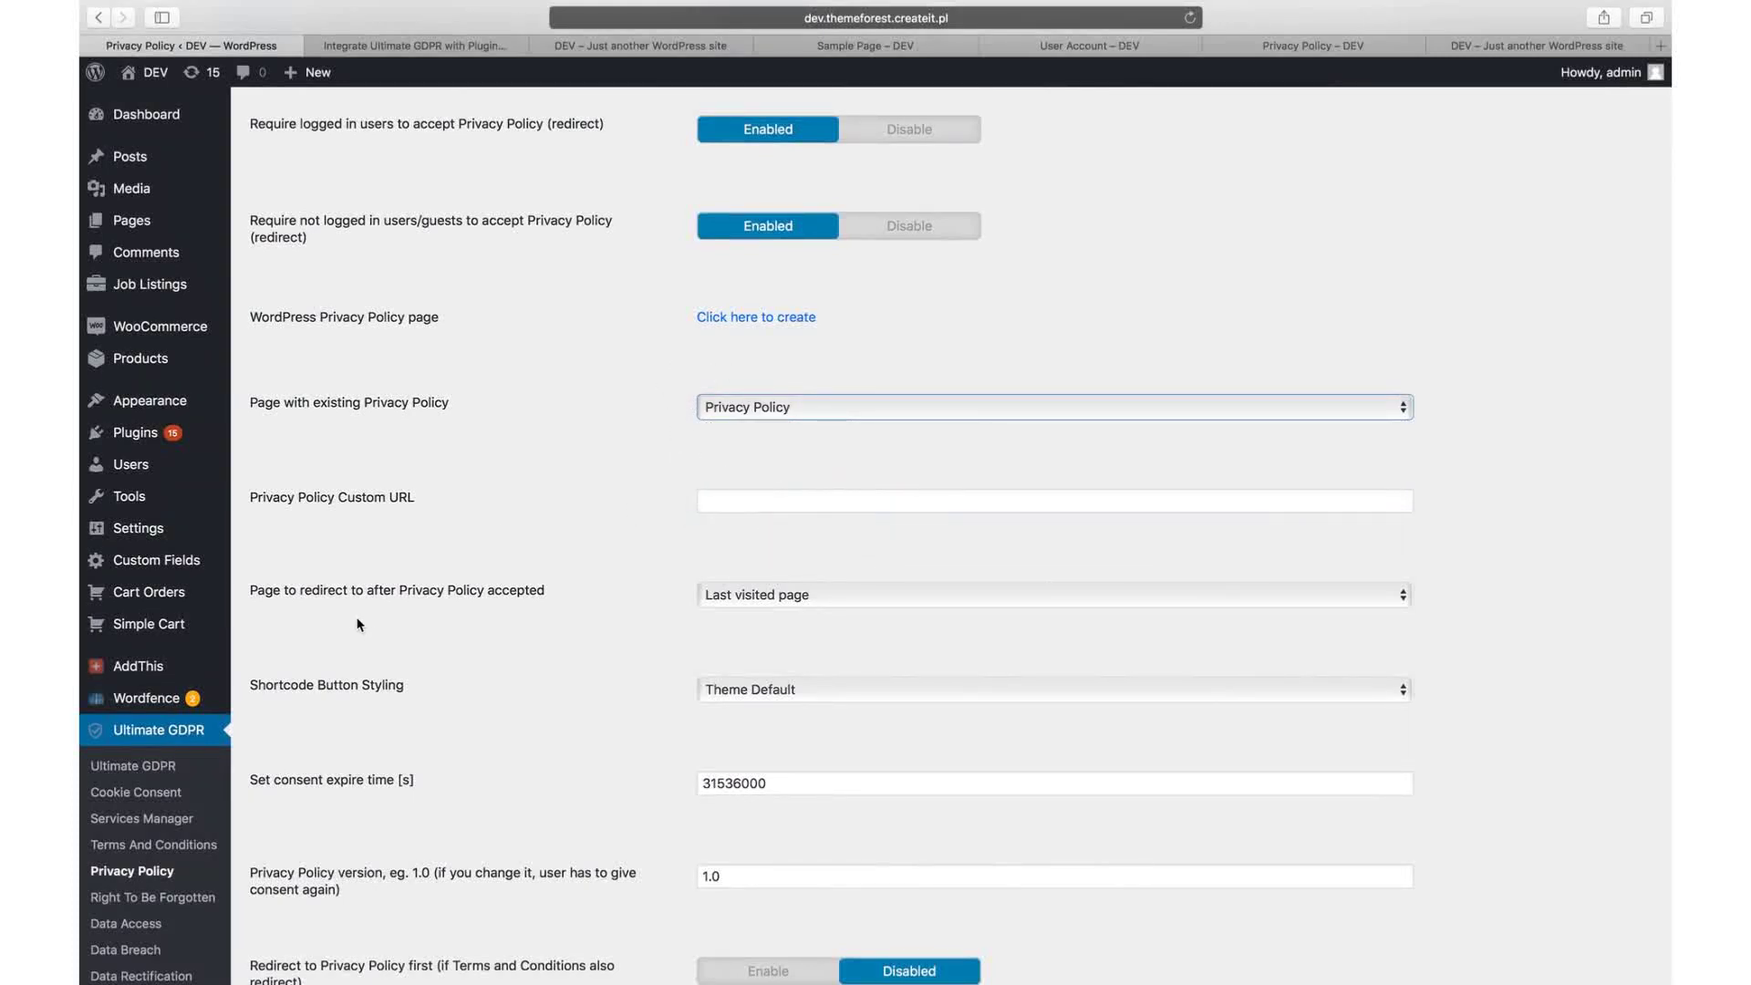
{"action": "left_click_drag", "start_coordinate": [550, 591], "coordinate": [301, 595]}
{"action": "left_click", "coordinate": [727, 593]}
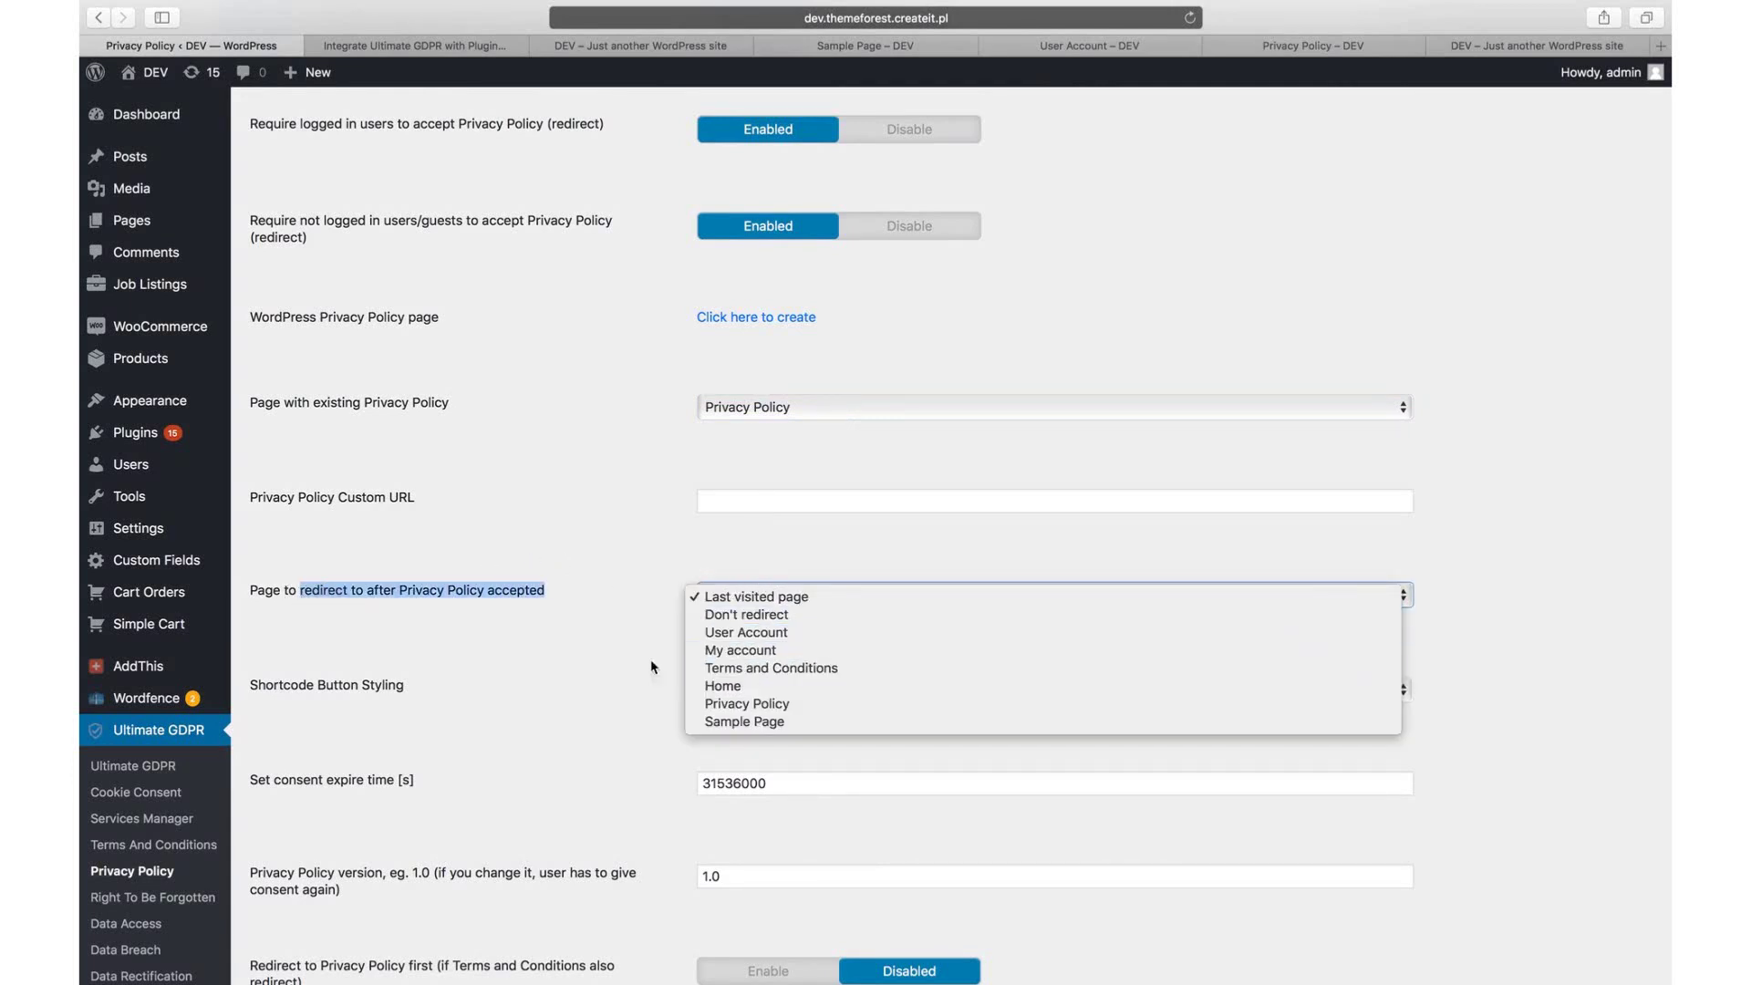
{"action": "left_click", "coordinate": [726, 609]}
{"action": "left_click", "coordinate": [727, 602]}
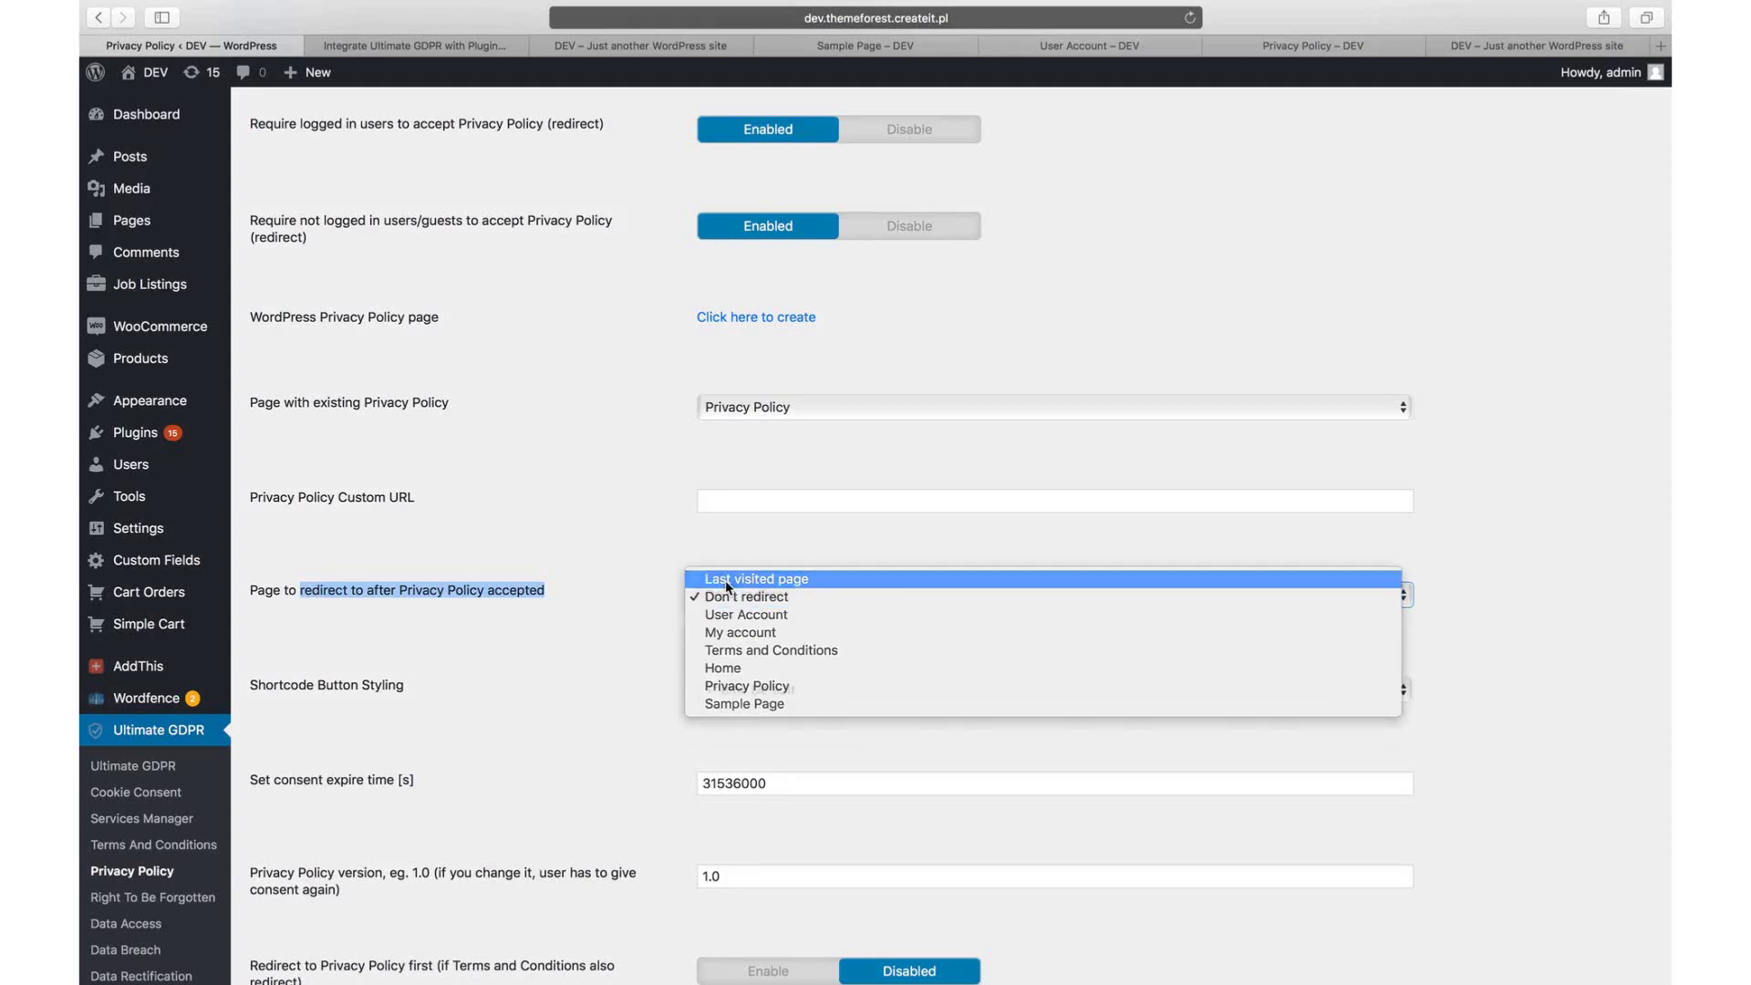
{"action": "left_click", "coordinate": [727, 579]}
- Add a trailing comma to the unblocked bot user-agent list
{"action": "scroll", "coordinate": [727, 579], "scroll_direction": "down", "scroll_amount": 5}
{"action": "scroll", "coordinate": [409, 784], "scroll_direction": "down", "scroll_amount": 5}
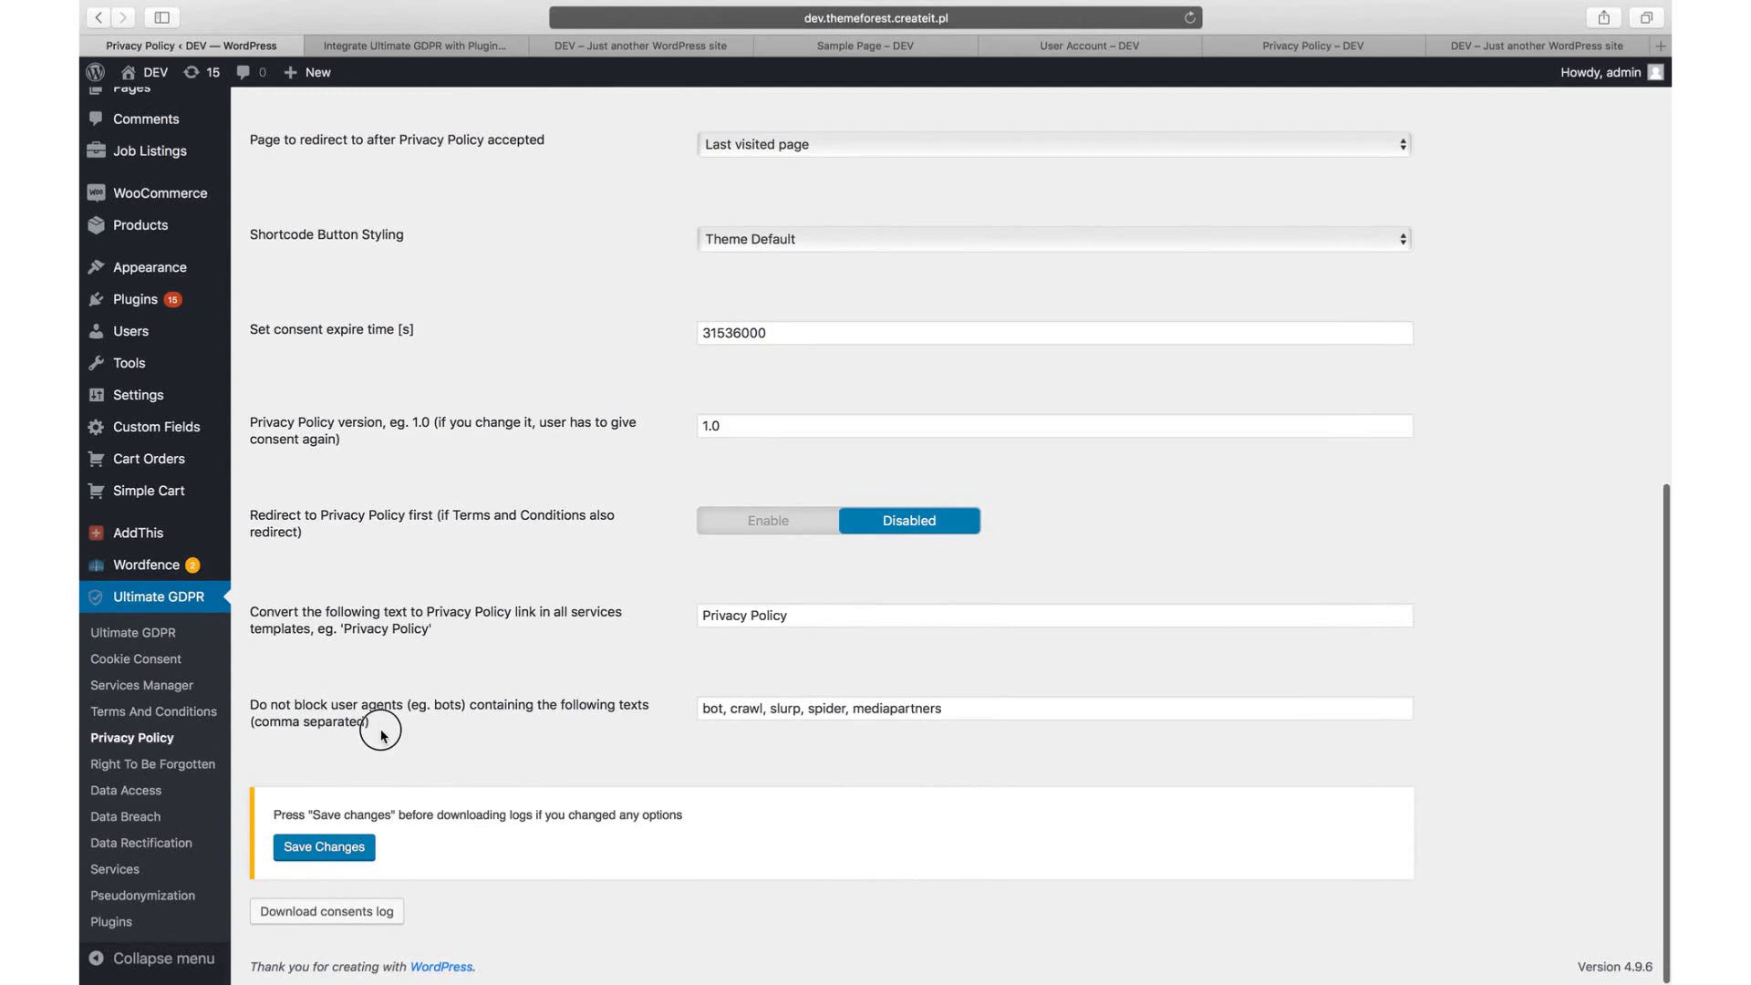
{"action": "left_click_drag", "start_coordinate": [370, 725], "coordinate": [250, 704]}
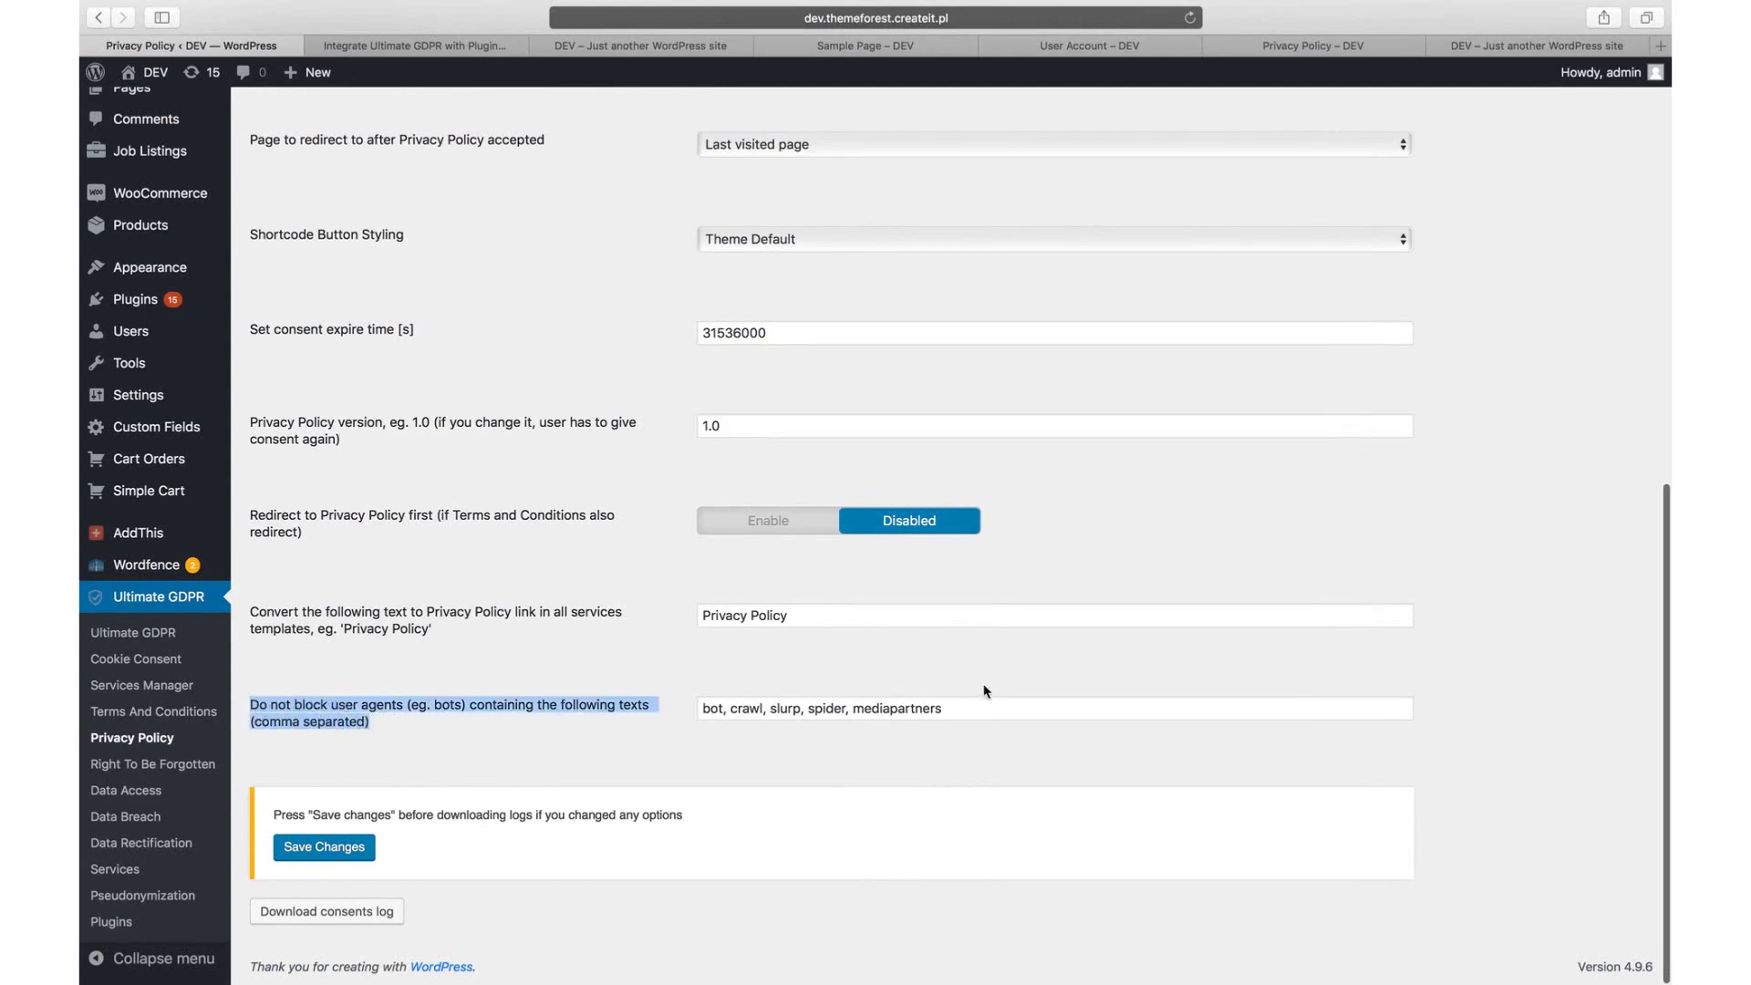
{"action": "left_click", "coordinate": [959, 709]}
{"action": "type", "text": ","}
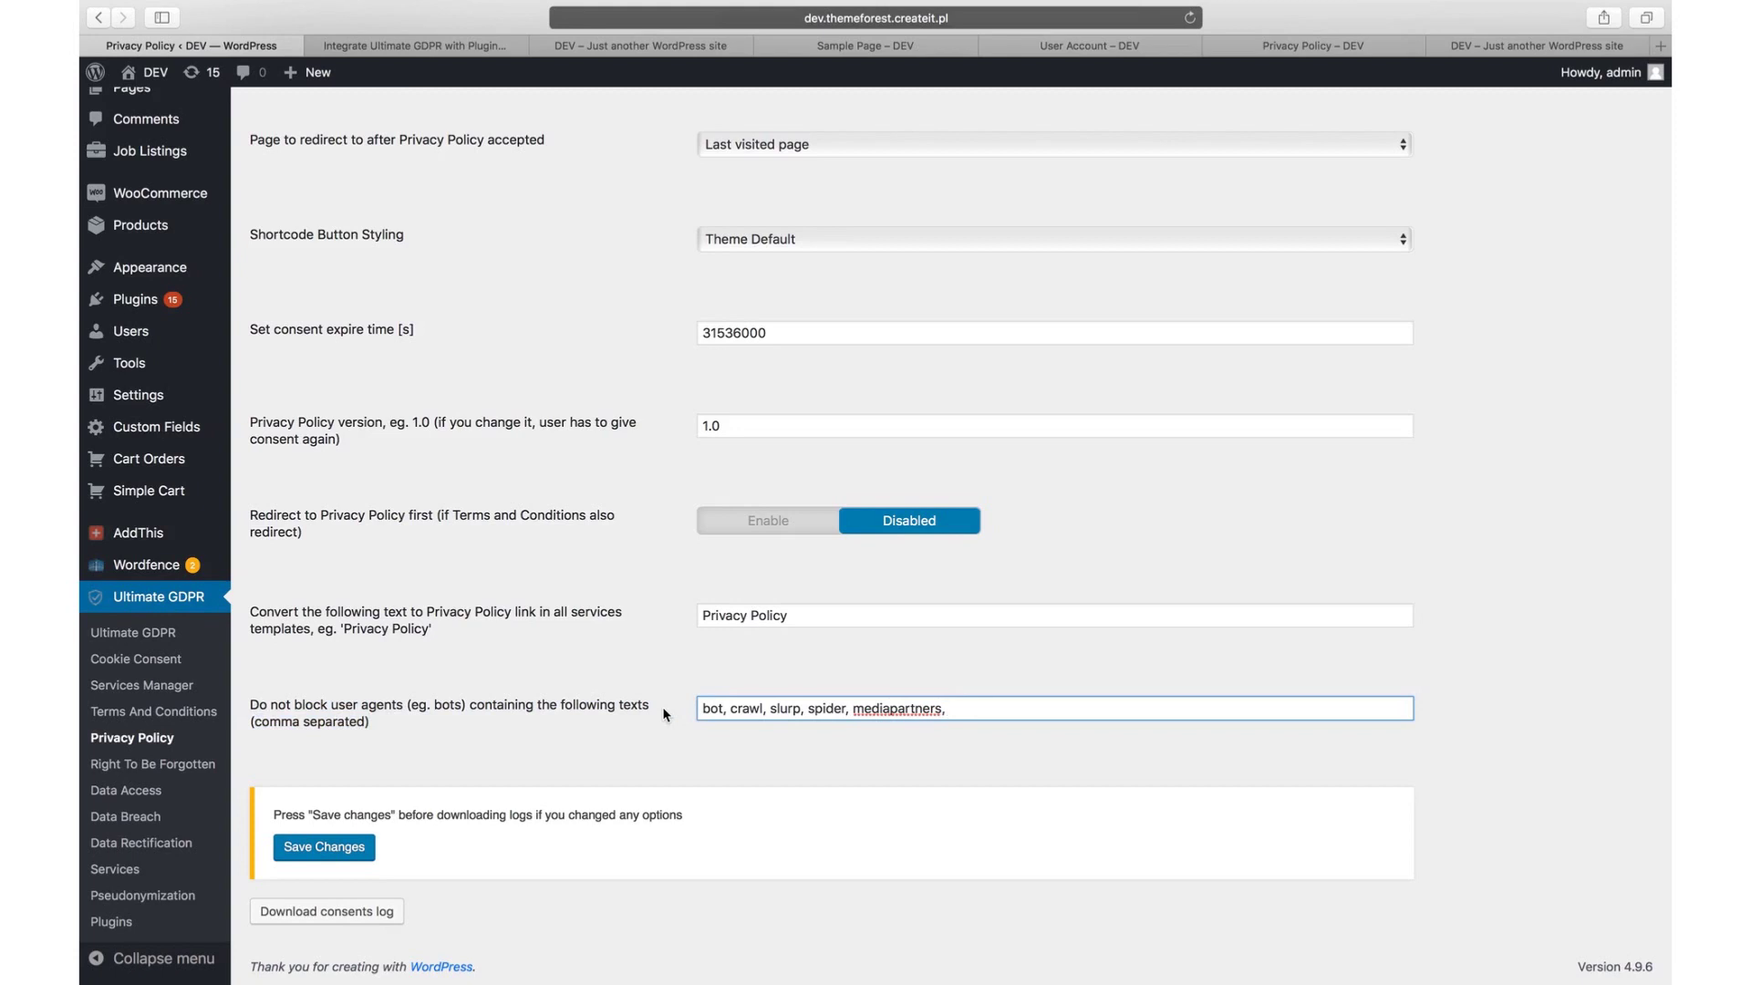
{"action": "left_click", "coordinate": [574, 735]}
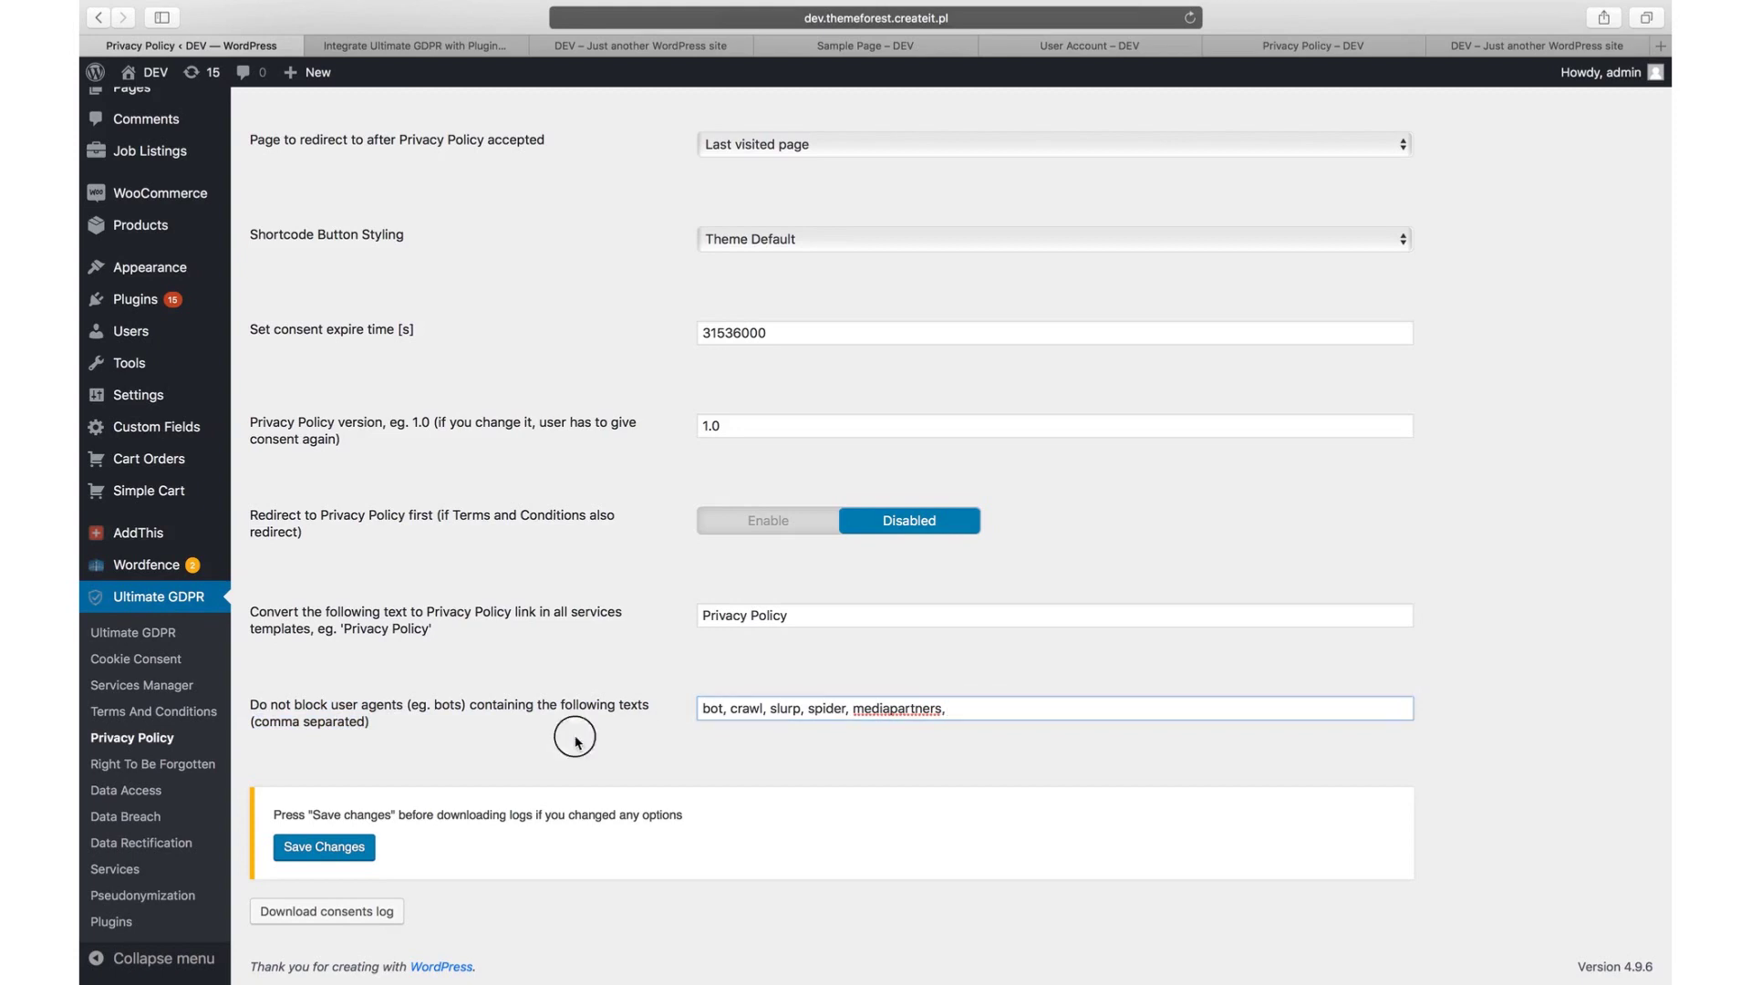
- Keep Shortcode Button Styling at Theme Default and open the Right To Be Forgotten settings
{"action": "scroll", "coordinate": [574, 742], "scroll_direction": "up", "scroll_amount": 4}
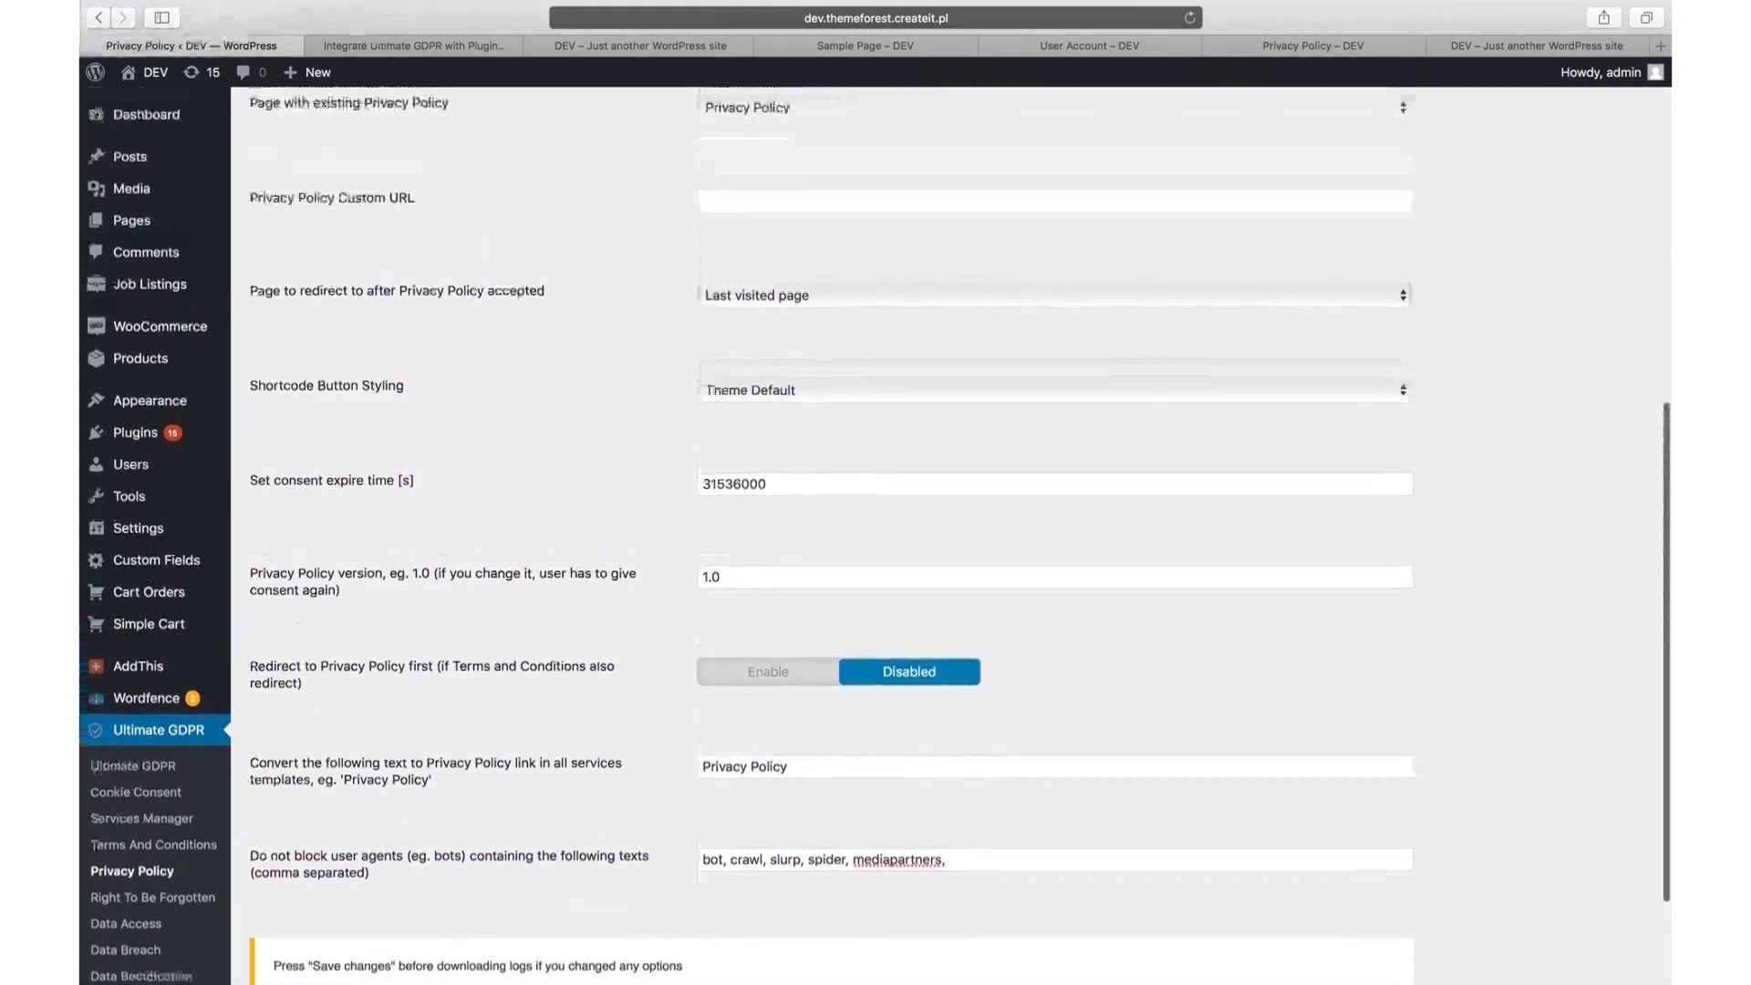
{"action": "left_click", "coordinate": [729, 435]}
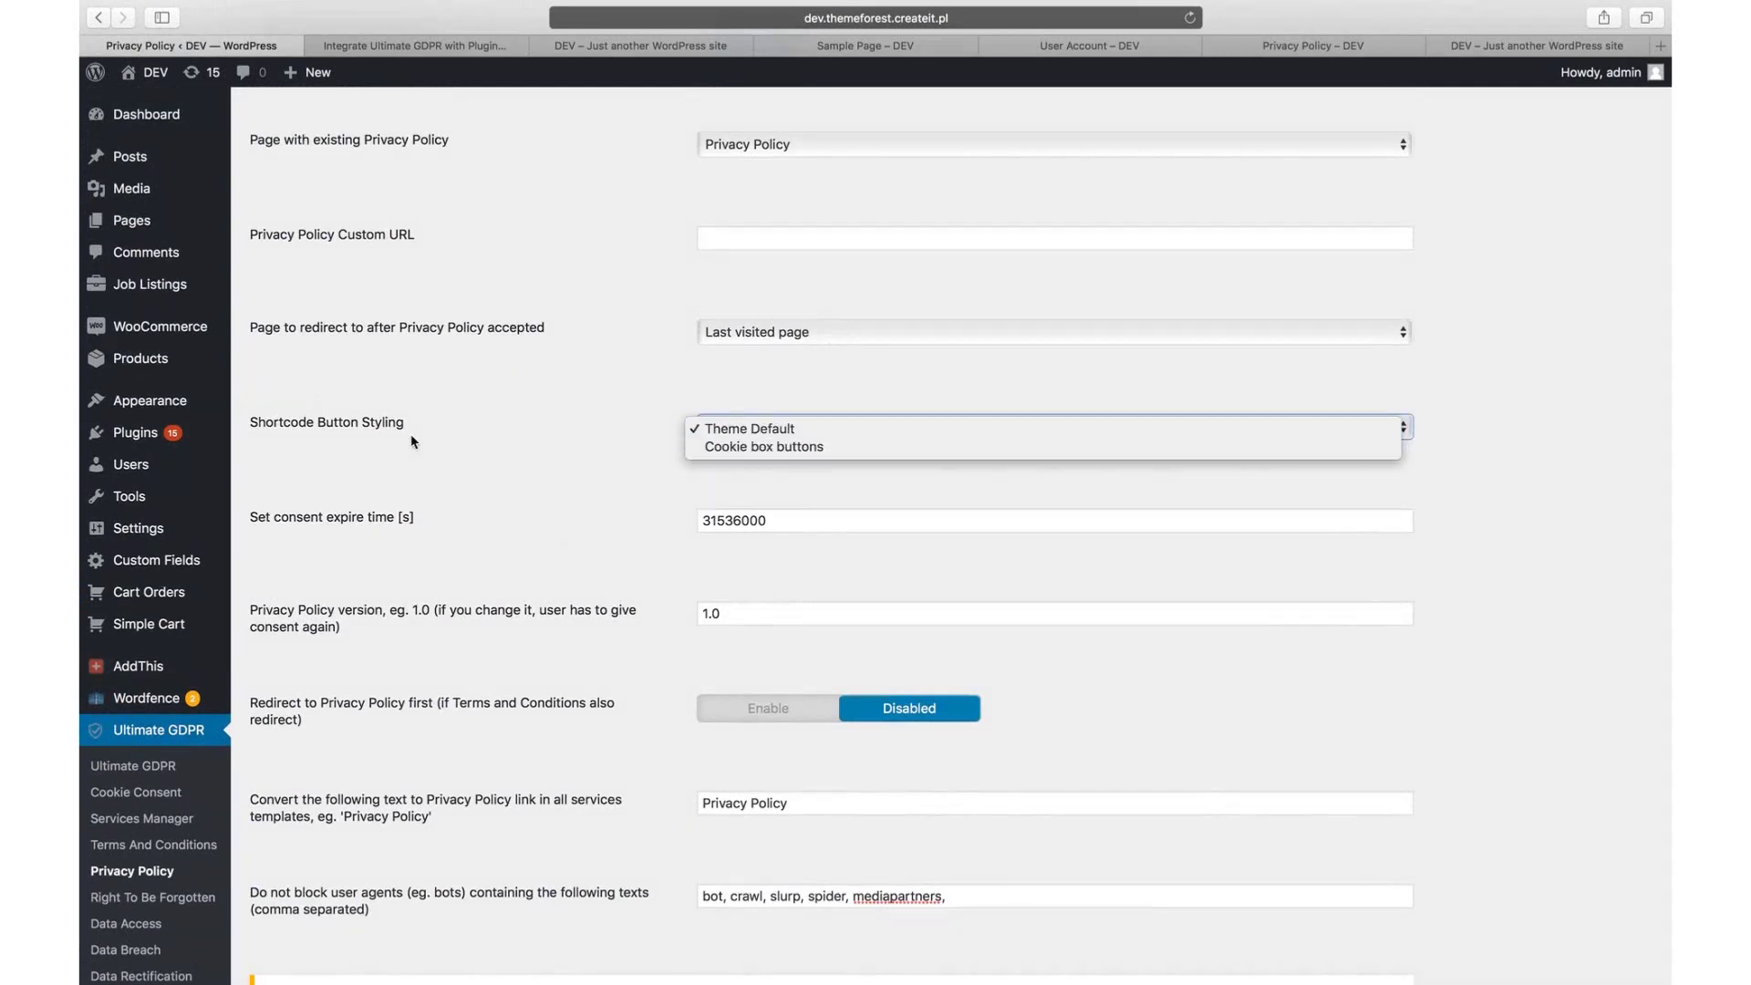
{"action": "left_click", "coordinate": [552, 483]}
{"action": "left_click", "coordinate": [128, 903]}
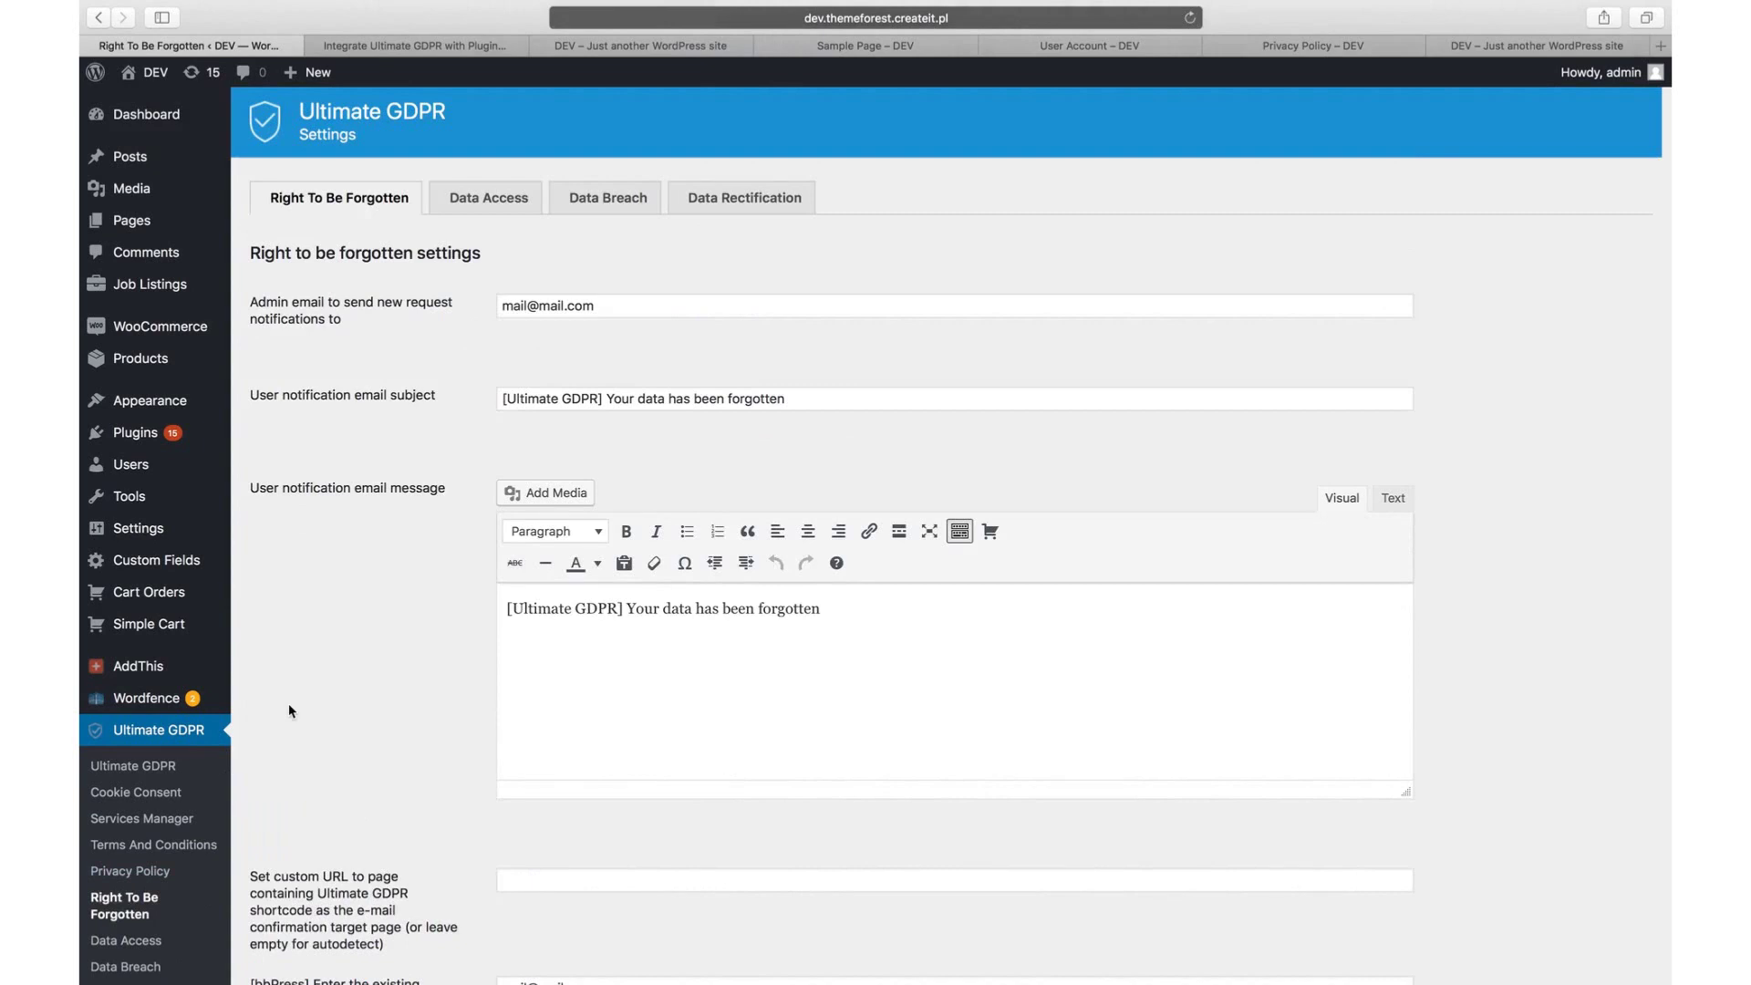
- Look over the Data Access and Data Rectification settings, then view the site's User Account page
{"action": "left_click", "coordinate": [477, 208]}
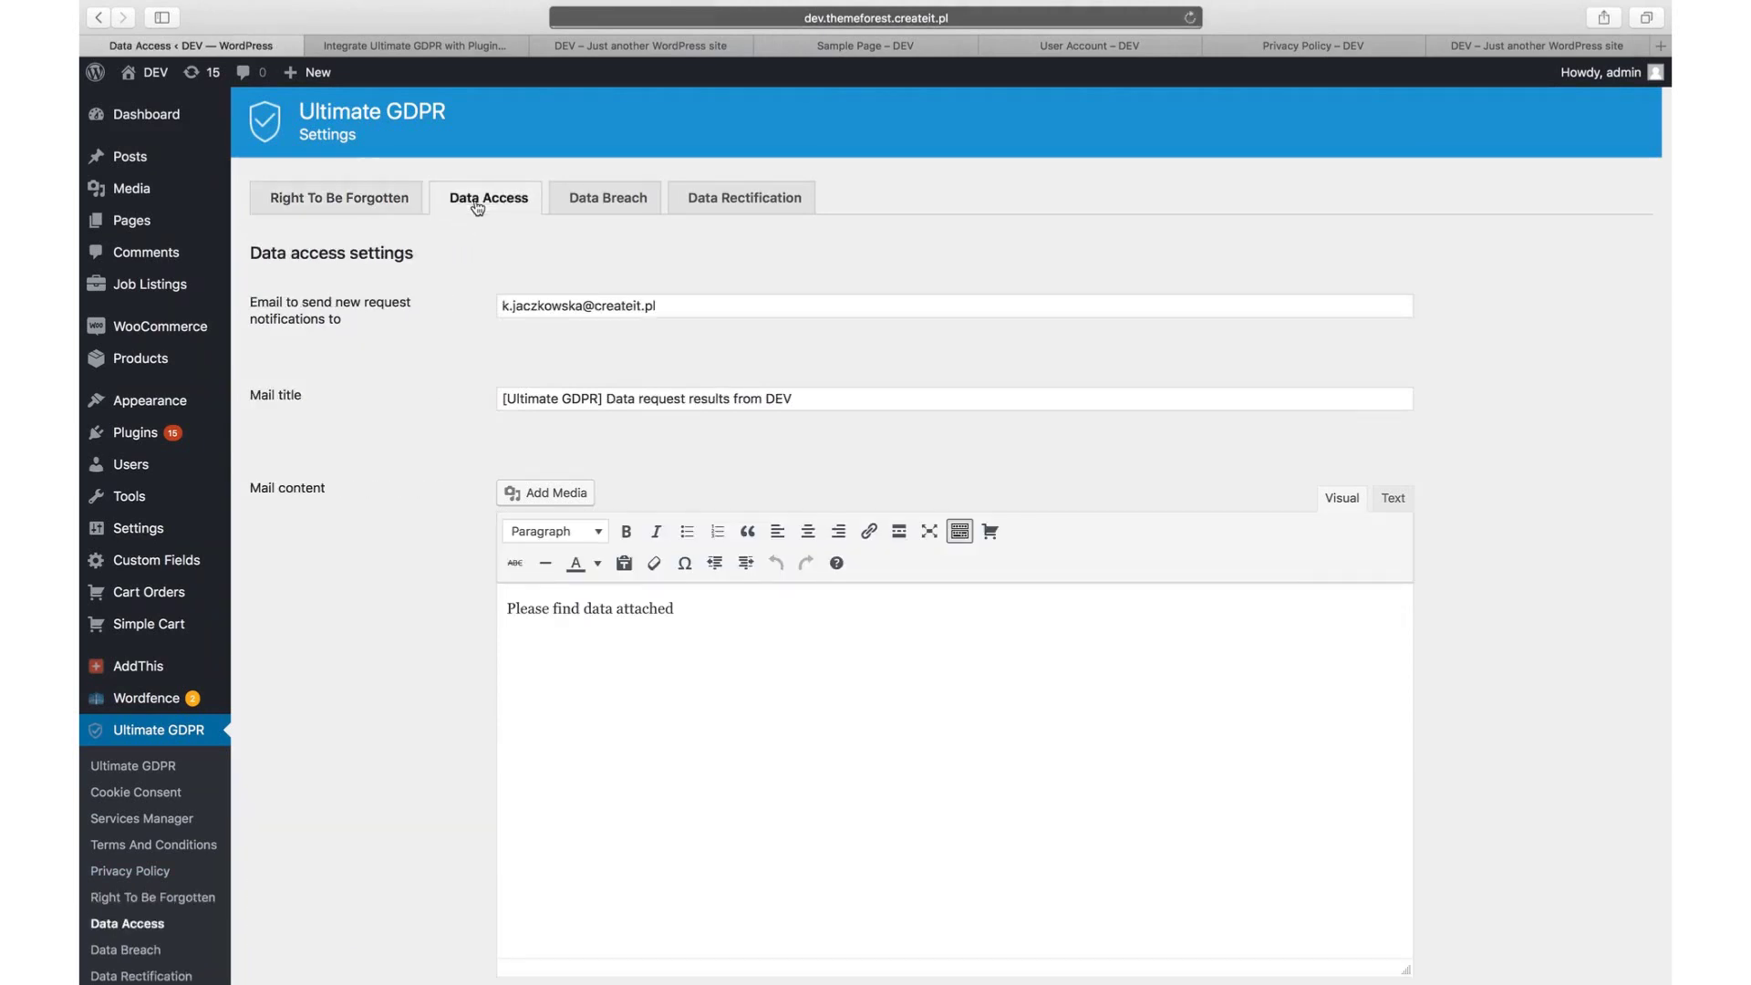
{"action": "left_click", "coordinate": [743, 200]}
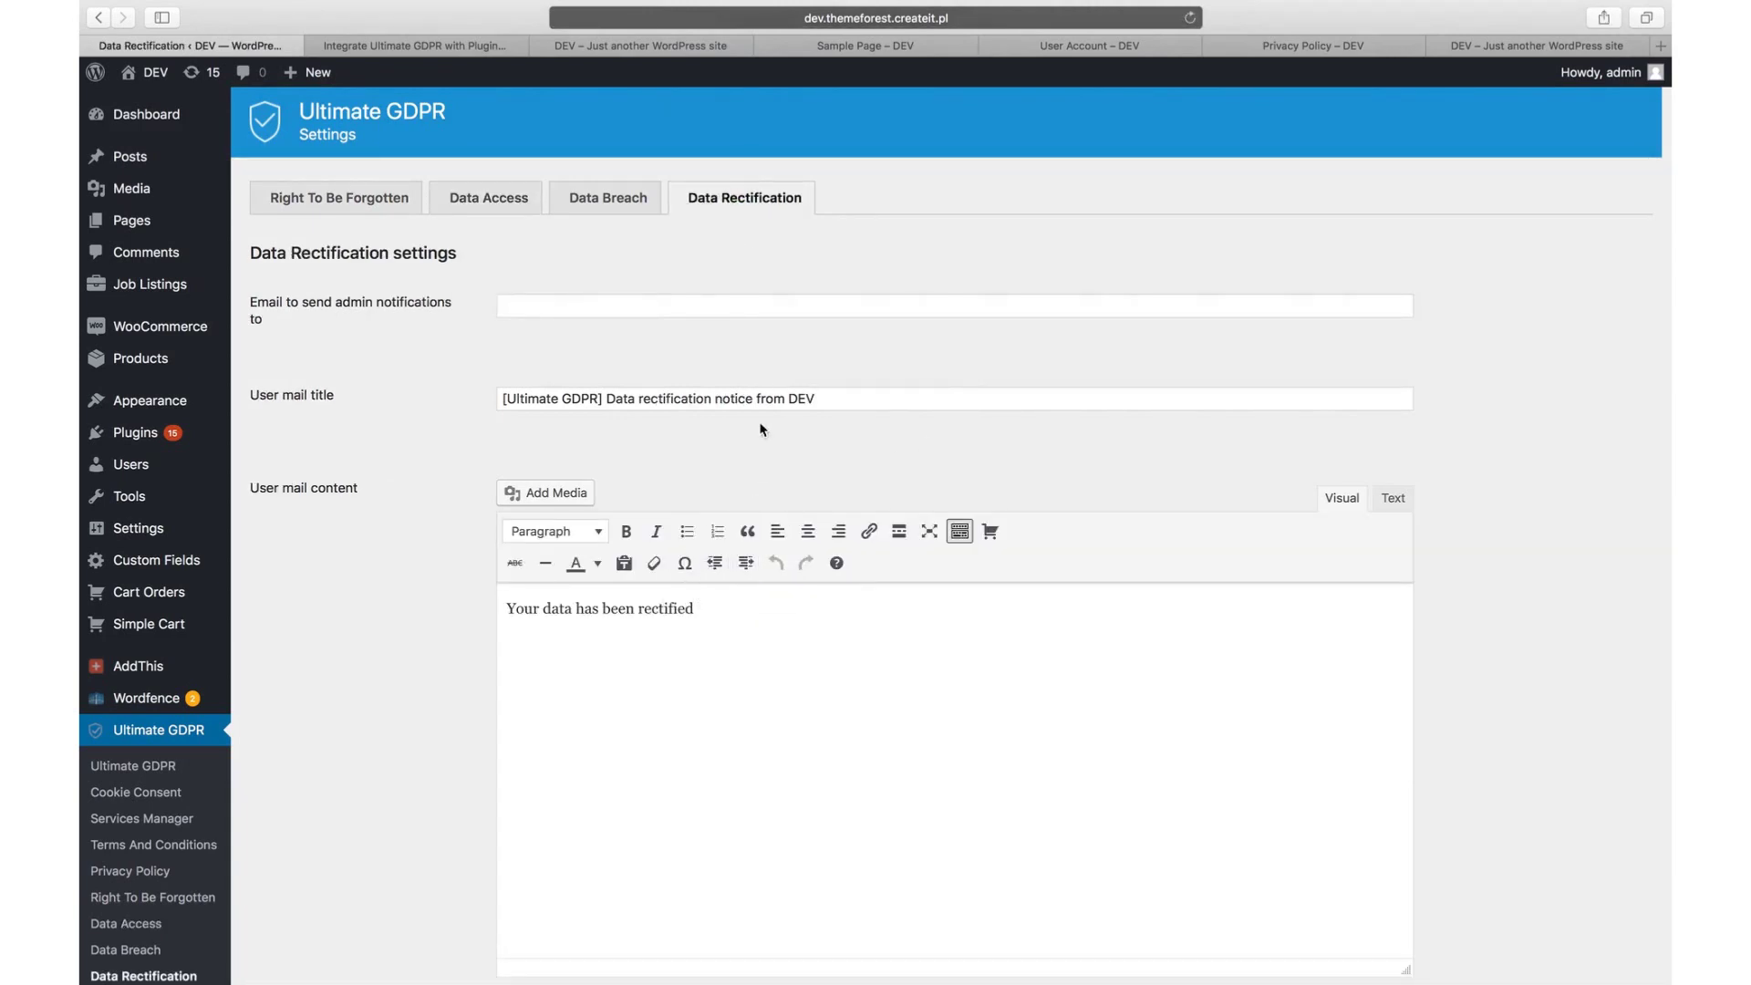
{"action": "left_click", "coordinate": [1088, 45]}
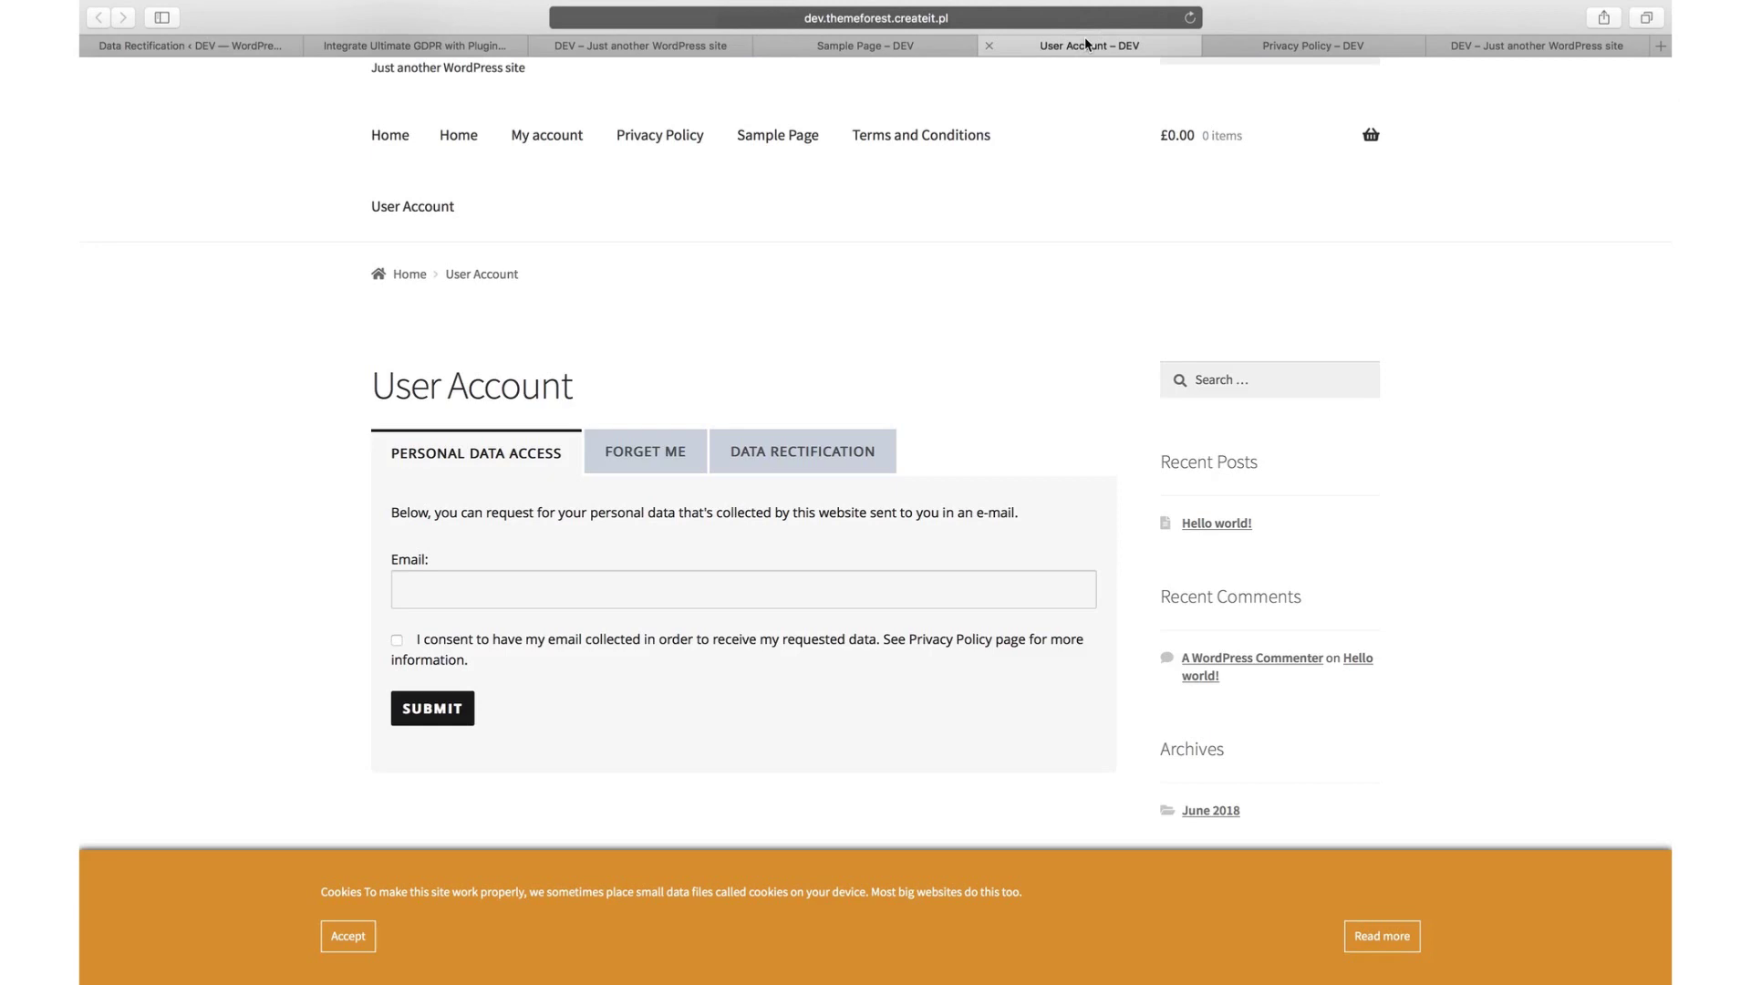
- Preview the Forget Me, Data Rectification and Personal Data Access forms, ticking WooCommerce and WP Comments
{"action": "left_click", "coordinate": [642, 467]}
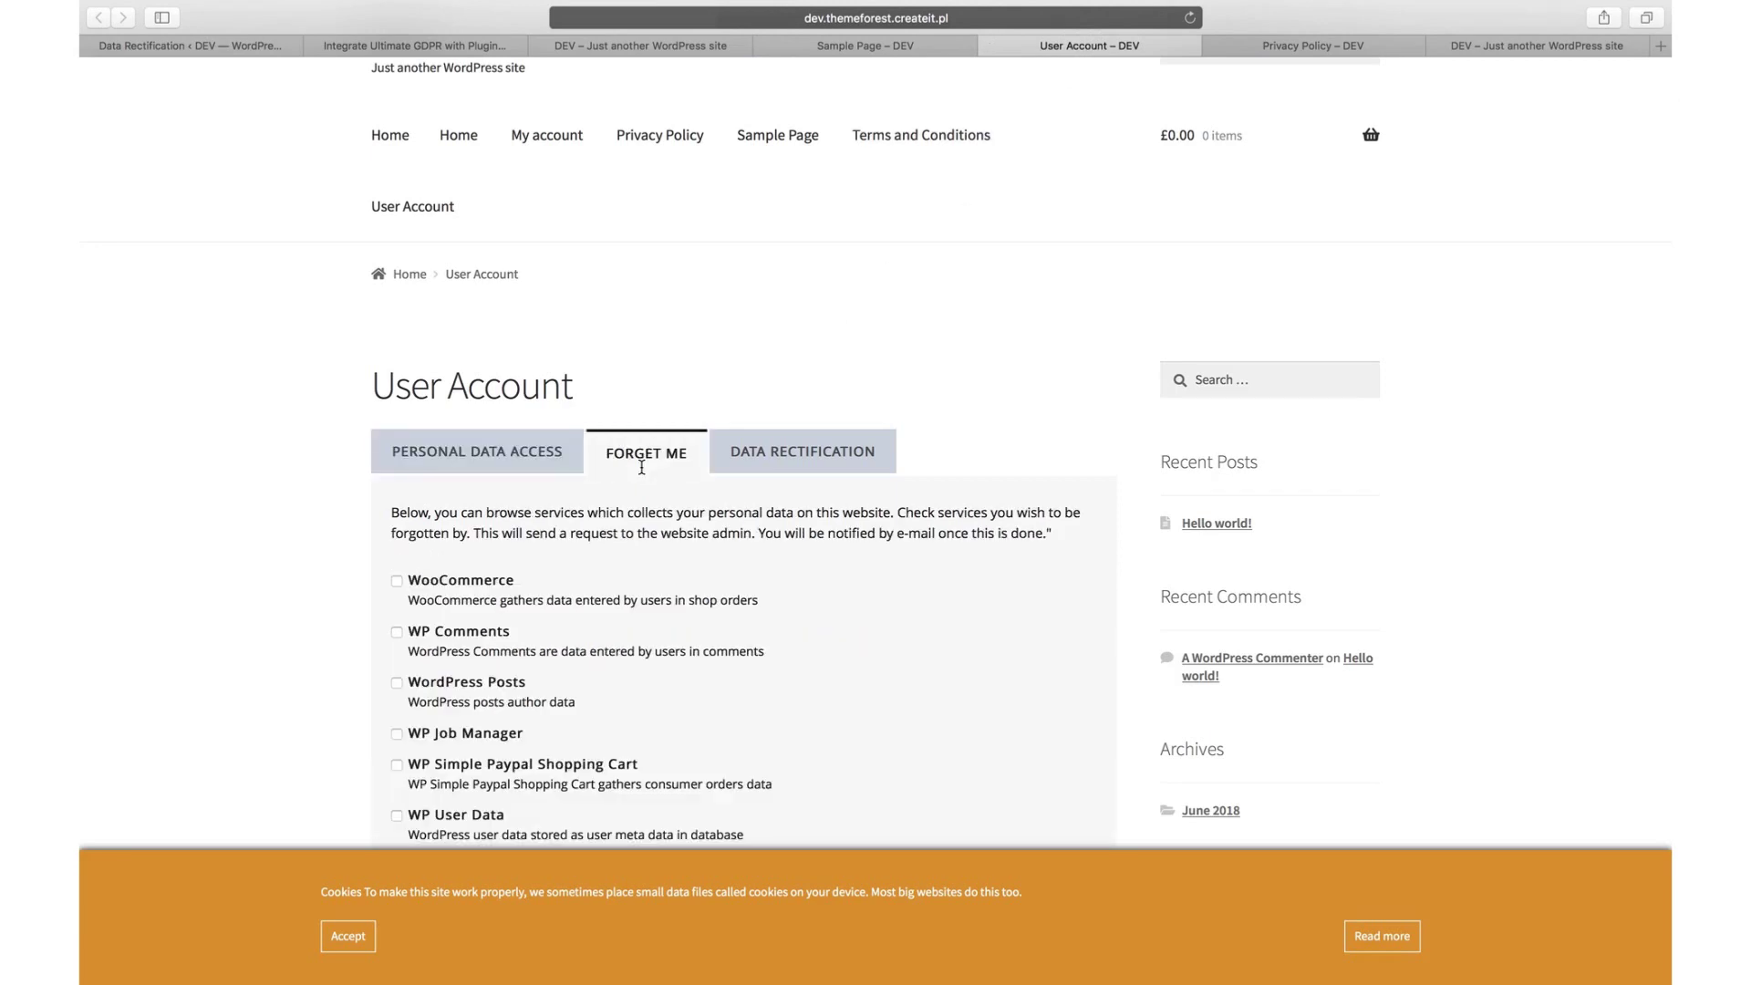
{"action": "left_click", "coordinate": [799, 442]}
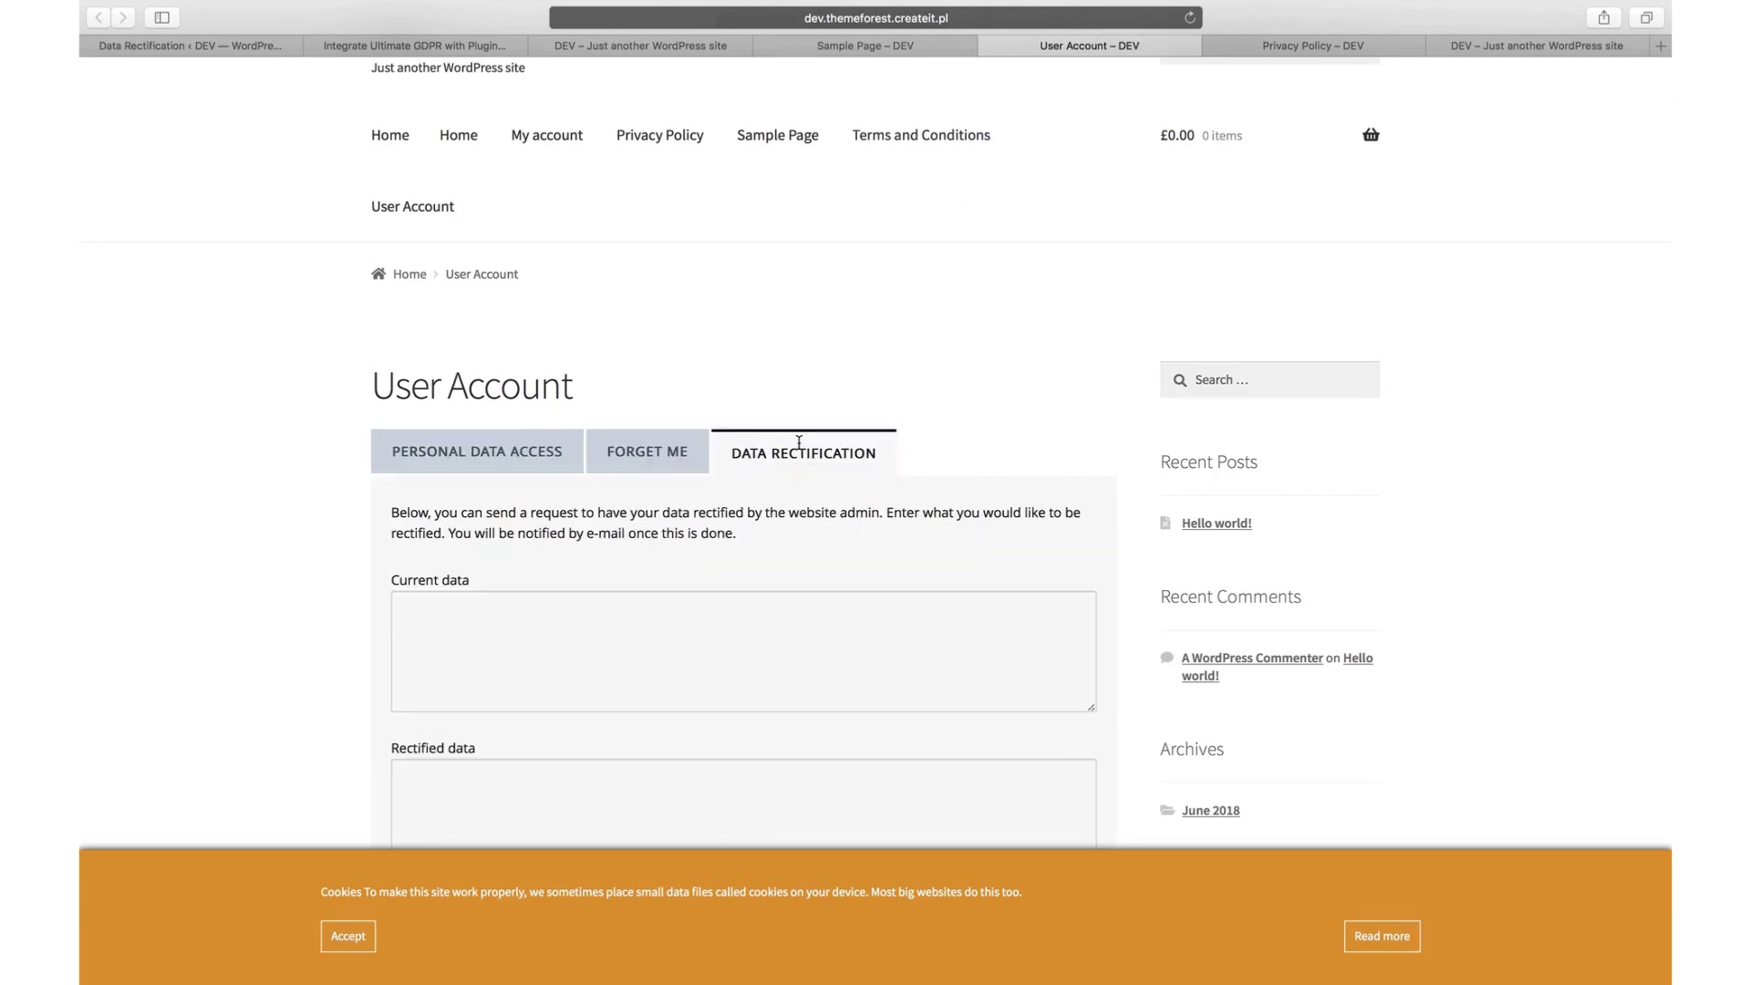
{"action": "scroll", "coordinate": [799, 442], "scroll_direction": "down", "scroll_amount": 5}
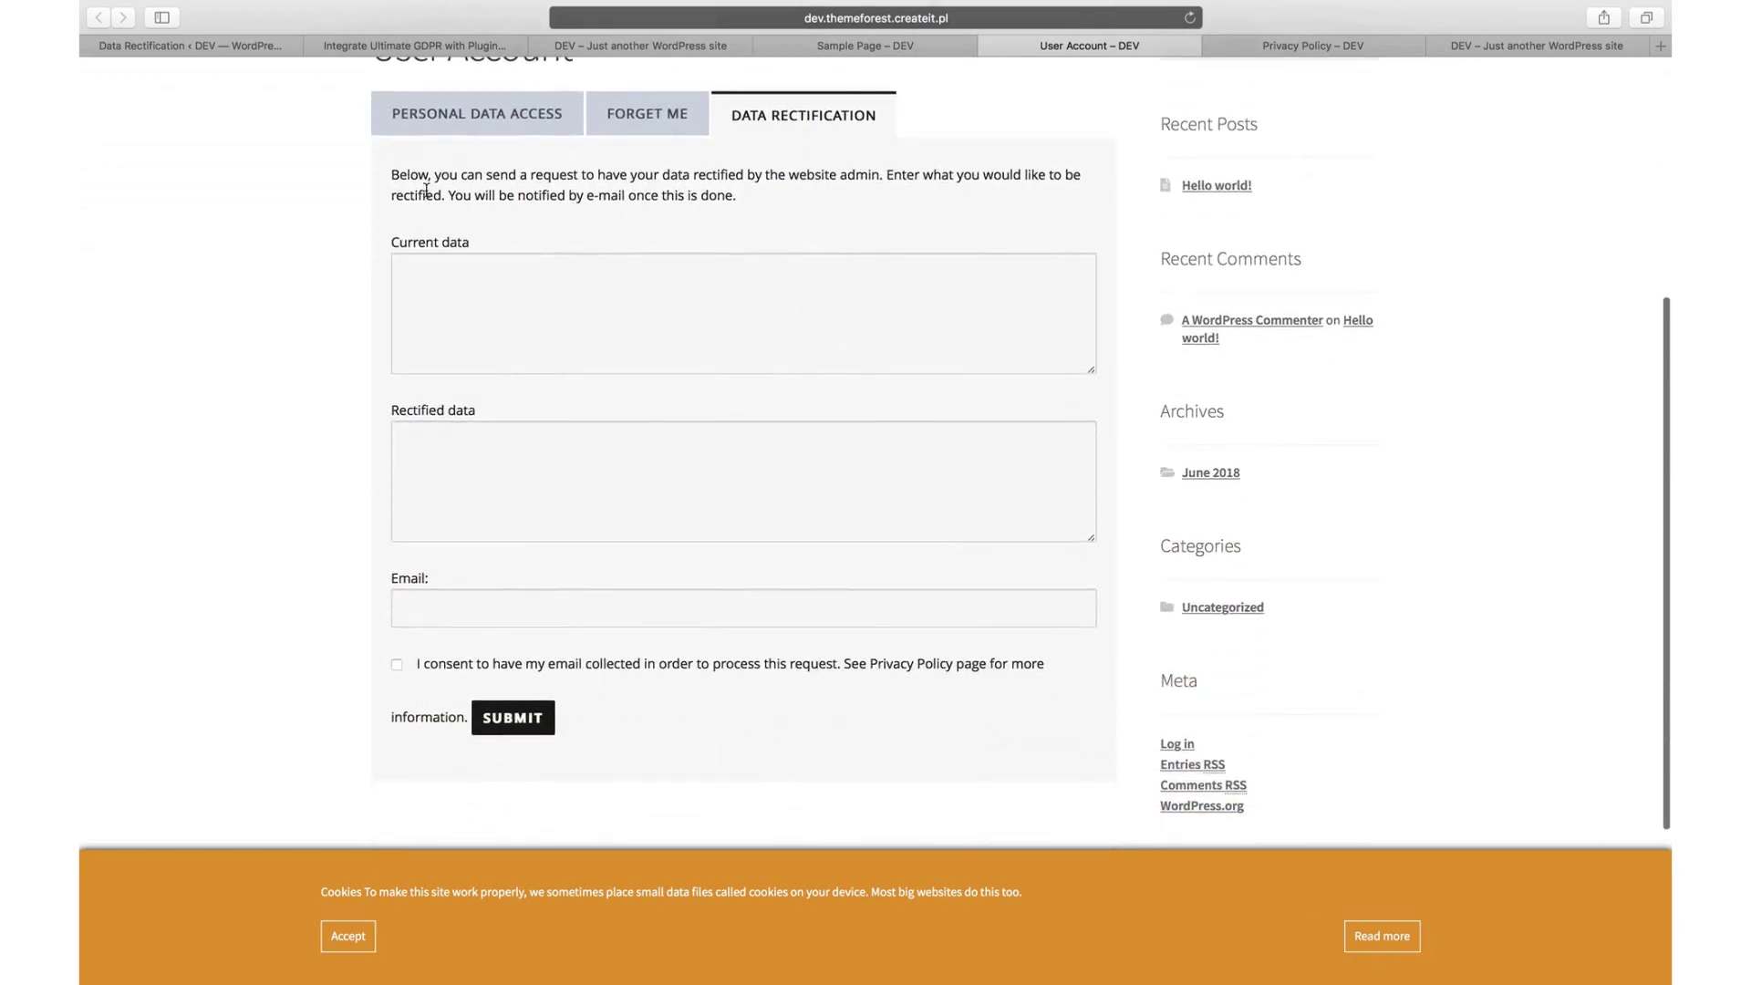
{"action": "left_click", "coordinate": [422, 107]}
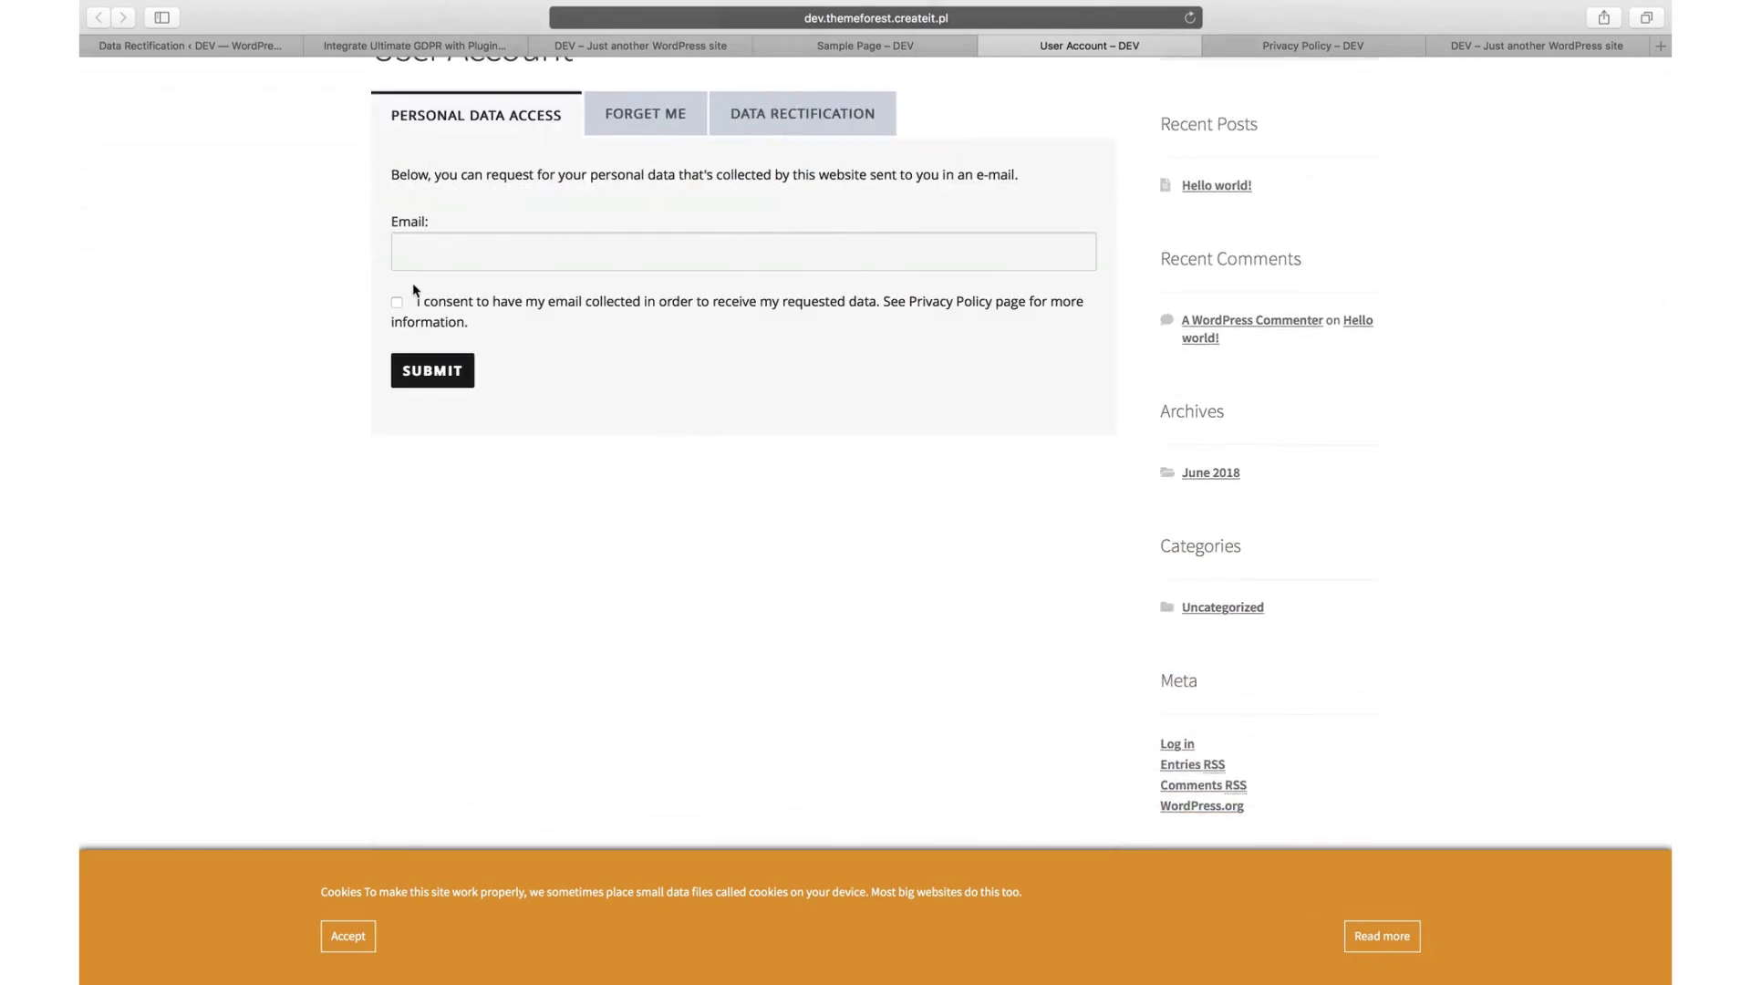
{"action": "left_click", "coordinate": [642, 128]}
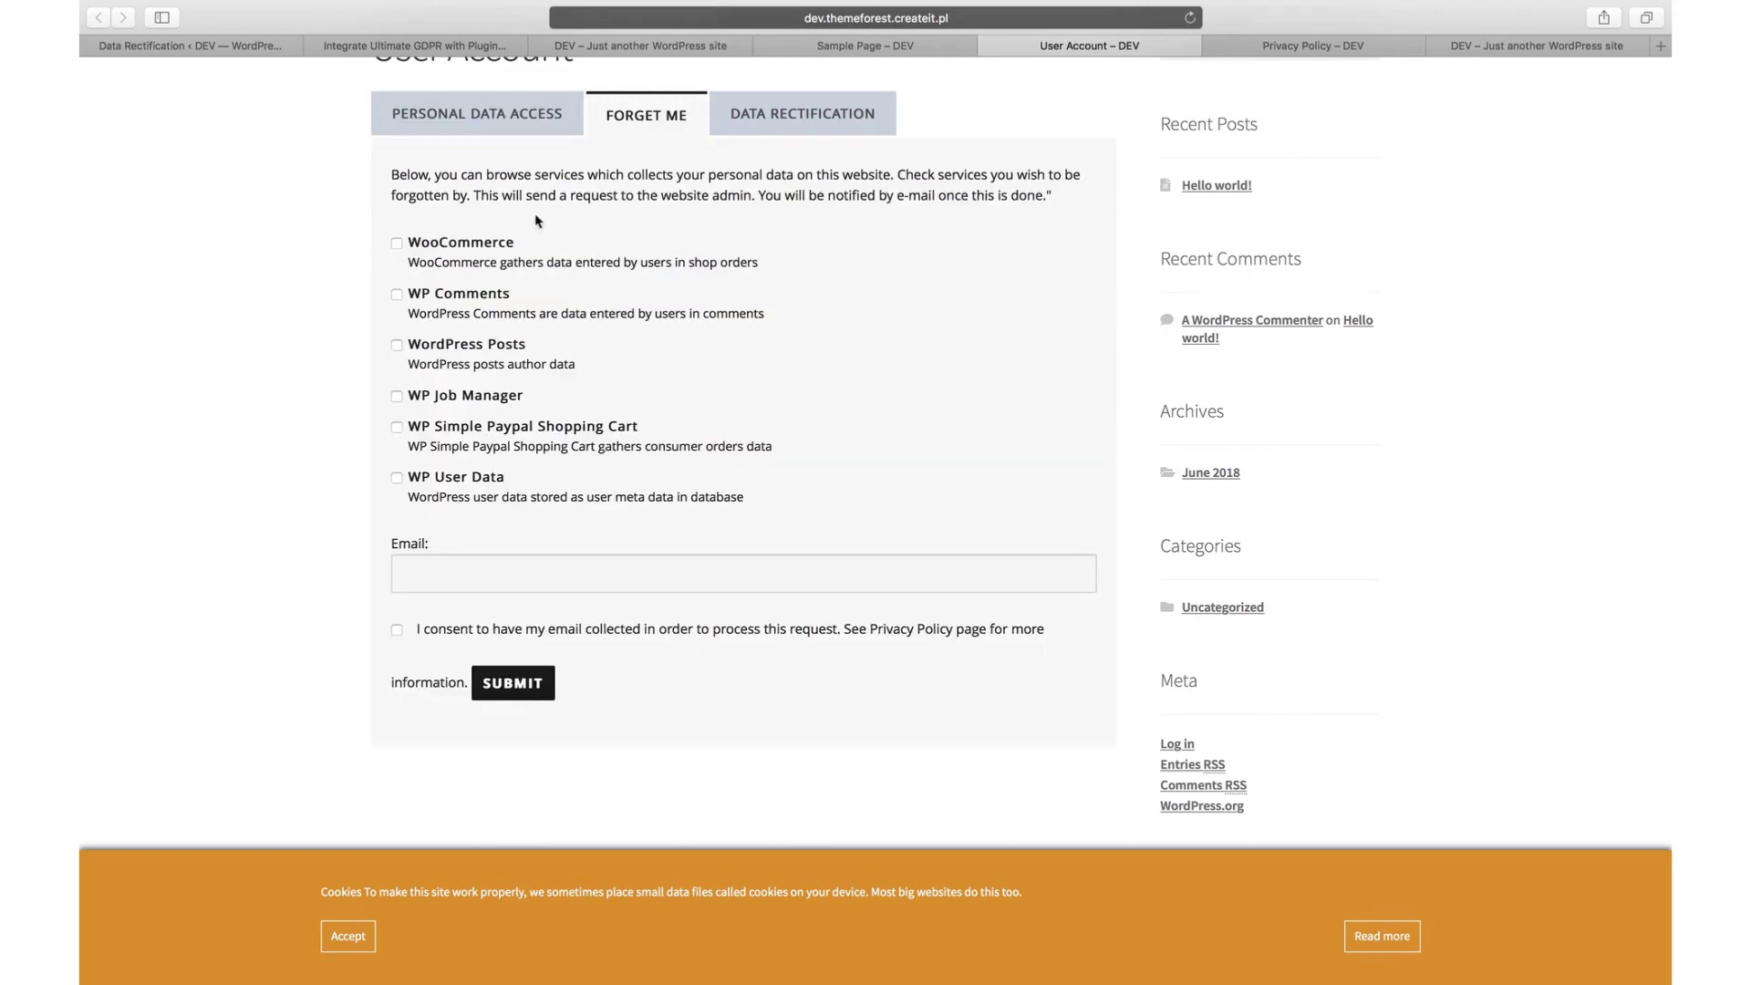
{"action": "left_click", "coordinate": [397, 244]}
{"action": "left_click", "coordinate": [397, 295]}
{"action": "left_click", "coordinate": [784, 120]}
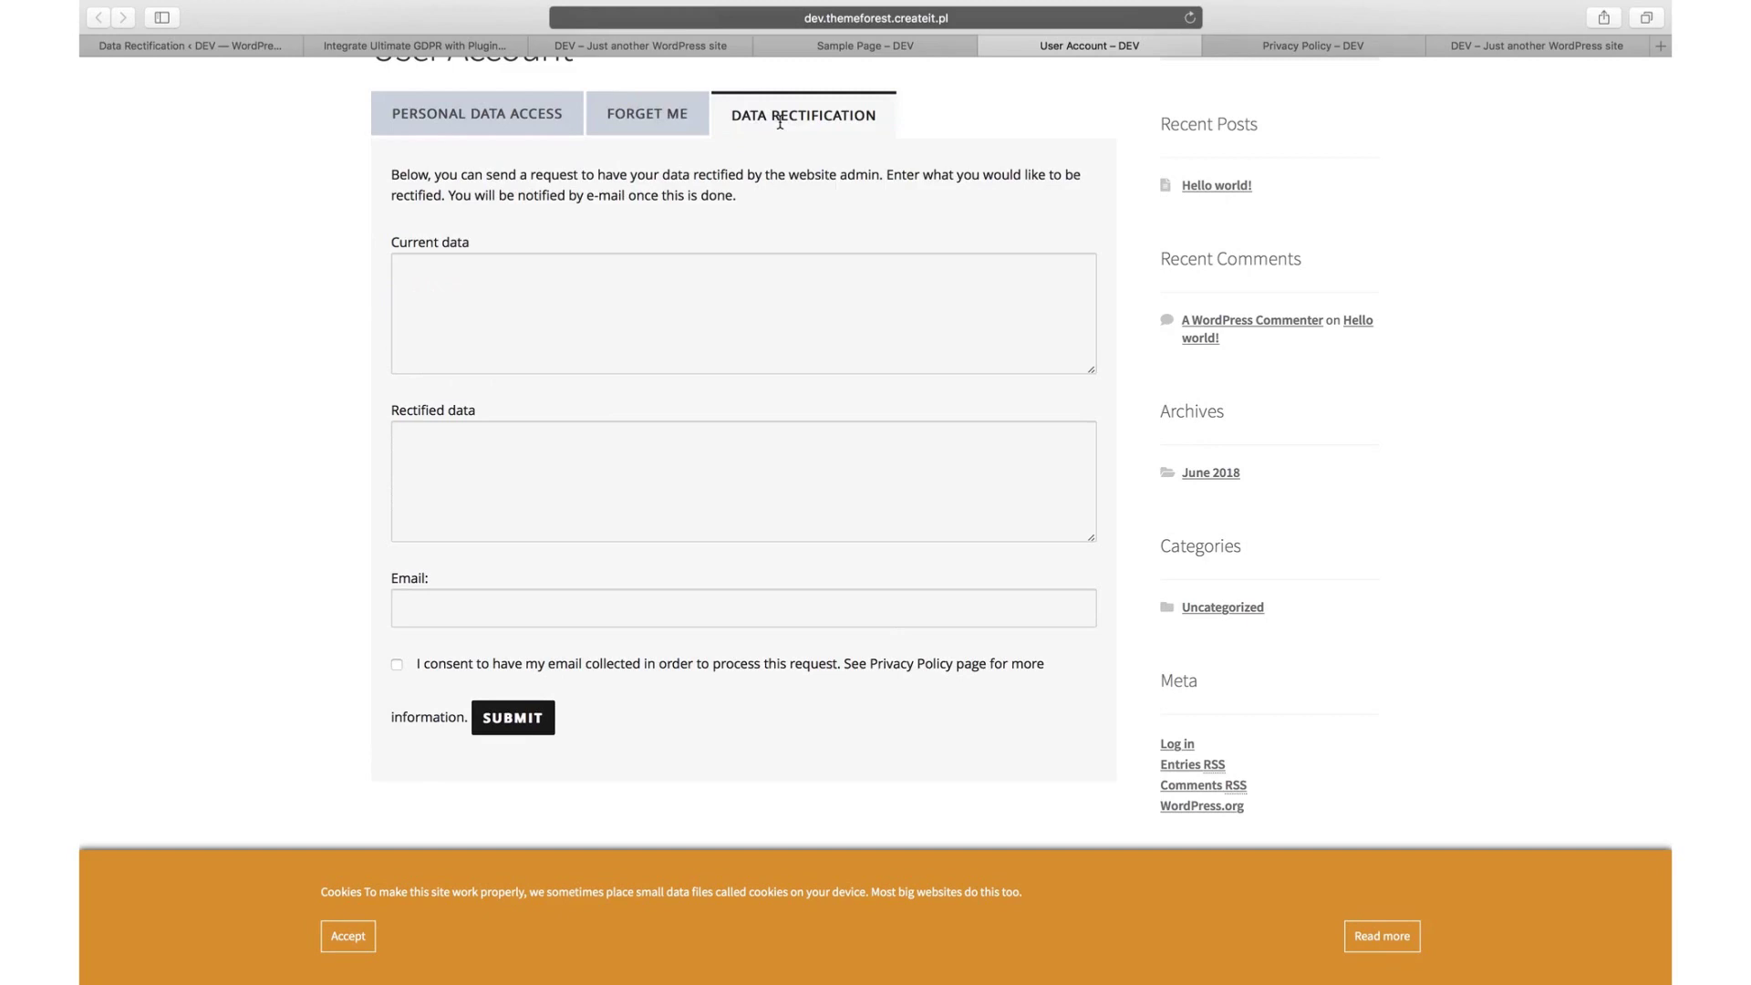
{"action": "left_click", "coordinate": [453, 103]}
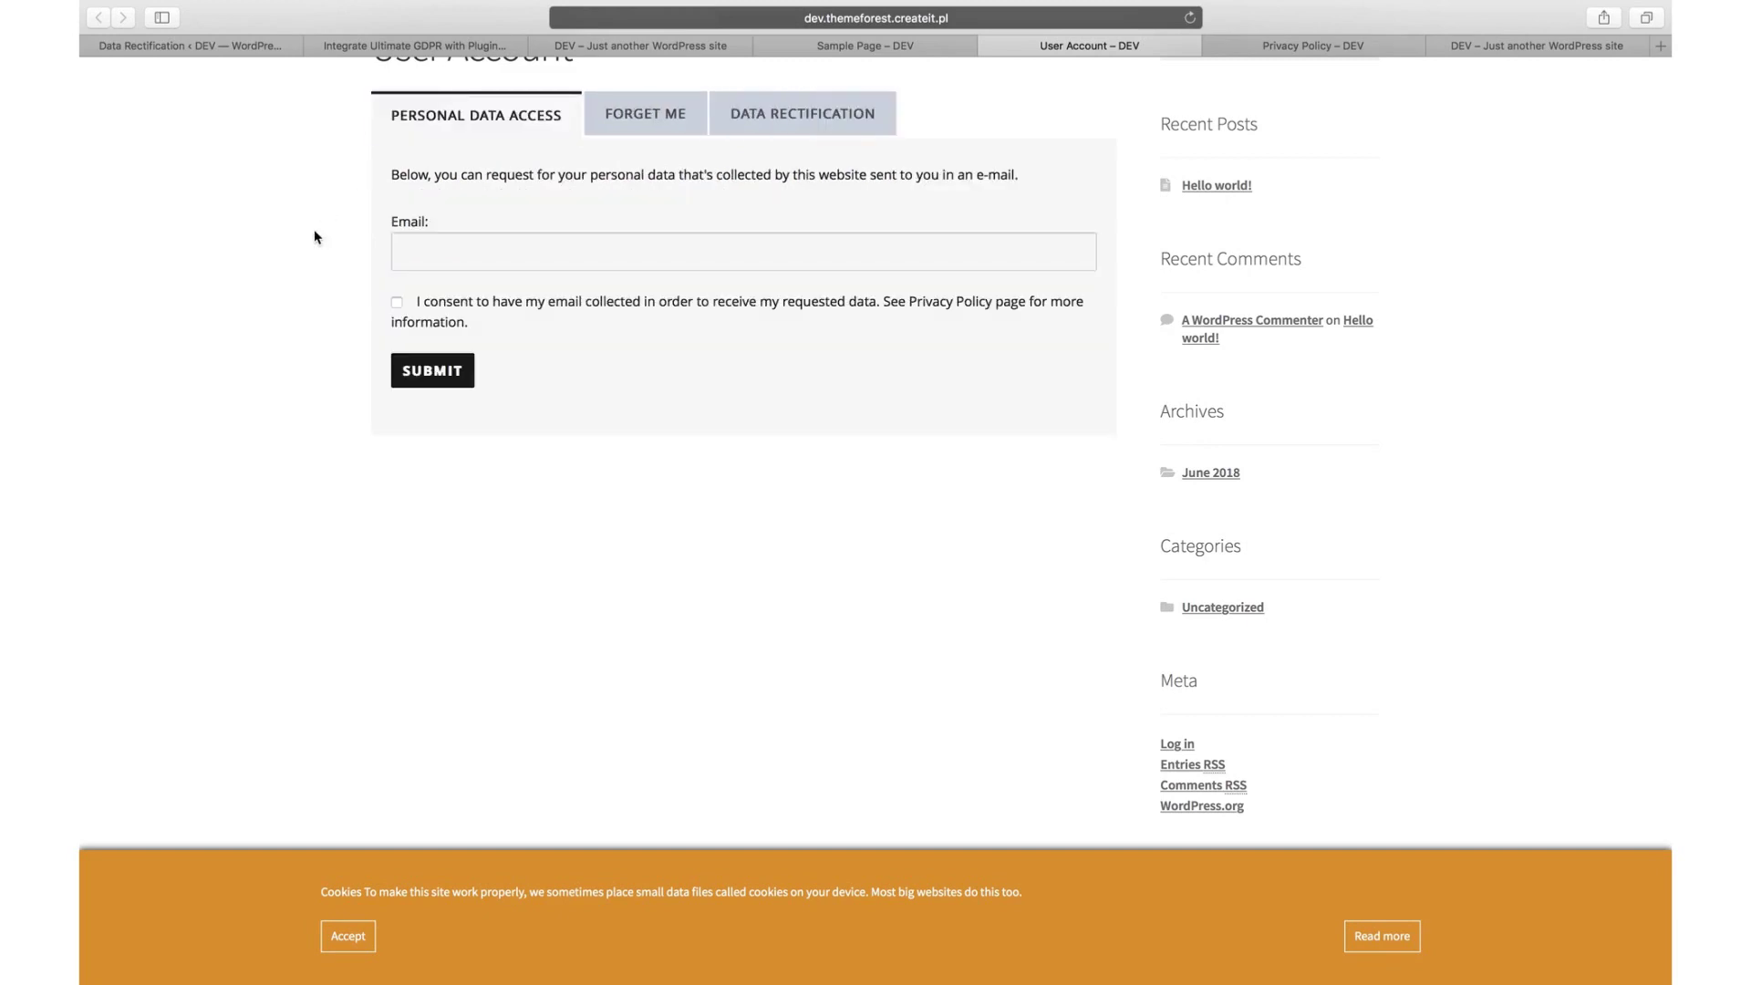
- Go back to Right To Be Forgotten settings and highlight the notification email subject and message
{"action": "left_click", "coordinate": [196, 48]}
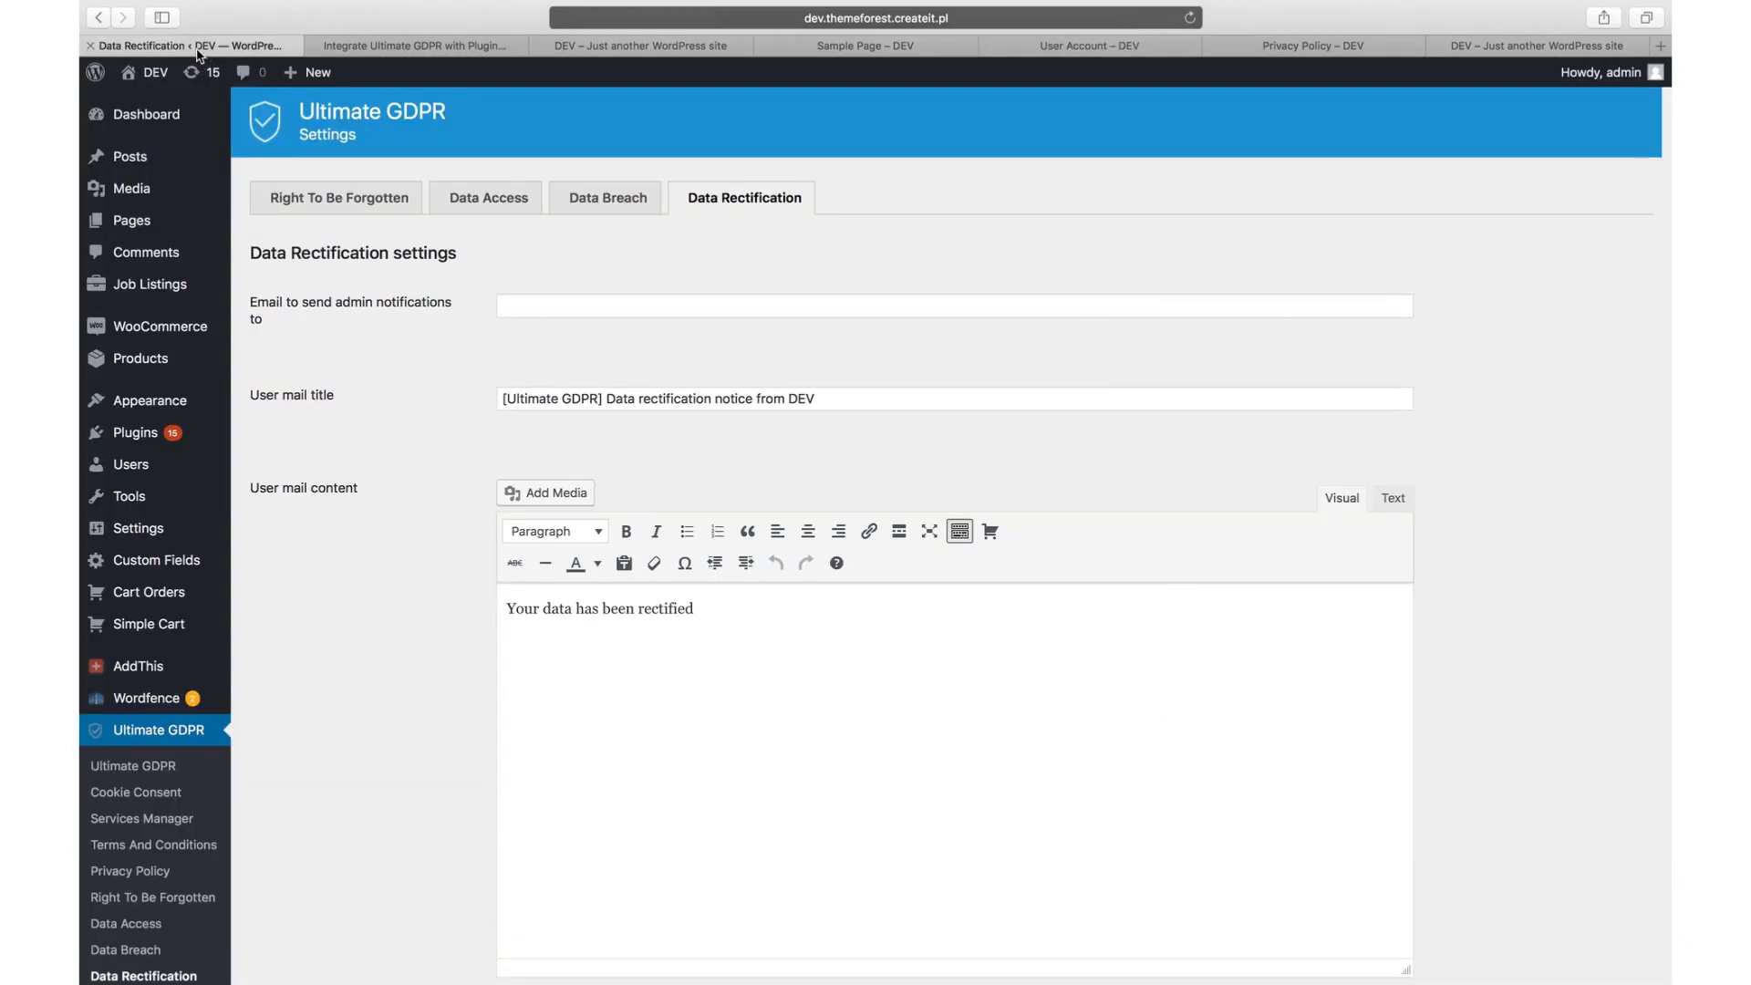
{"action": "left_click", "coordinate": [339, 197]}
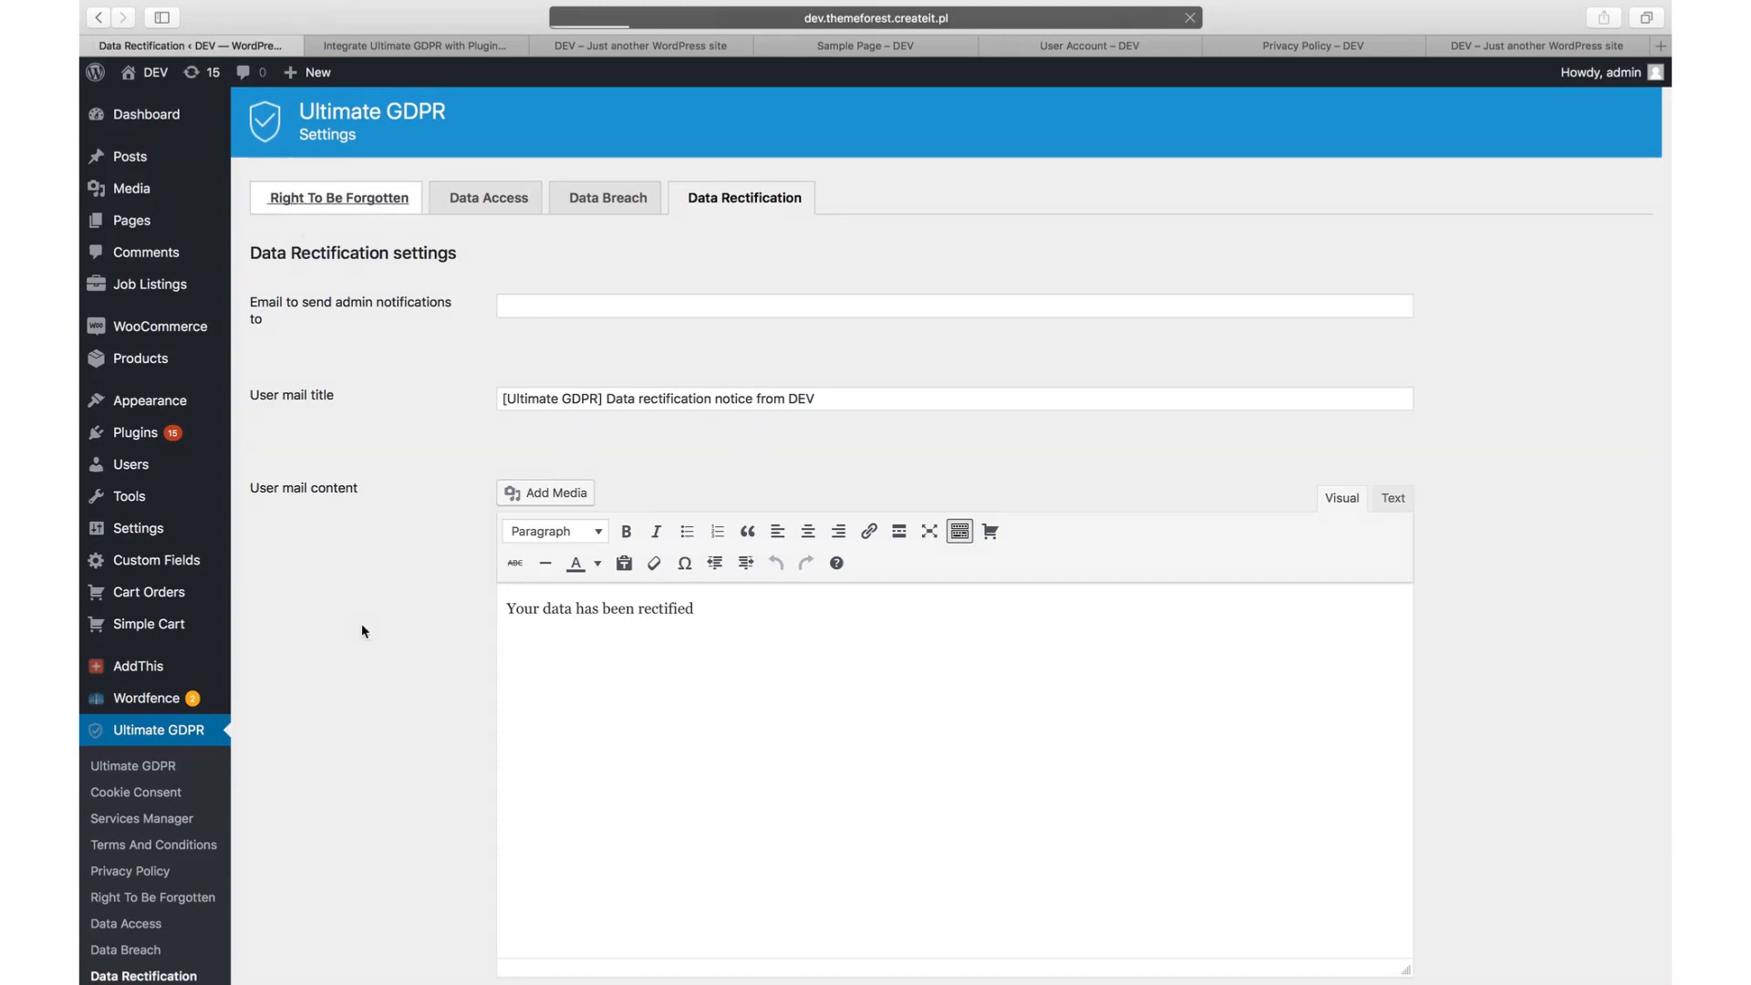
{"action": "scroll", "coordinate": [361, 622], "scroll_direction": "down", "scroll_amount": 3}
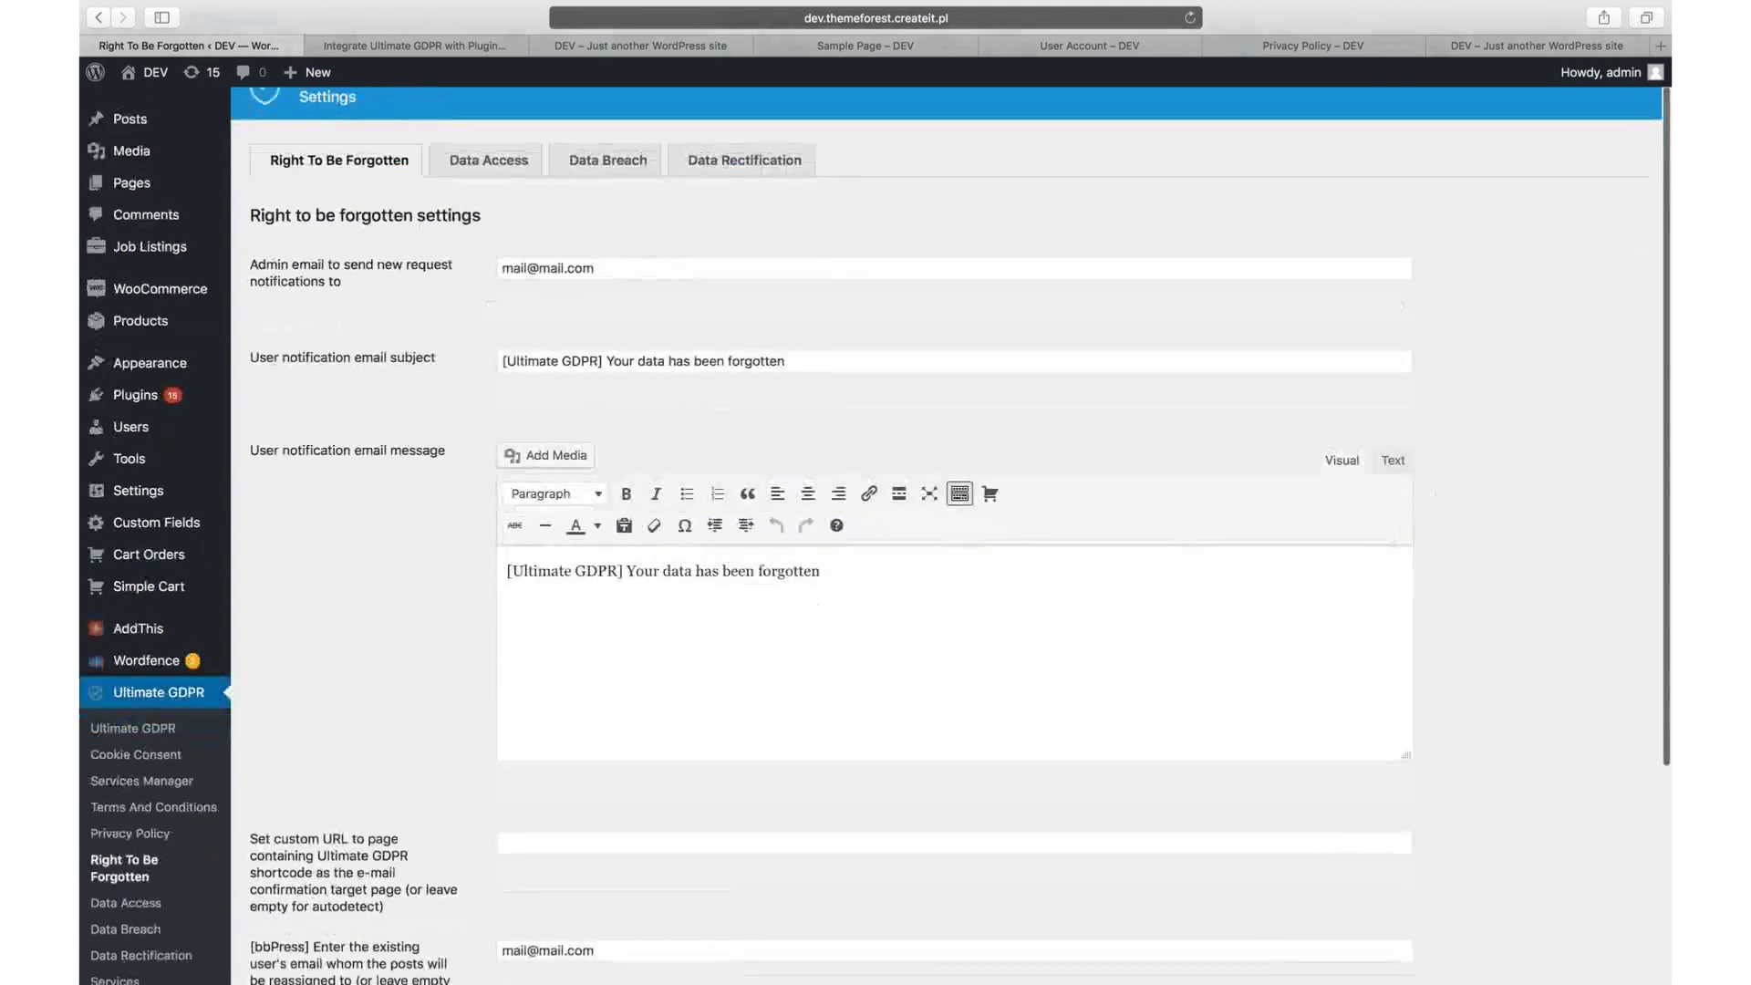
{"action": "scroll", "coordinate": [420, 891], "scroll_direction": "down", "scroll_amount": 2}
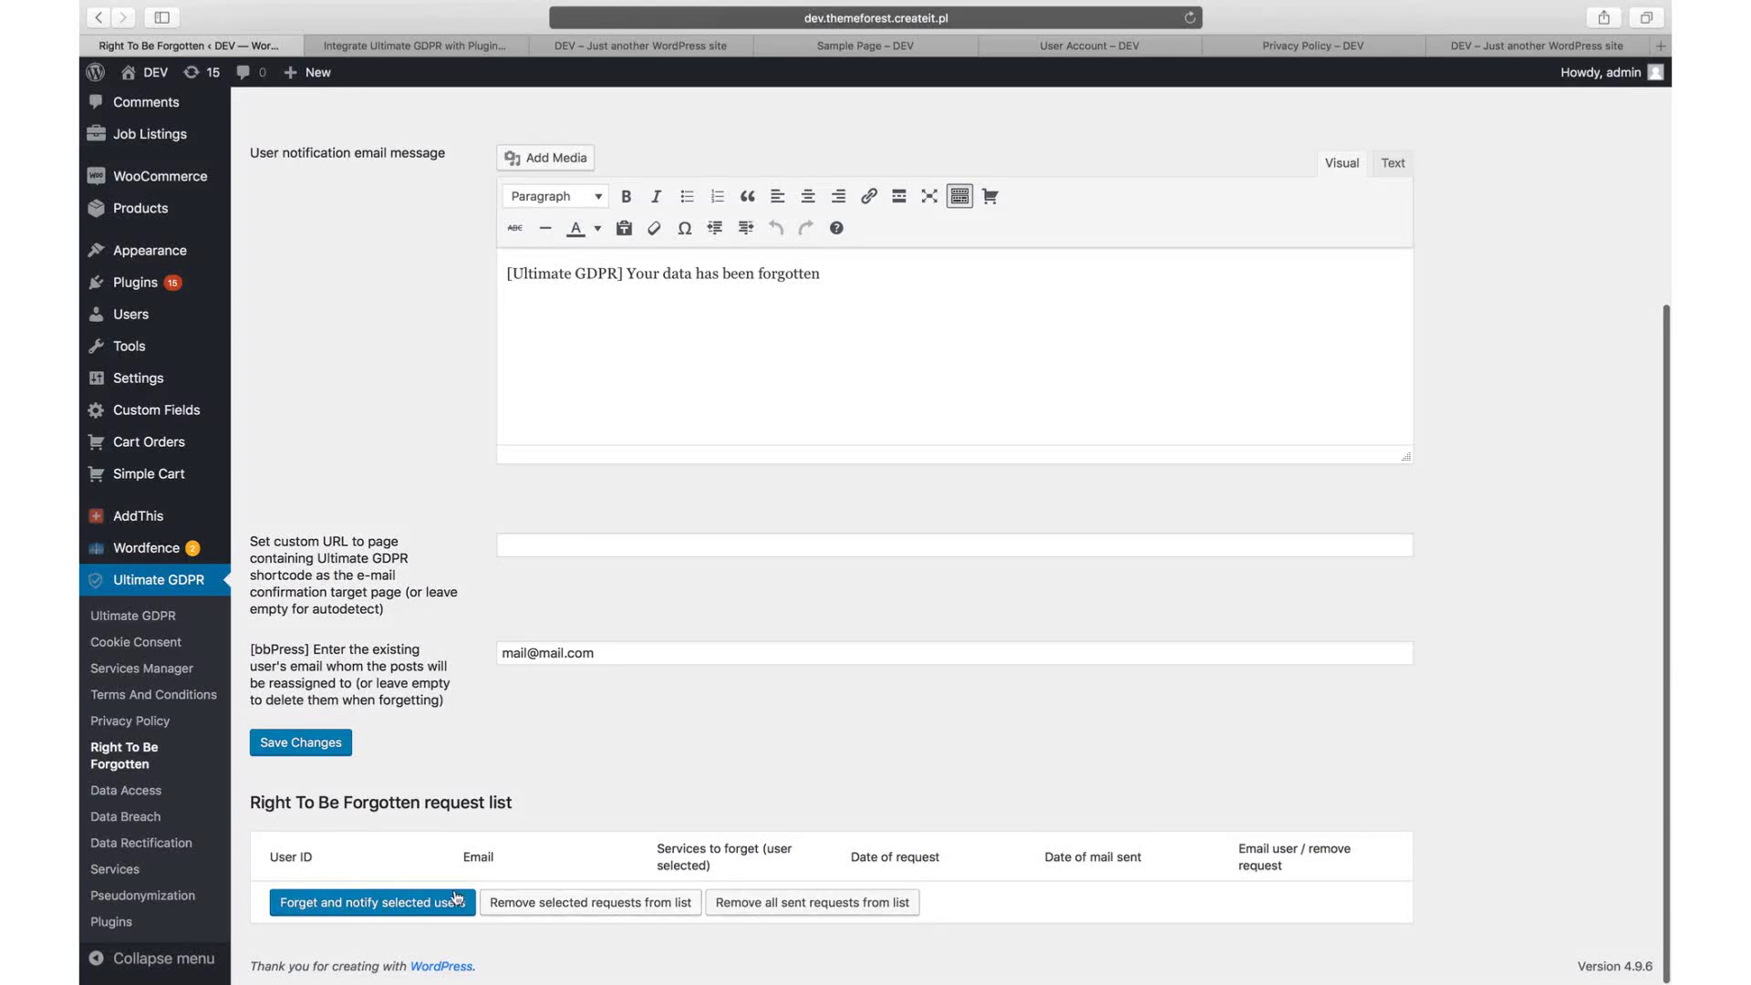
{"action": "scroll", "coordinate": [575, 795], "scroll_direction": "up", "scroll_amount": 3}
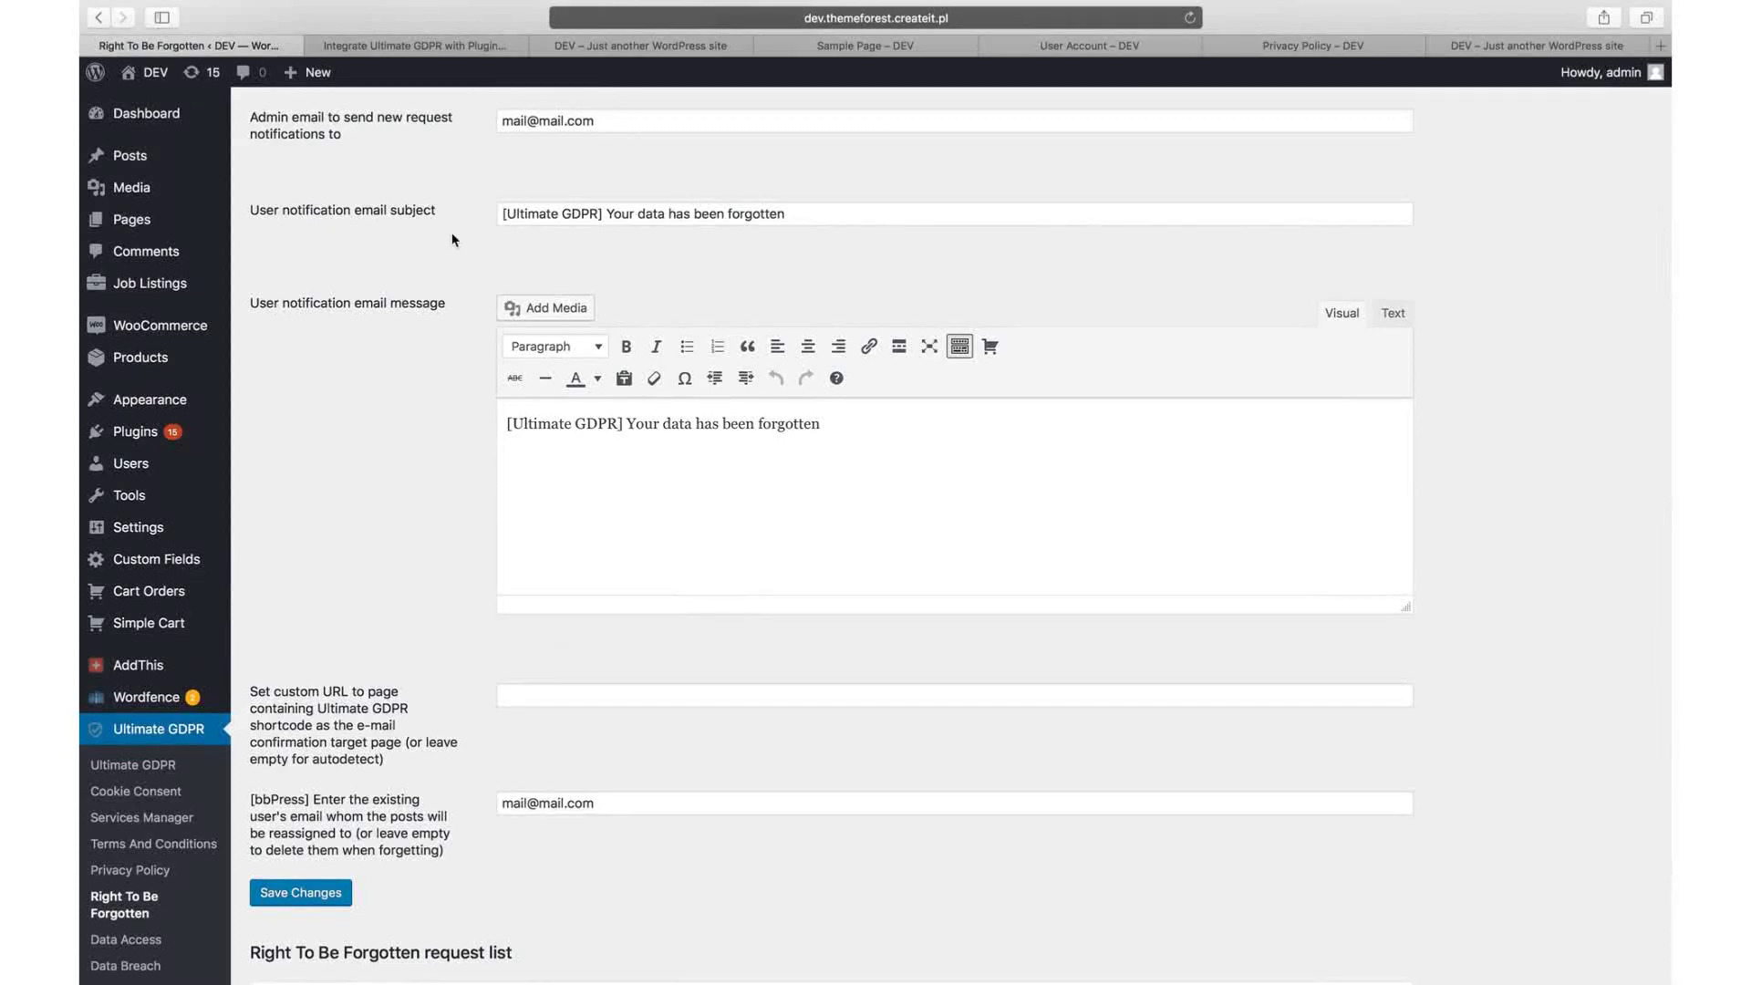
{"action": "left_click_drag", "start_coordinate": [824, 216], "coordinate": [653, 215]}
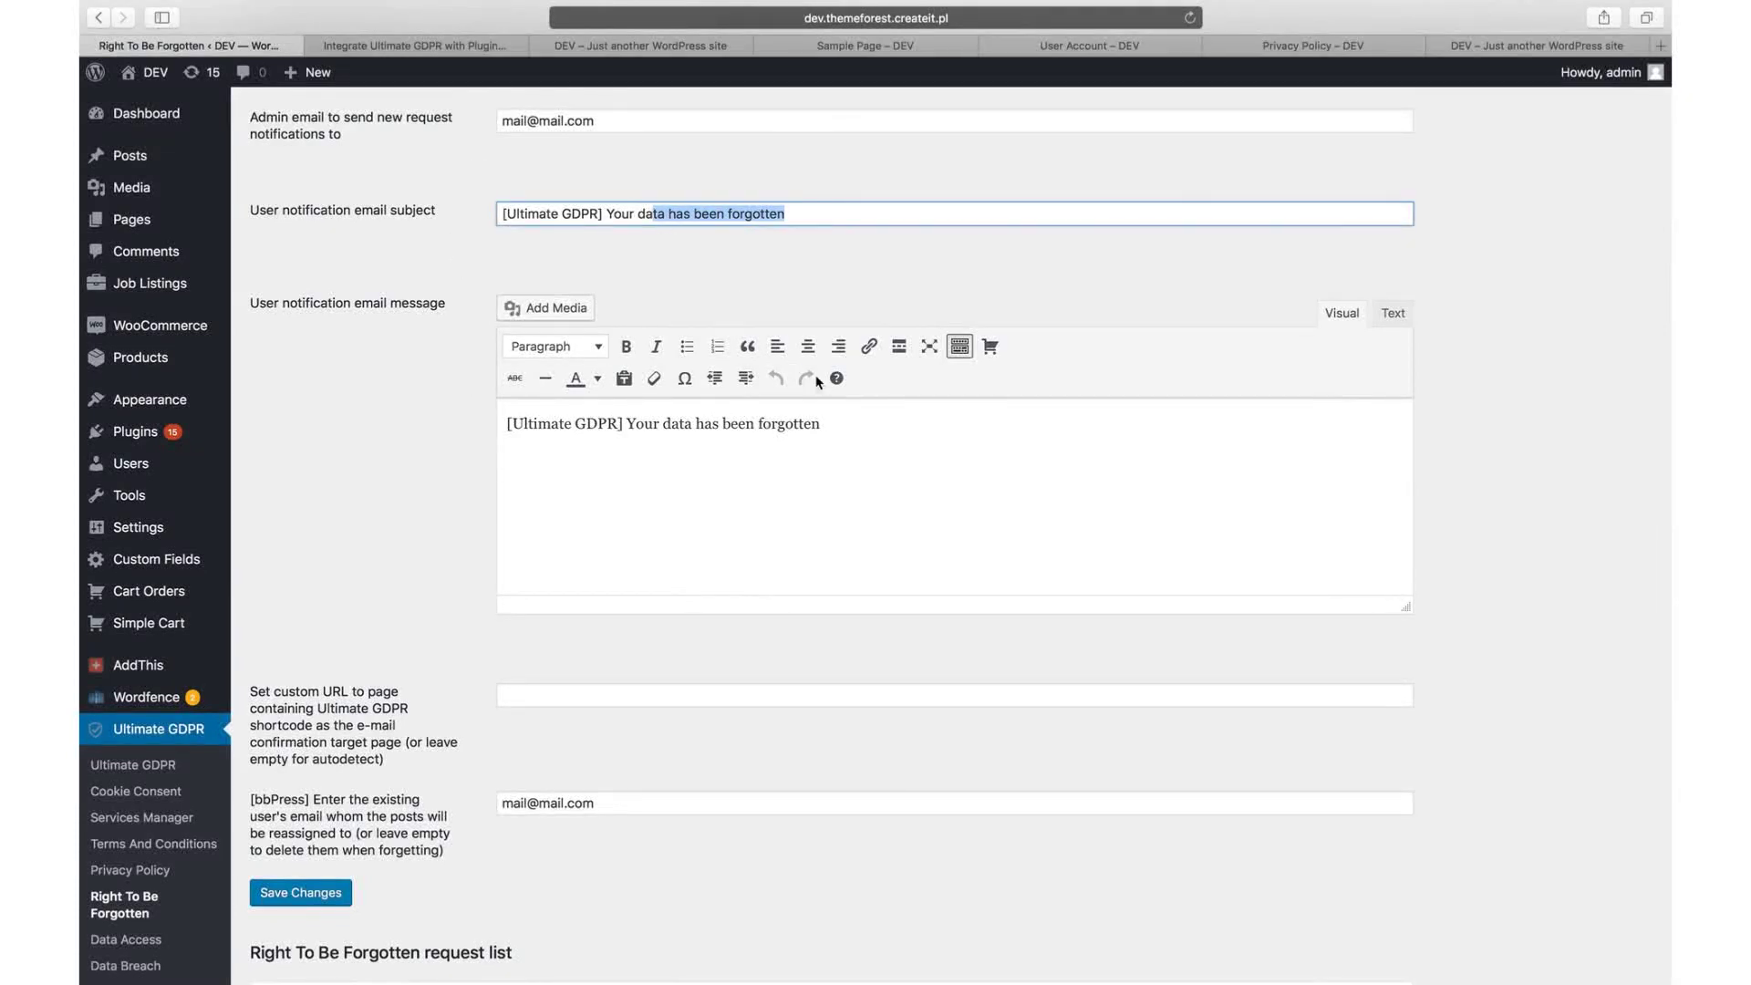
{"action": "left_click_drag", "start_coordinate": [841, 419], "coordinate": [503, 421]}
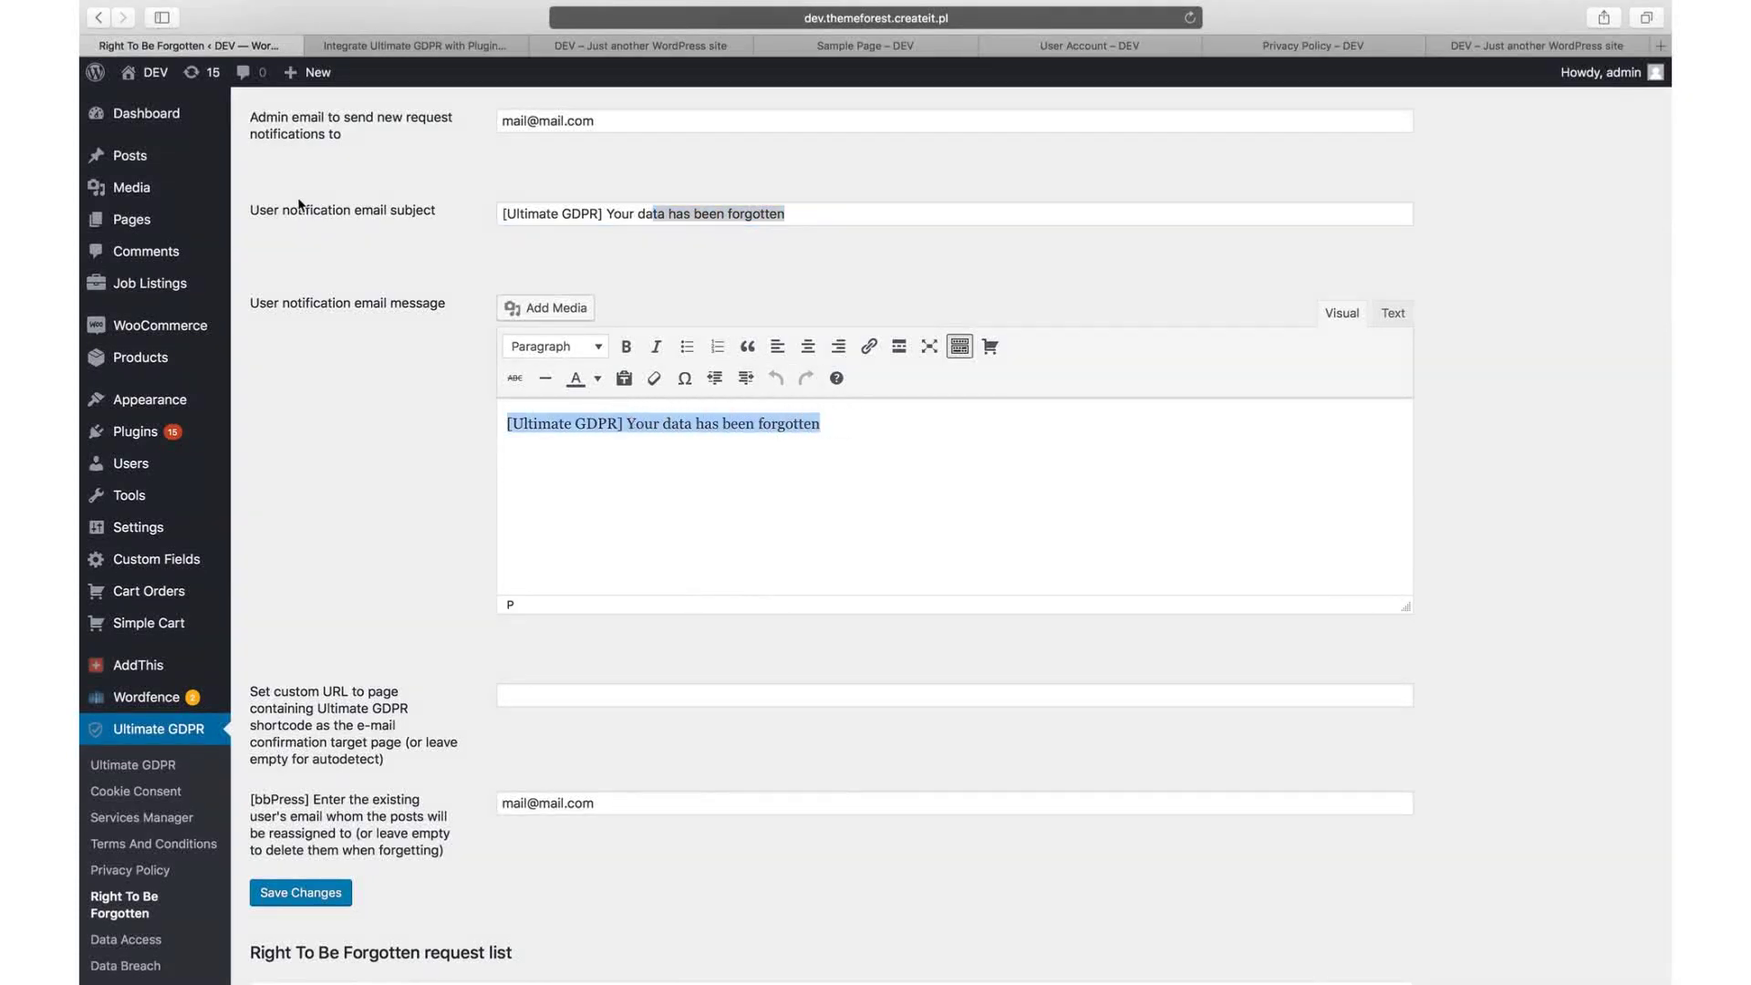
{"action": "left_click", "coordinate": [294, 354]}
{"action": "scroll", "coordinate": [293, 354], "scroll_direction": "up", "scroll_amount": 3}
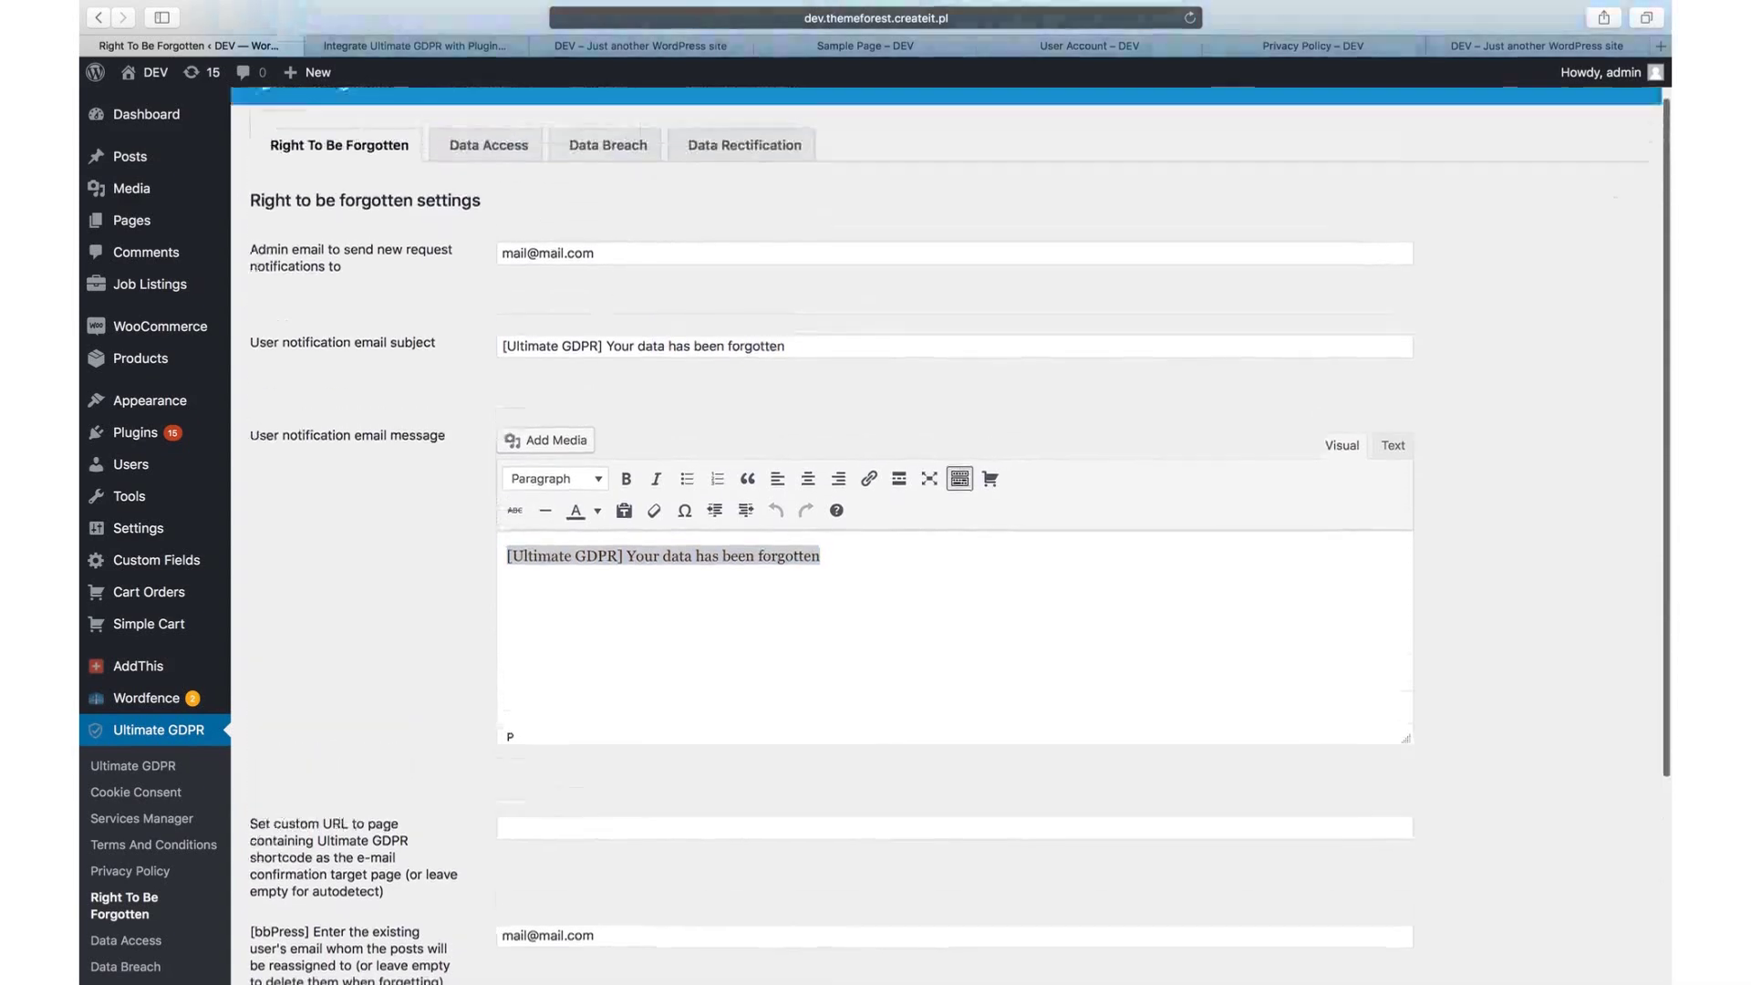
{"action": "left_click", "coordinate": [457, 209]}
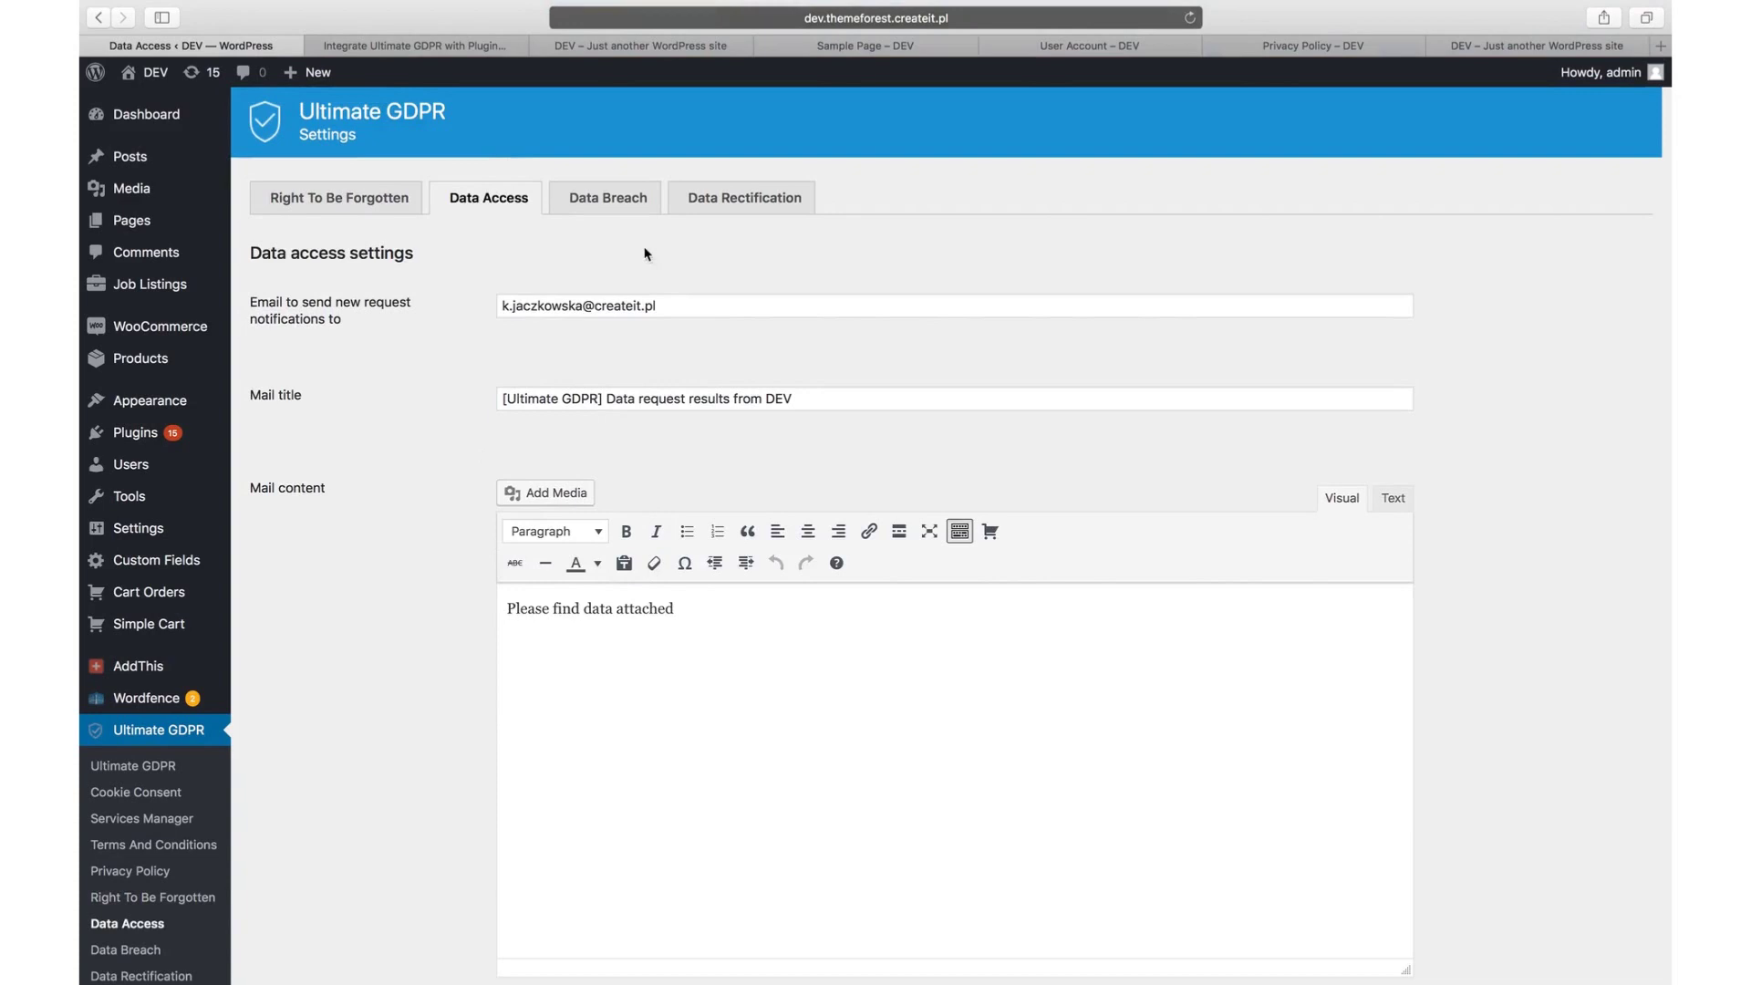
{"action": "left_click", "coordinate": [613, 203]}
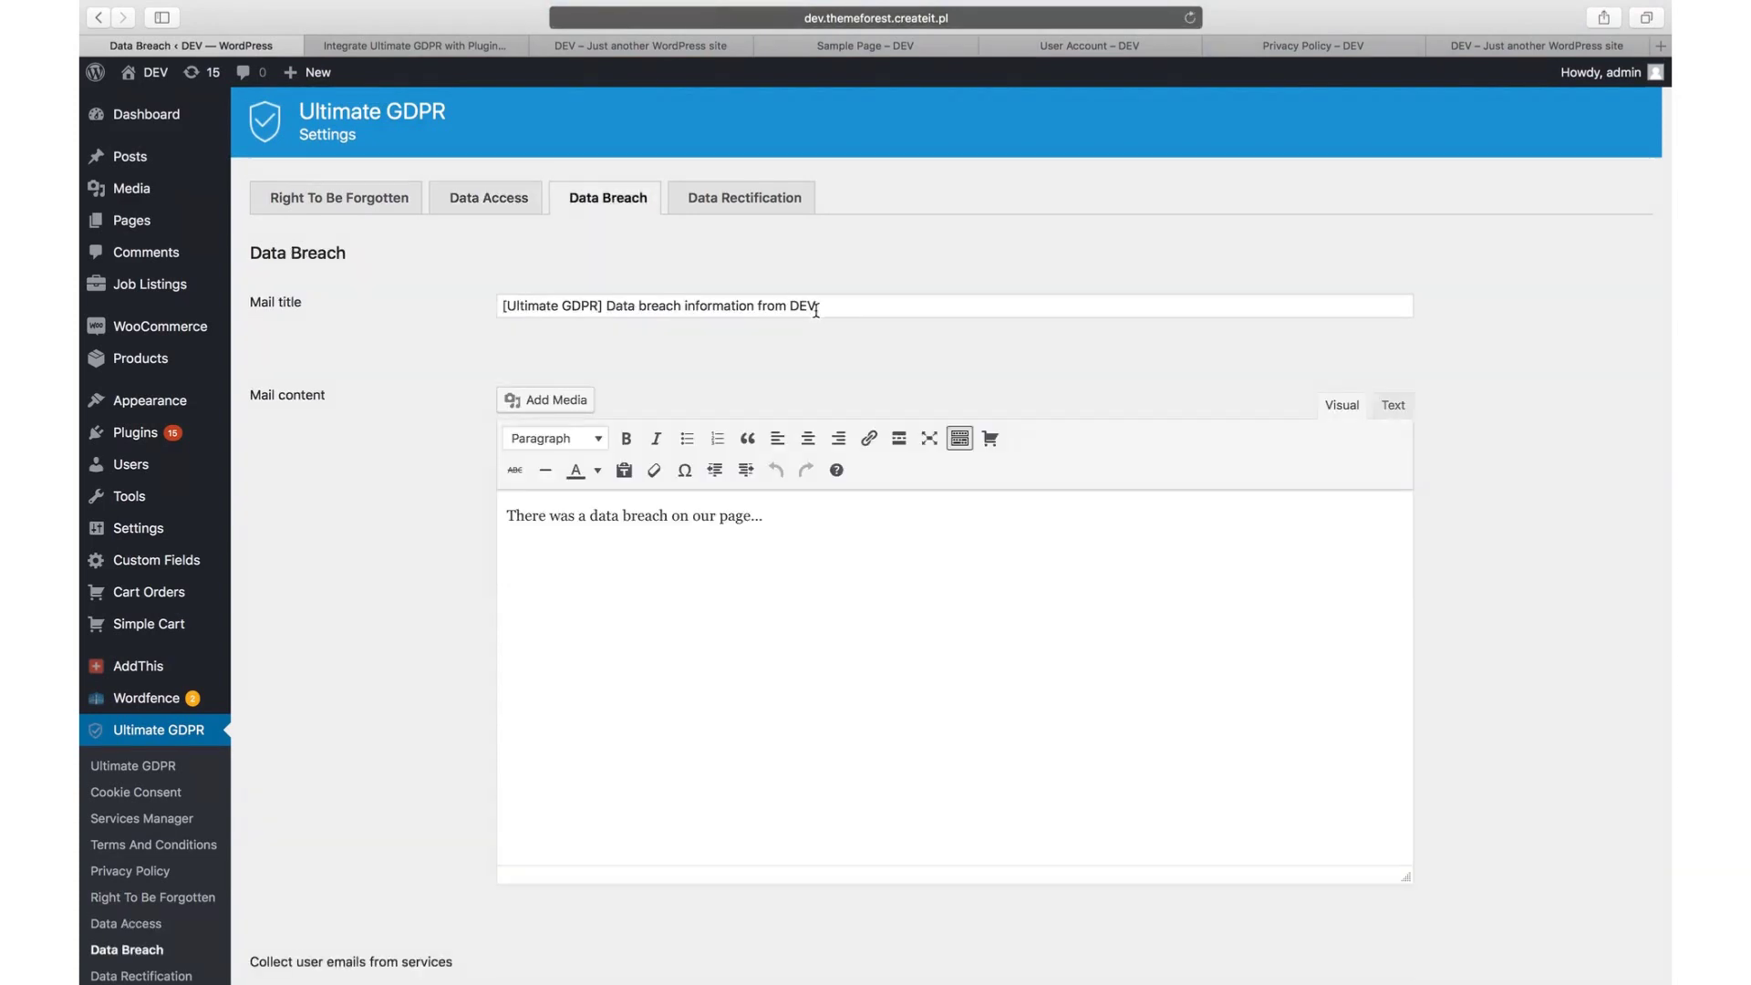
{"action": "left_click", "coordinate": [817, 307]}
{"action": "left_click", "coordinate": [813, 555]}
{"action": "scroll", "coordinate": [375, 756], "scroll_direction": "down", "scroll_amount": 5}
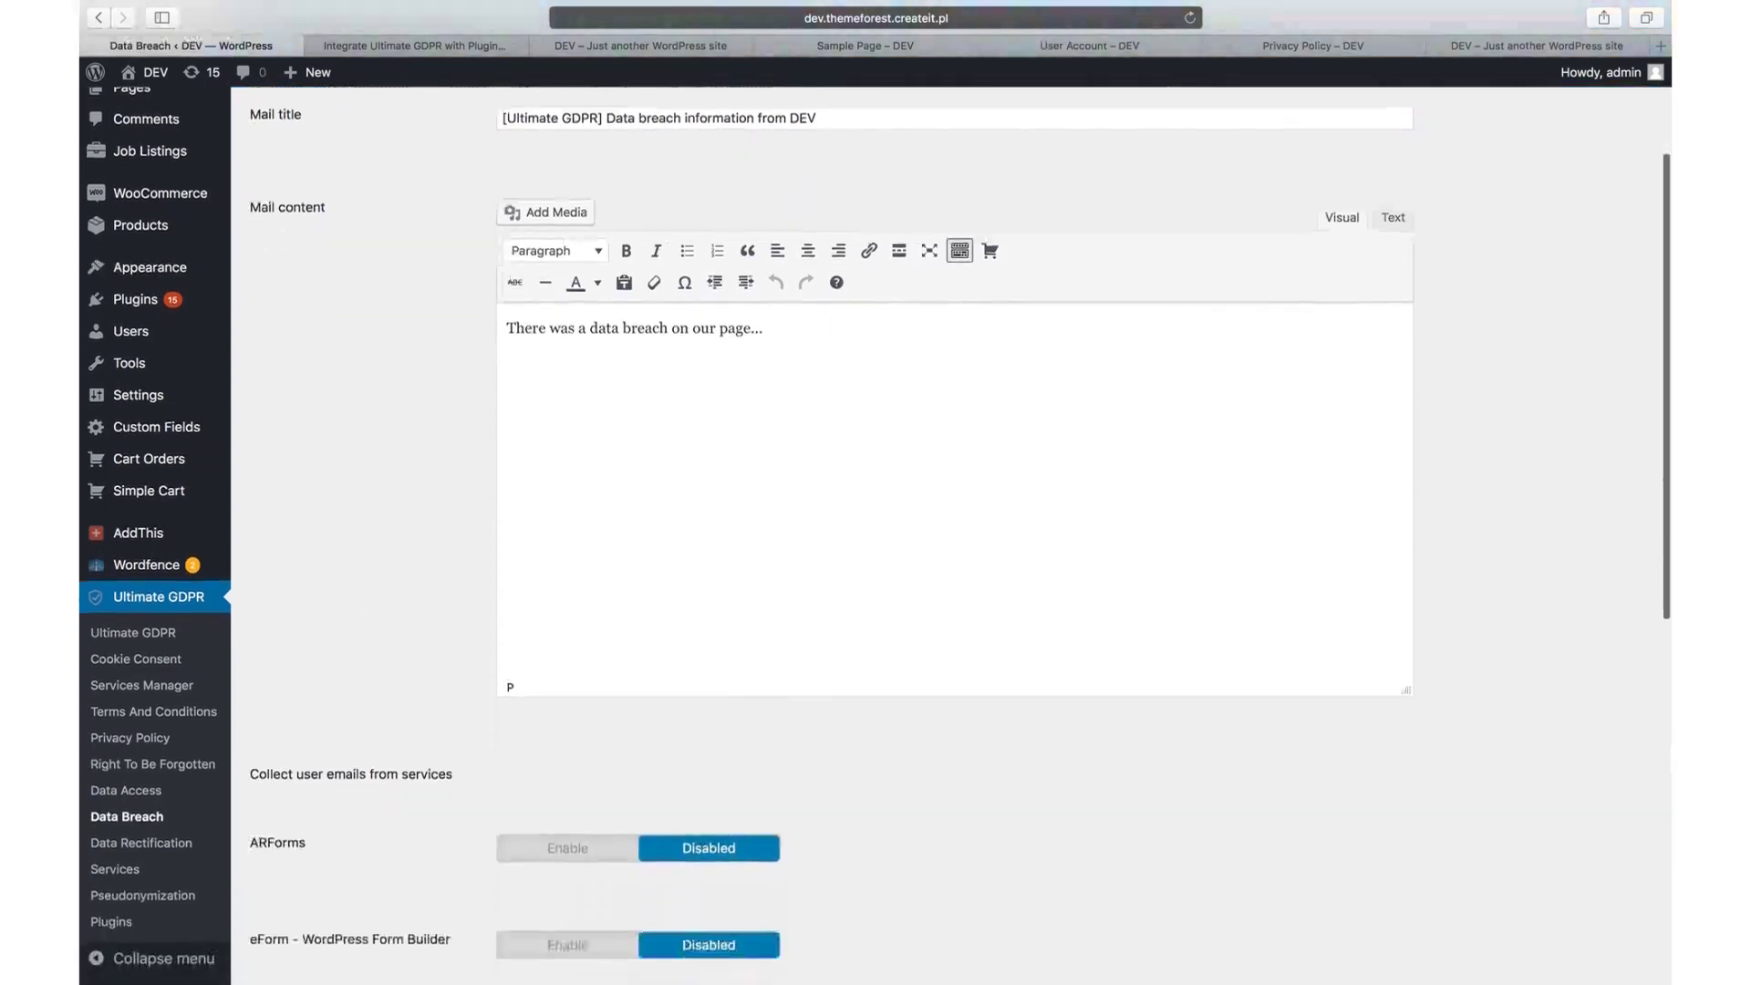
- Open the Services settings and expand the ARForms and bbPress sections
{"action": "left_click", "coordinate": [115, 873]}
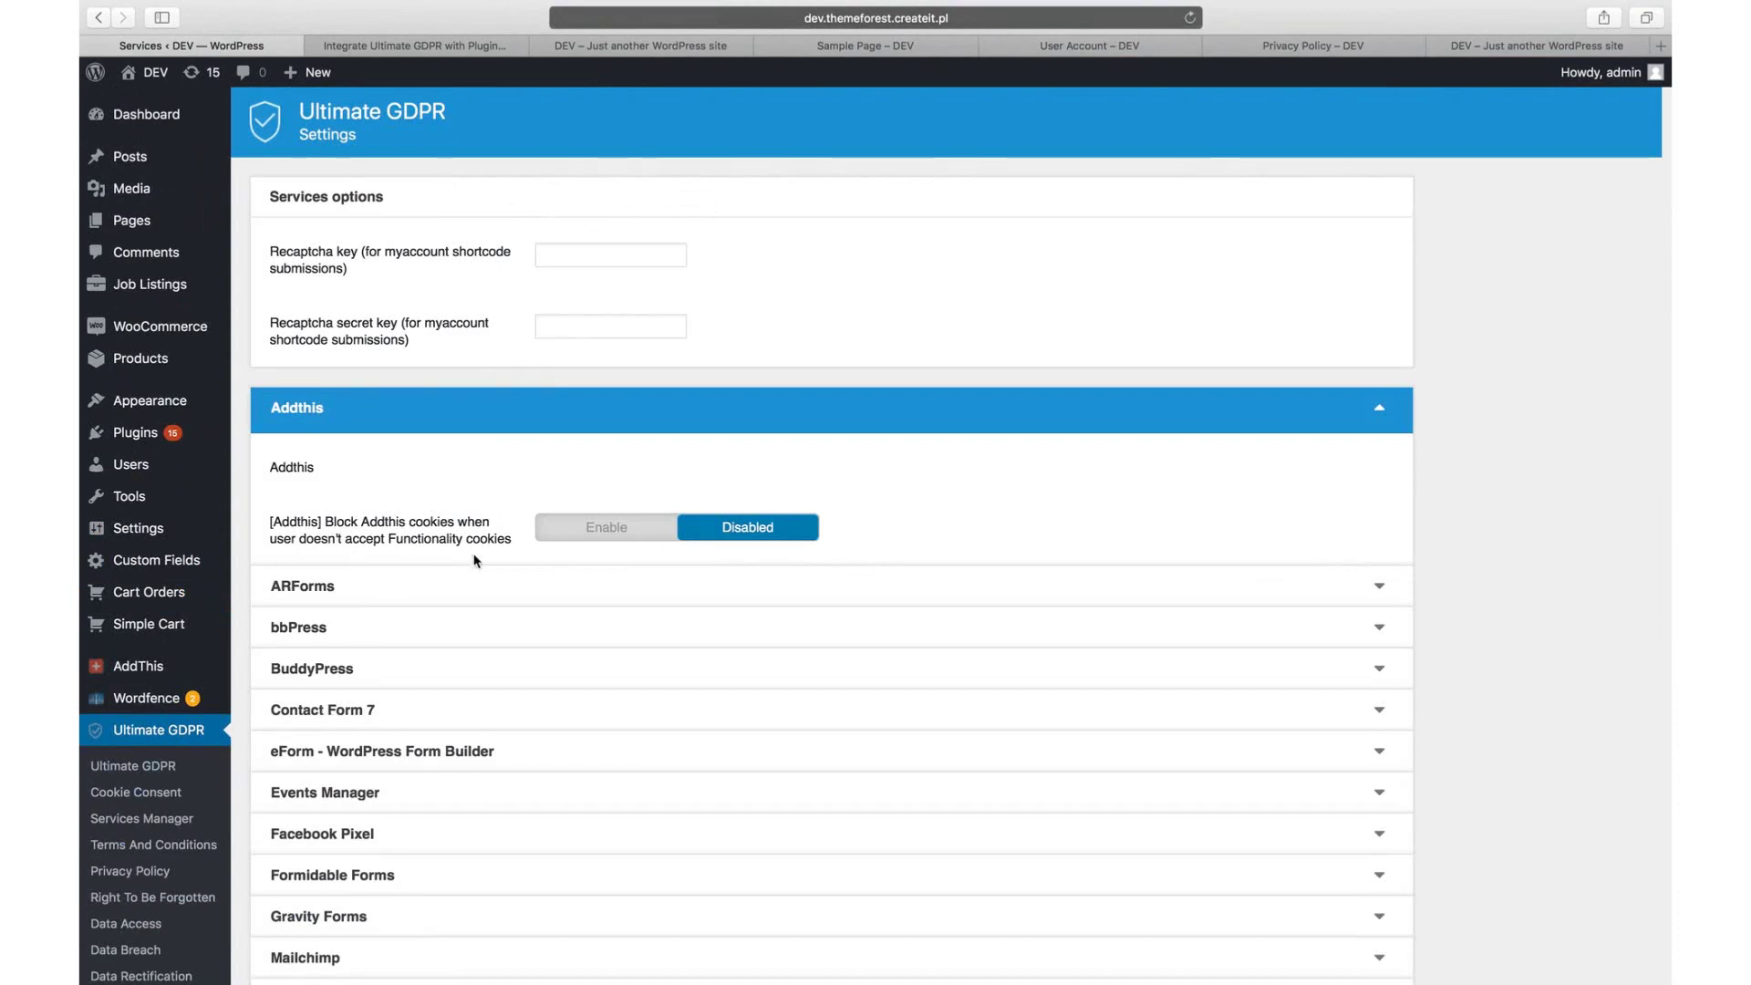
{"action": "left_click", "coordinate": [496, 591]}
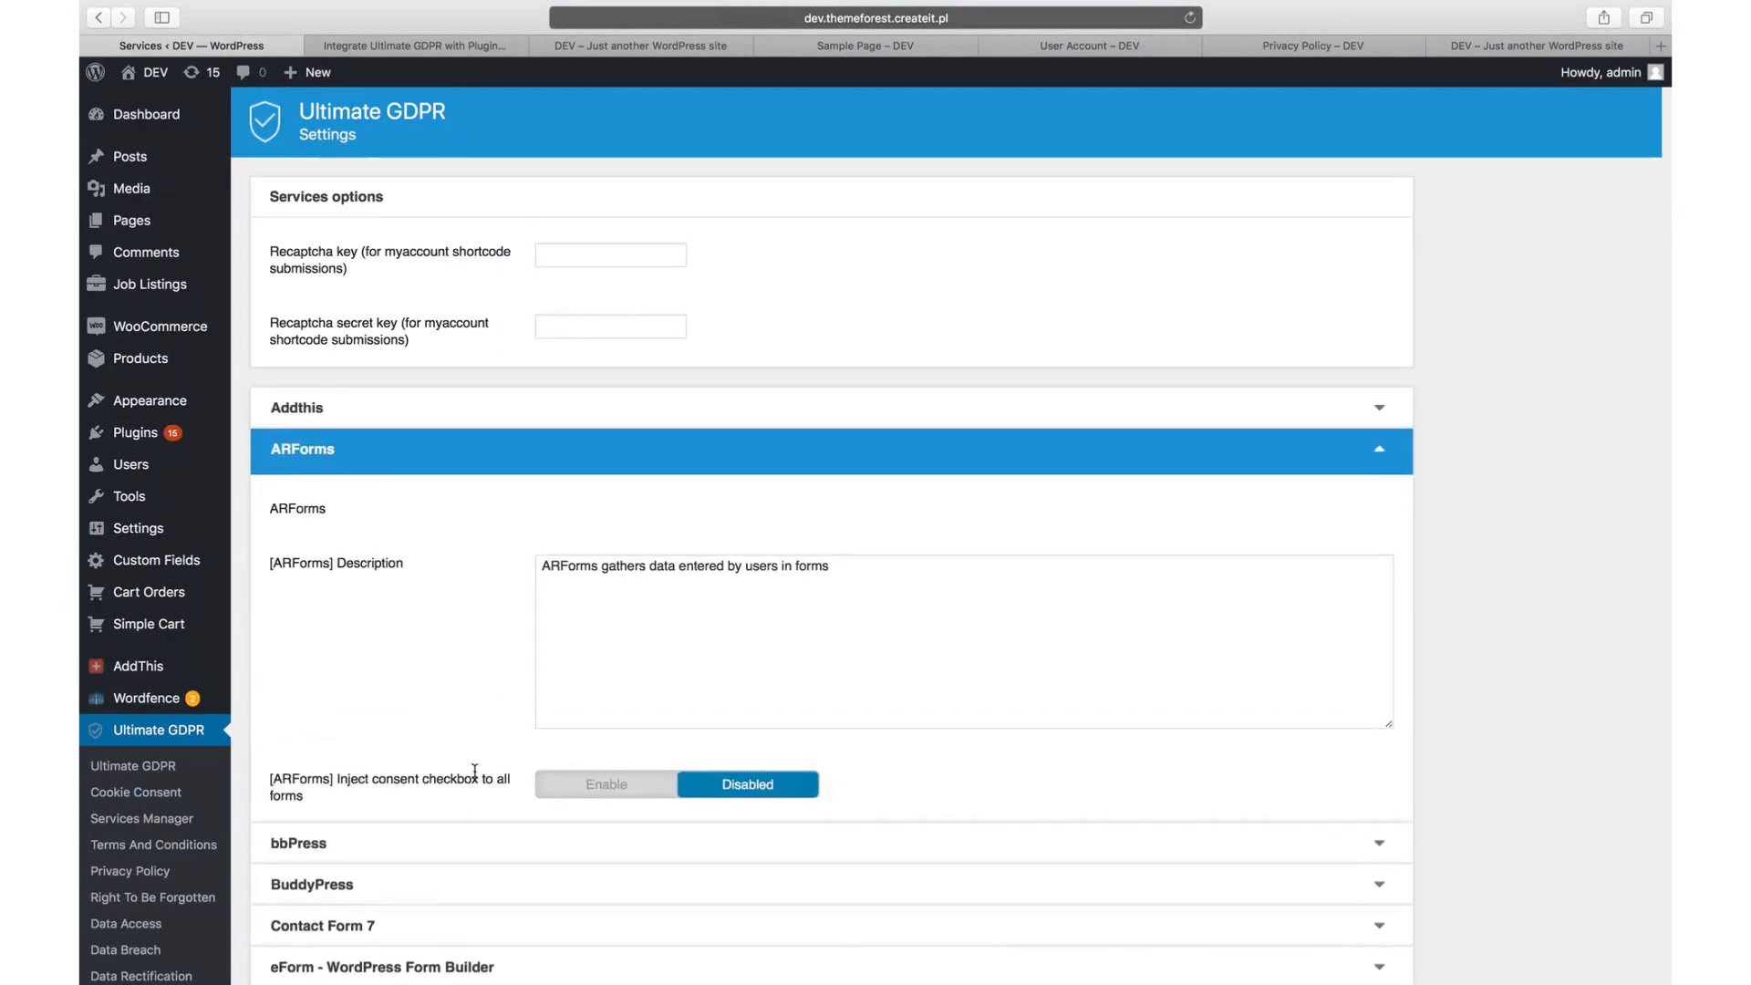
{"action": "left_click", "coordinate": [456, 843]}
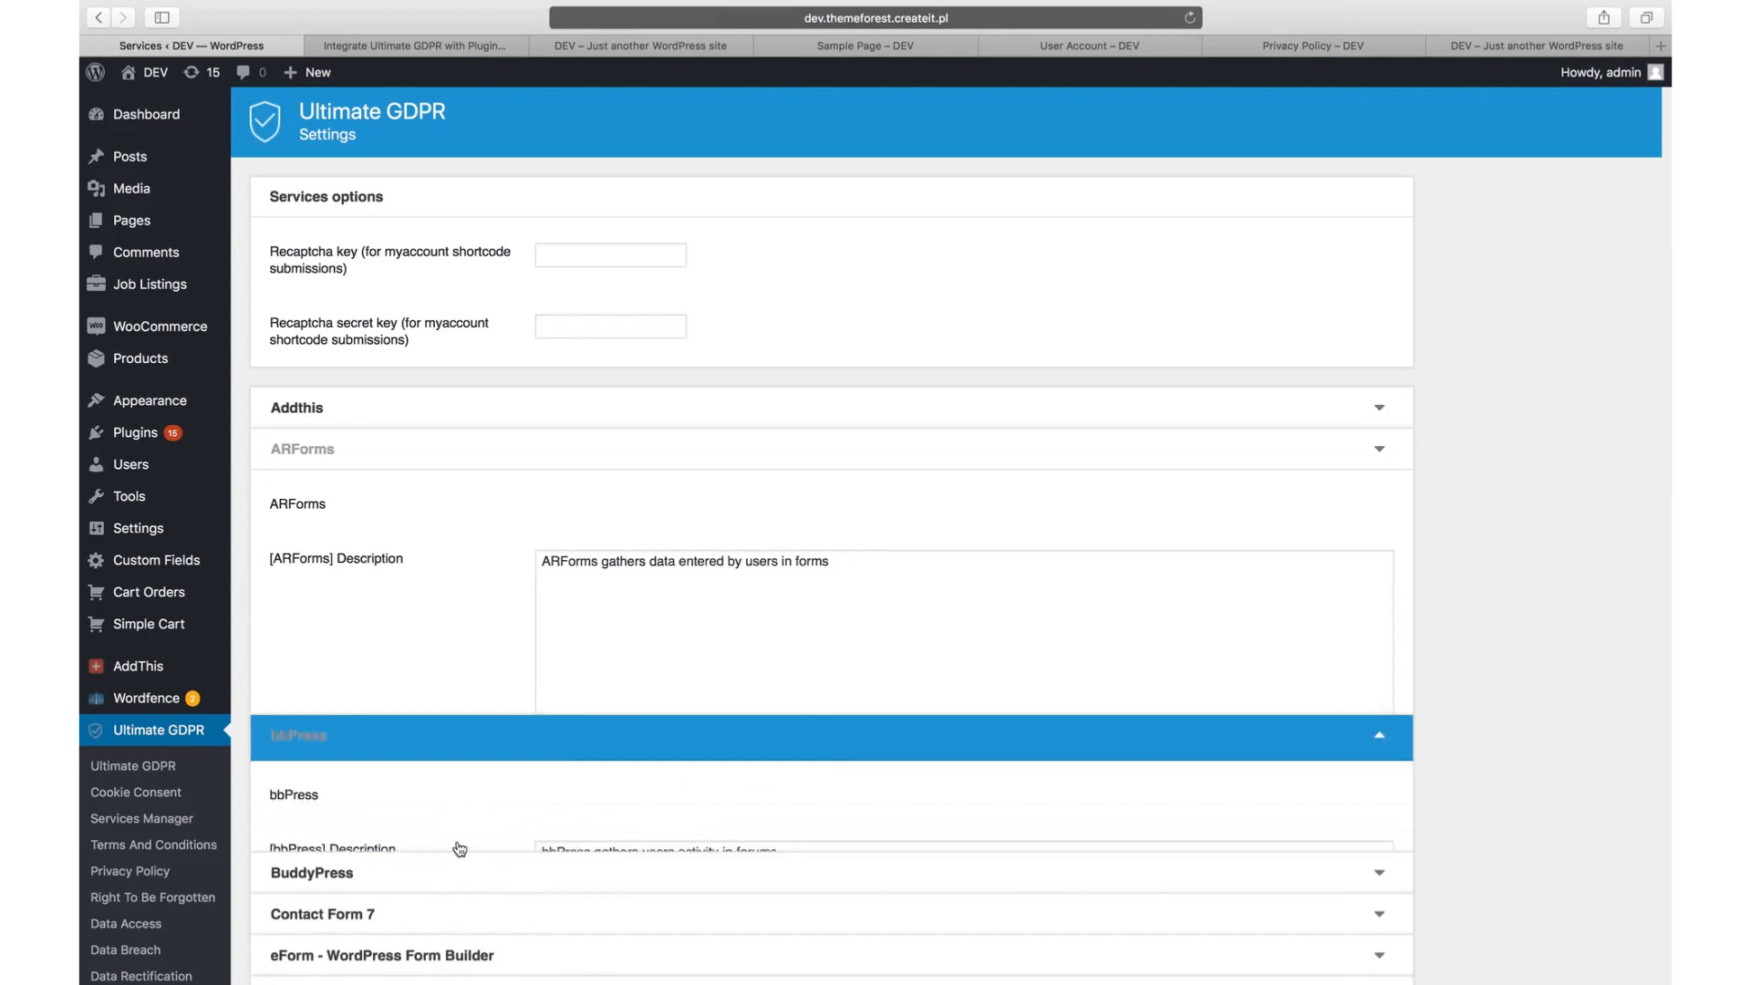
{"action": "scroll", "coordinate": [457, 849], "scroll_direction": "down", "scroll_amount": 3}
{"action": "scroll", "coordinate": [456, 845], "scroll_direction": "down", "scroll_amount": 8}
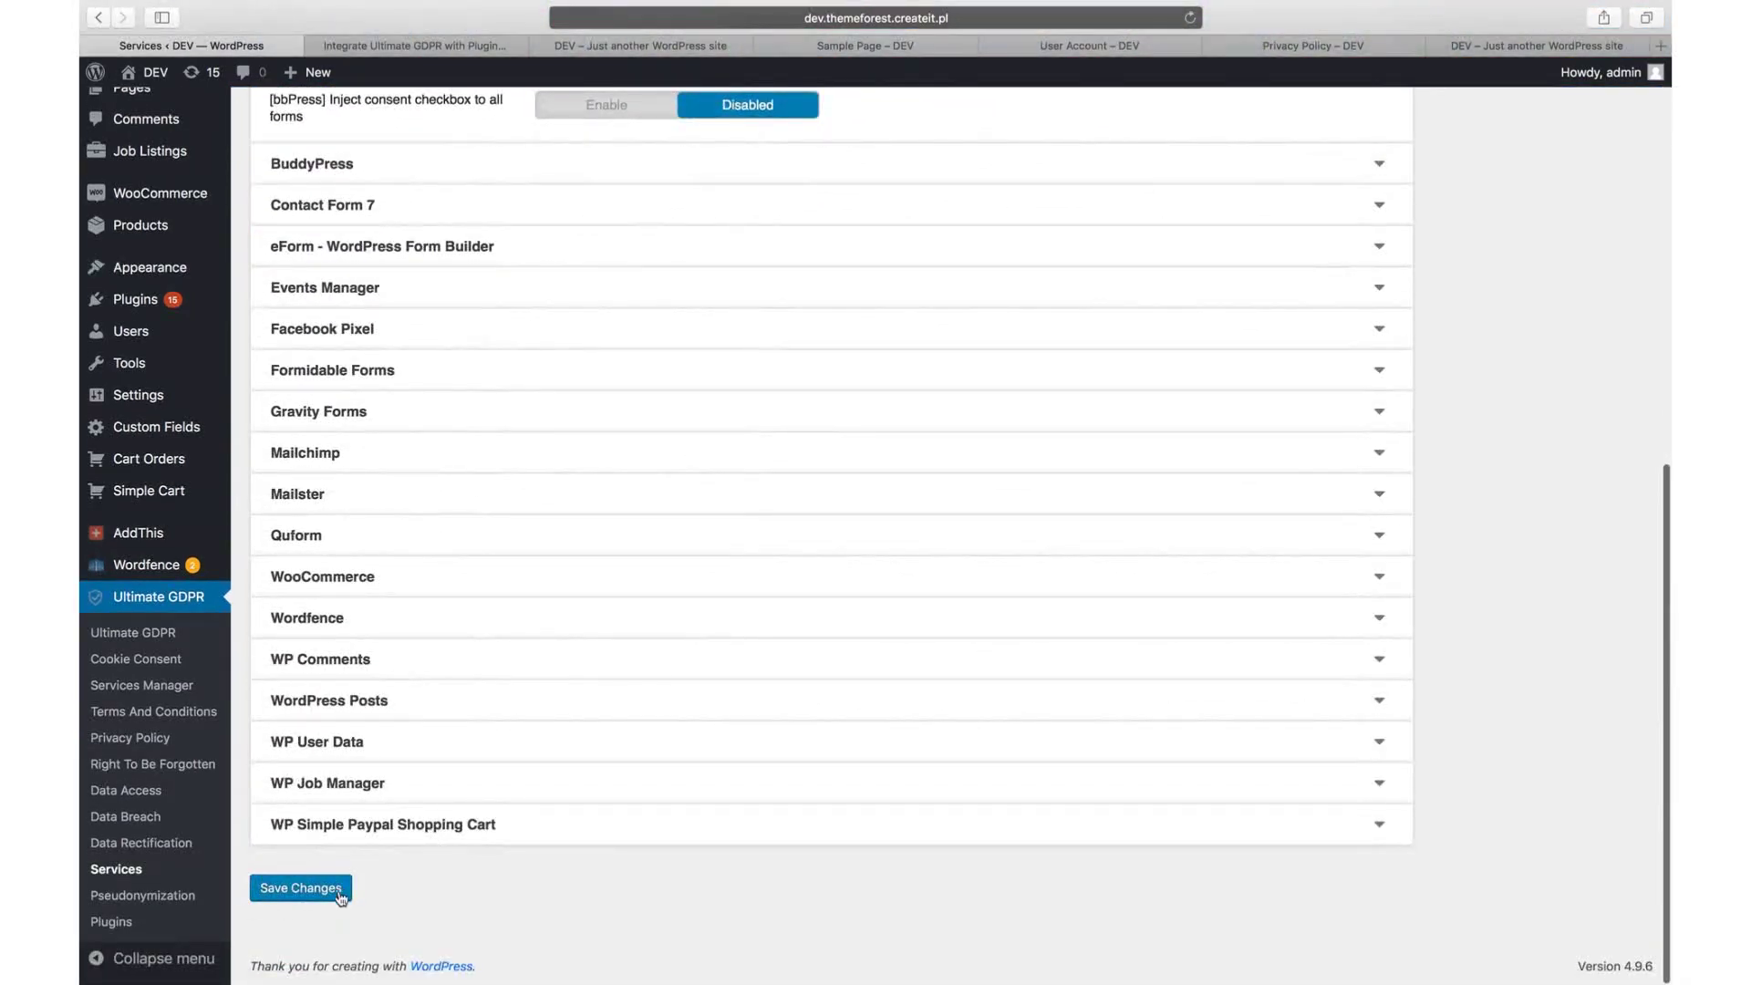
{"action": "scroll", "coordinate": [430, 939], "scroll_direction": "up", "scroll_amount": 3}
{"action": "scroll", "coordinate": [723, 379], "scroll_direction": "up", "scroll_amount": 3}
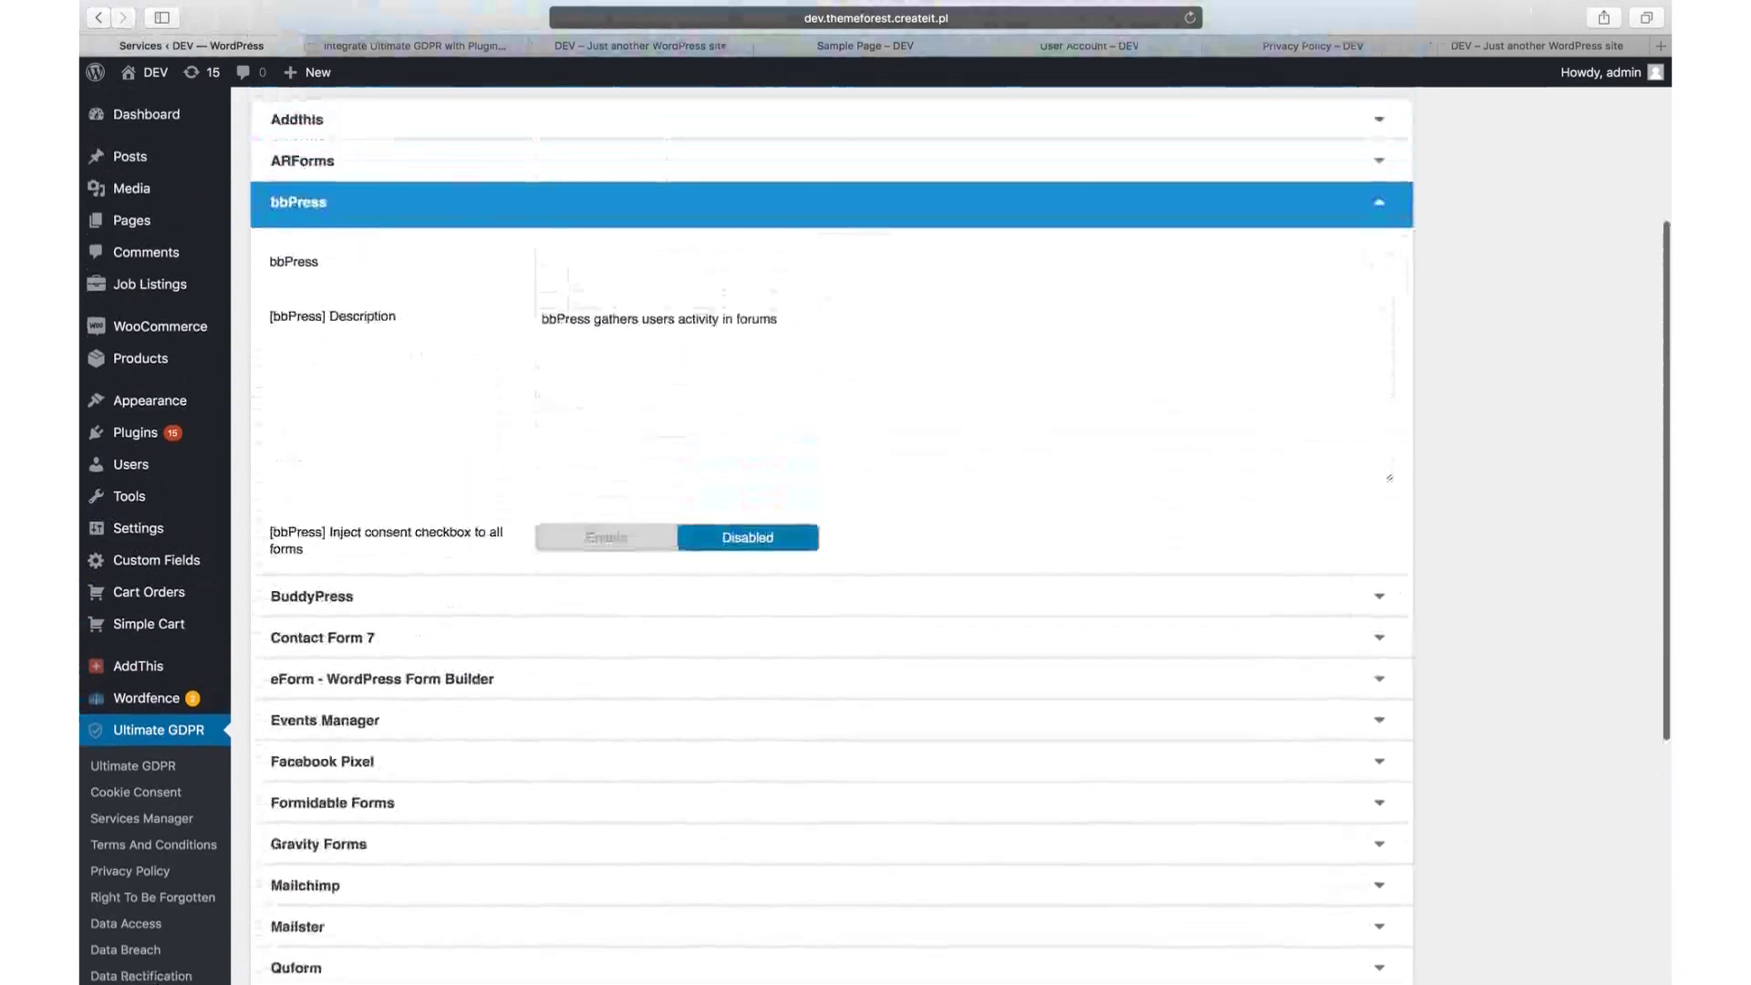
{"action": "left_click_drag", "start_coordinate": [800, 337], "coordinate": [529, 335]}
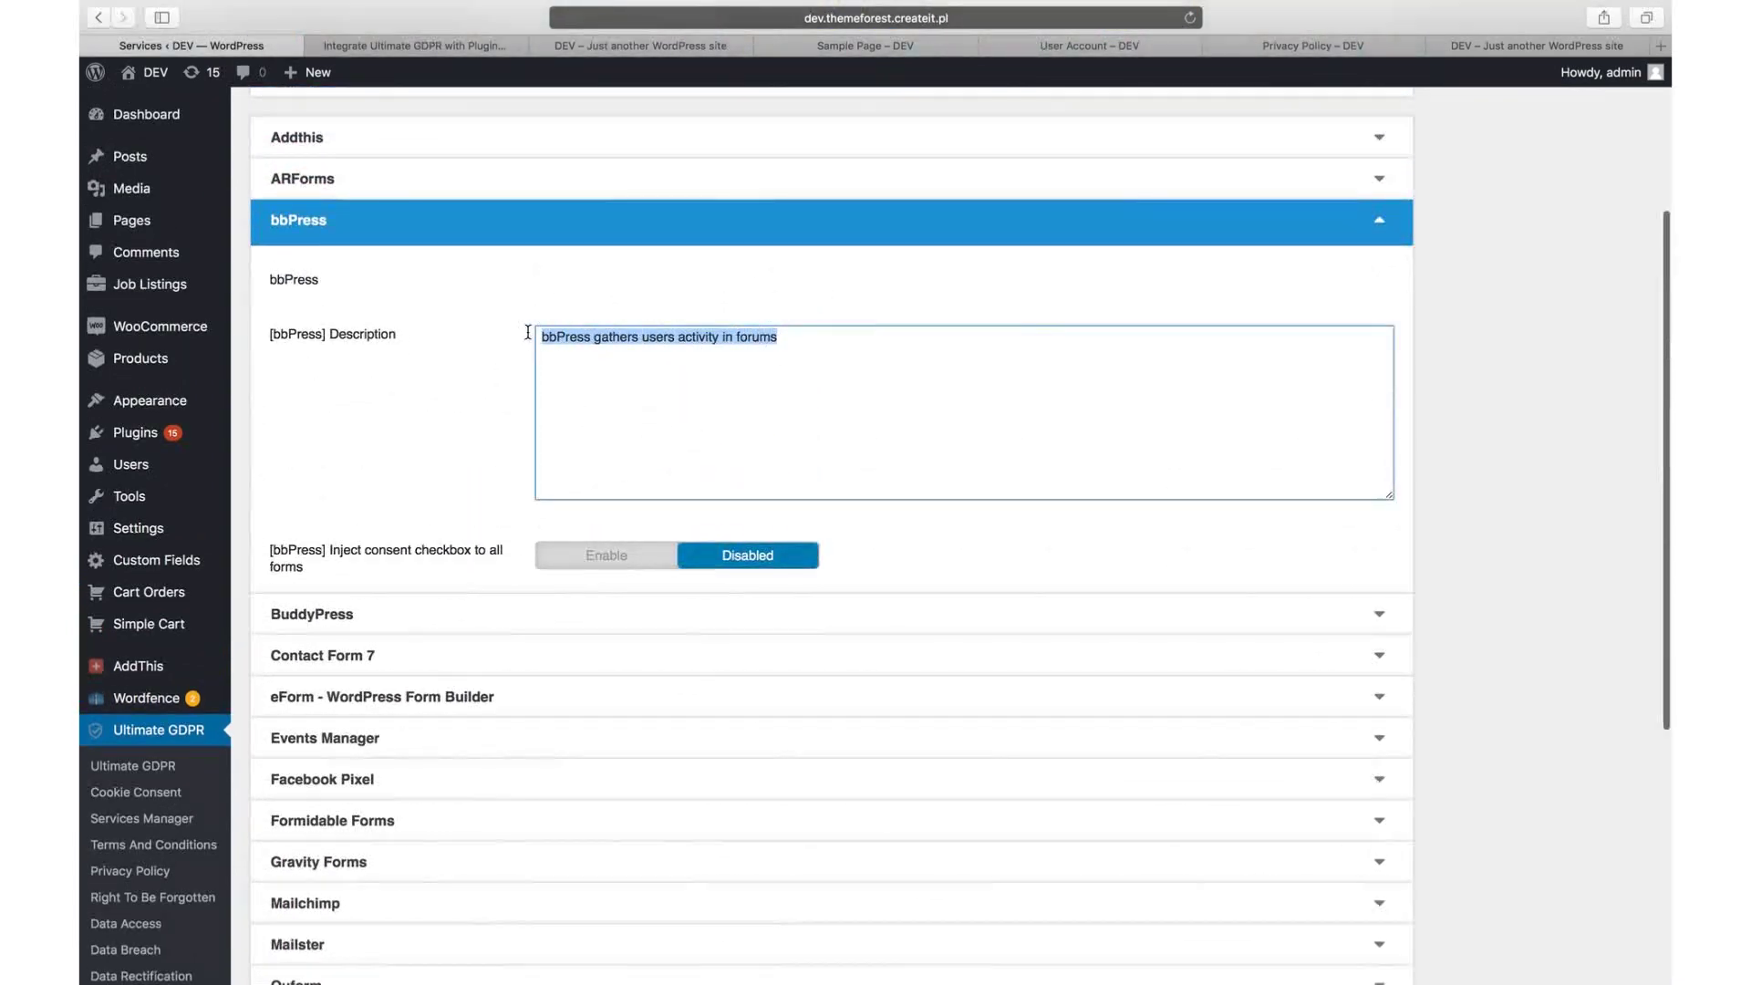
- Compare the front-end Forget Me form's WordPress Posts description with the ARForms service settings
{"action": "left_click", "coordinate": [1037, 53]}
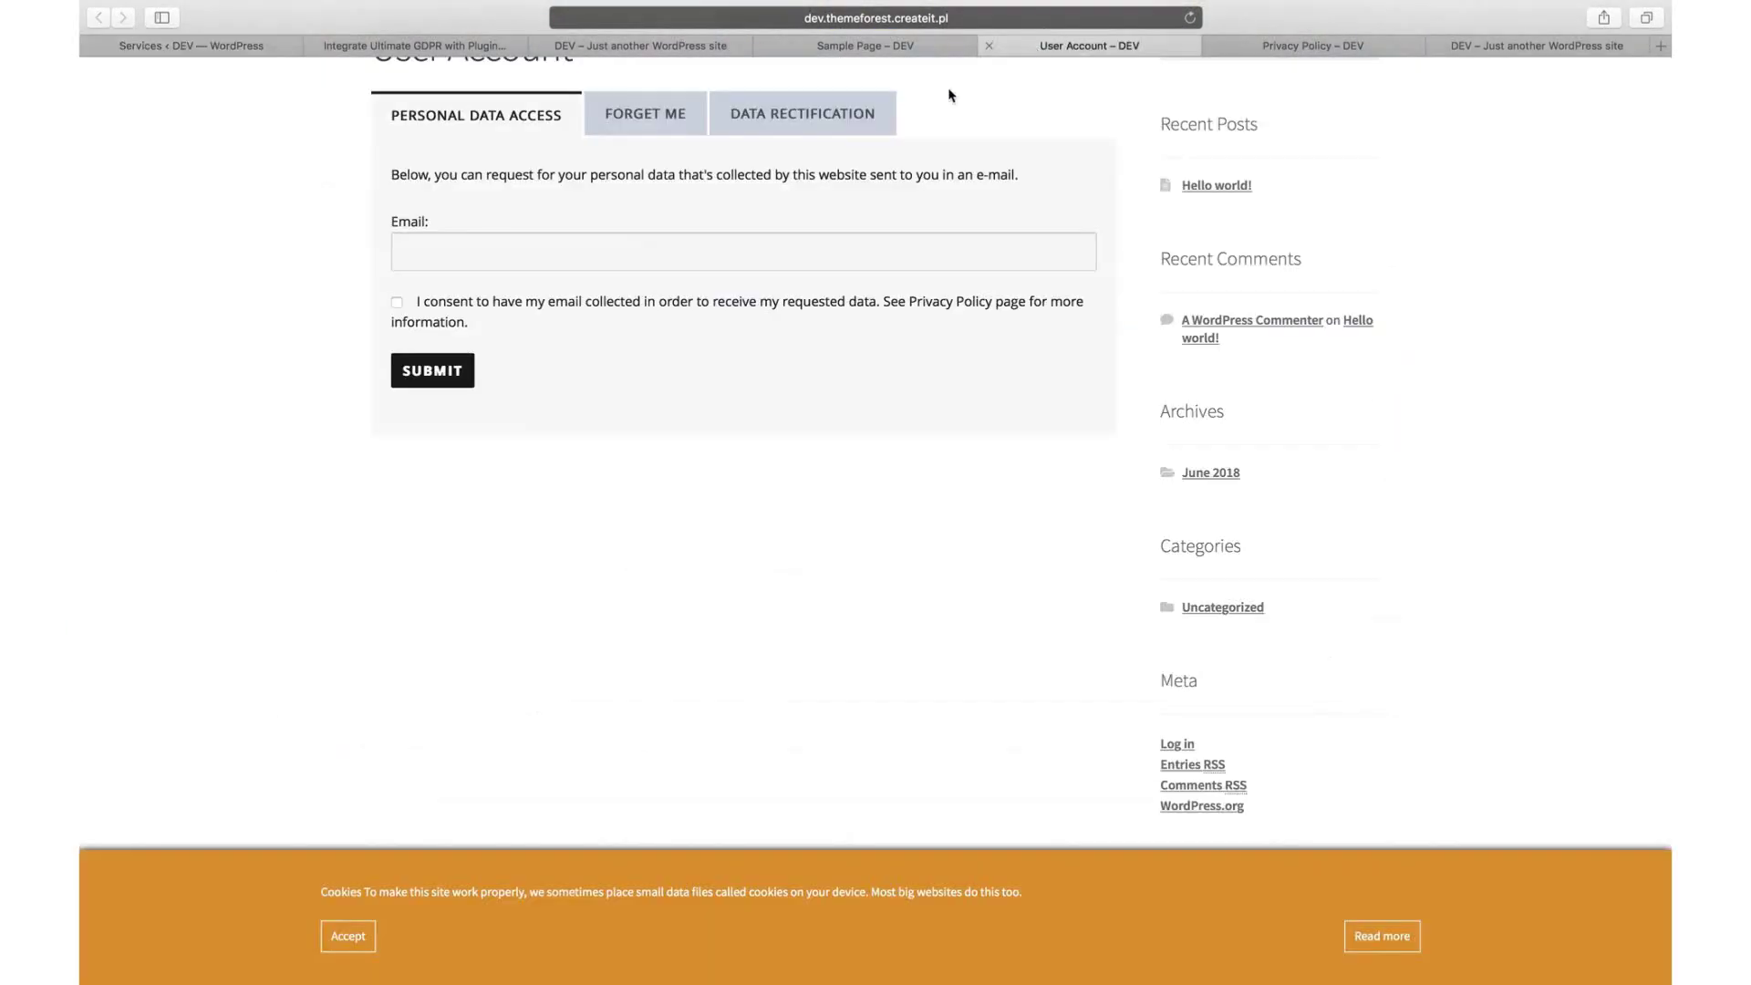
{"action": "left_click", "coordinate": [668, 119]}
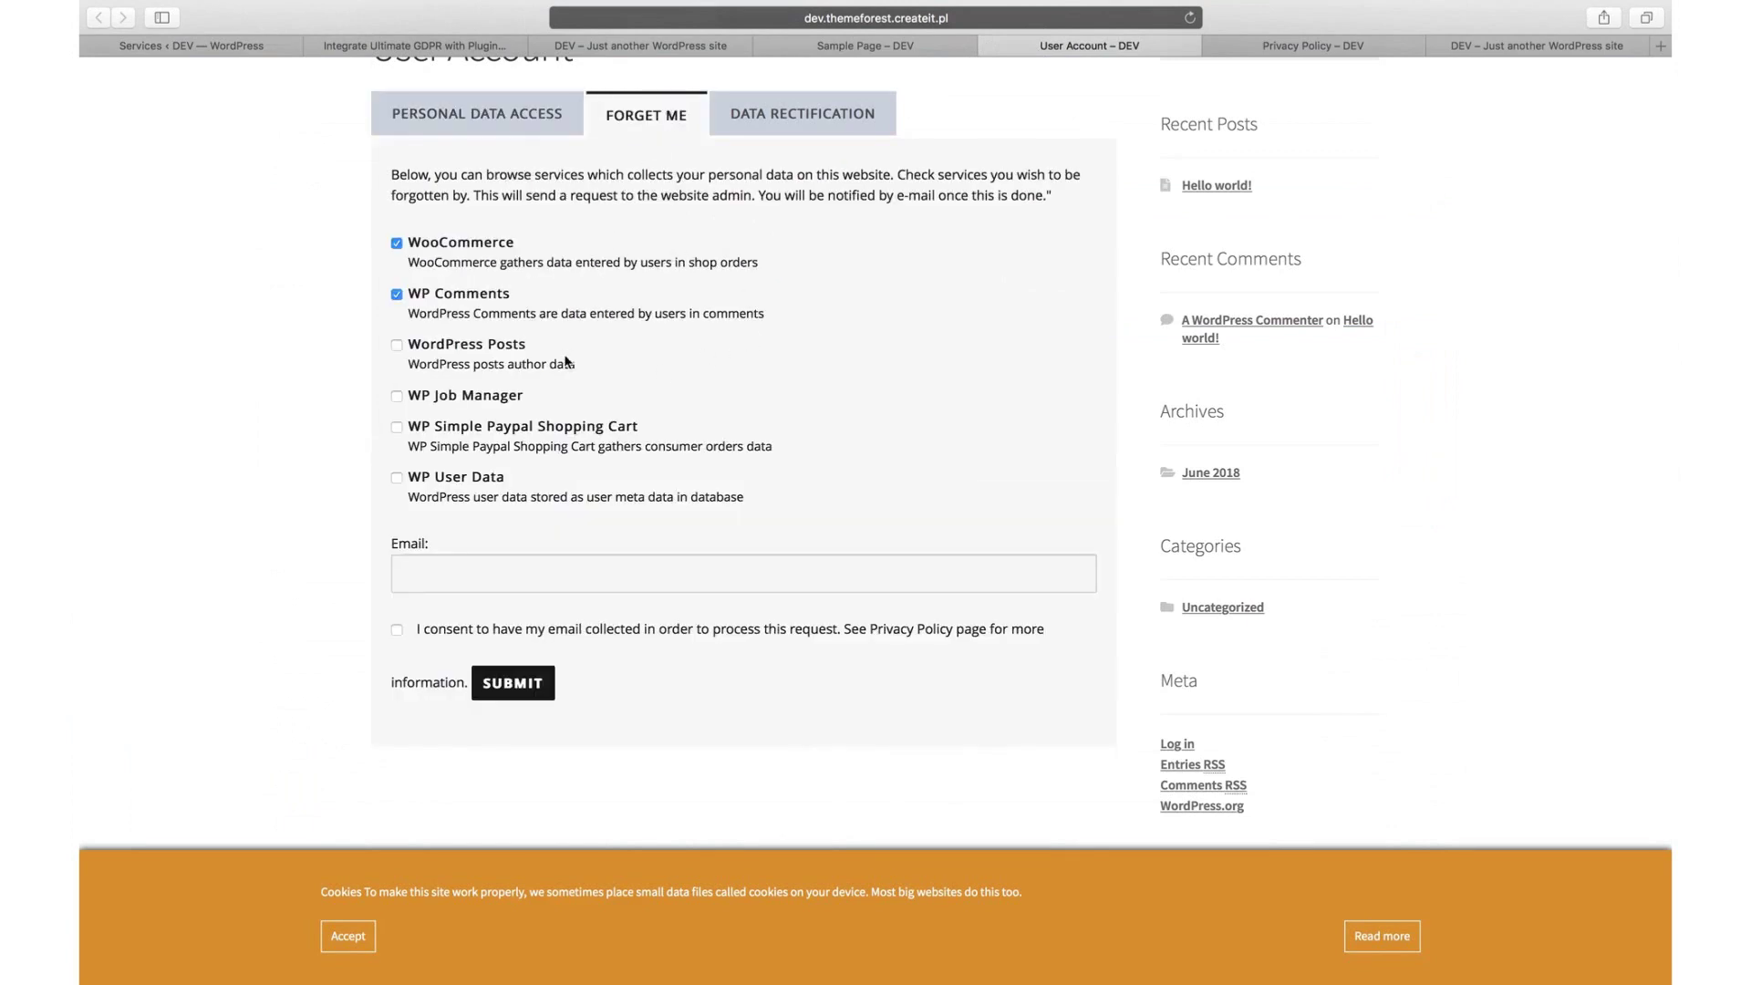
{"action": "left_click_drag", "start_coordinate": [597, 366], "coordinate": [409, 372]}
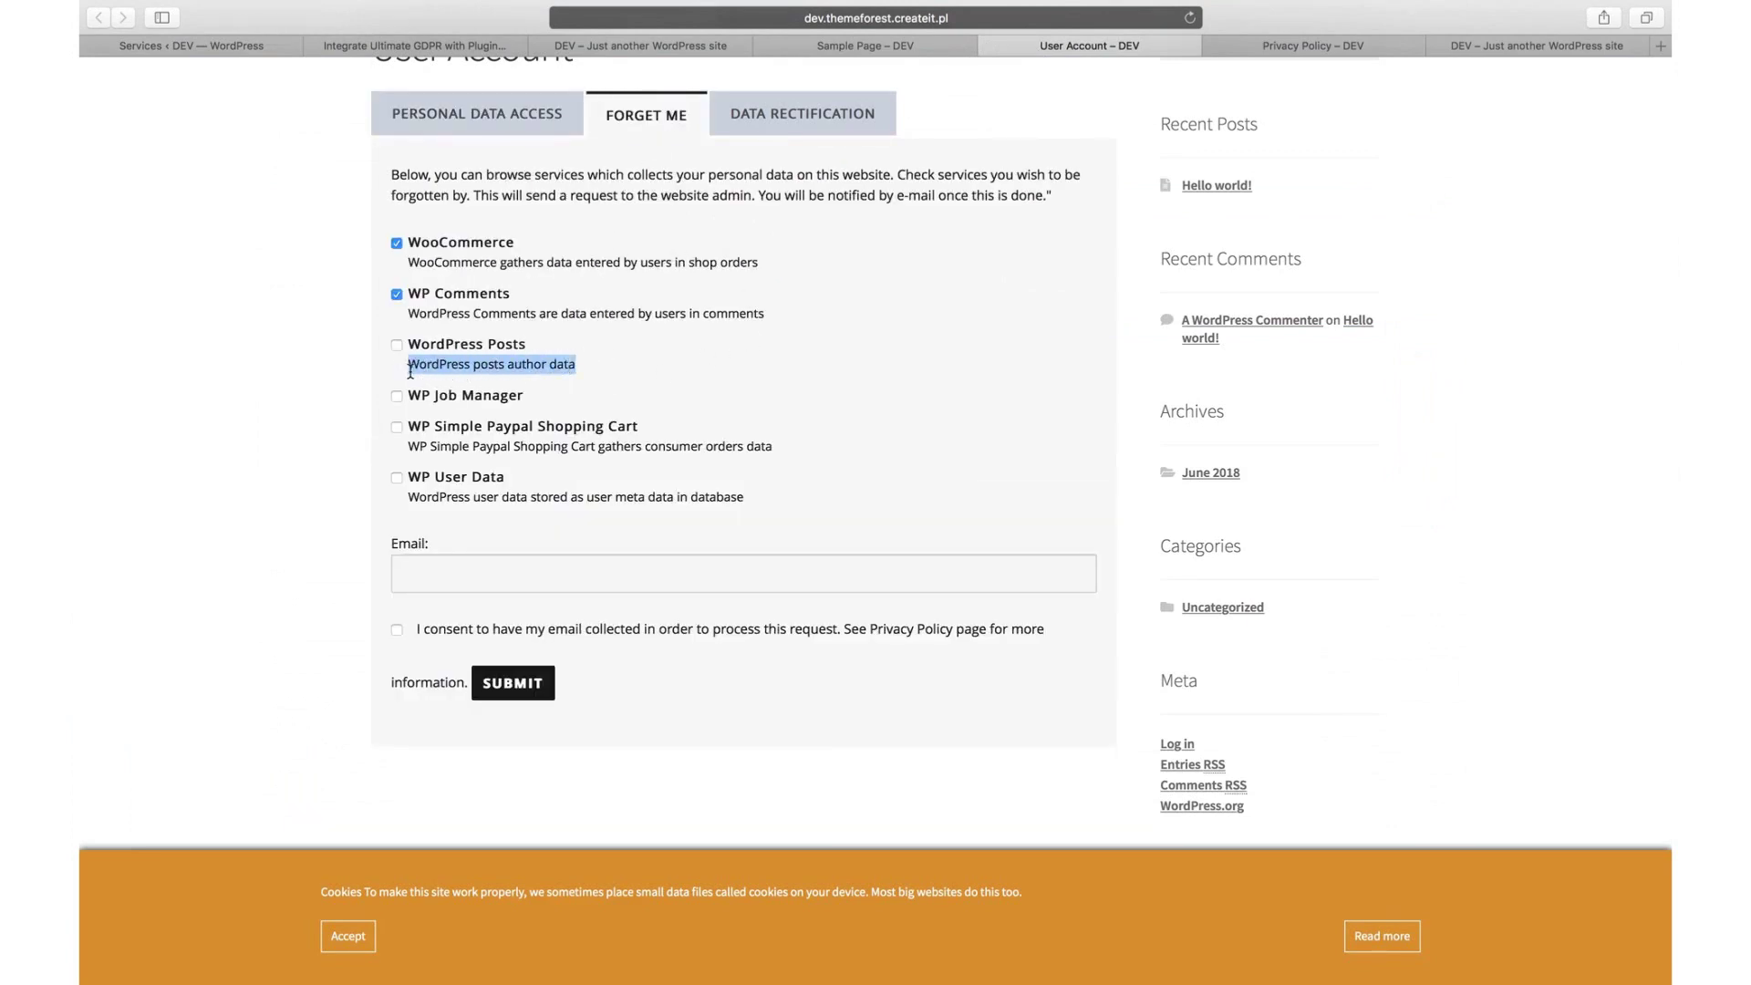
{"action": "left_click", "coordinate": [197, 43]}
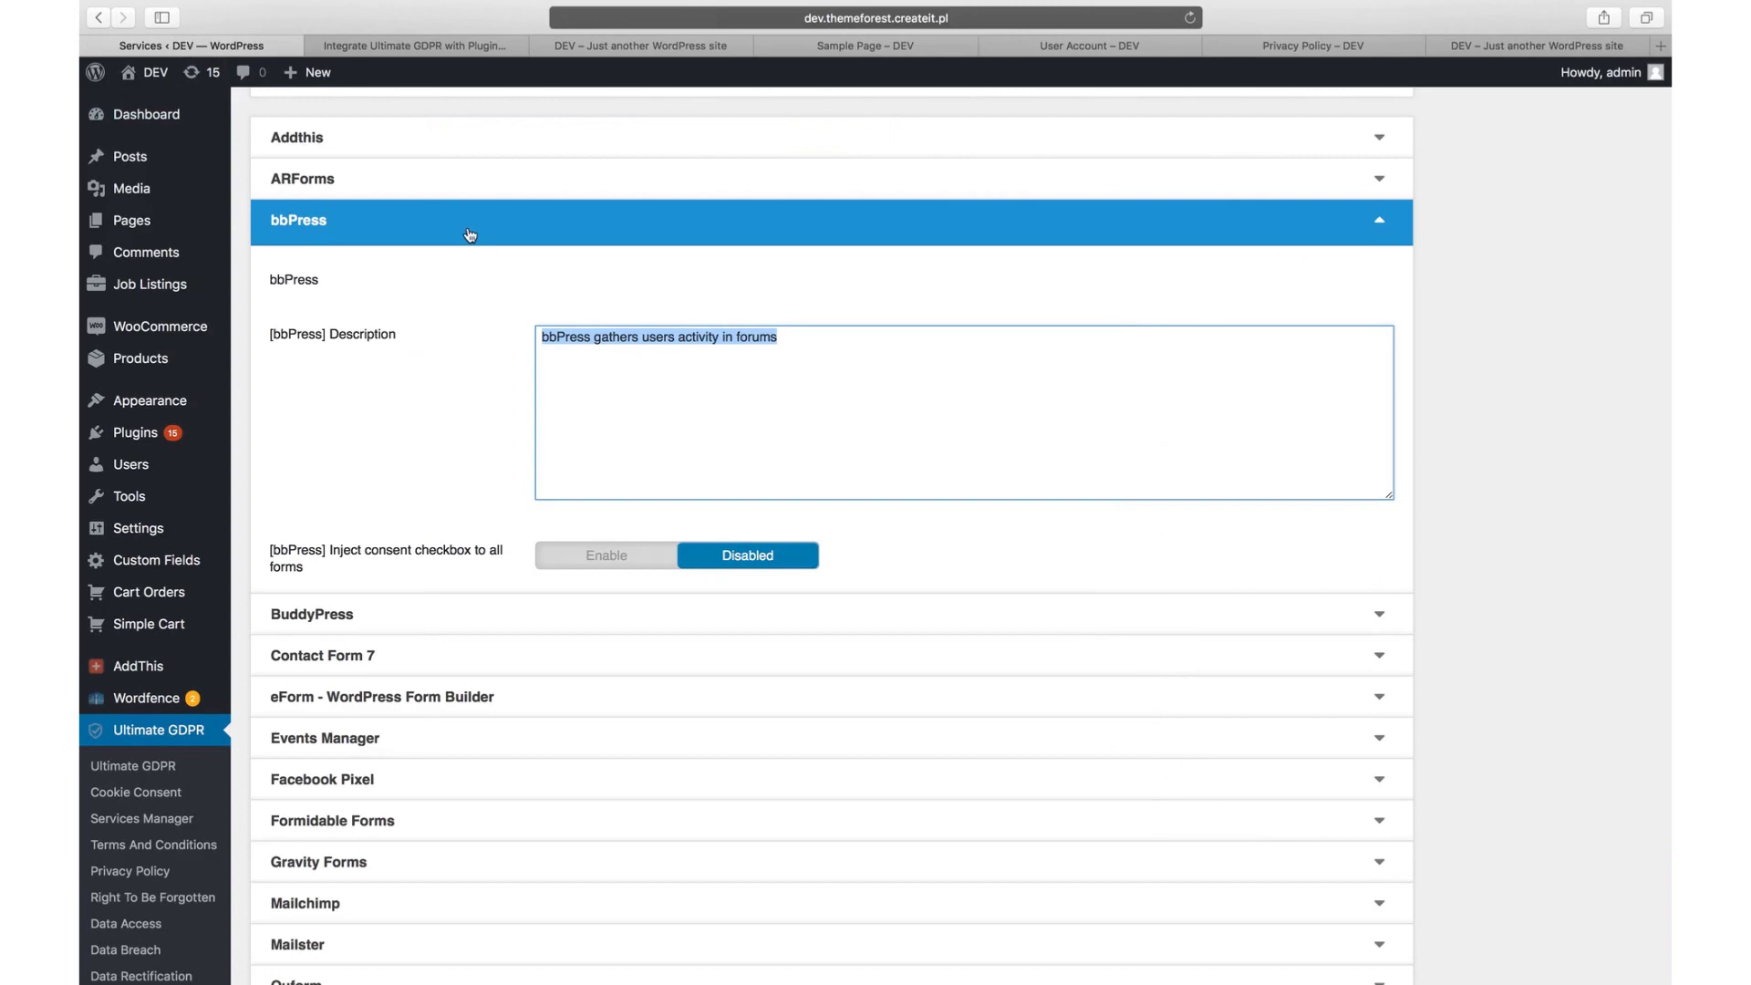
{"action": "left_click", "coordinate": [462, 182]}
{"action": "scroll", "coordinate": [462, 274], "scroll_direction": "up", "scroll_amount": 3}
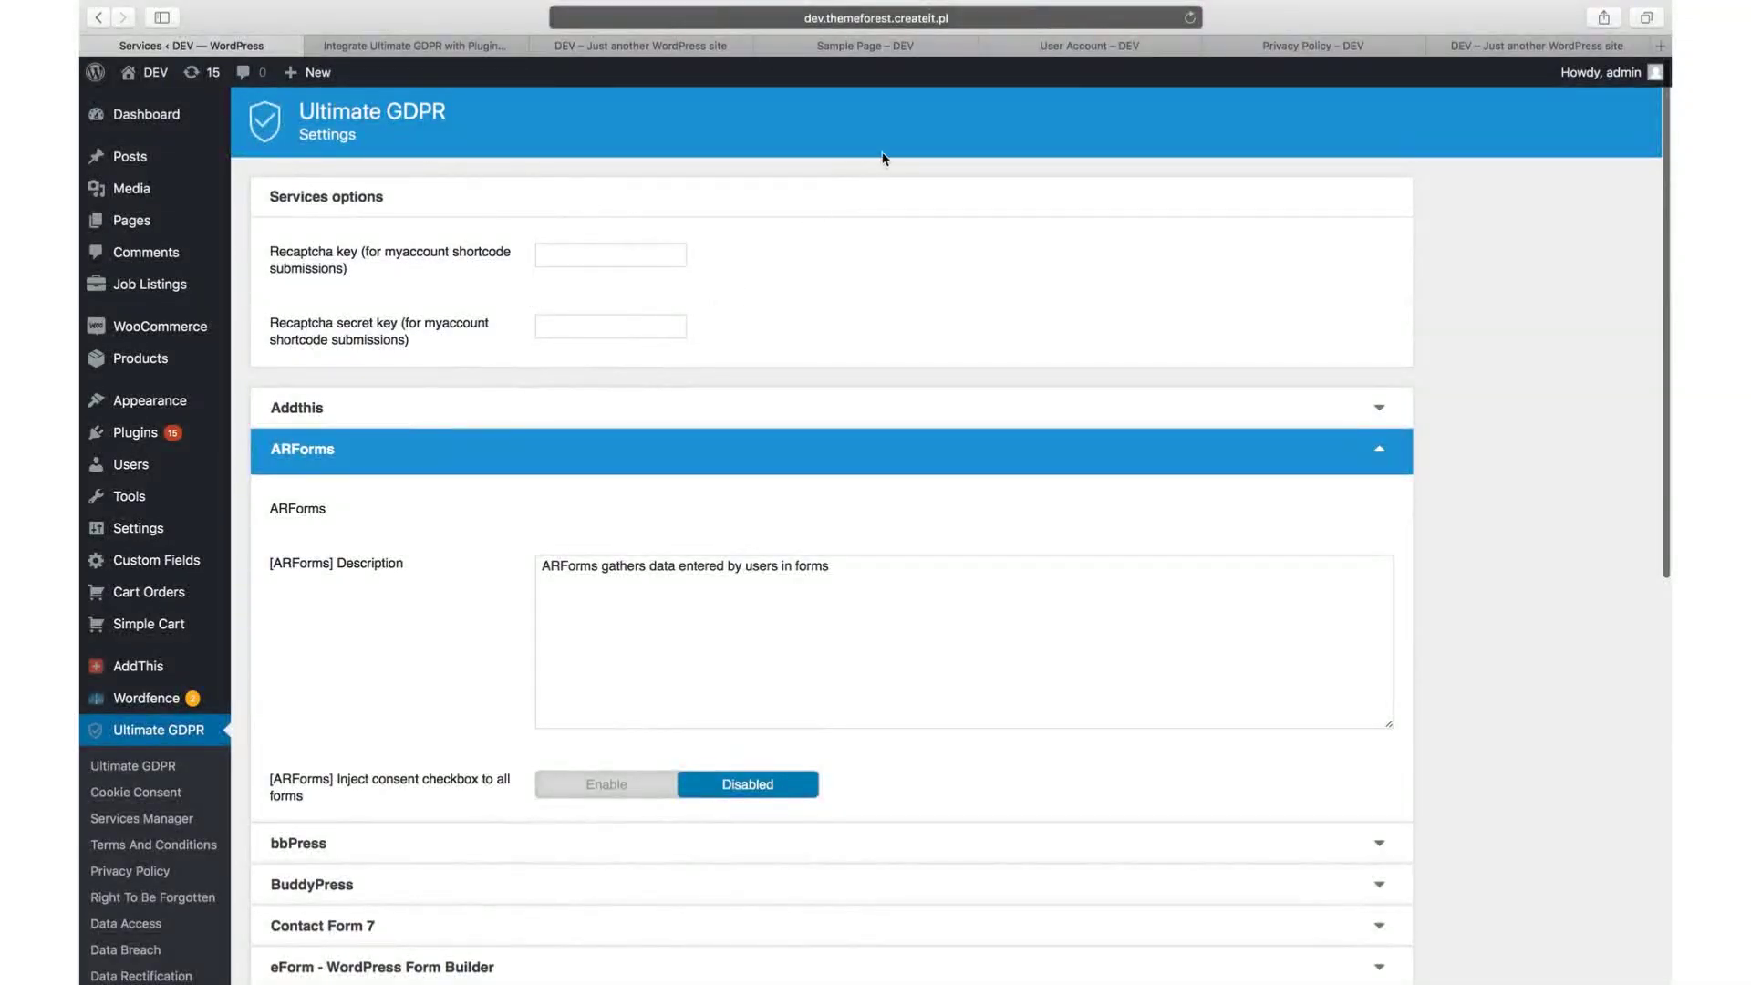
{"action": "left_click", "coordinate": [1034, 47]}
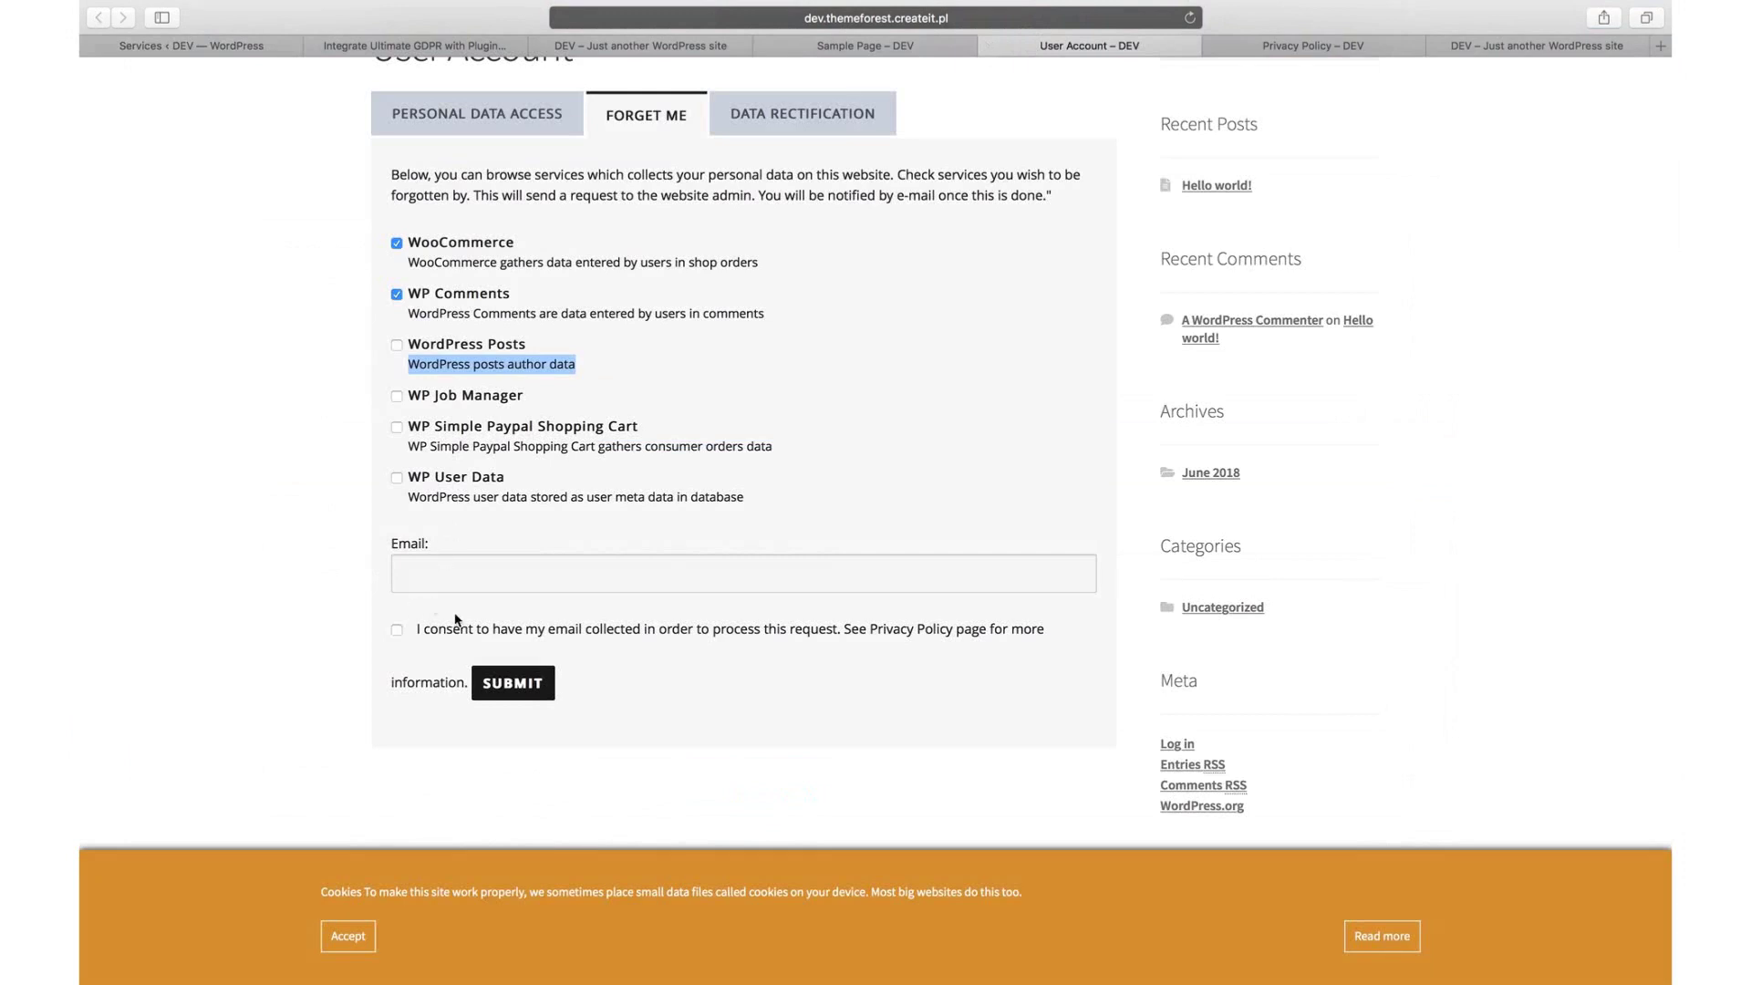
{"action": "left_click", "coordinate": [164, 45]}
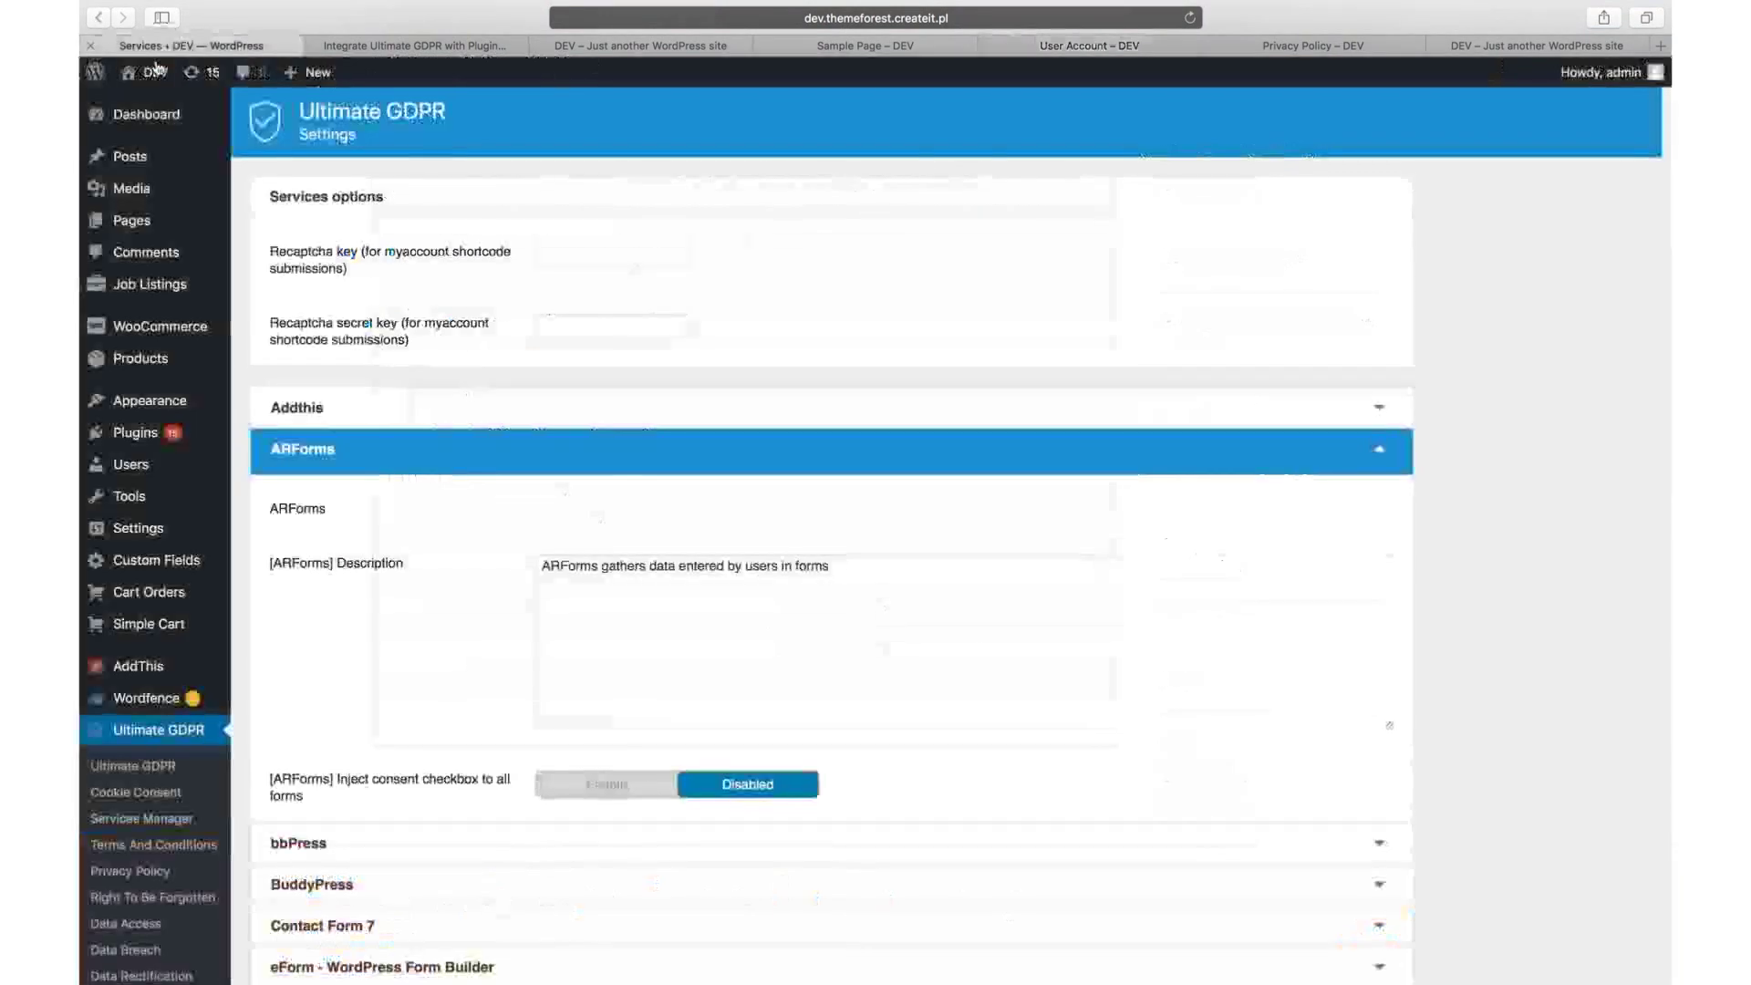
{"action": "scroll", "coordinate": [132, 913], "scroll_direction": "down", "scroll_amount": 3}
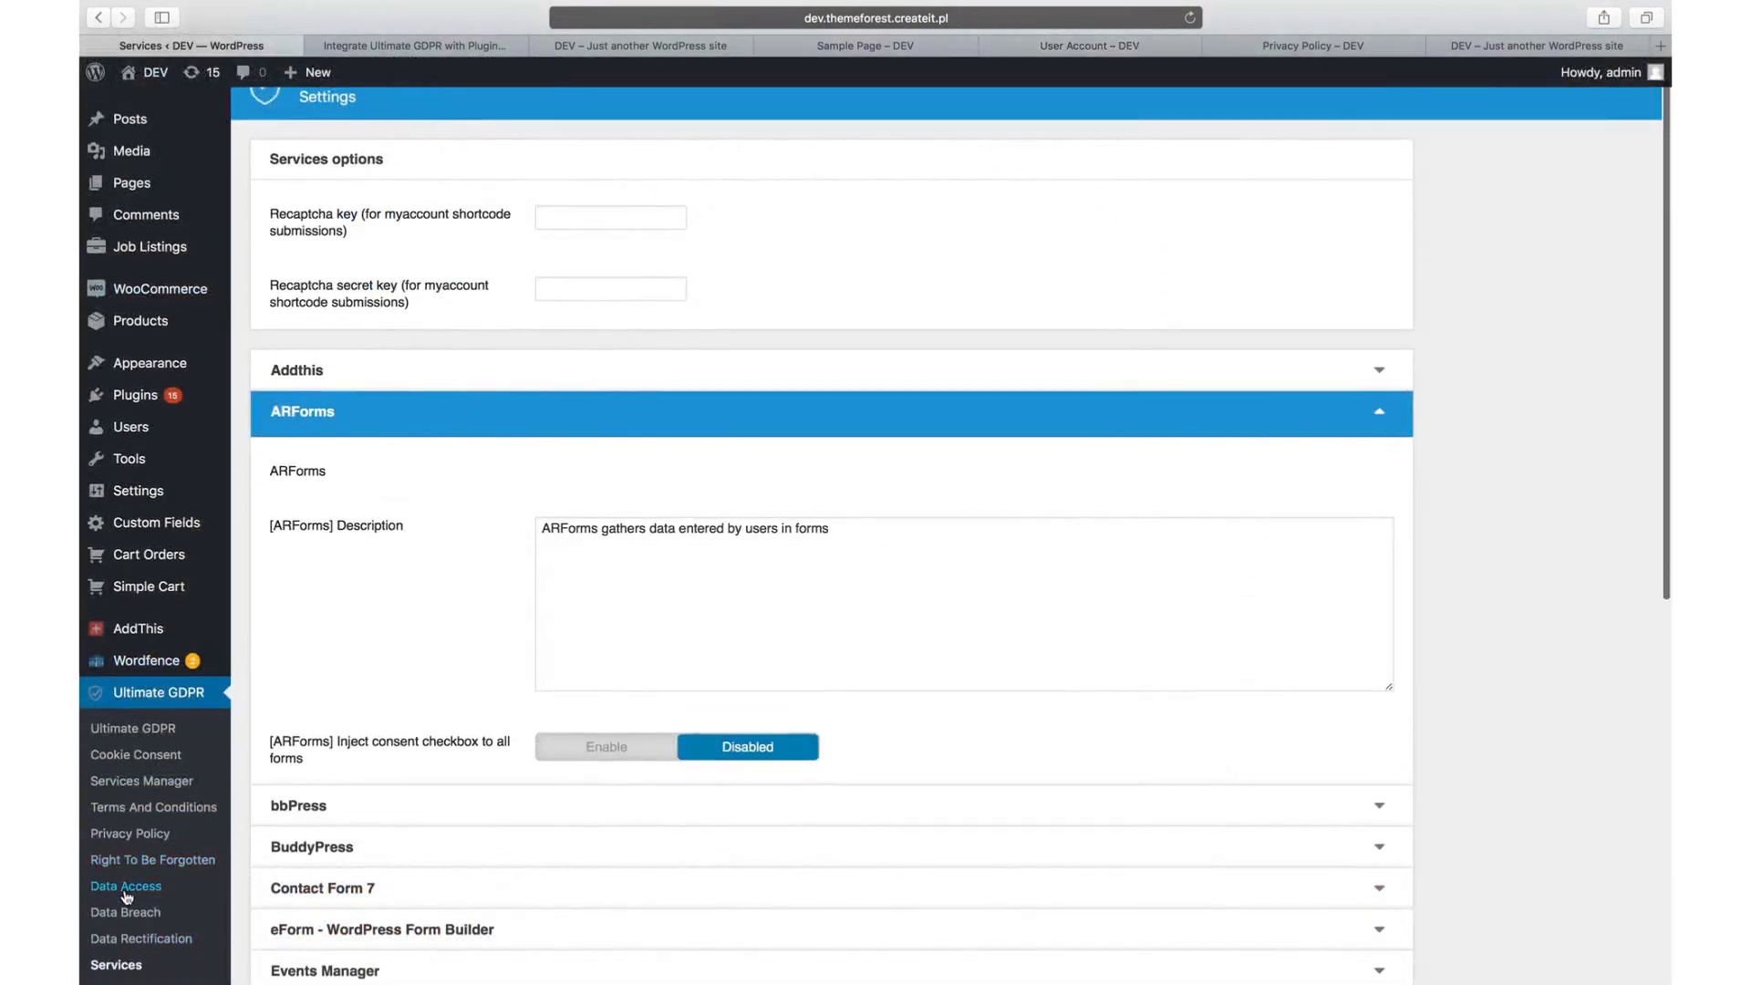
- Open the Pseudonymization settings and highlight the Make a backup instruction
{"action": "left_click", "coordinate": [125, 928]}
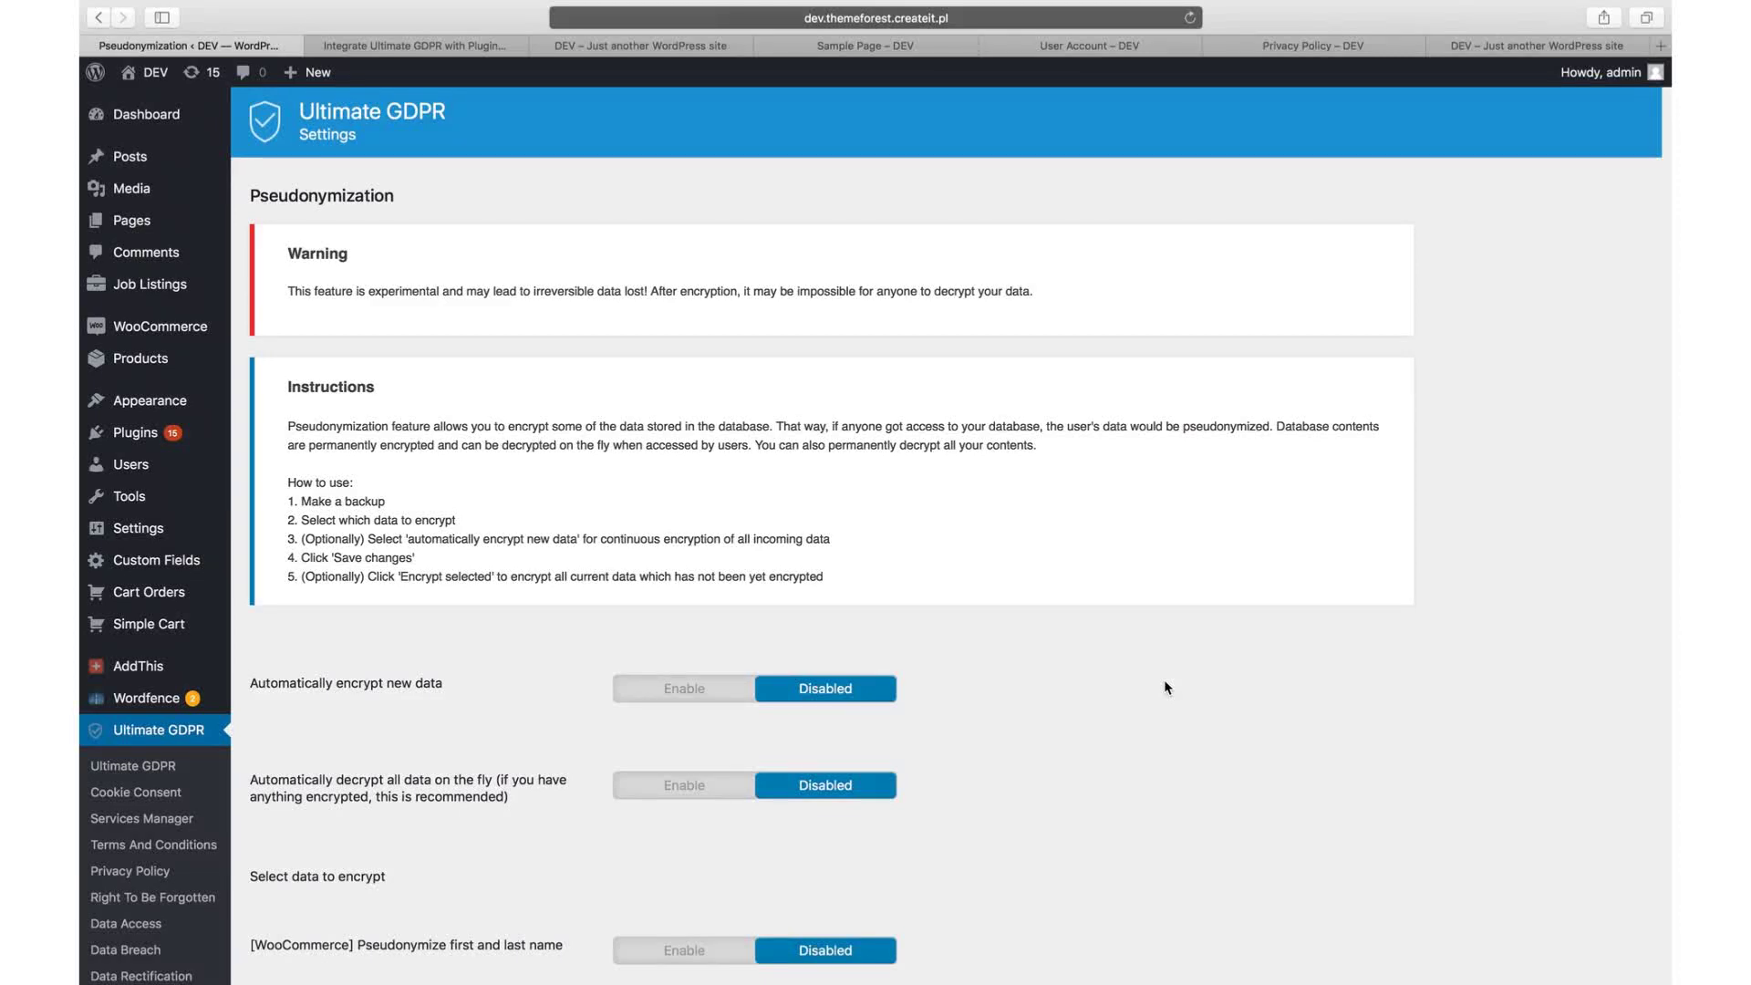
{"action": "left_click_drag", "start_coordinate": [400, 501], "coordinate": [311, 500]}
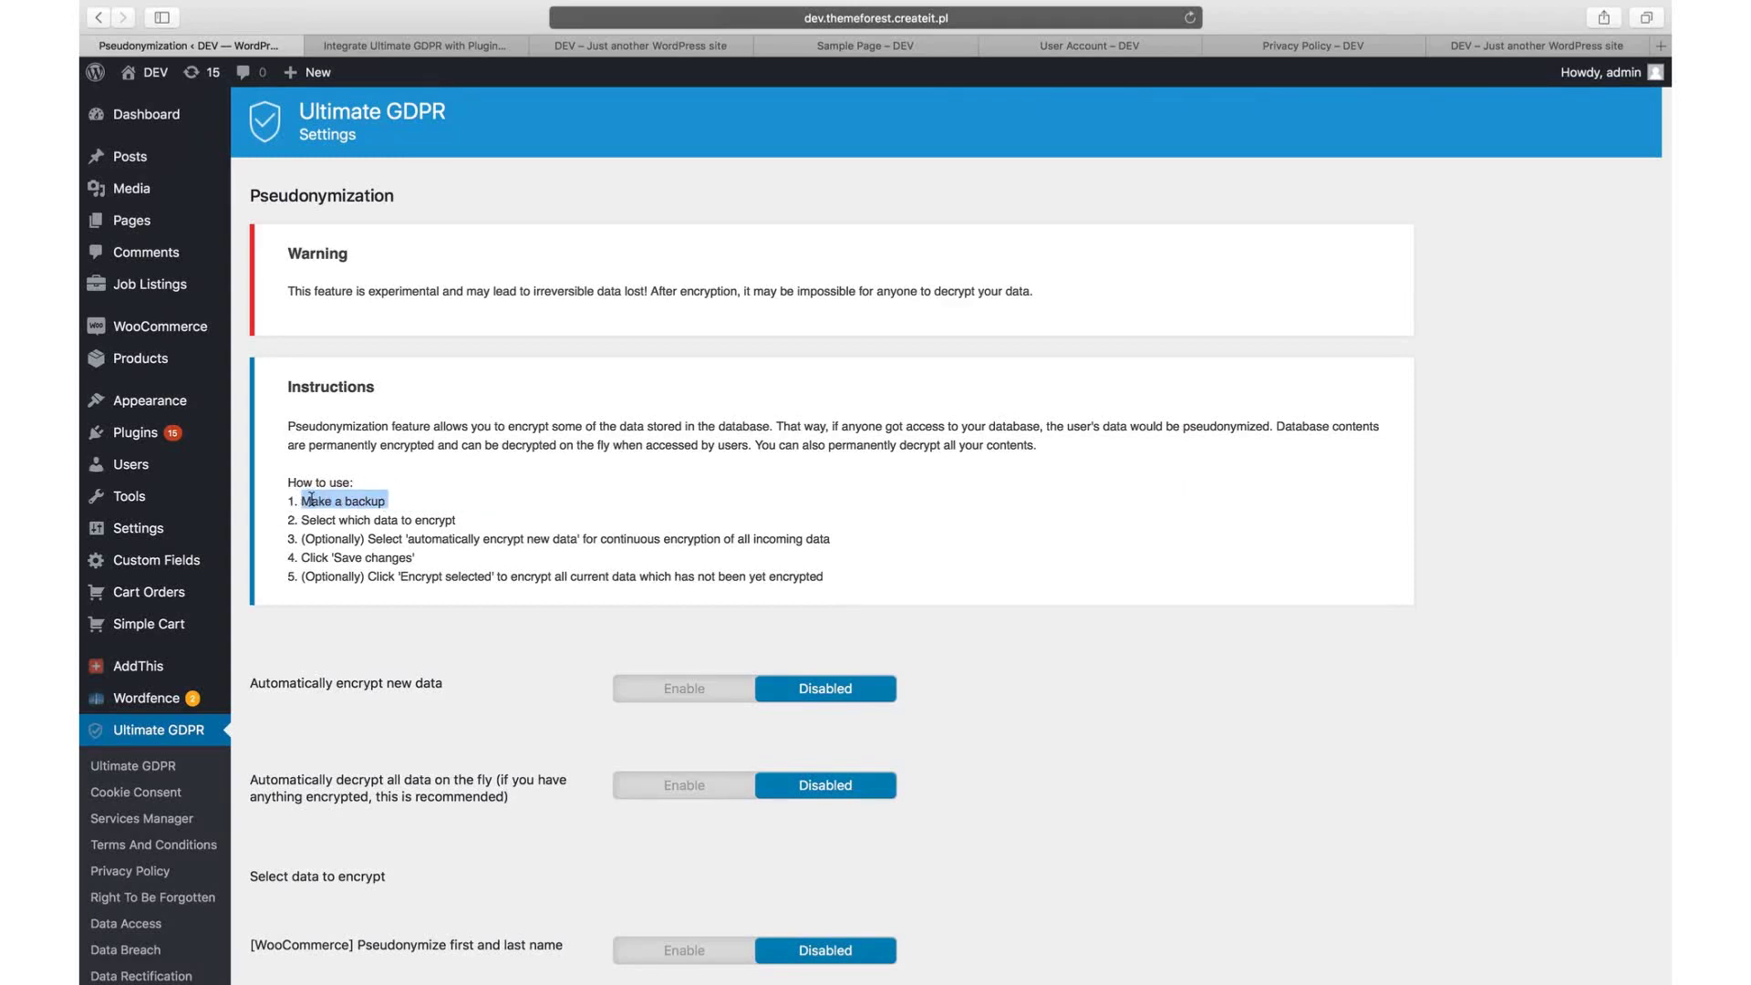
- Enable decrypt-on-the-fly and pseudonymization of WooCommerce first/last names and address, then save
{"action": "left_click", "coordinate": [411, 504]}
{"action": "scroll", "coordinate": [704, 673], "scroll_direction": "down", "scroll_amount": 3}
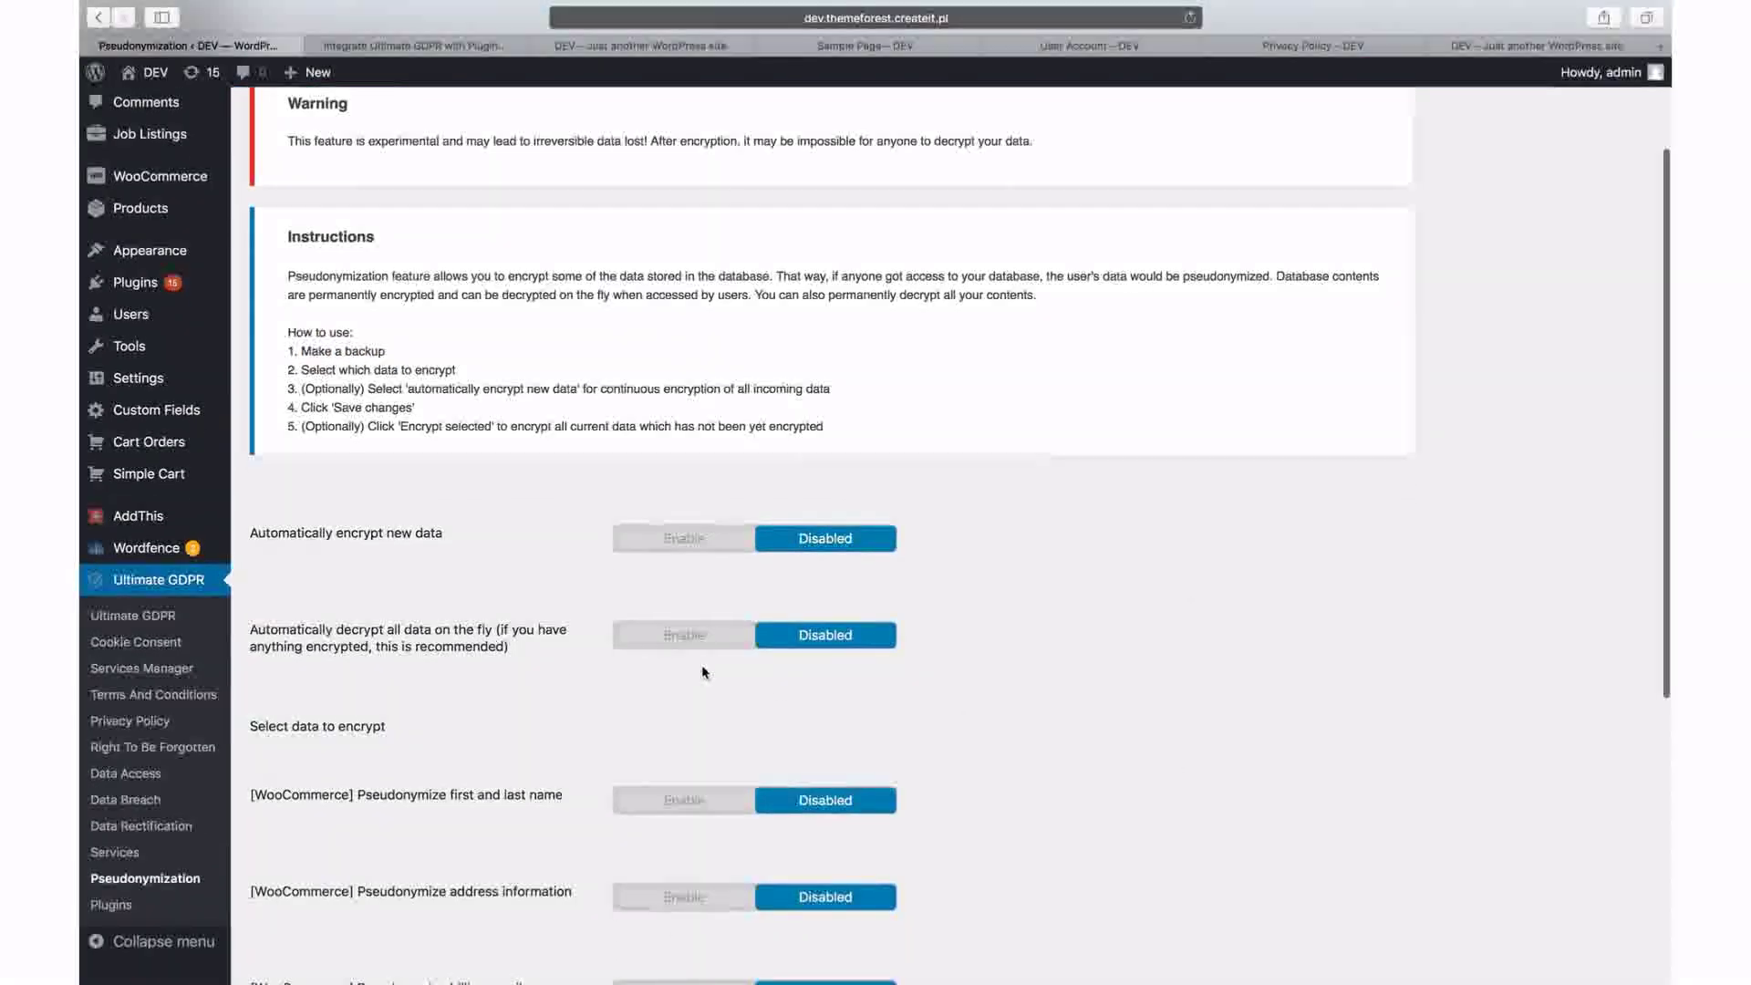
{"action": "left_click", "coordinate": [659, 635]}
{"action": "left_click", "coordinate": [686, 798]}
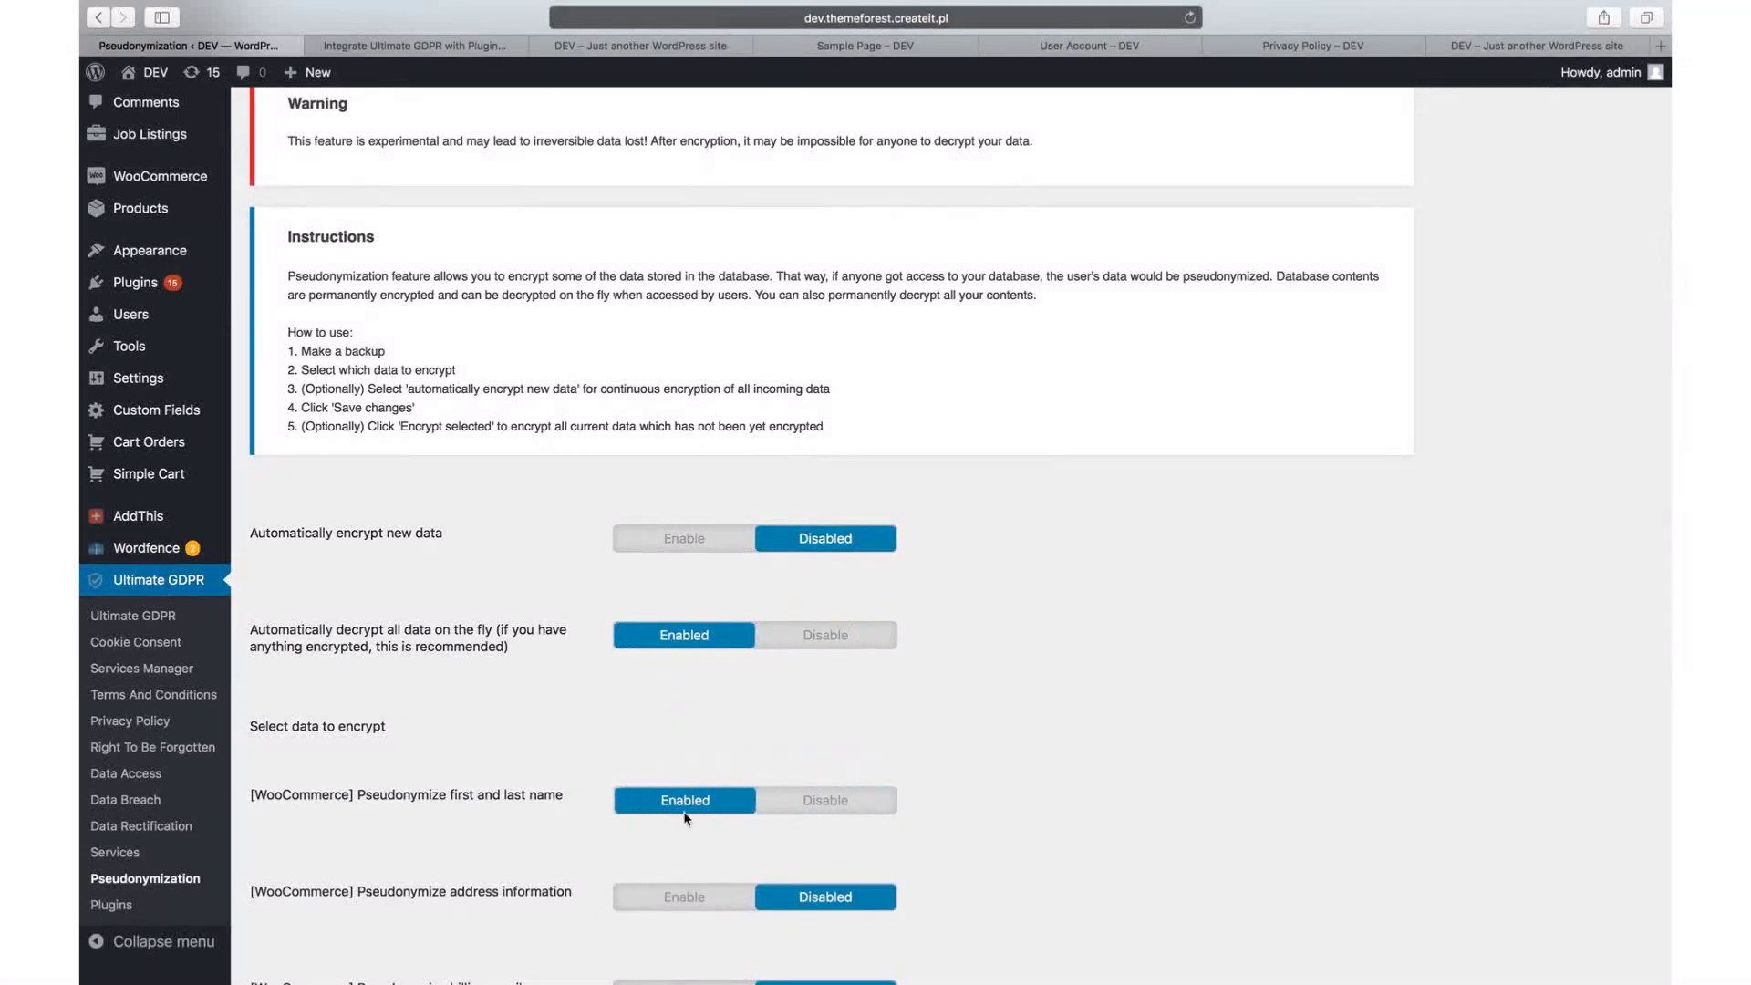
{"action": "left_click", "coordinate": [686, 897]}
{"action": "scroll", "coordinate": [552, 894], "scroll_direction": "down", "scroll_amount": 2}
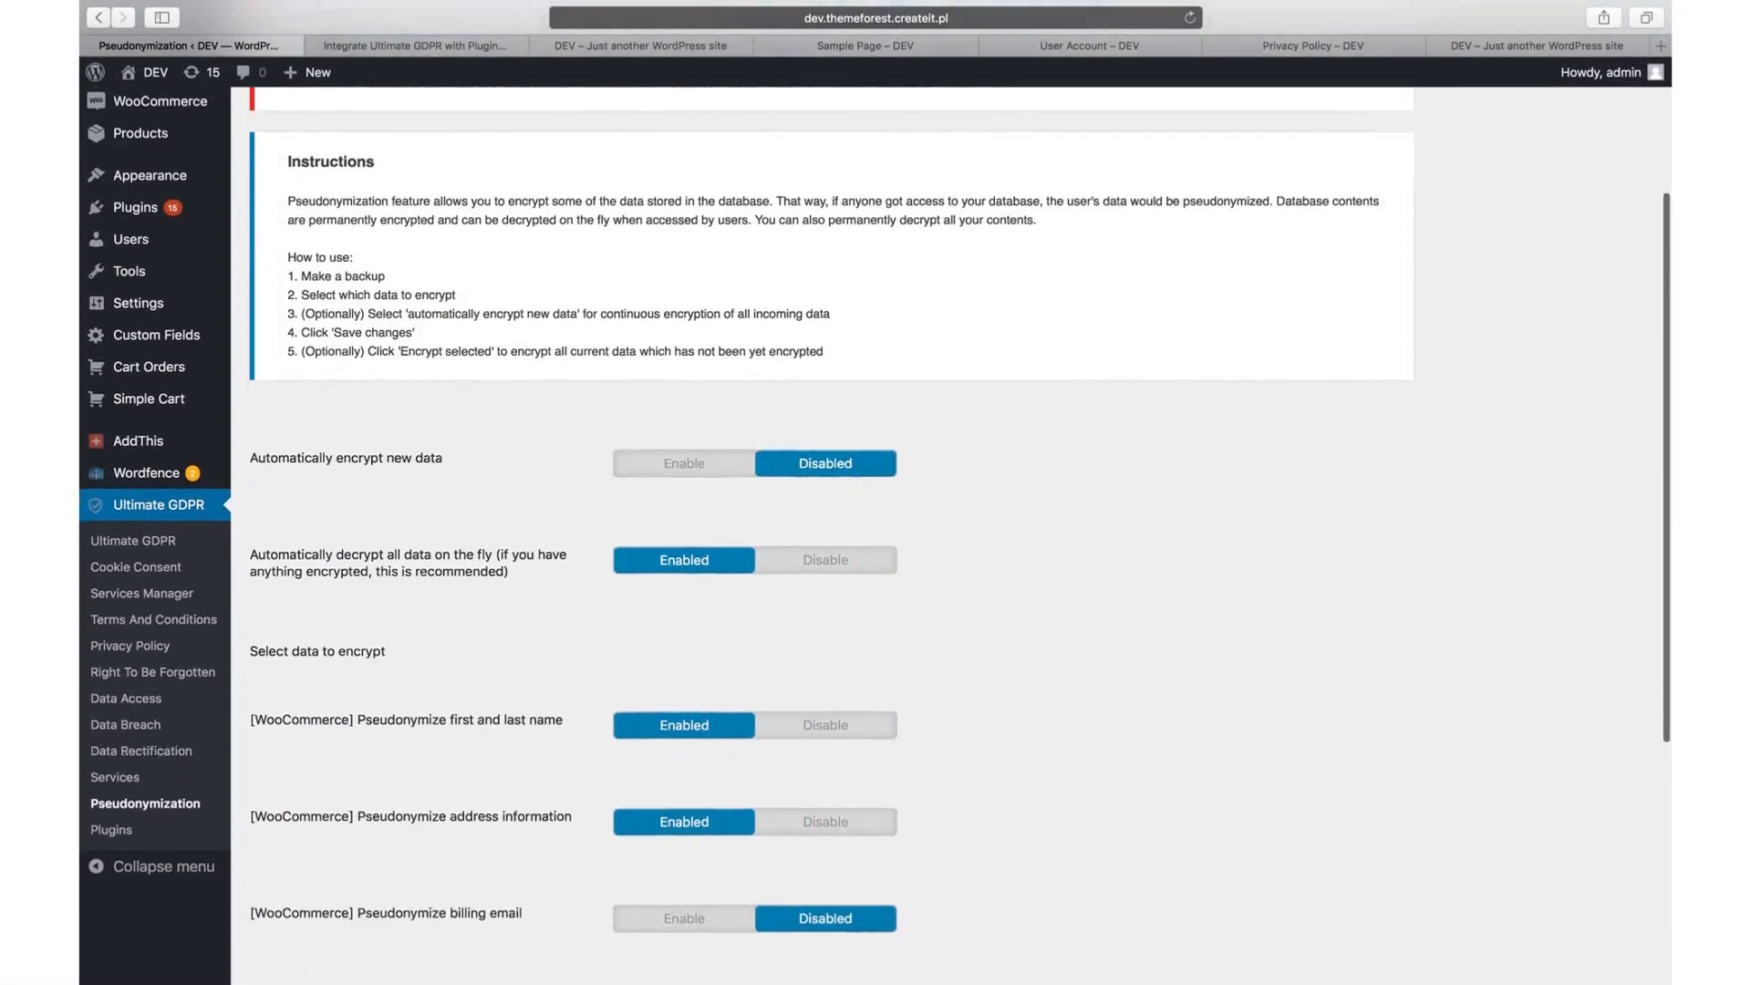
{"action": "scroll", "coordinate": [334, 948], "scroll_direction": "down", "scroll_amount": 10}
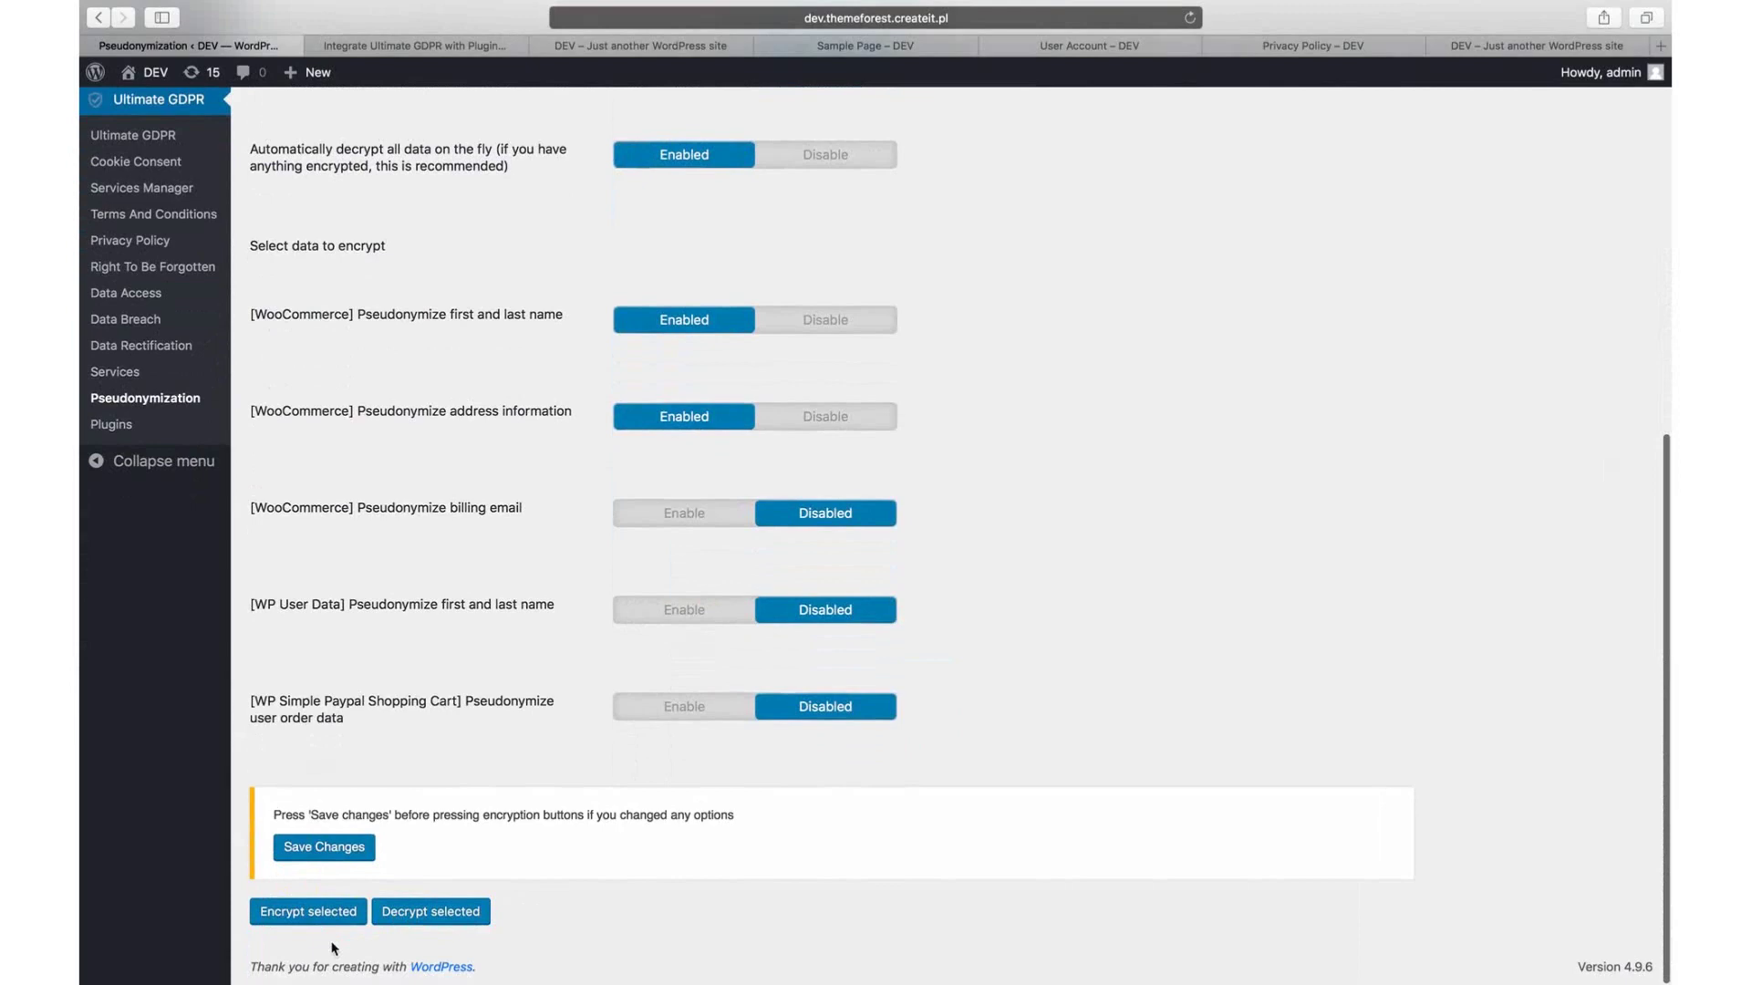
{"action": "left_click", "coordinate": [315, 852]}
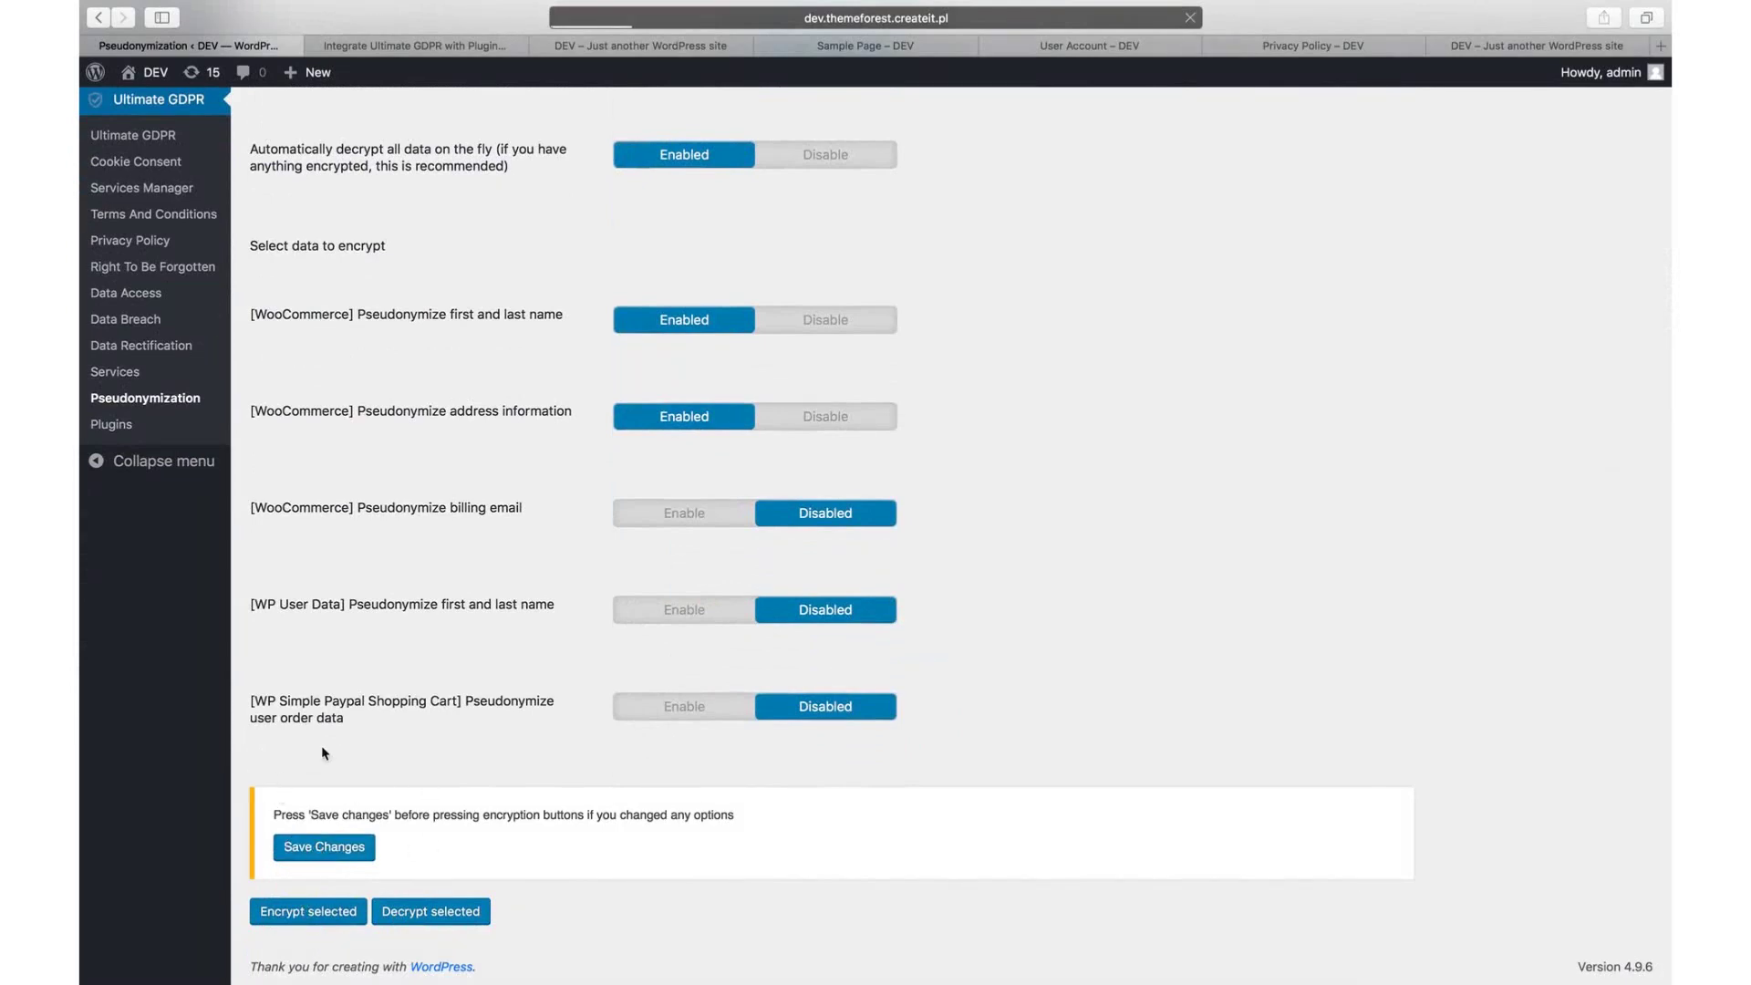
{"action": "scroll", "coordinate": [447, 717], "scroll_direction": "down", "scroll_amount": 7}
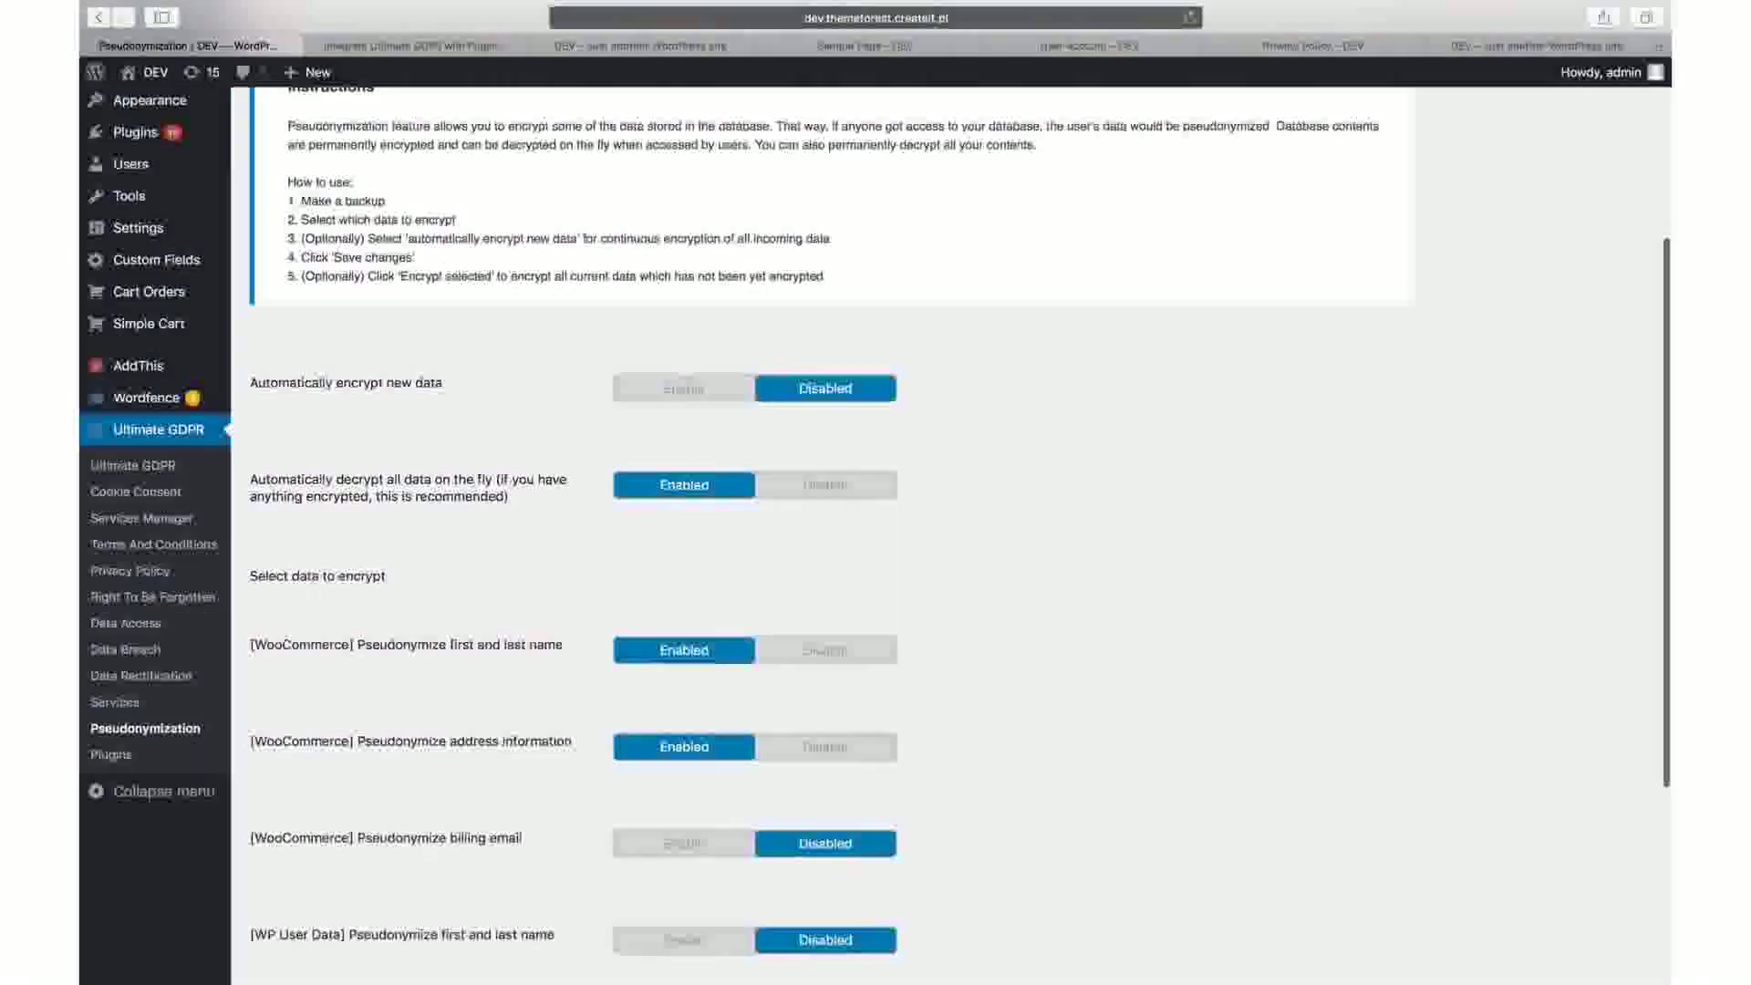
{"action": "scroll", "coordinate": [447, 717], "scroll_direction": "down", "scroll_amount": 7}
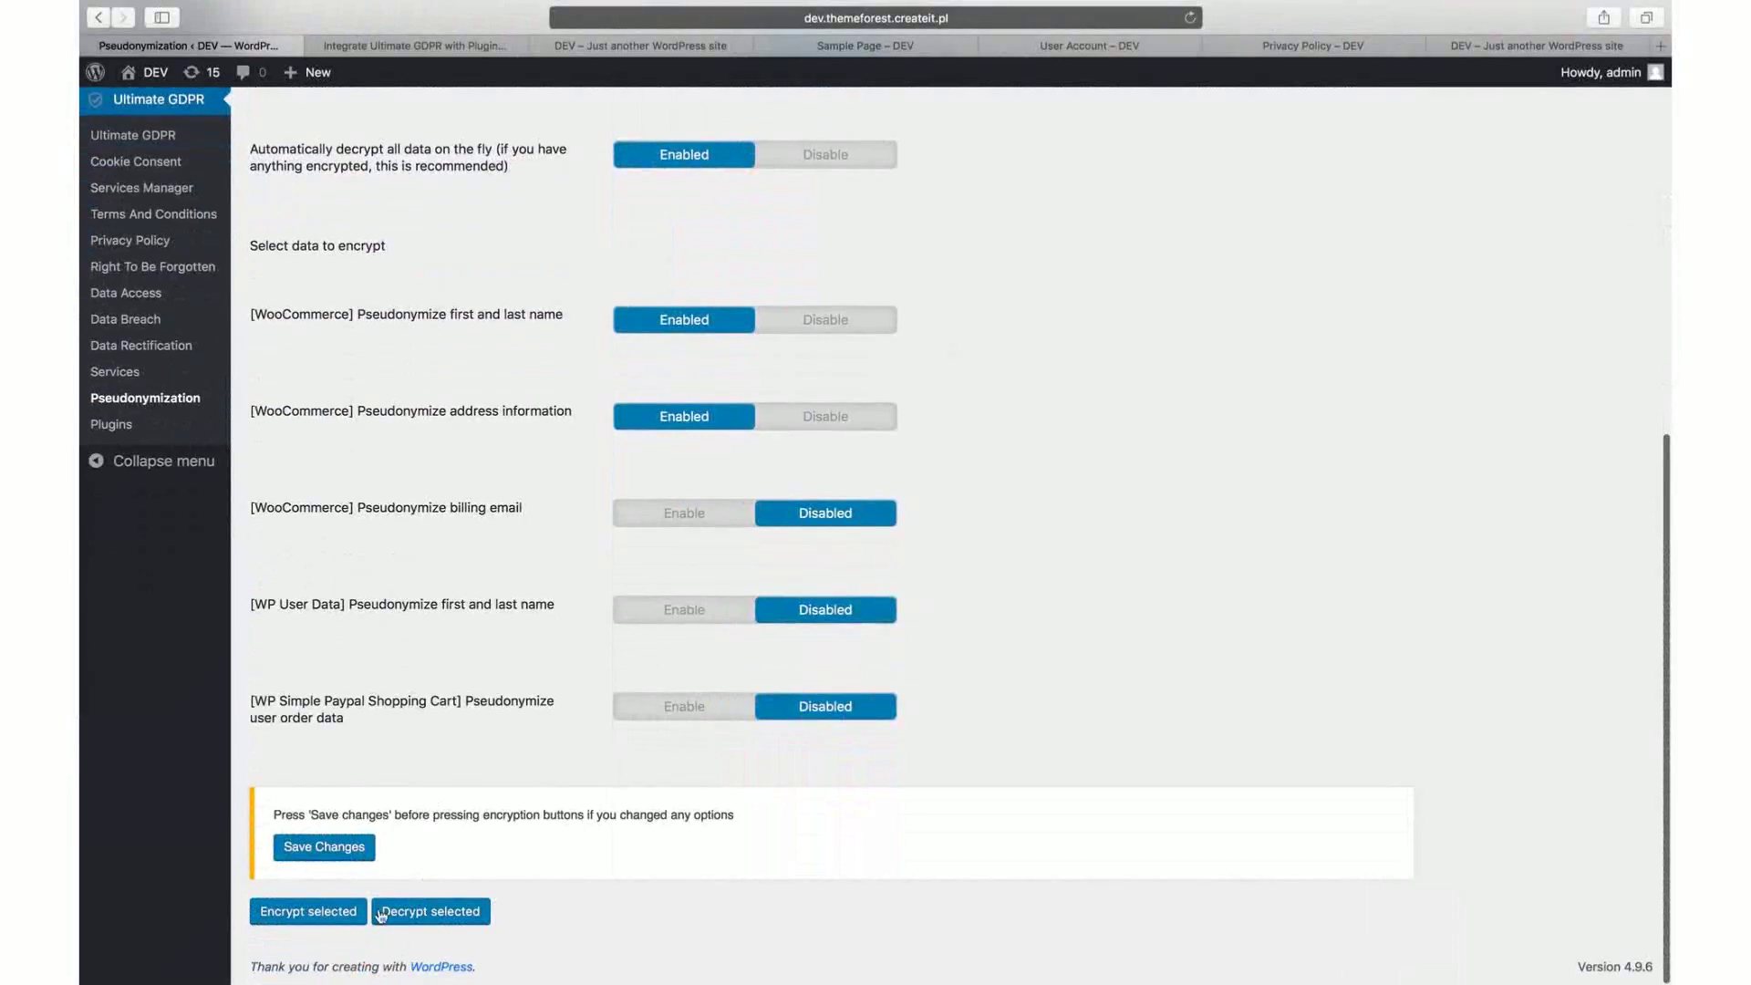
- View the Ultimate GDPR overview page with its shortcodes and system requirements
{"action": "left_click", "coordinate": [108, 137]}
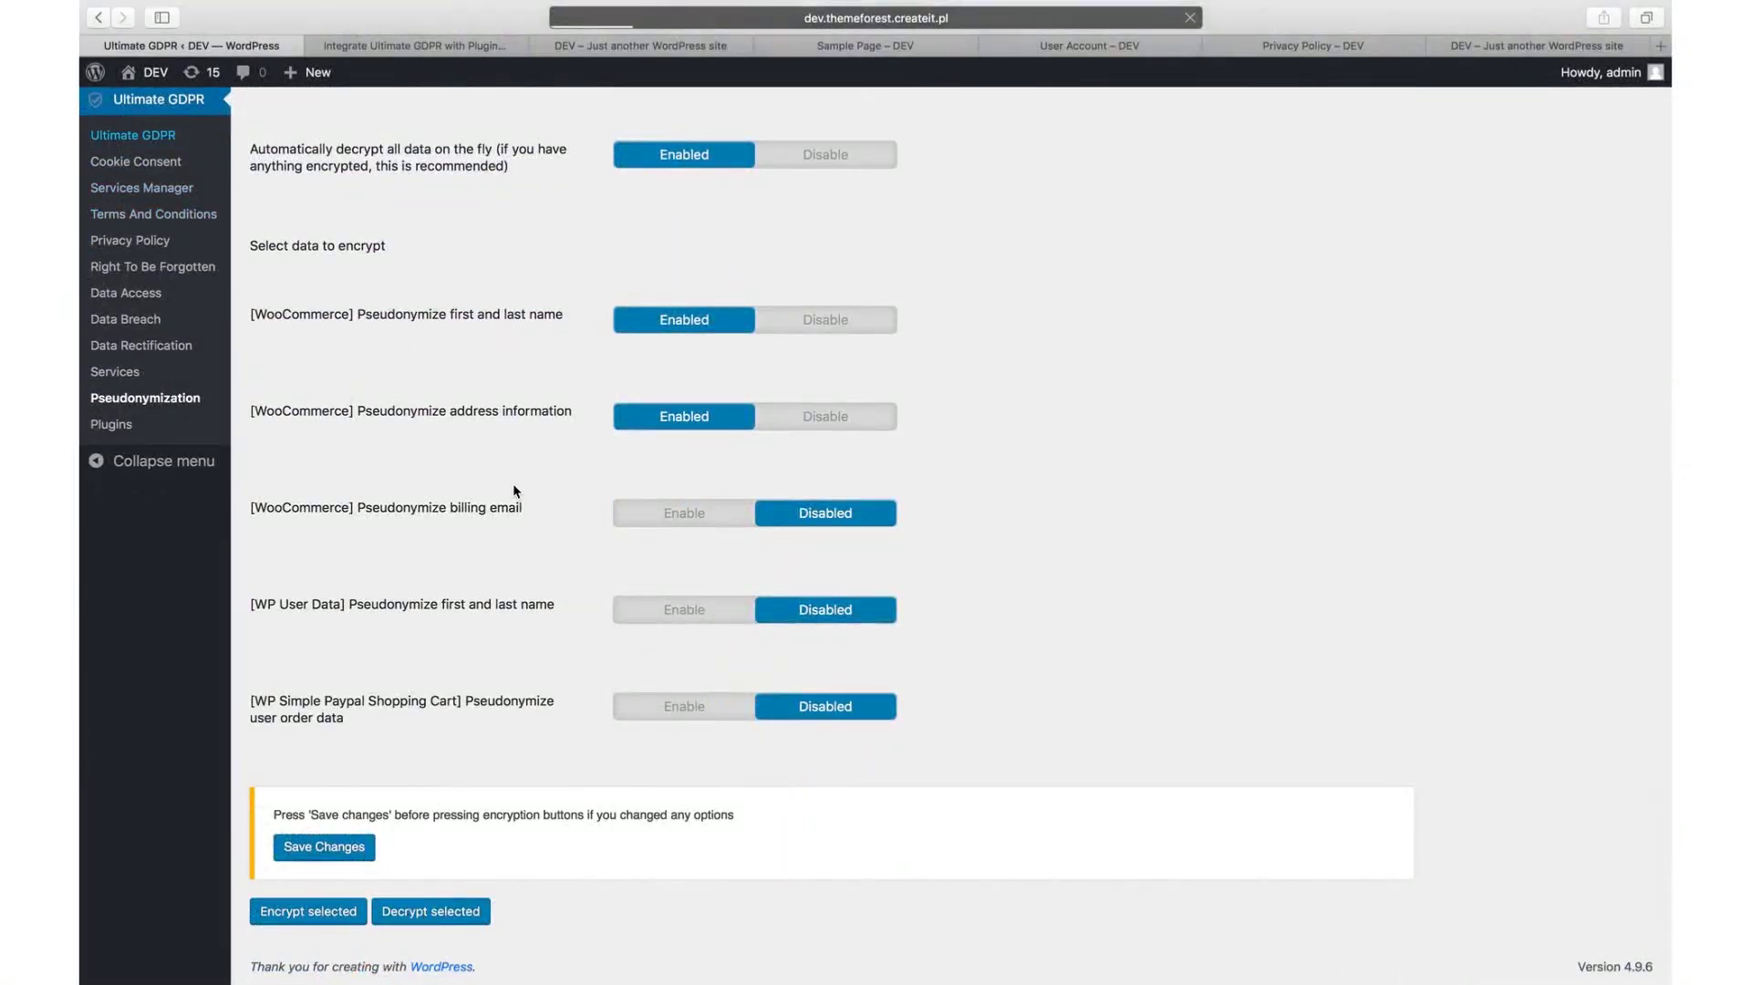
{"action": "scroll", "coordinate": [424, 844], "scroll_direction": "down", "scroll_amount": 3}
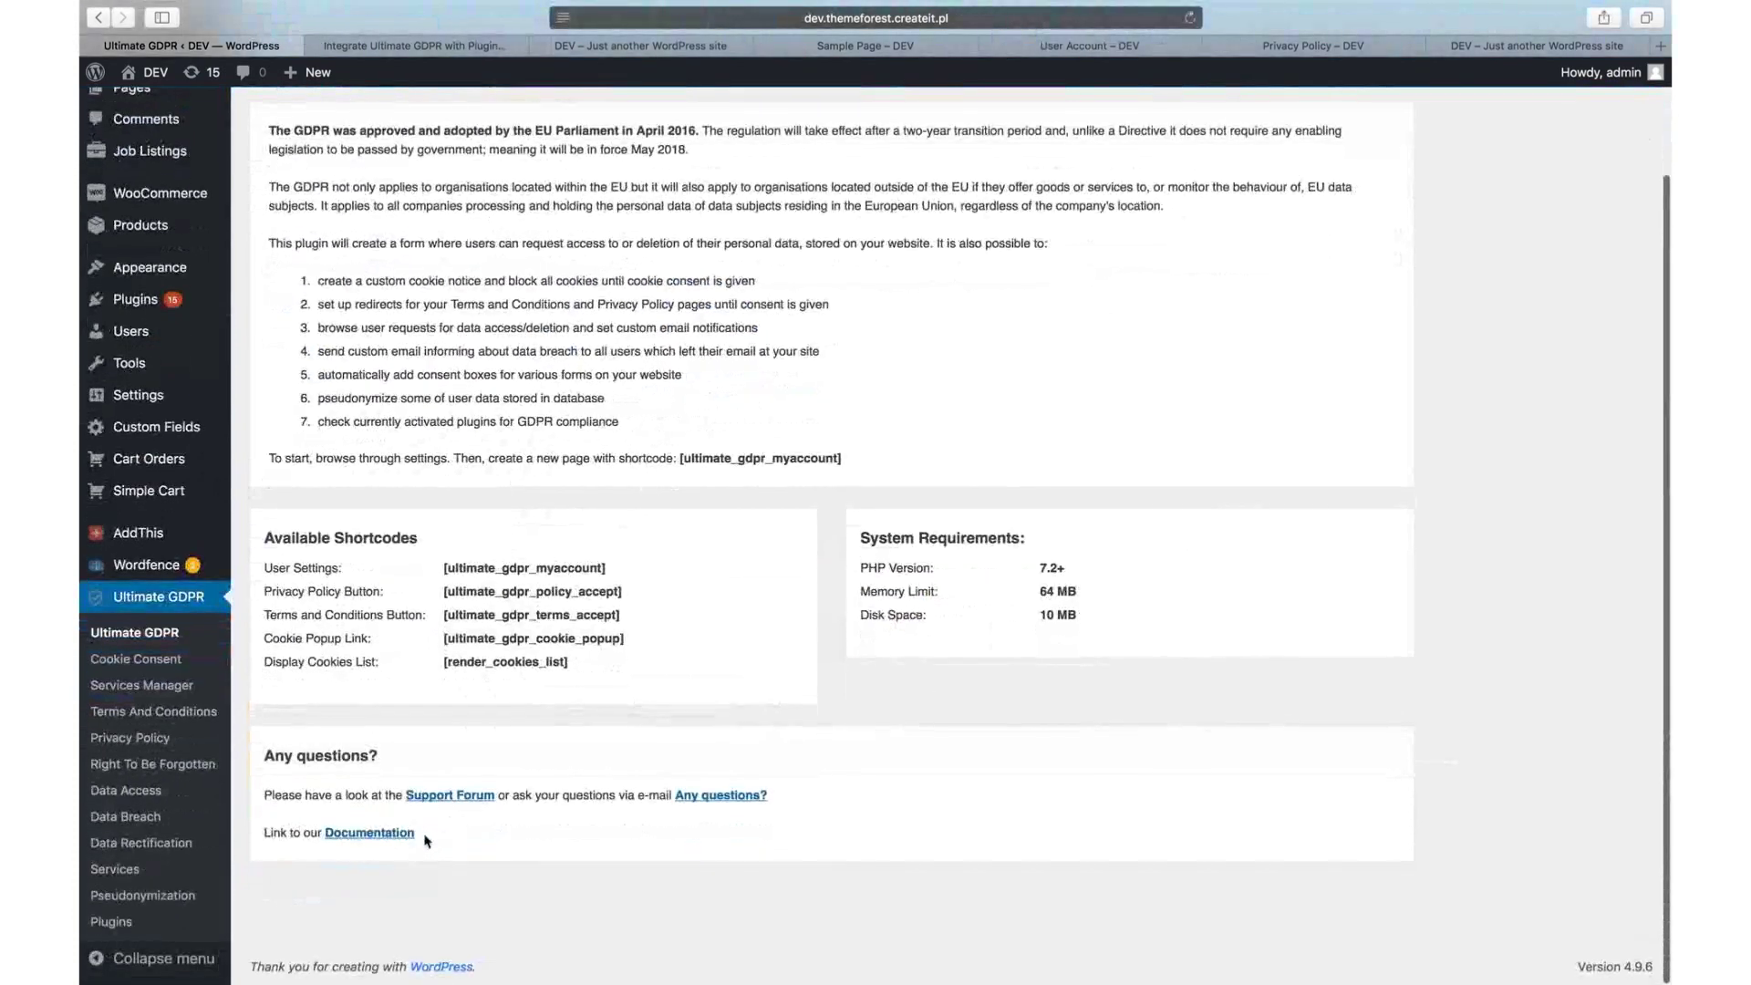